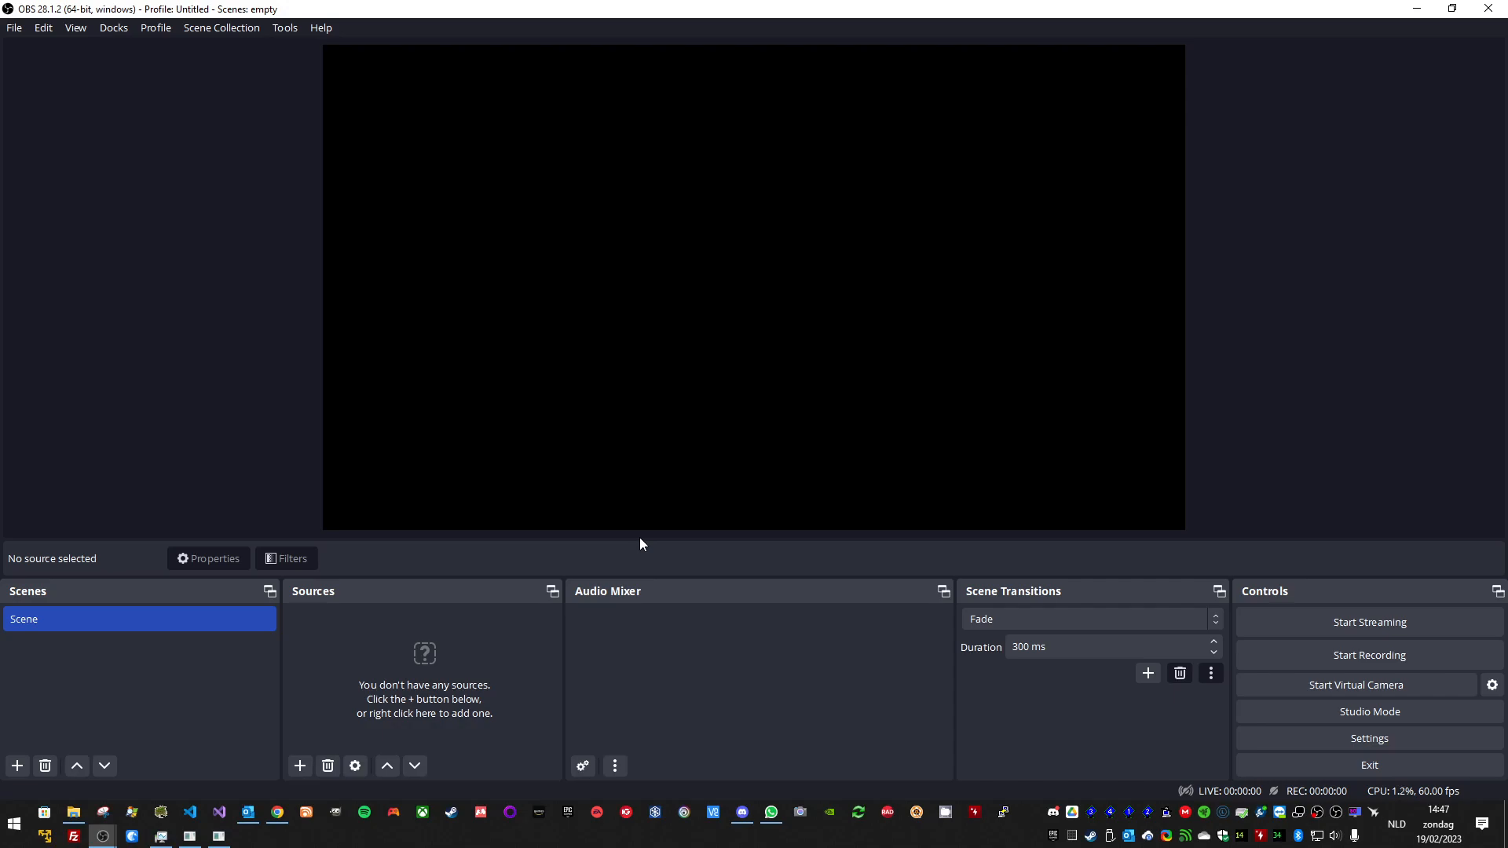
# Step: Create a new scene collection named "Pinball FX Recording"
pyautogui.click(226, 30)
pyautogui.click(226, 52)
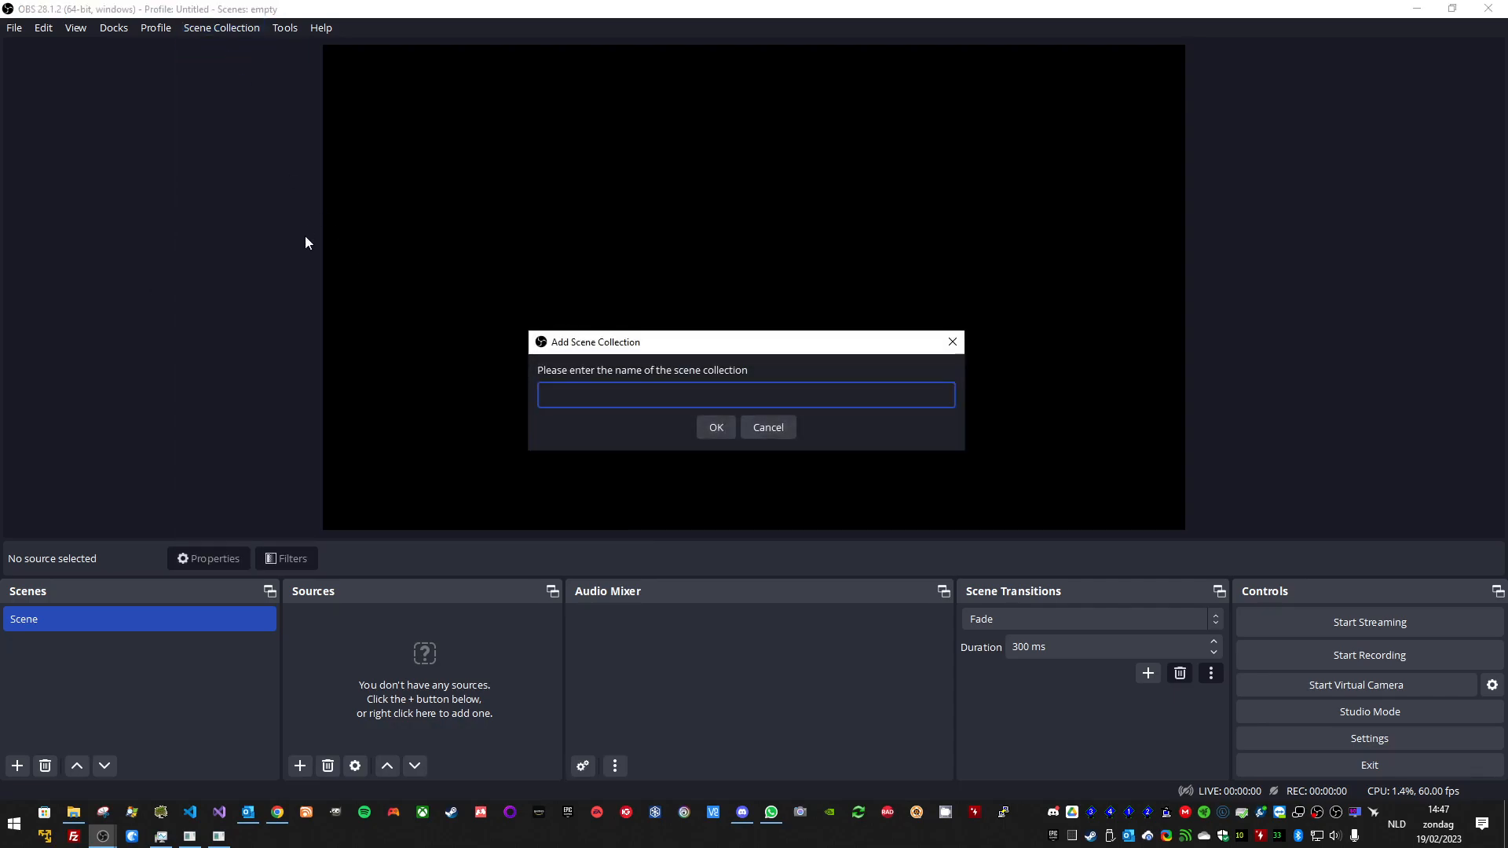
pyautogui.write('Pinball FX Recording')
pyautogui.press('Return')
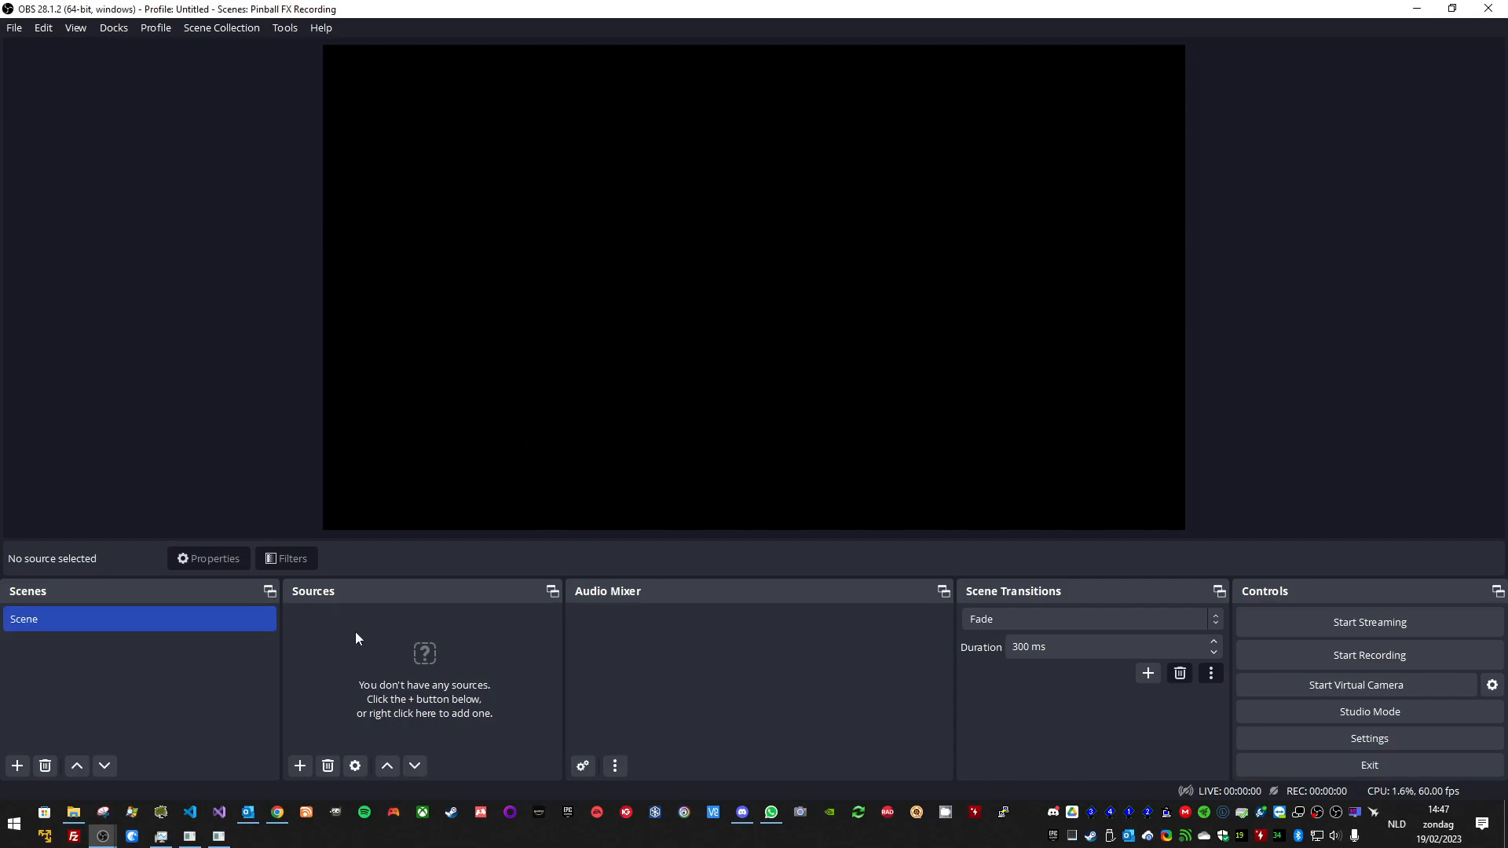
# Step: Add a display capture source named "Playfield" that captures Display 1: 1920x1080 @ 0,0 (Primary Monitor)
pyautogui.click(296, 771)
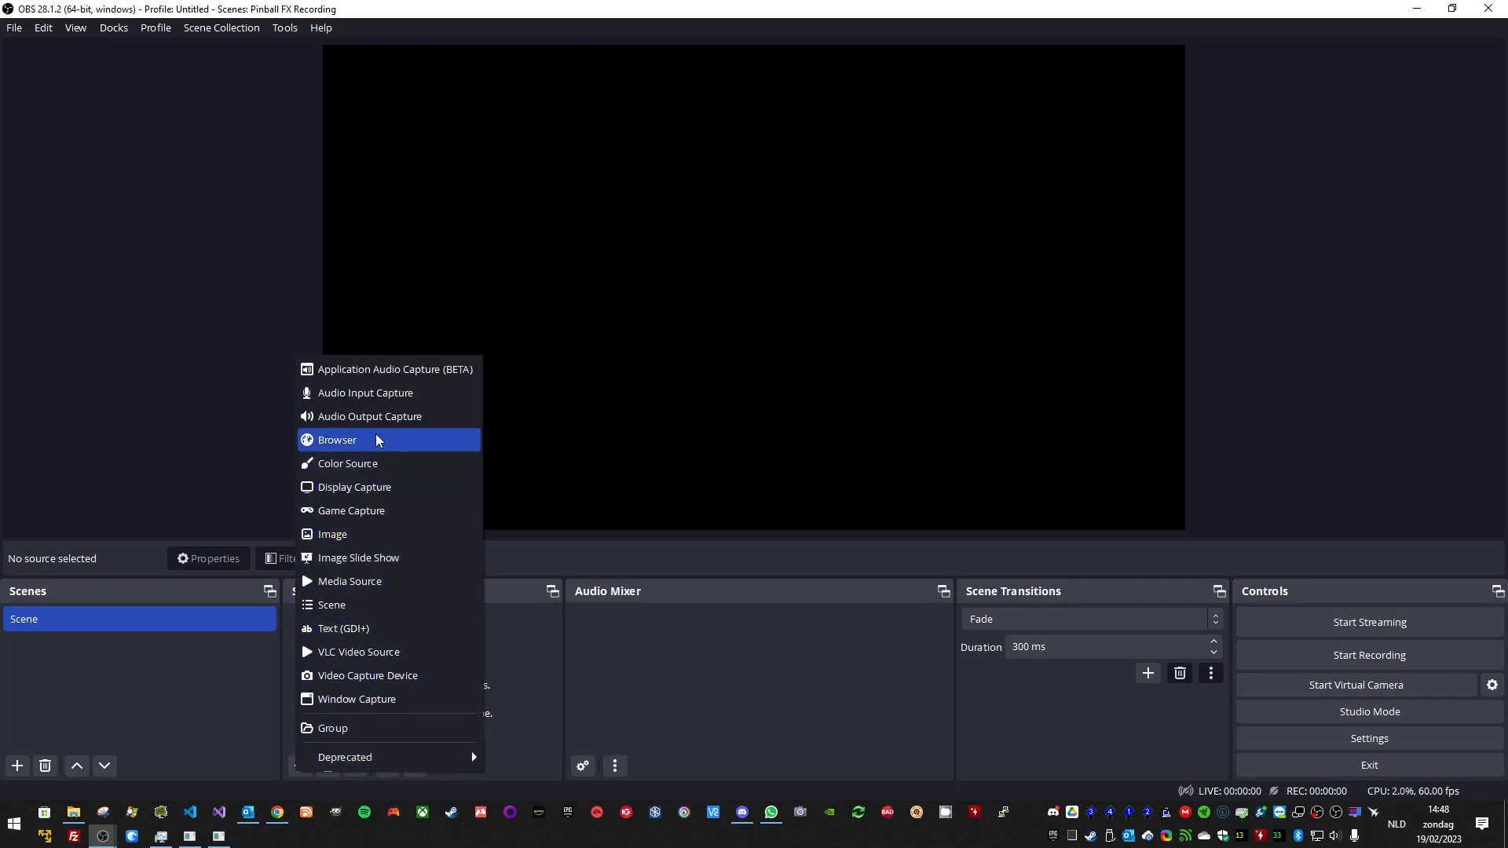
pyautogui.click(380, 487)
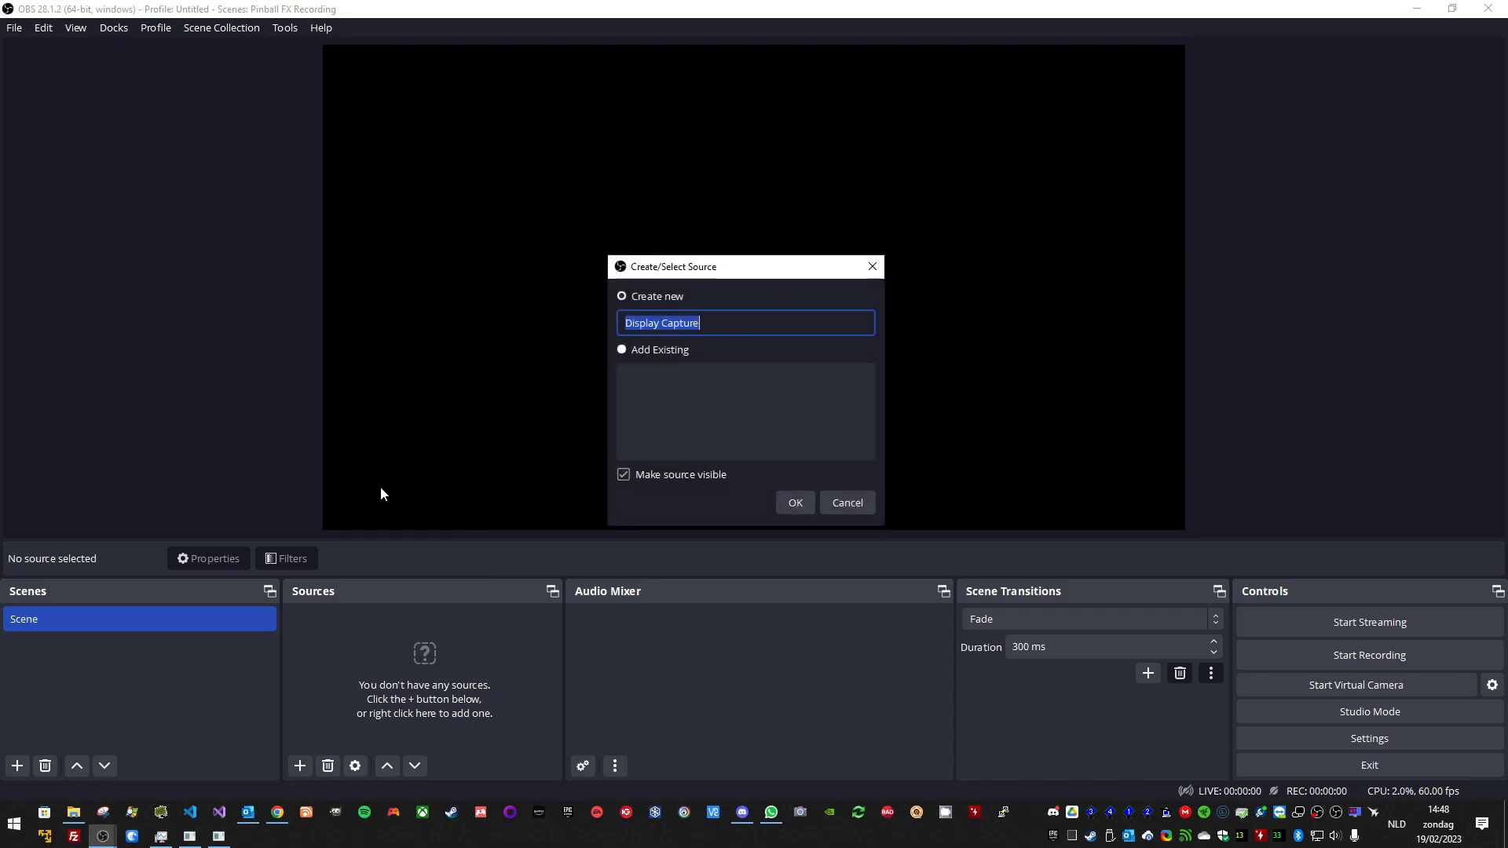
pyautogui.write('Playfield')
pyautogui.press('Return')
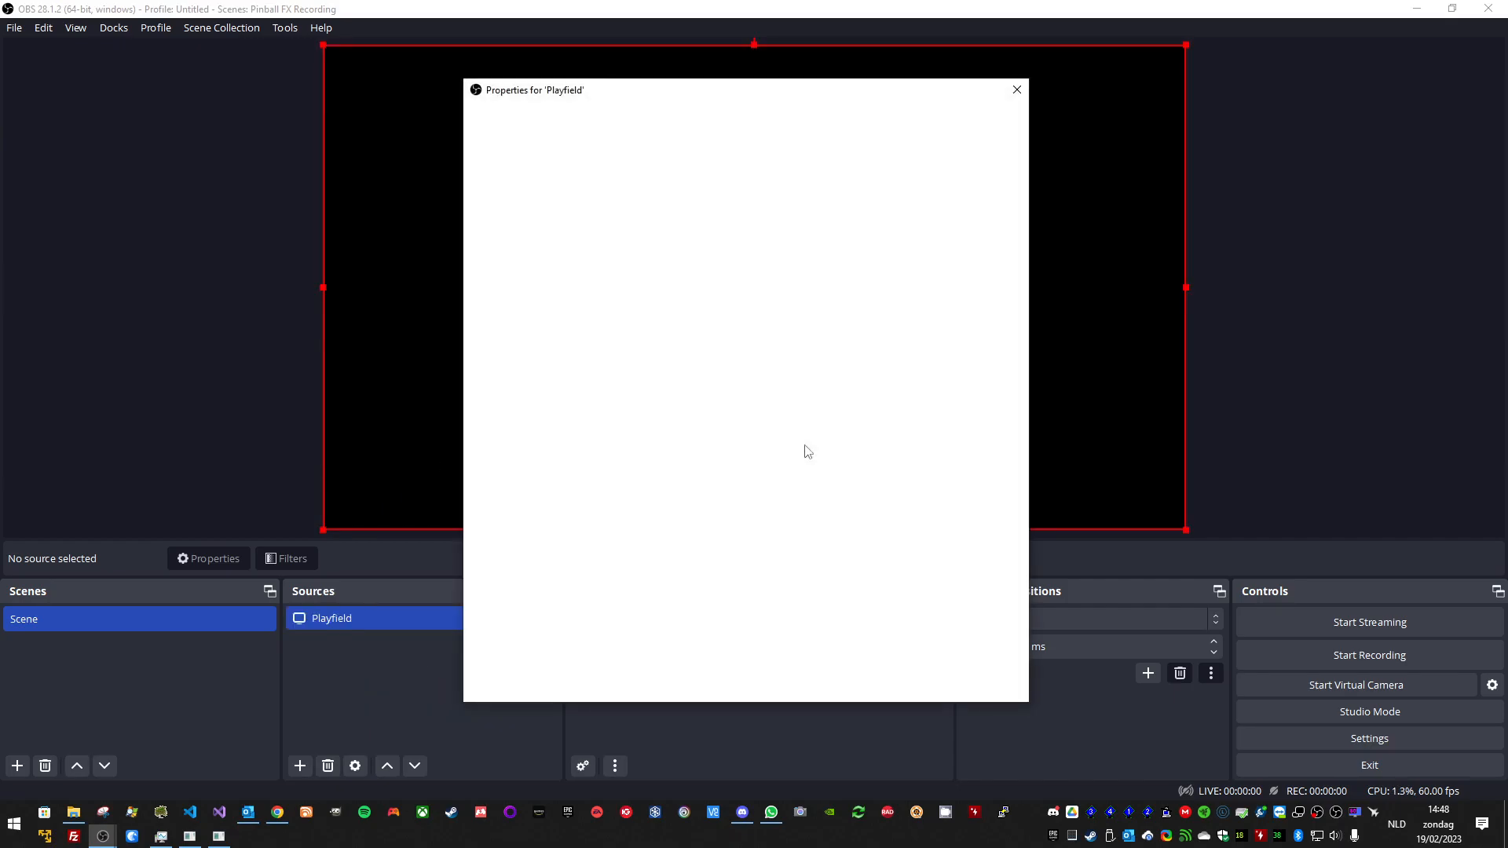
pyautogui.click(641, 440)
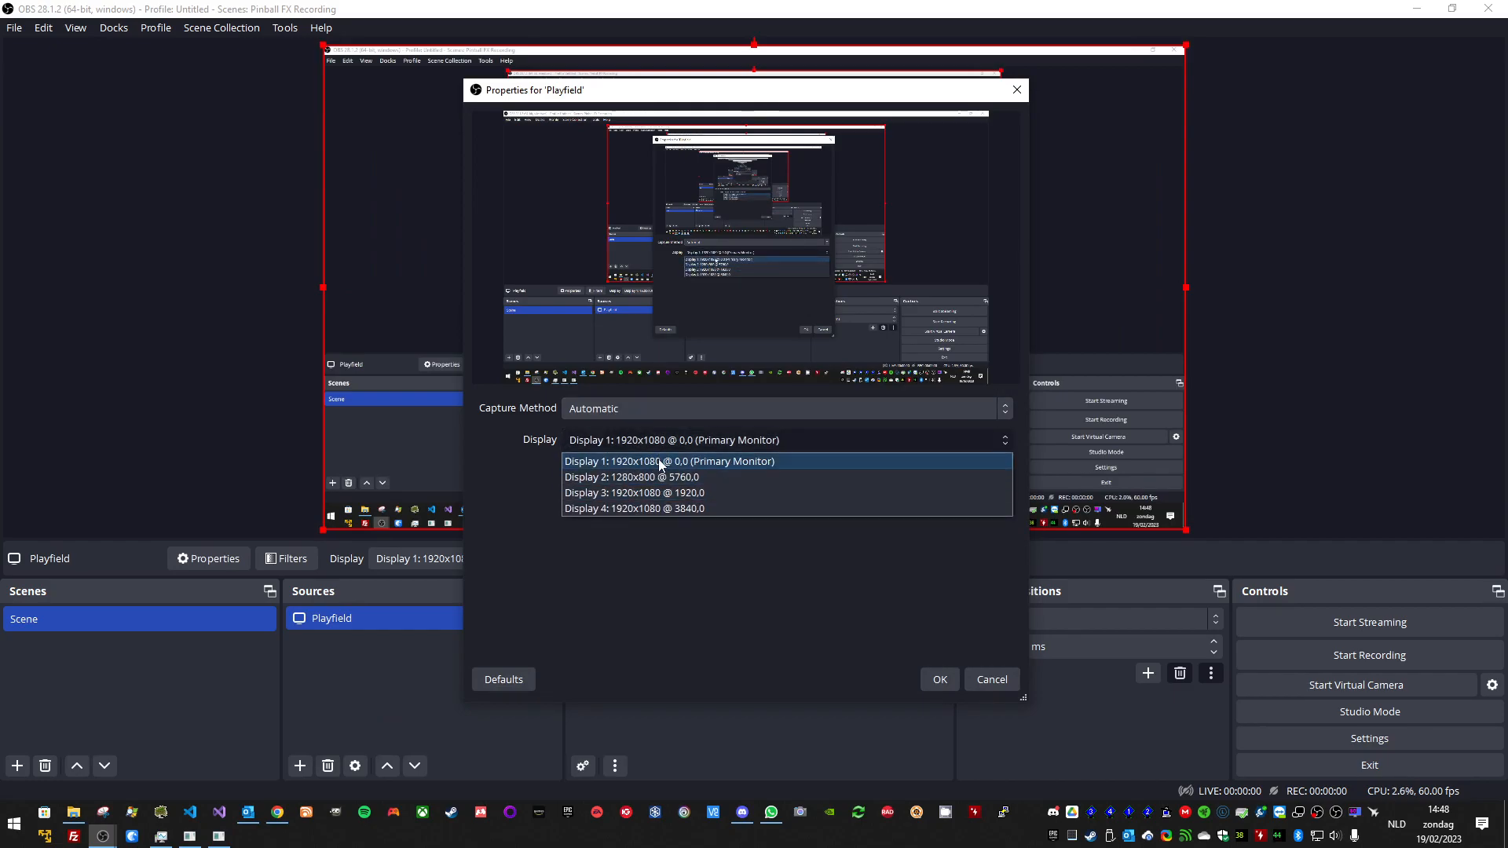
pyautogui.click(658, 460)
pyautogui.click(940, 680)
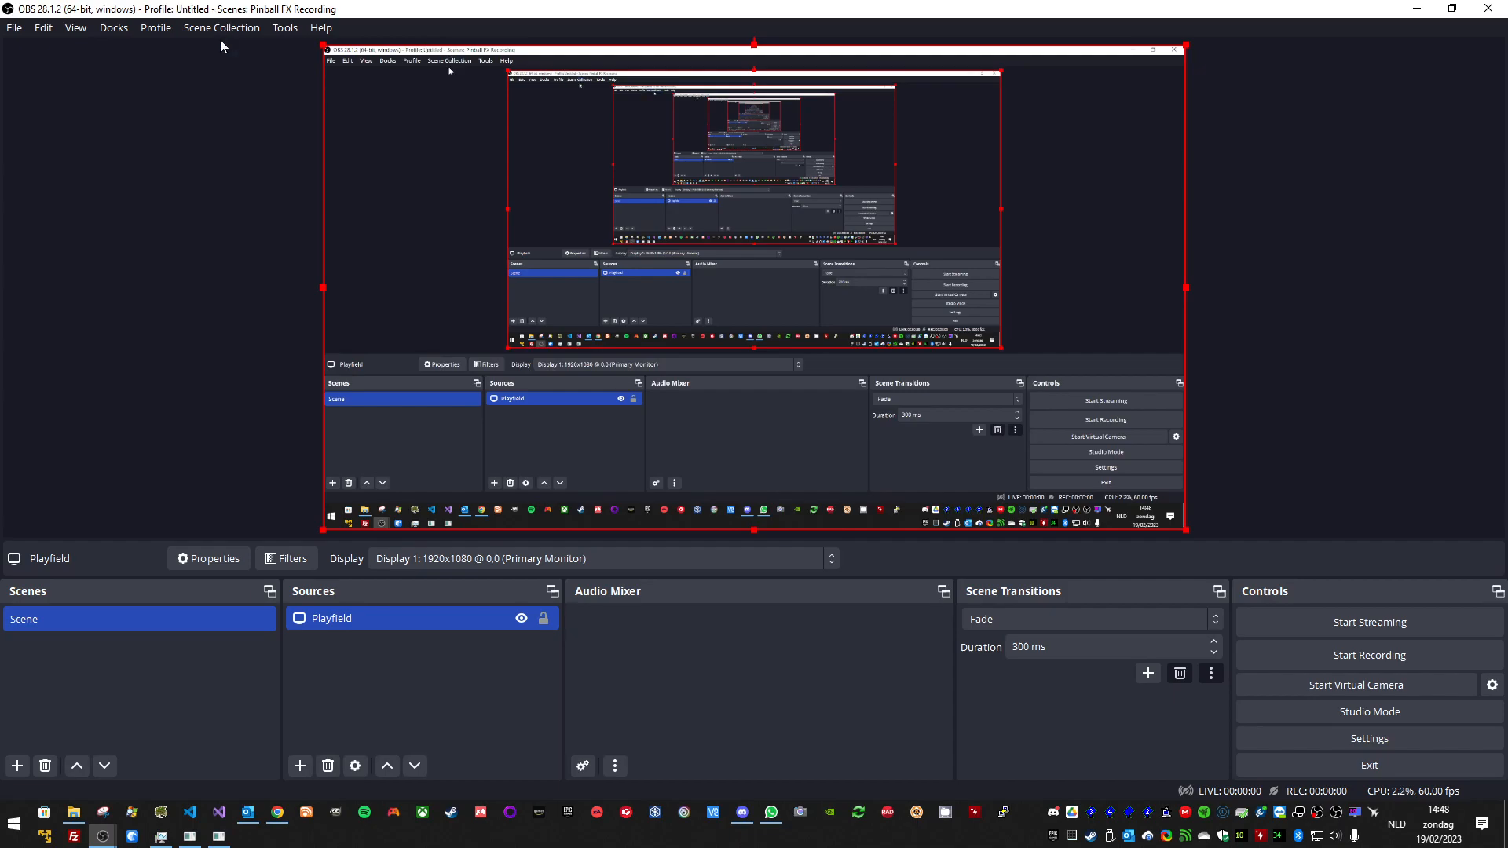
# Step: Try to rename the default scene as "Playfield"
pyautogui.click(17, 767)
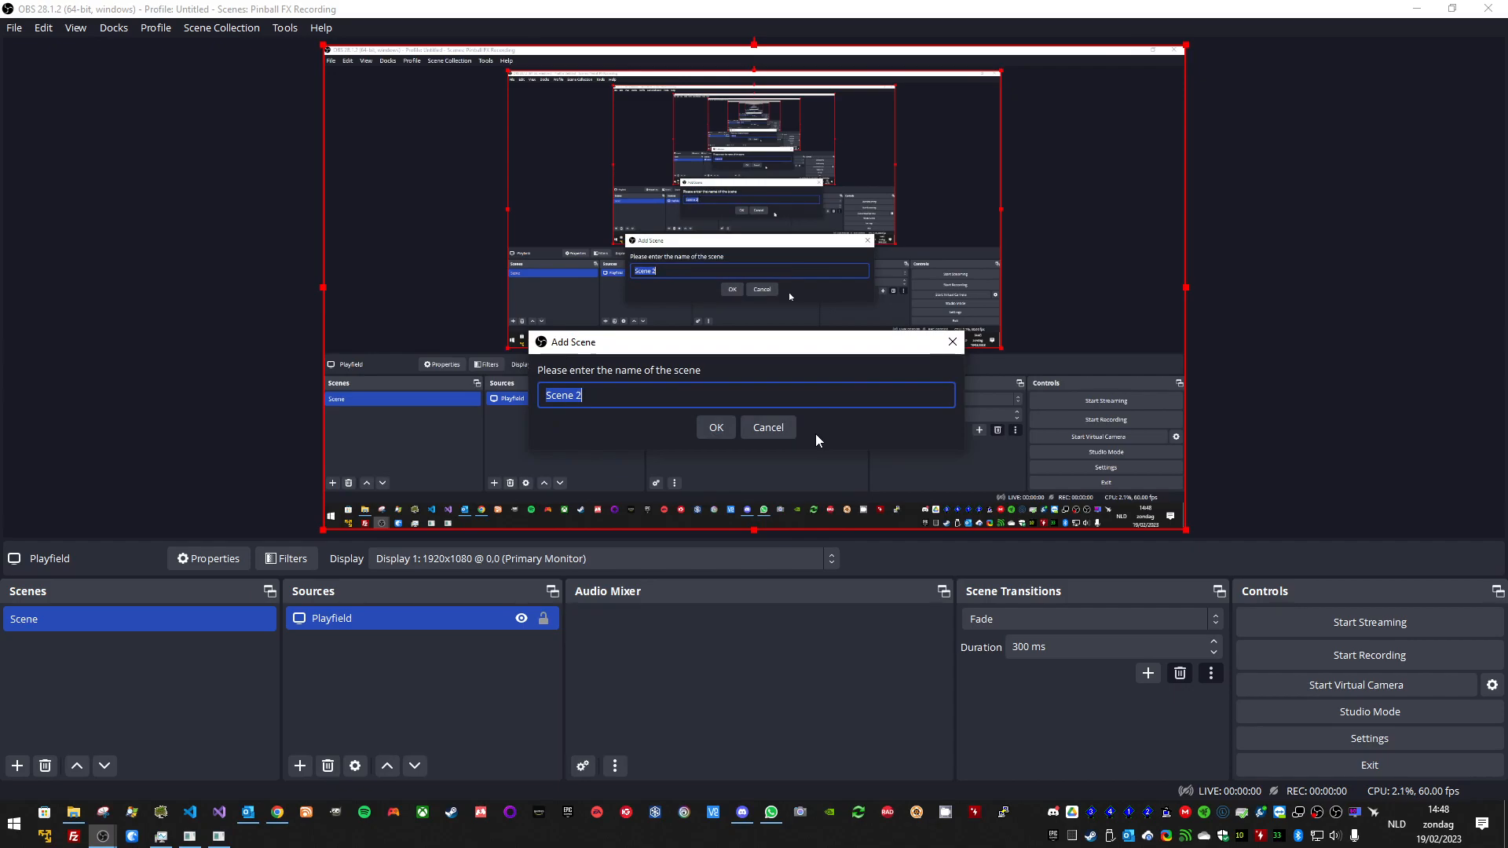
pyautogui.press('Escape')
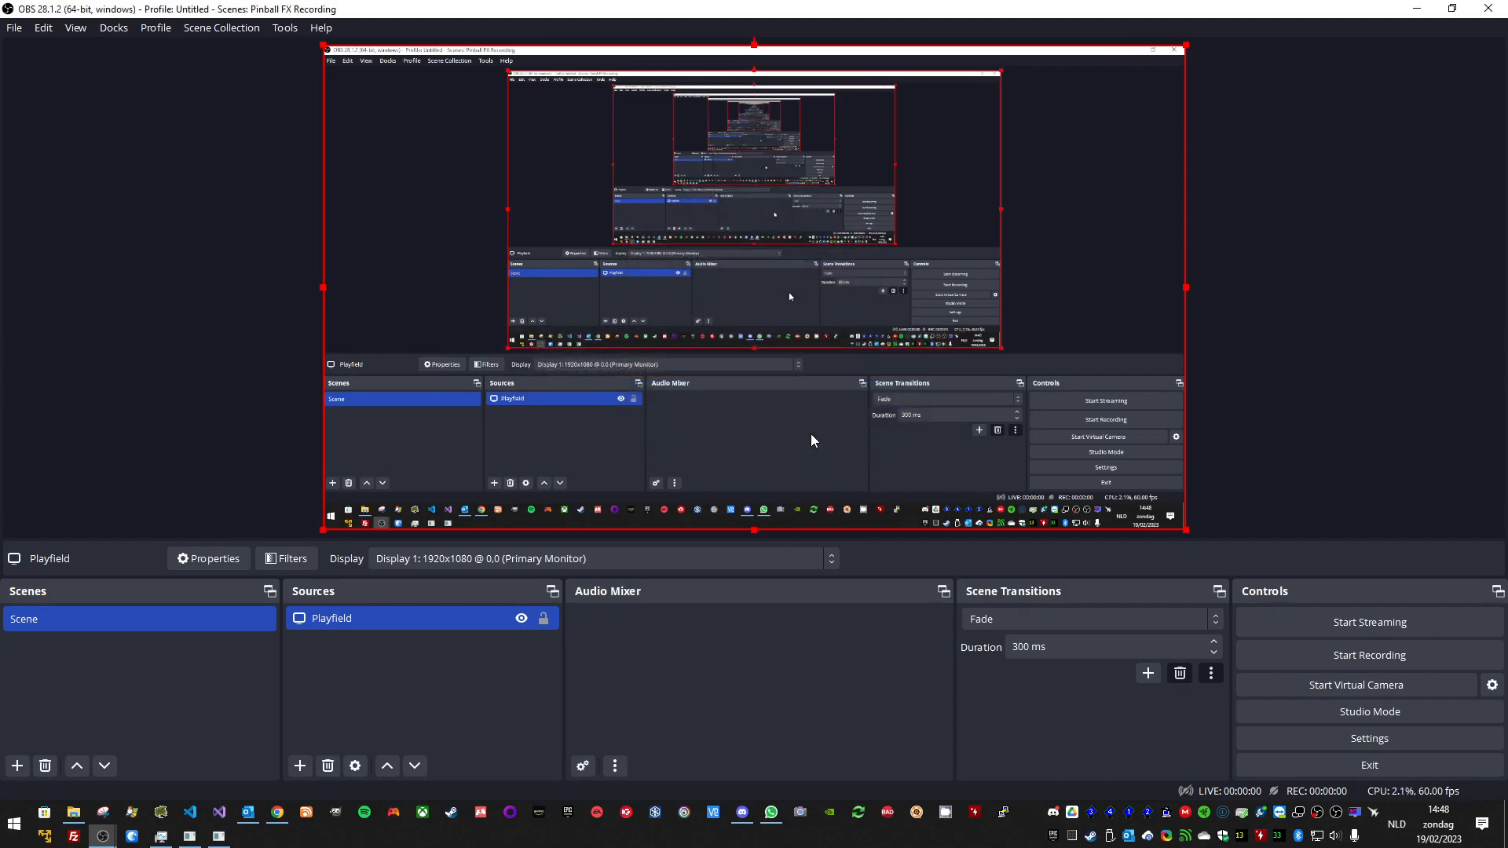
pyautogui.click(37, 619)
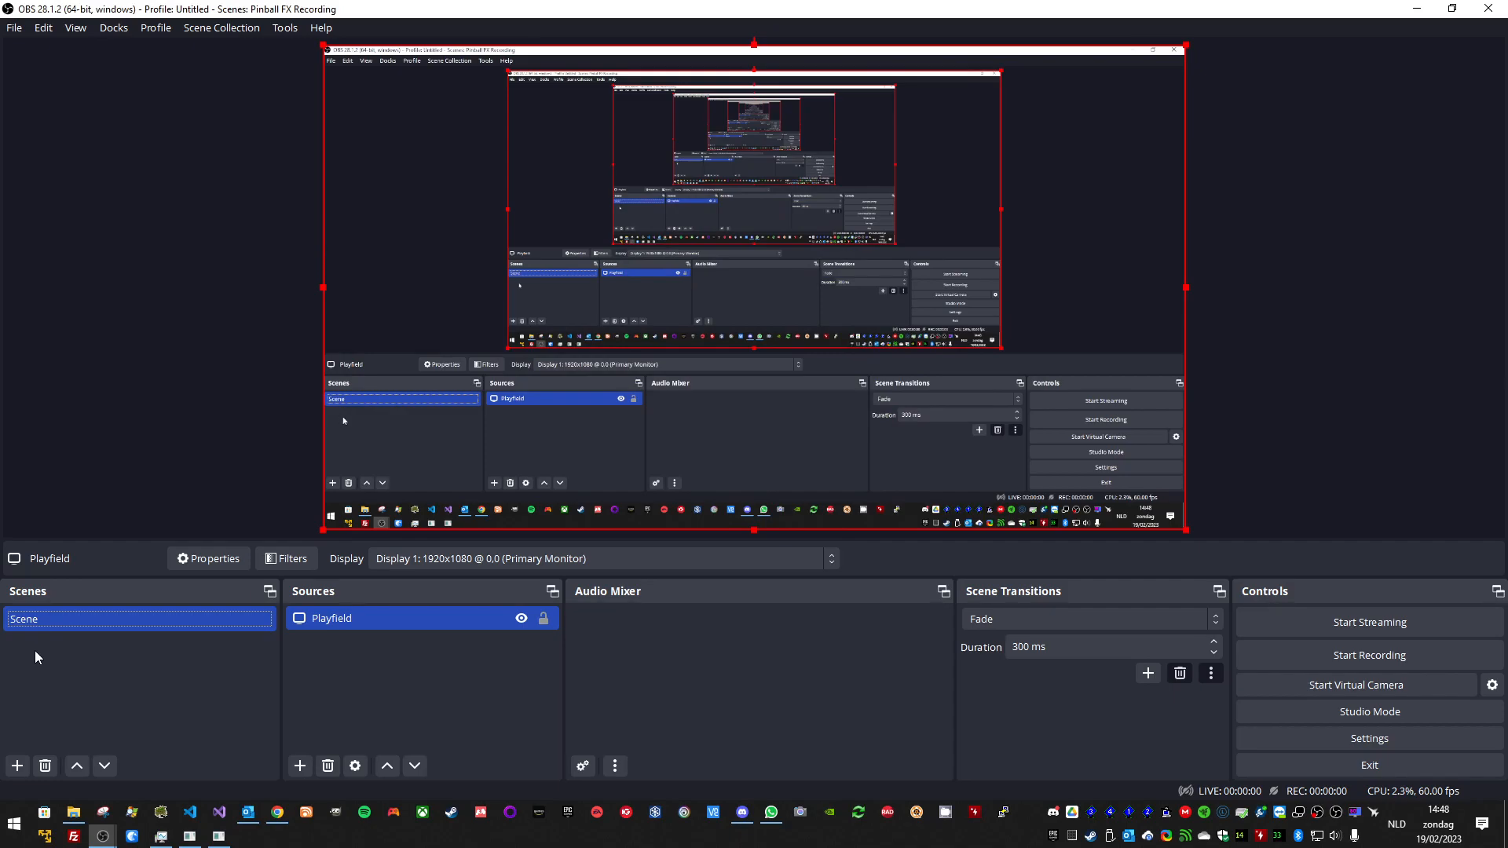
pyautogui.click(215, 609)
pyautogui.press('BackSpace')
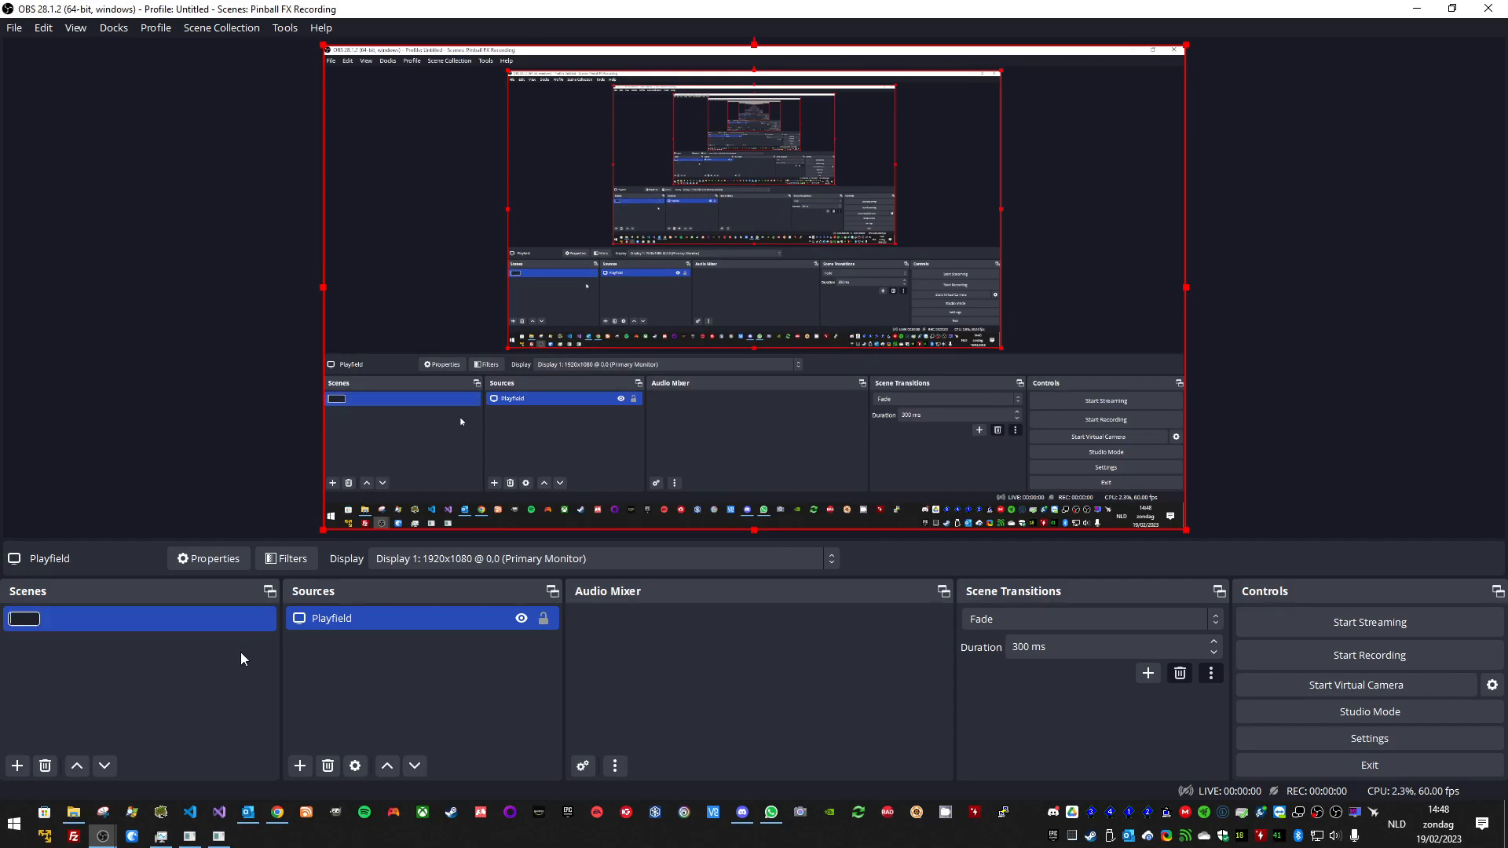
pyautogui.write('Playfiled')
pyautogui.press('Return')
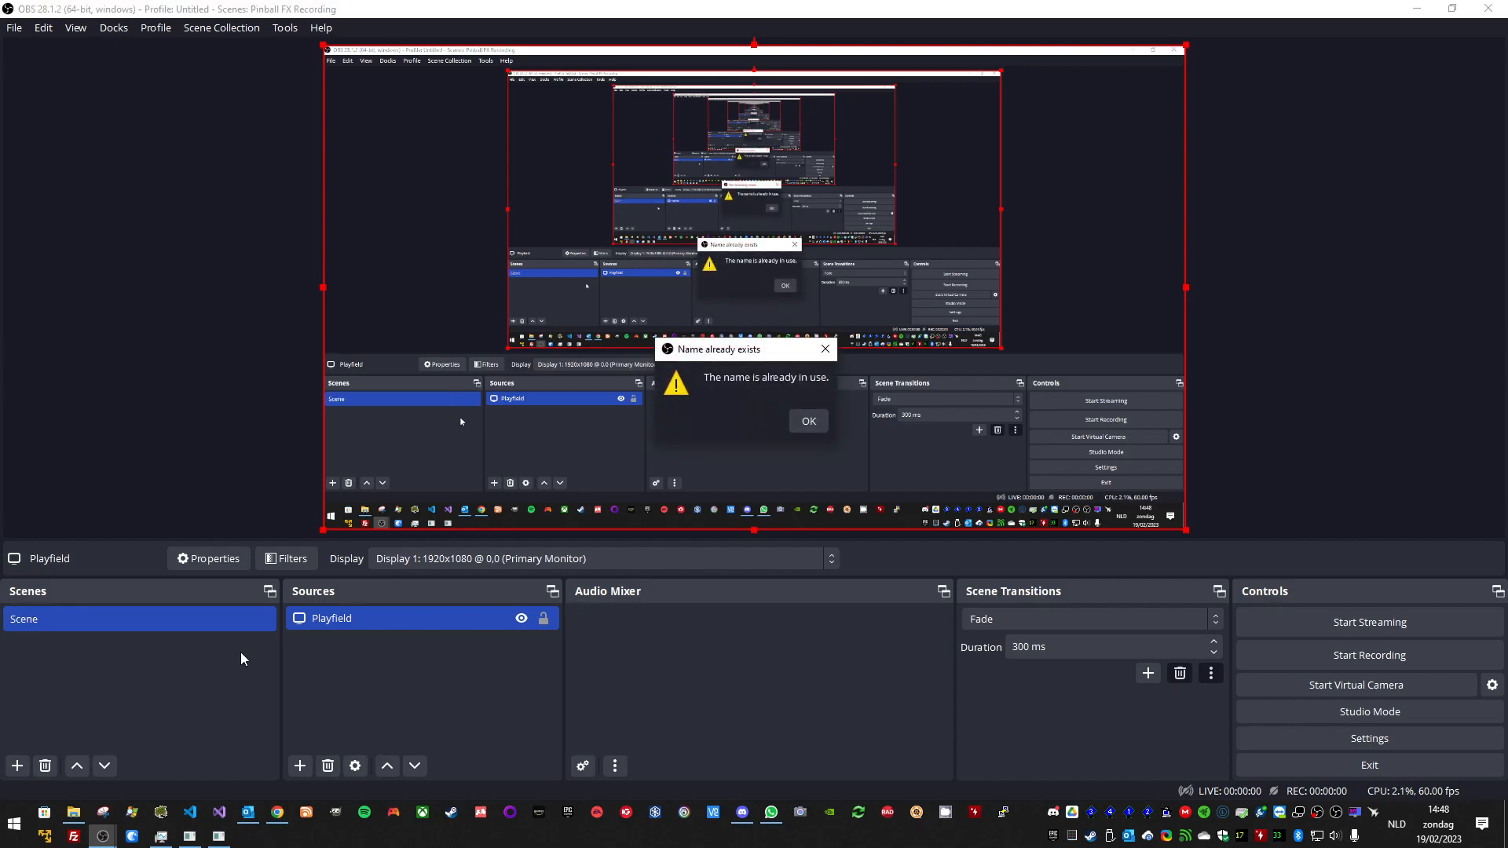
pyautogui.click(809, 421)
# Step: Rename the default scene as "Playfield 2"
pyautogui.doubleClick(33, 619)
pyautogui.hotkey('ctrl', 'a')
pyautogui.press('BackSpace')
pyautogui.write('P')
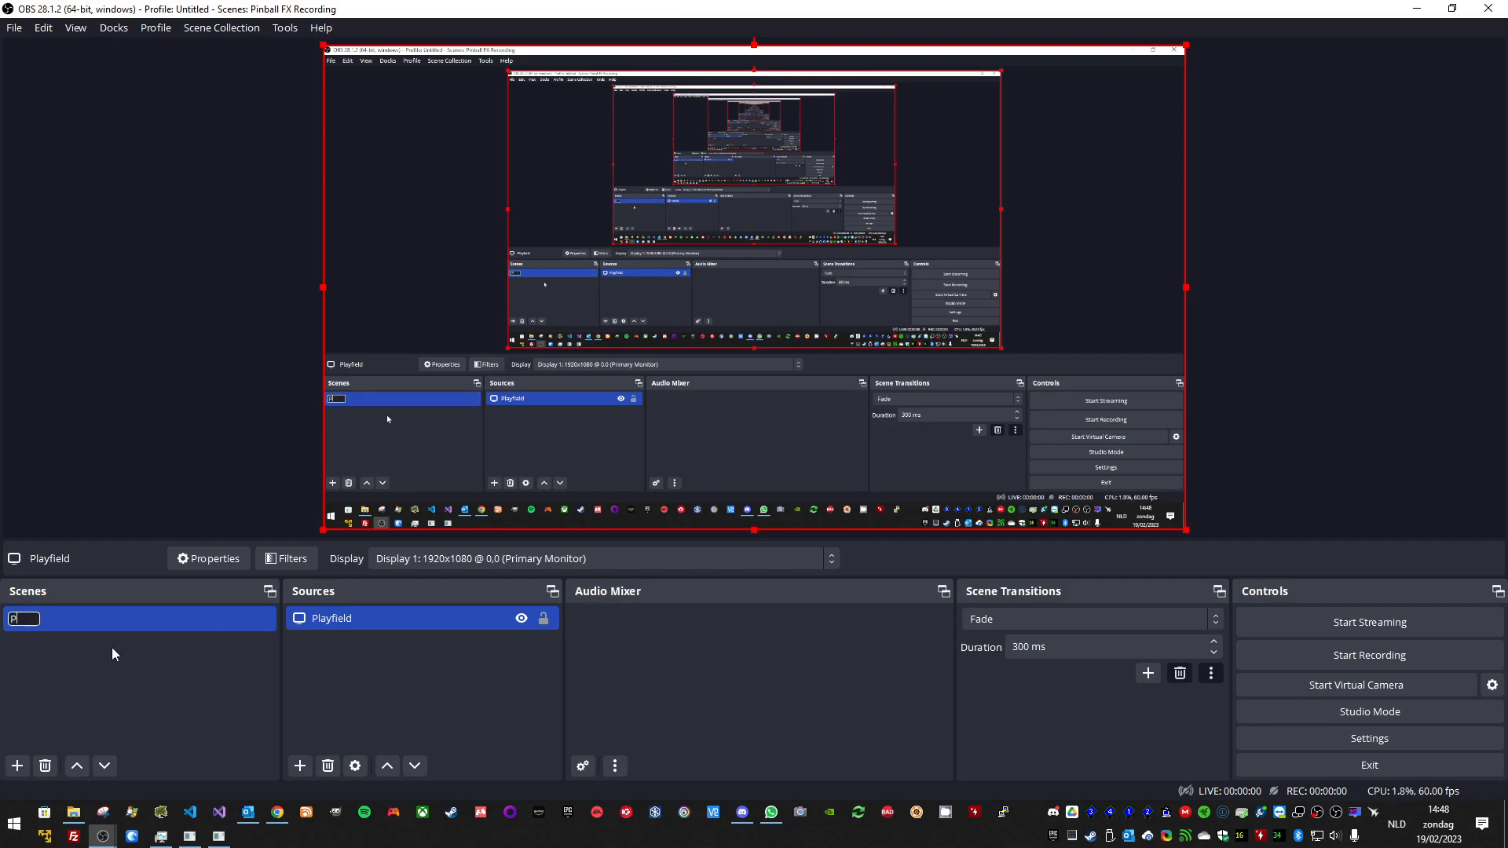
pyautogui.write('layfield 2')
pyautogui.press('Return')
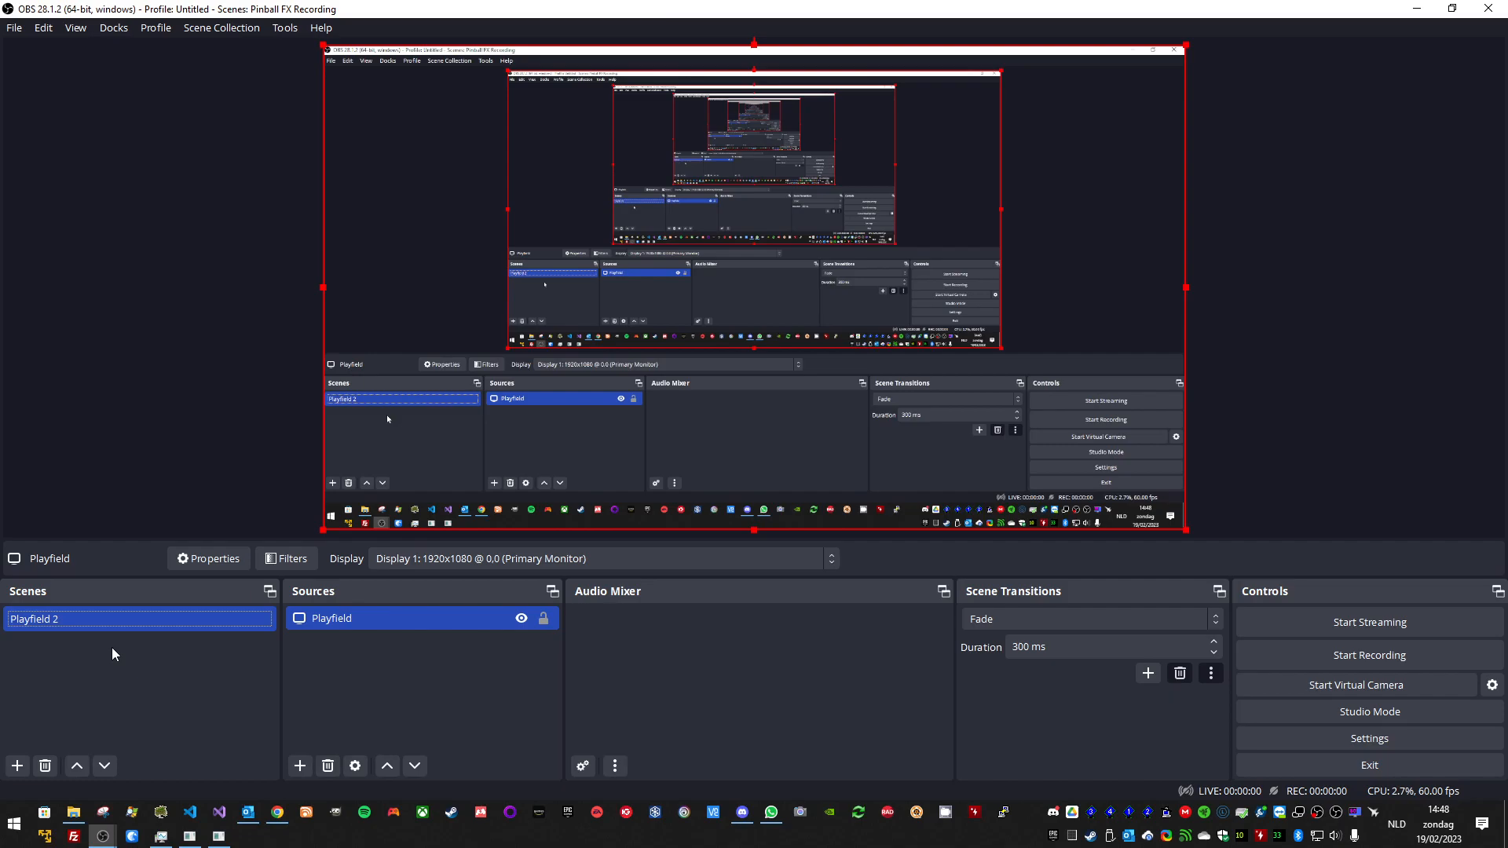
# Step: Add a new scene named "Backglass"
pyautogui.click(17, 766)
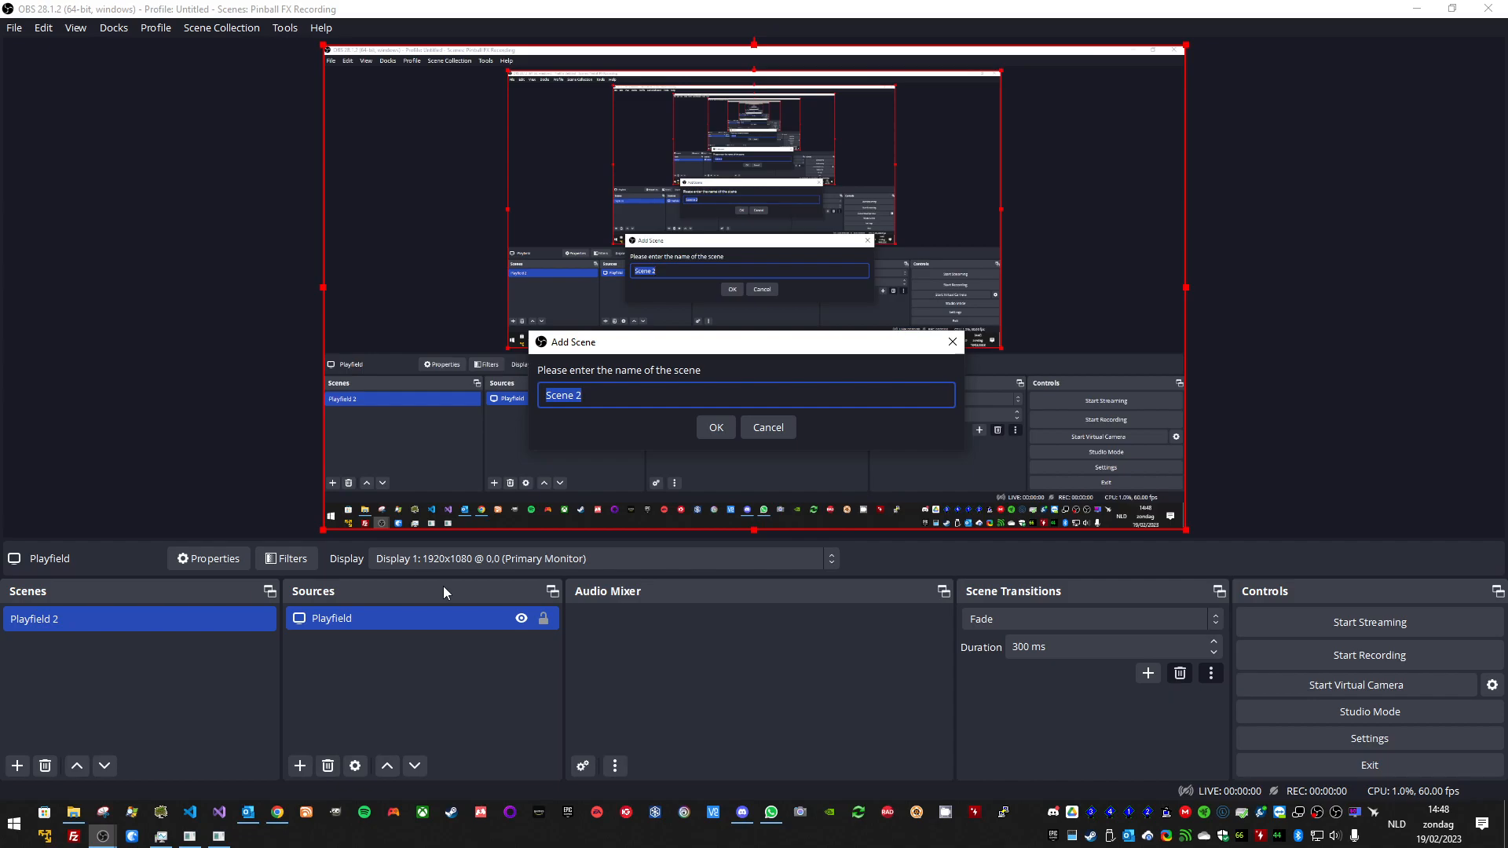
pyautogui.write('Backglass')
pyautogui.press('Return')
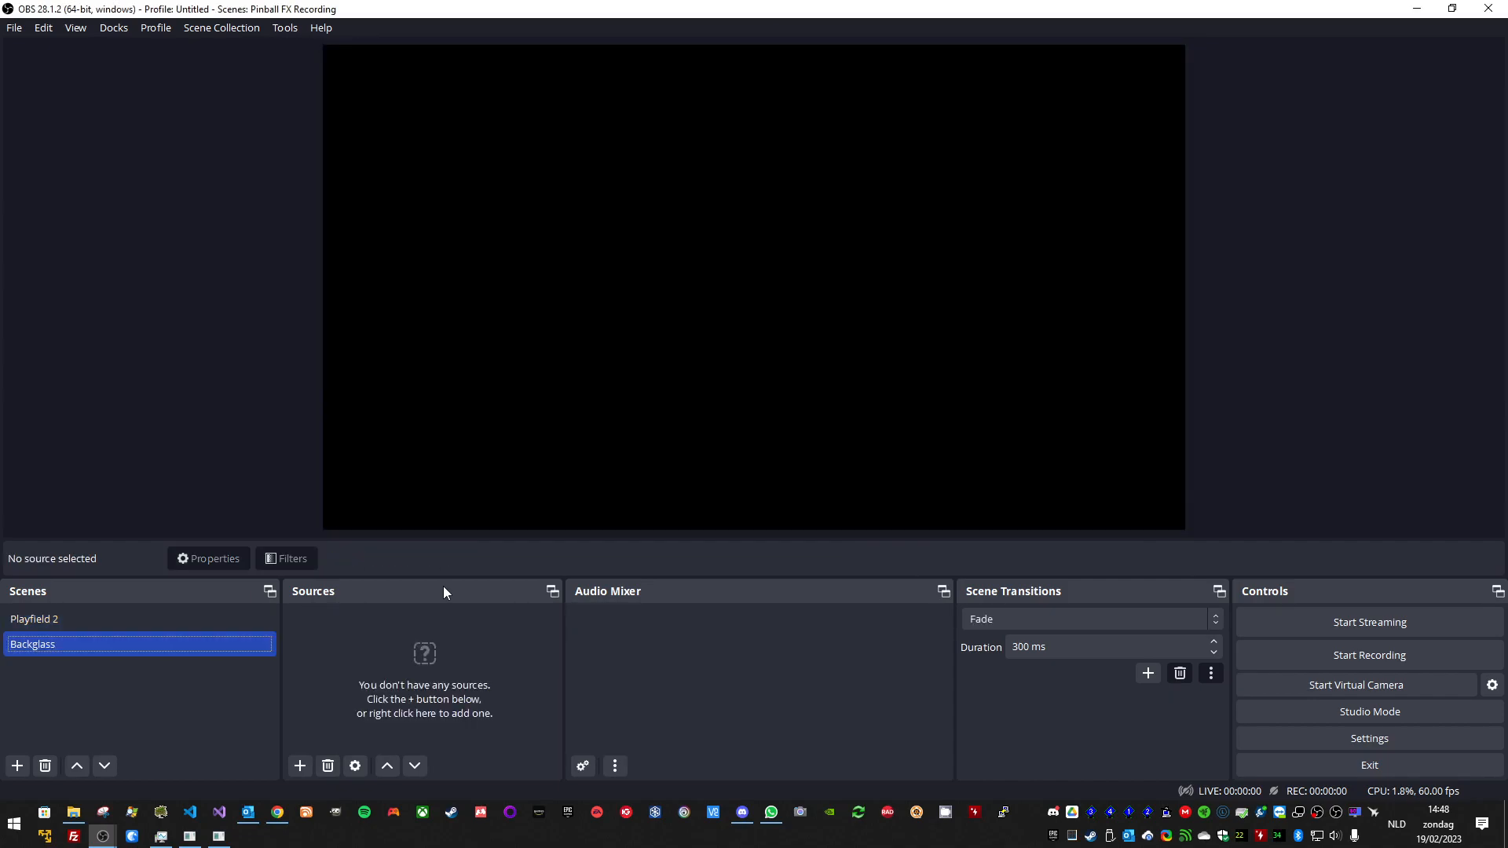
# Step: Add a display capture source named "Backglass2" to the Backglass scene
pyautogui.click(300, 766)
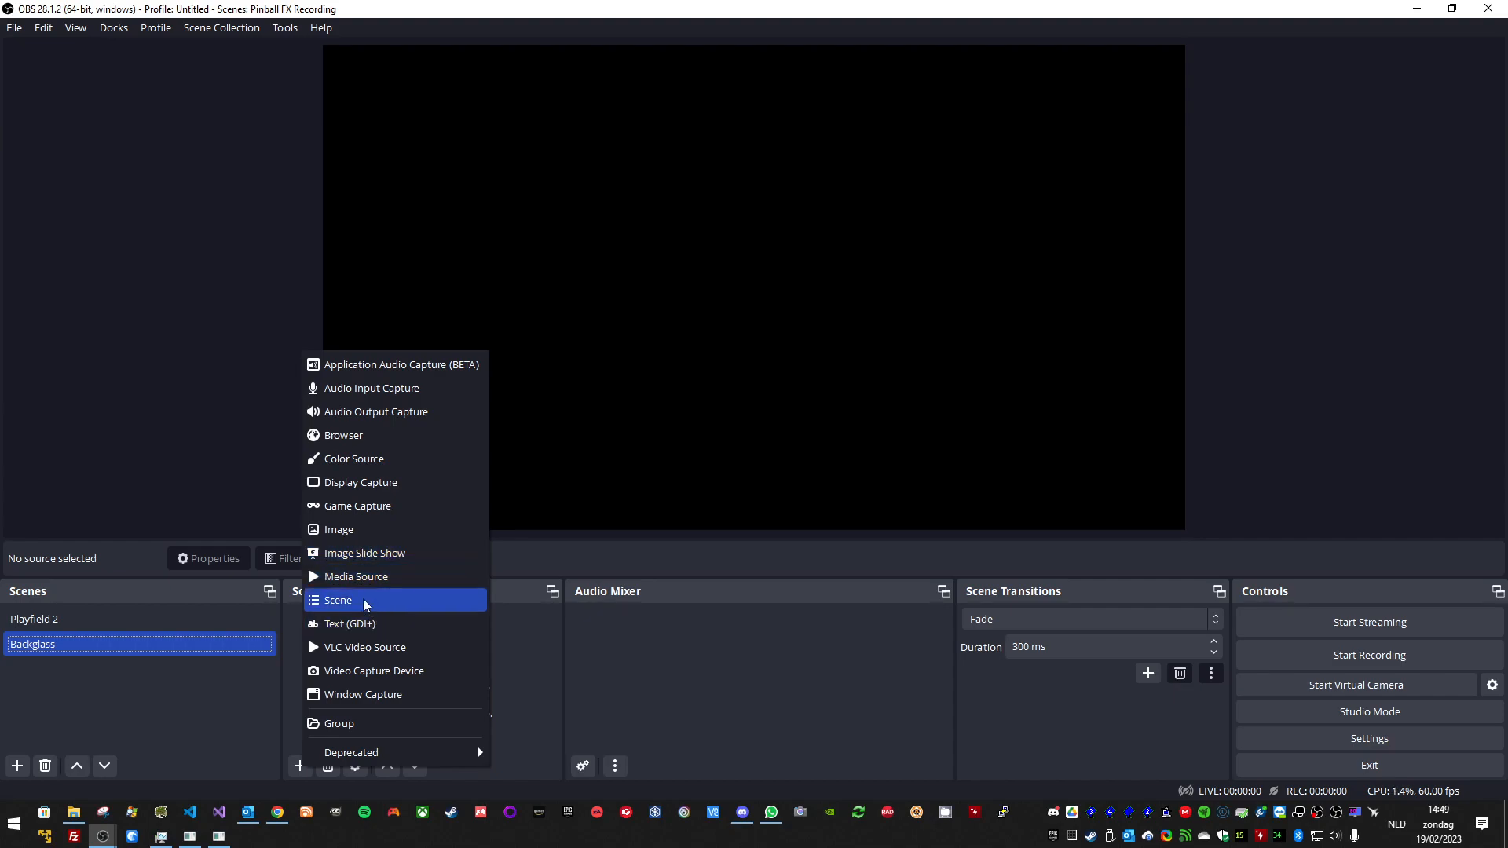
pyautogui.click(366, 483)
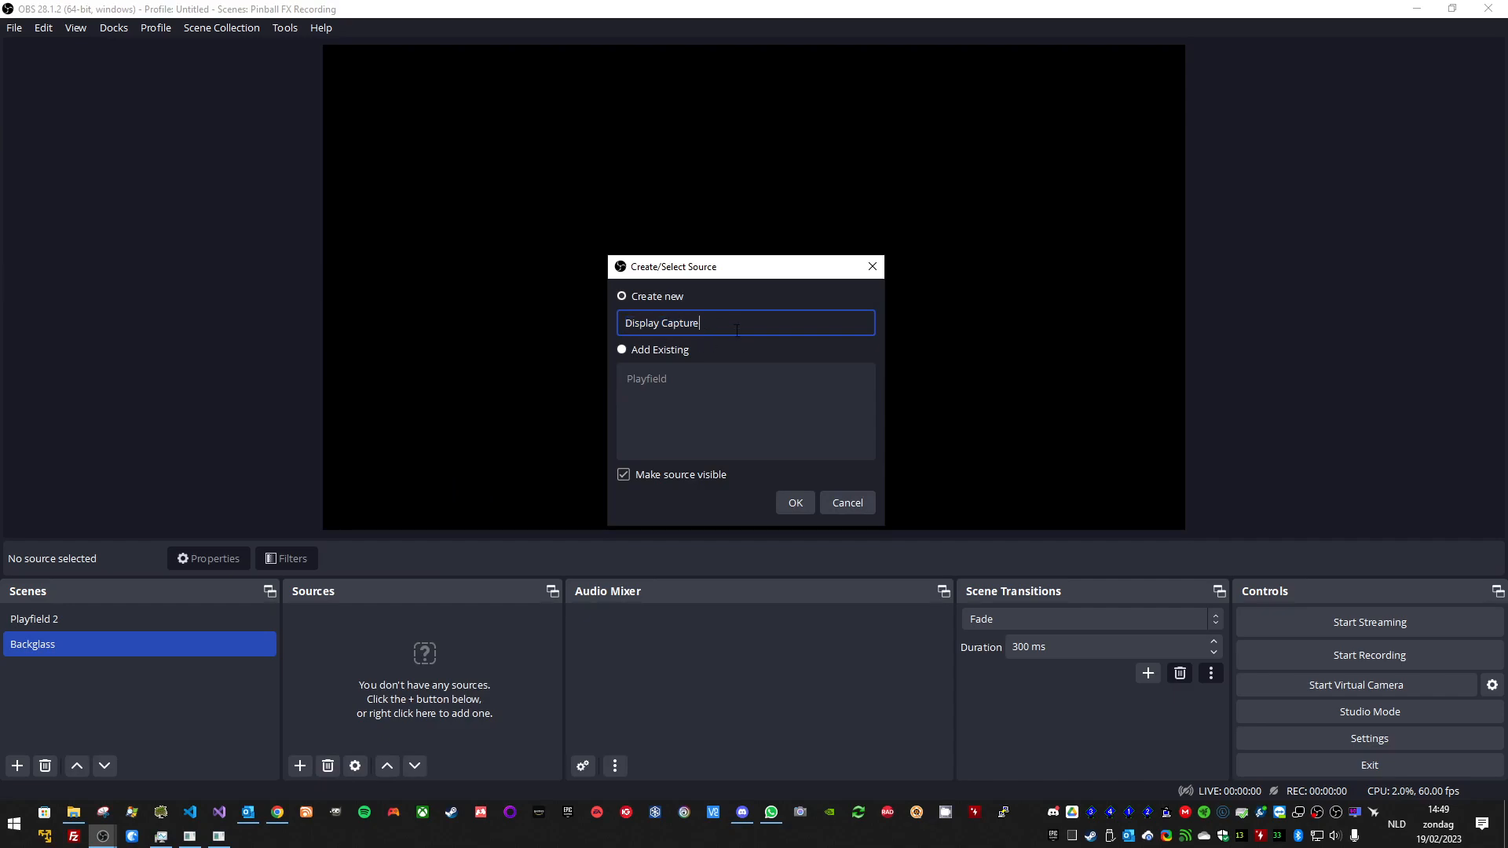
pyautogui.write('Backglass')
pyautogui.click(796, 507)
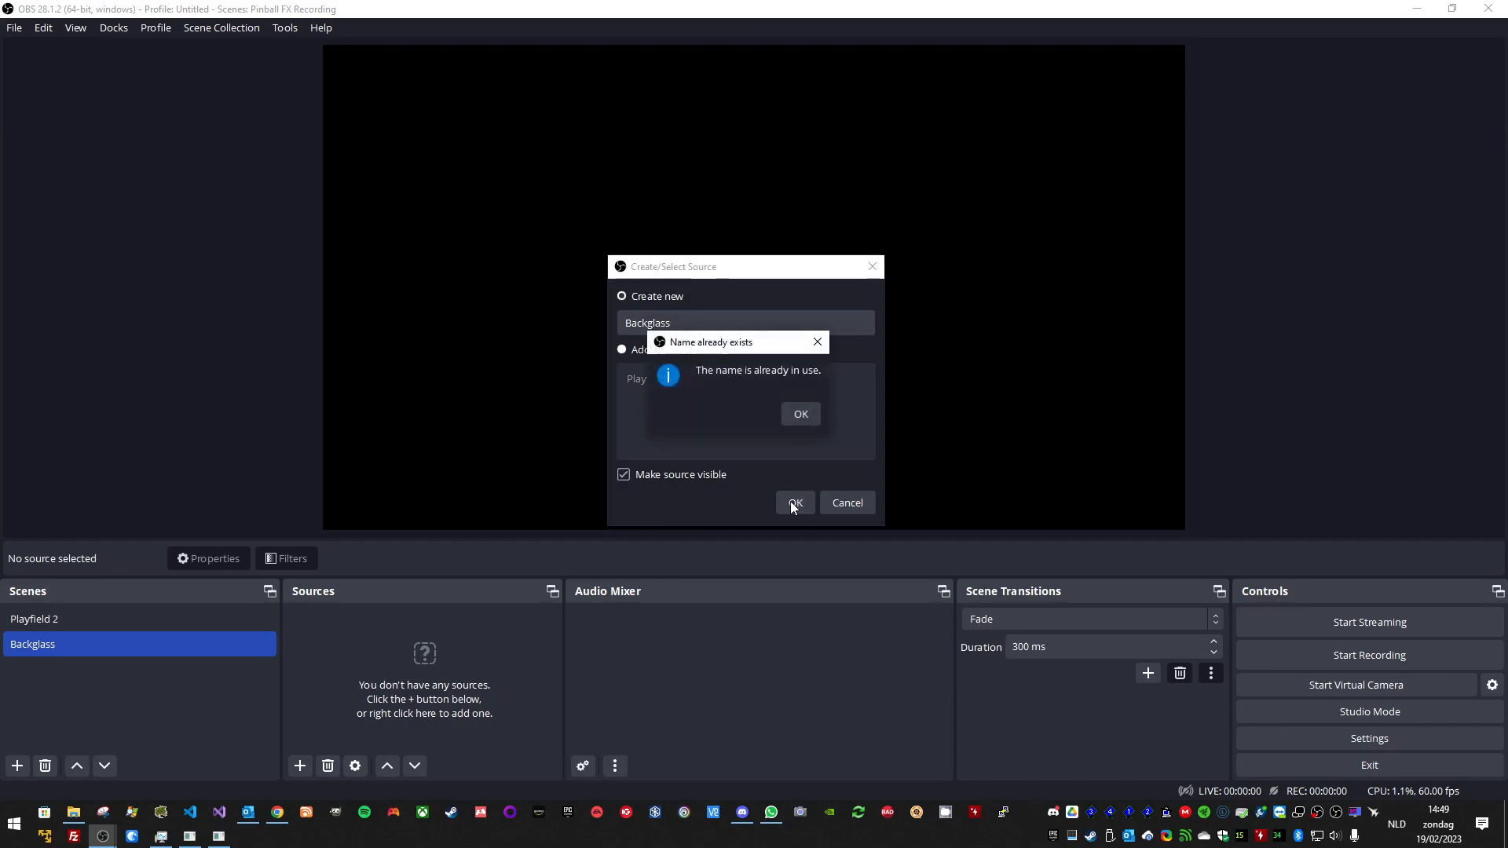
pyautogui.click(794, 405)
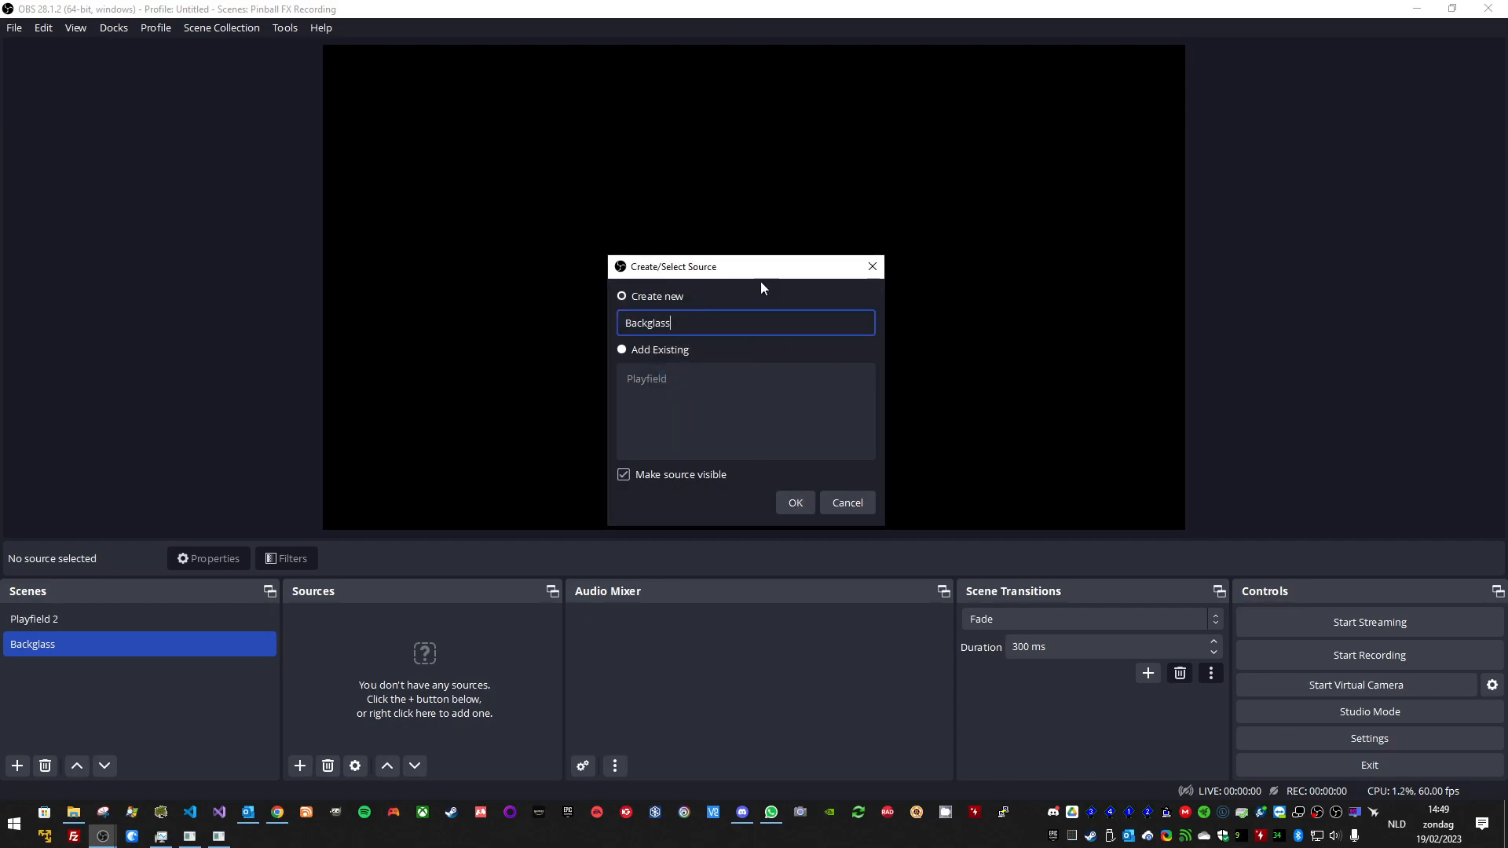
pyautogui.write('2')
pyautogui.press('Return')
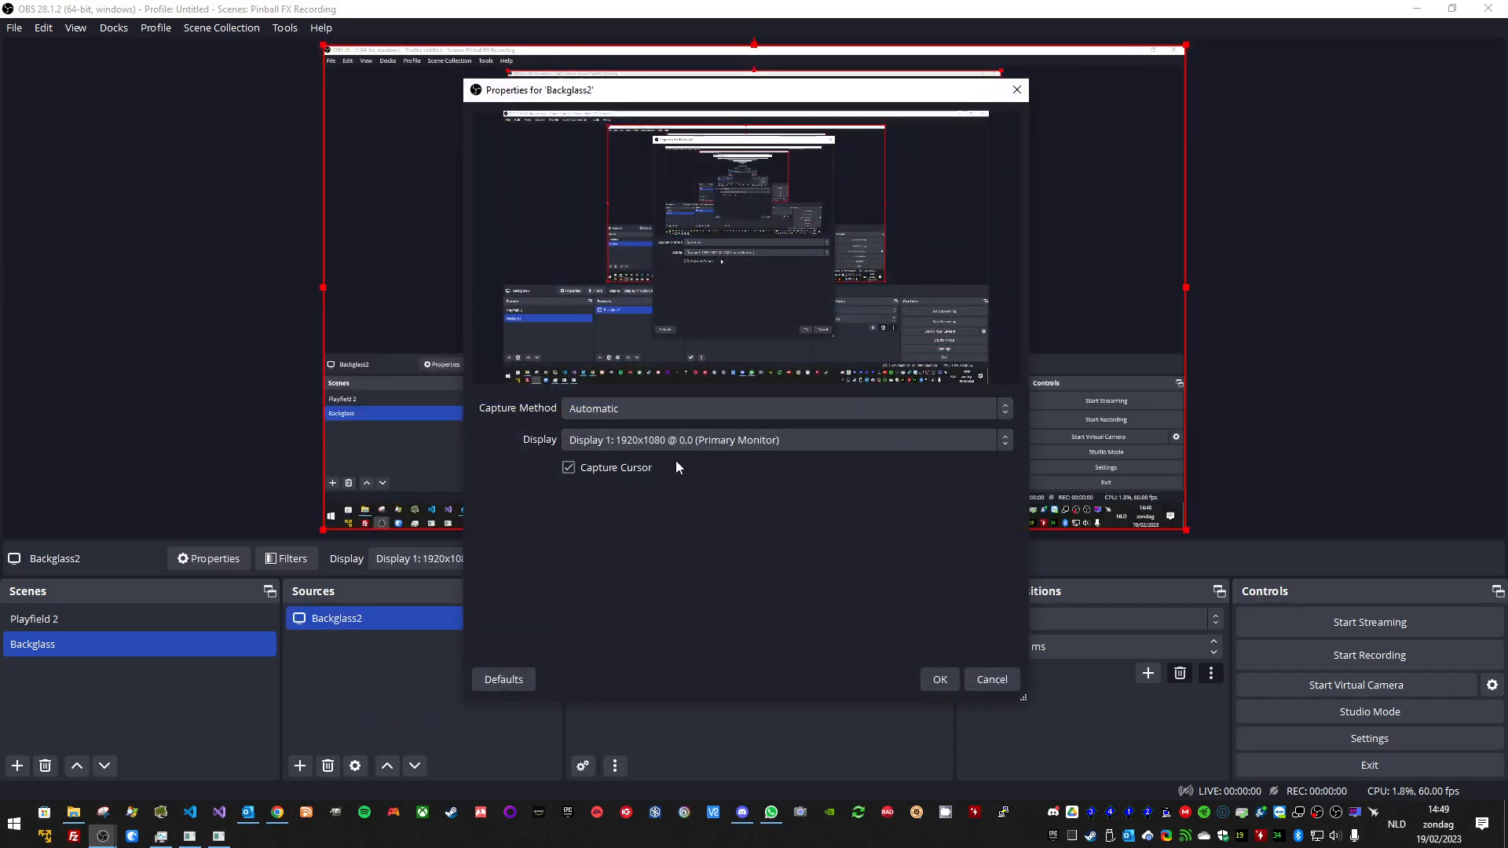
# Step: Set the Backglass2 source to capture Display 3: 1920x1080 @ 1920,0, with cursor capture enabled
pyautogui.click(698, 443)
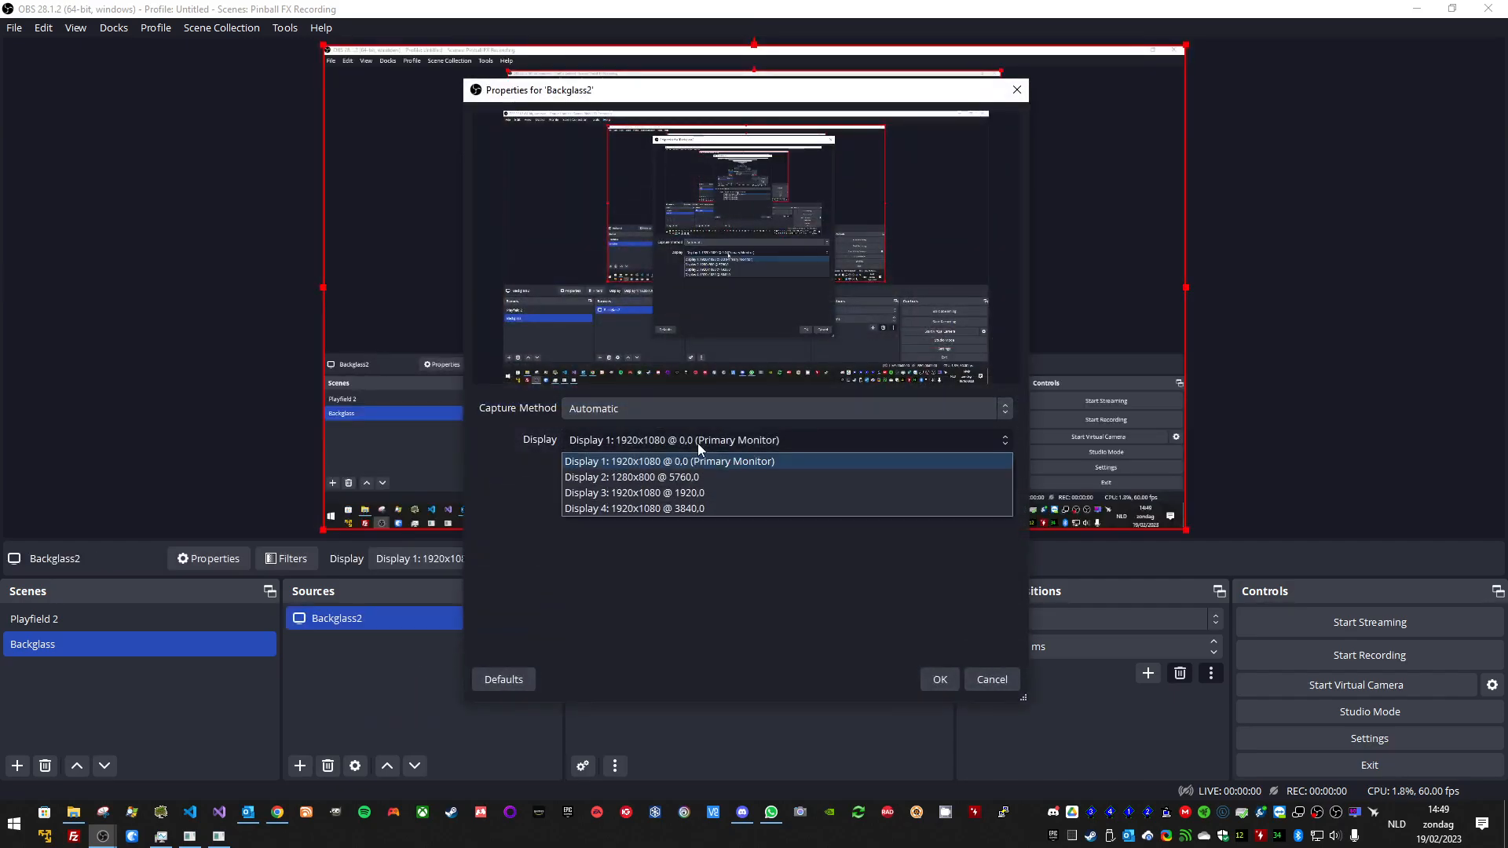
pyautogui.click(720, 483)
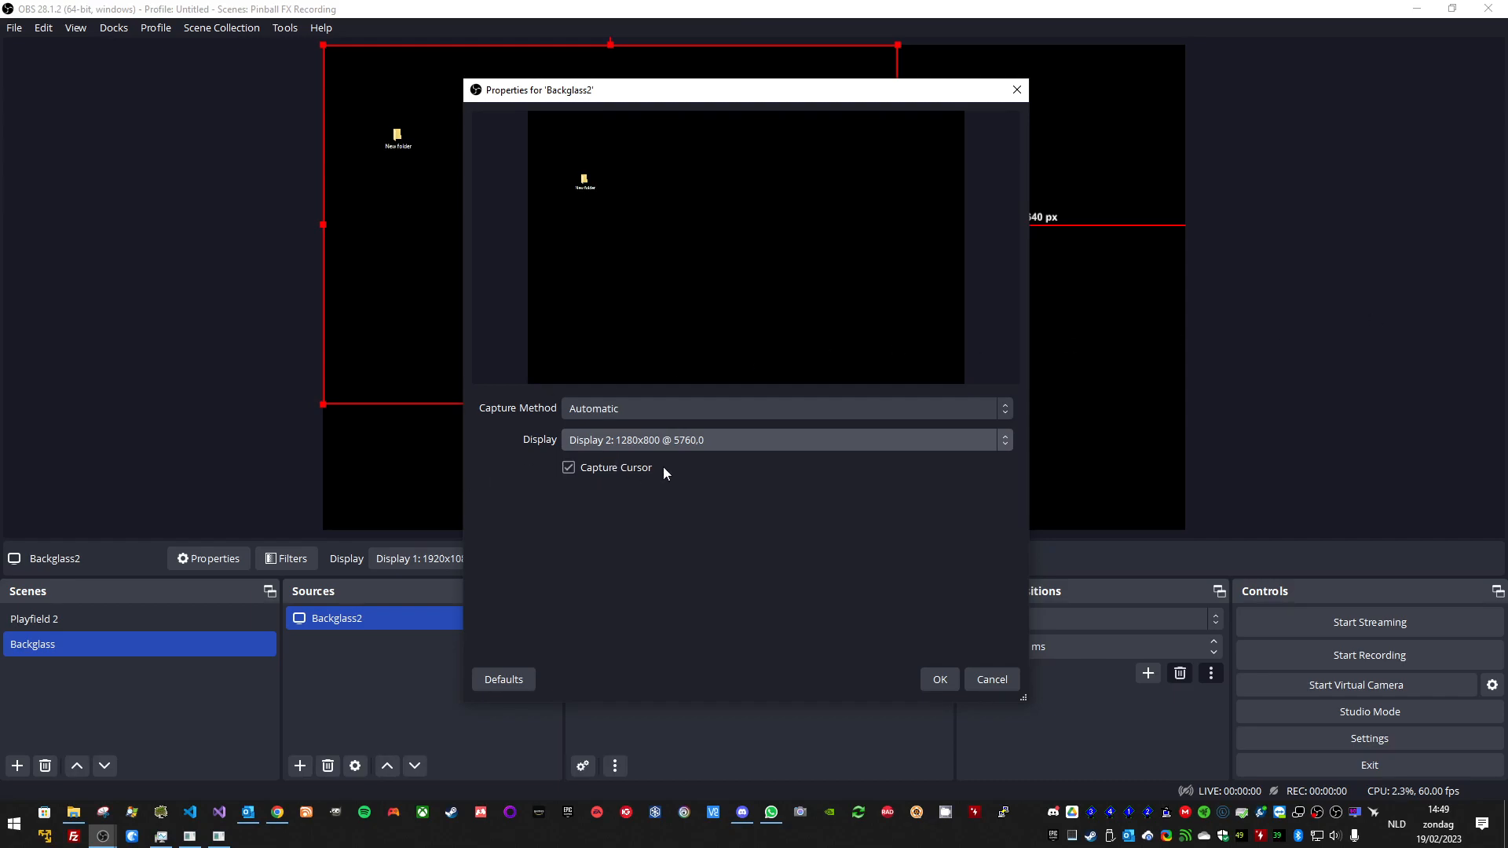
pyautogui.click(665, 438)
pyautogui.click(649, 492)
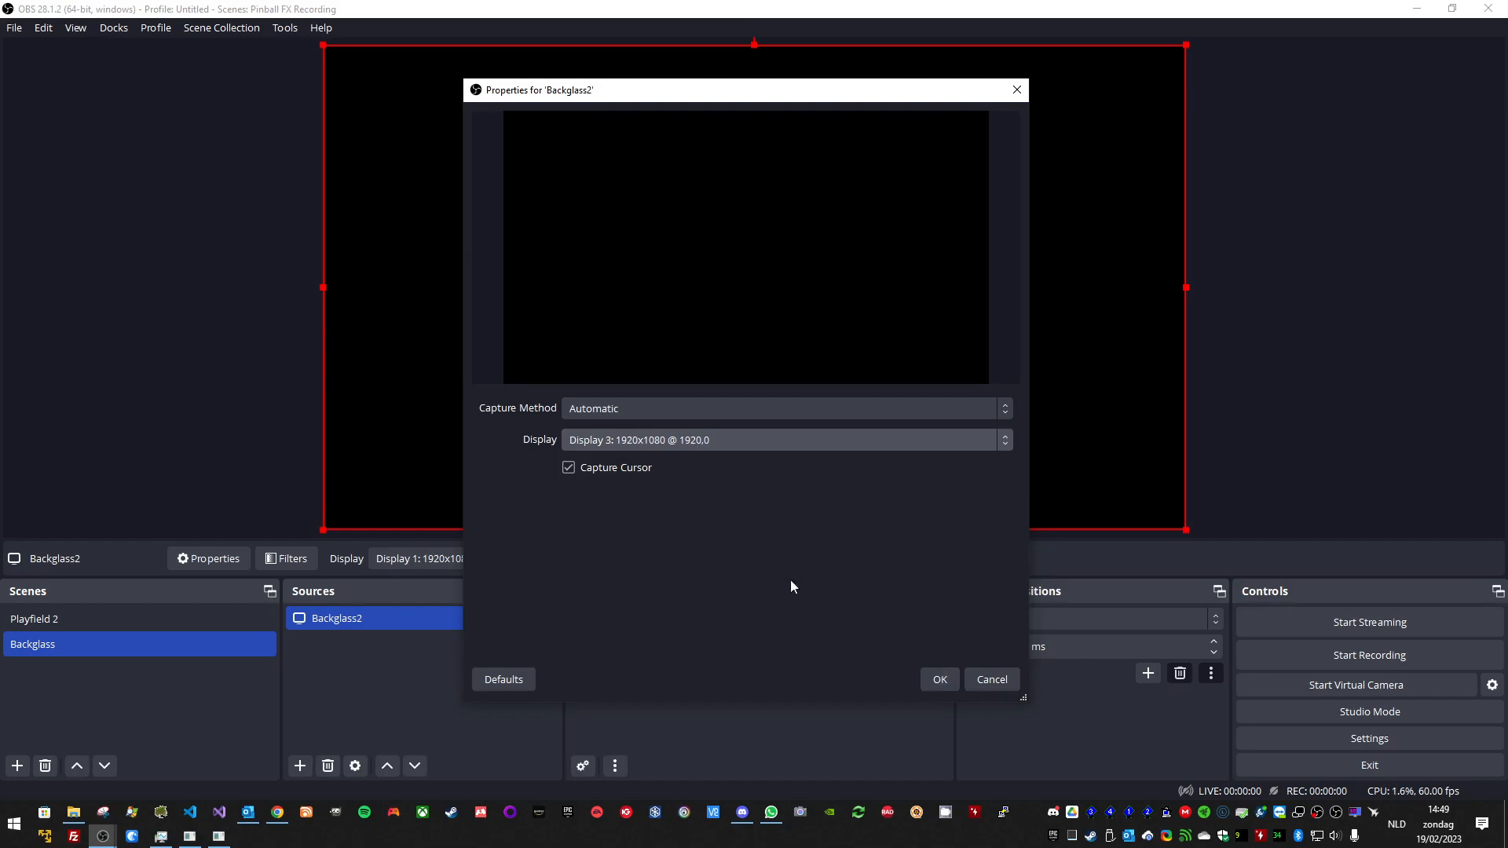
pyautogui.click(592, 469)
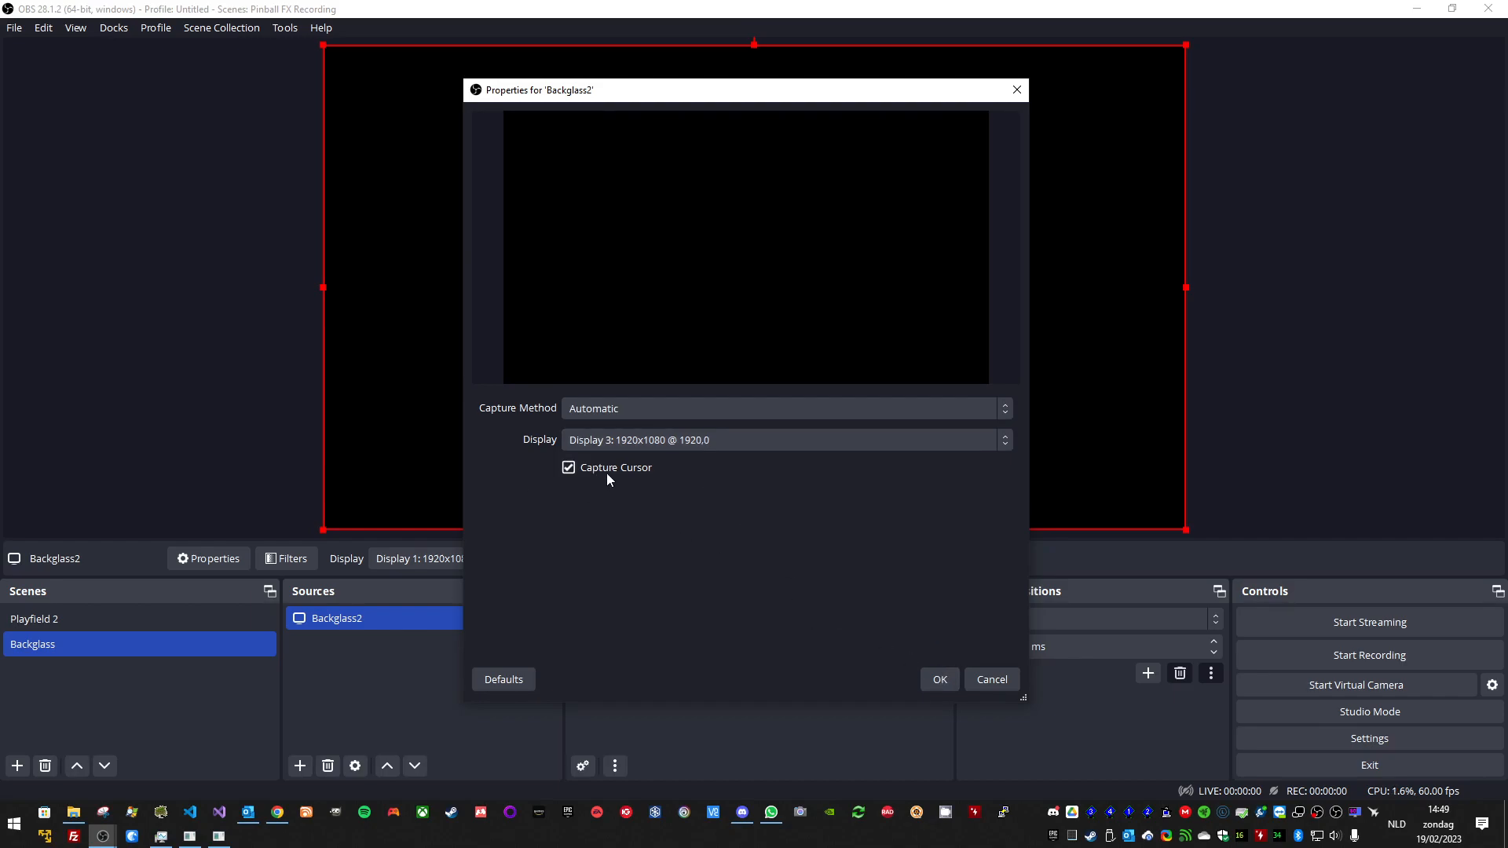
pyautogui.click(941, 677)
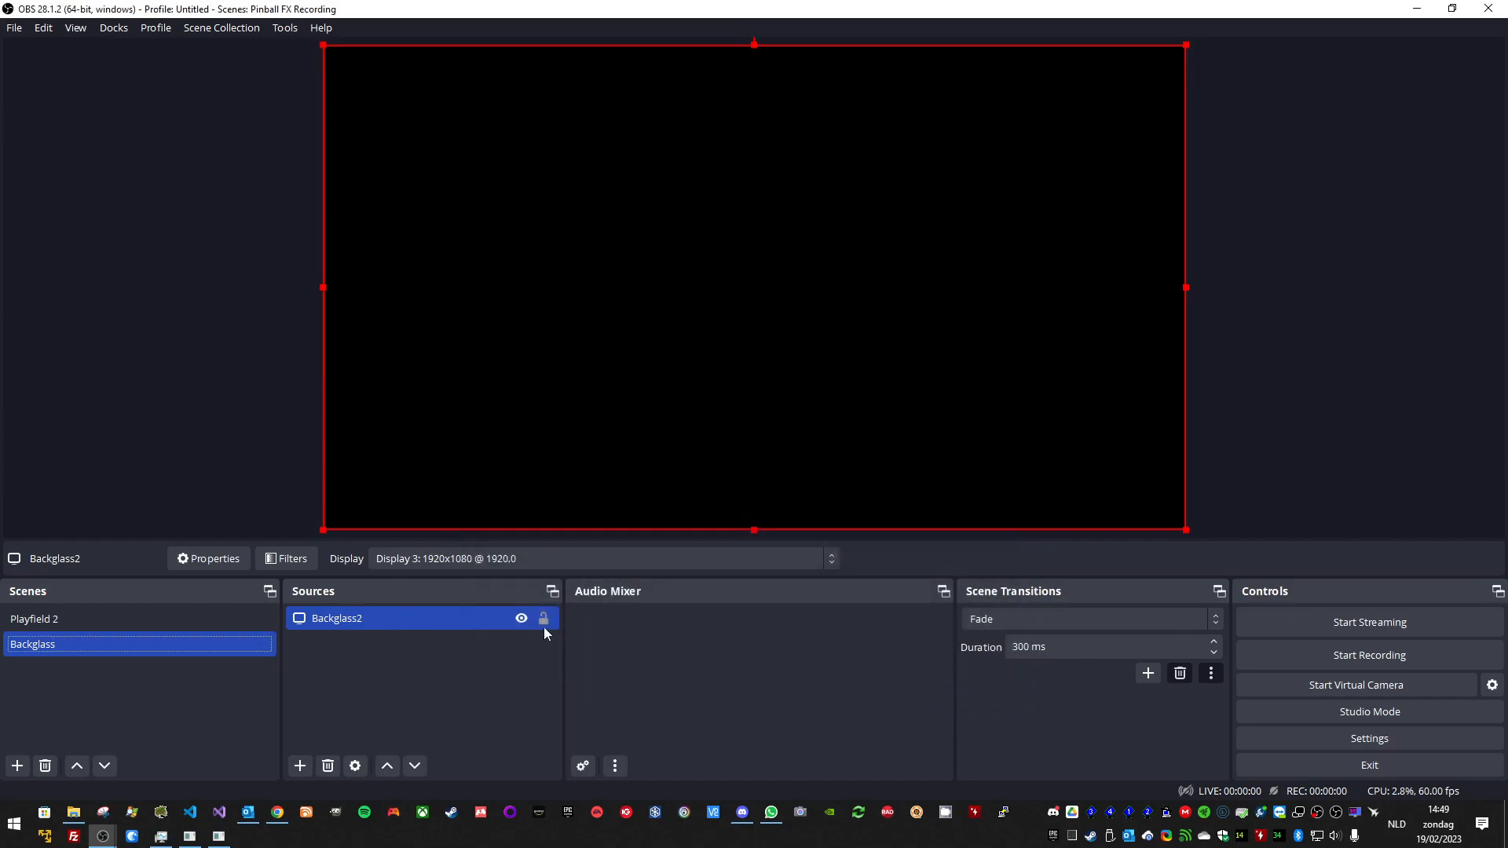
# Step: Add a new scene named "Dmd"
pyautogui.click(16, 766)
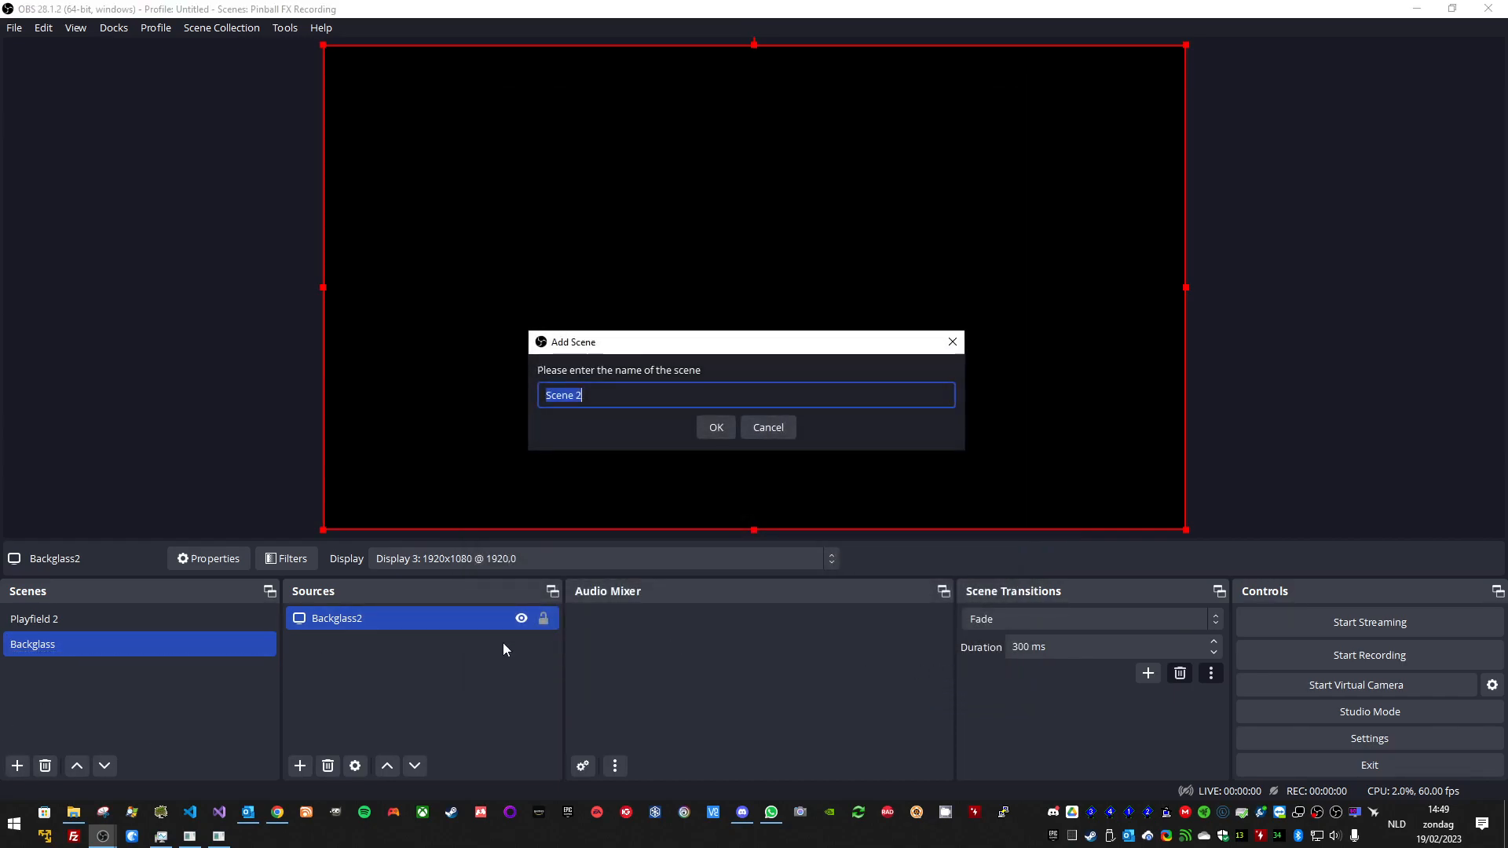
pyautogui.write('Dmd')
pyautogui.press('Return')
# Step: Add a display capture source with the default name to the Dmd scene, capturing Display 4: 1920x1080 @ 3840,0
pyautogui.click(301, 764)
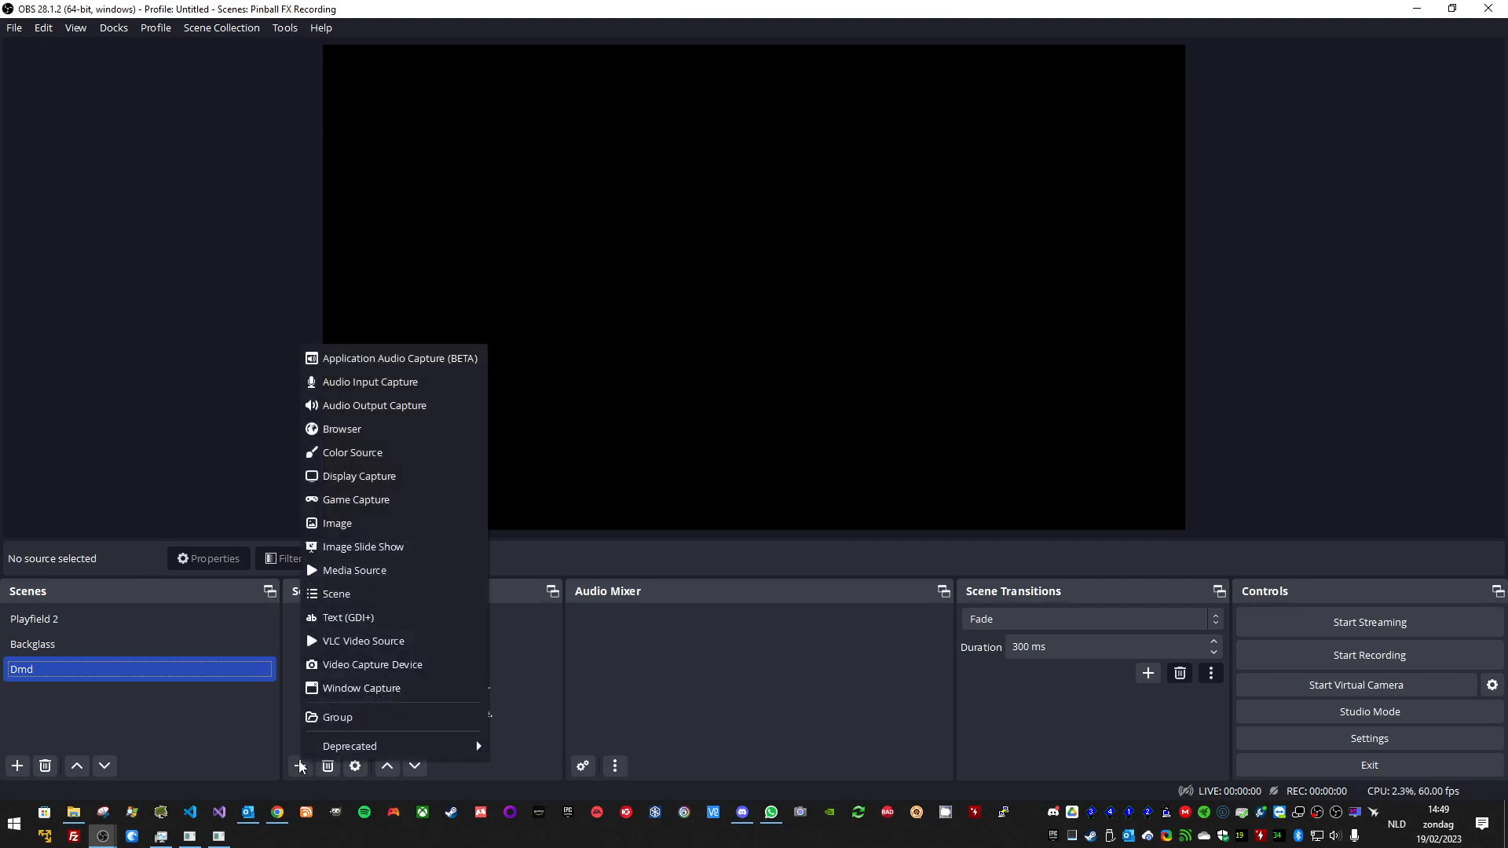
pyautogui.click(365, 476)
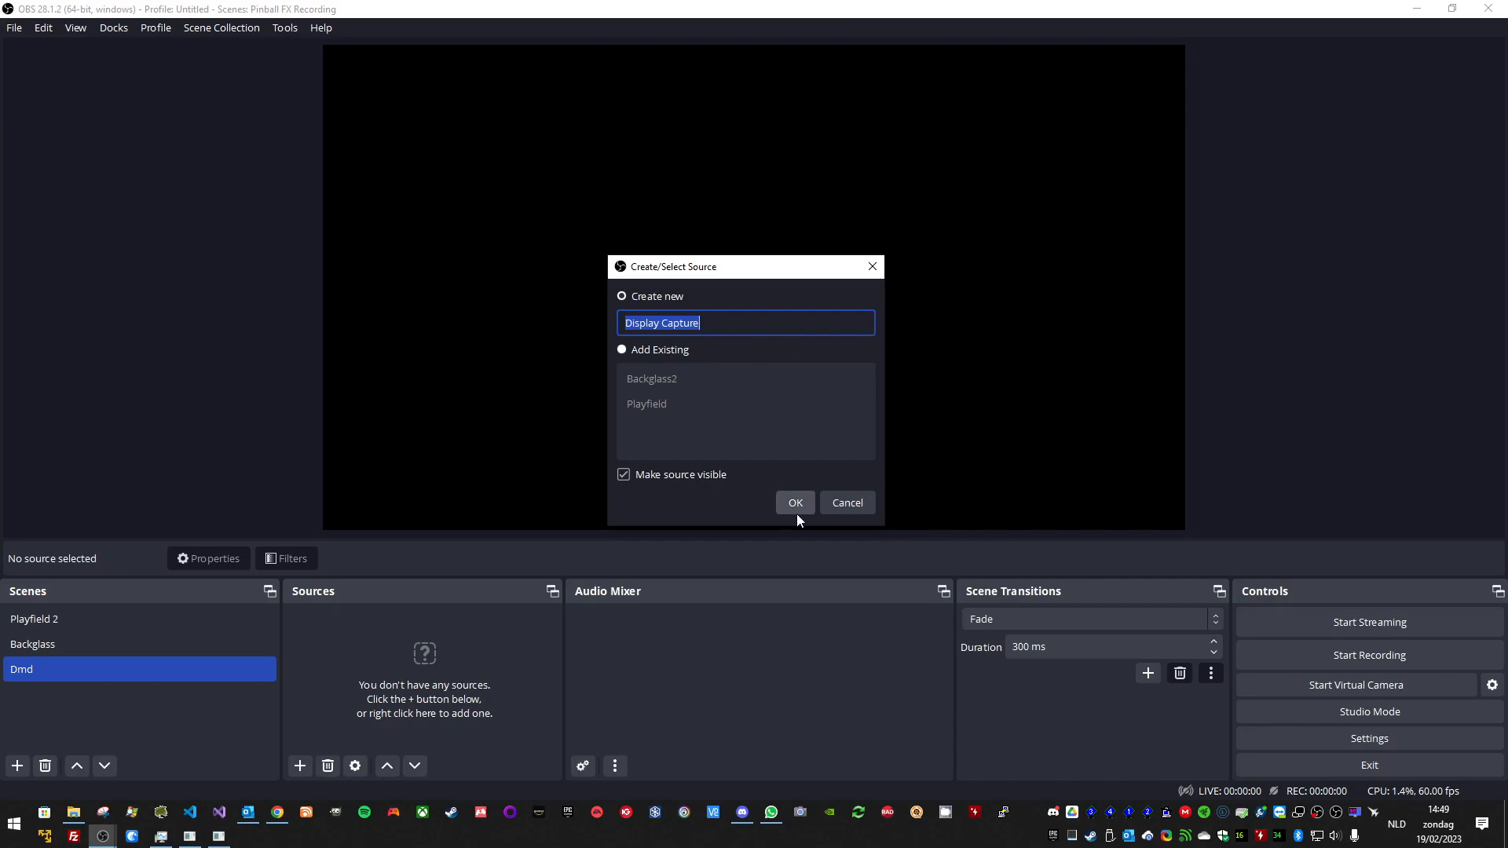
pyautogui.click(795, 503)
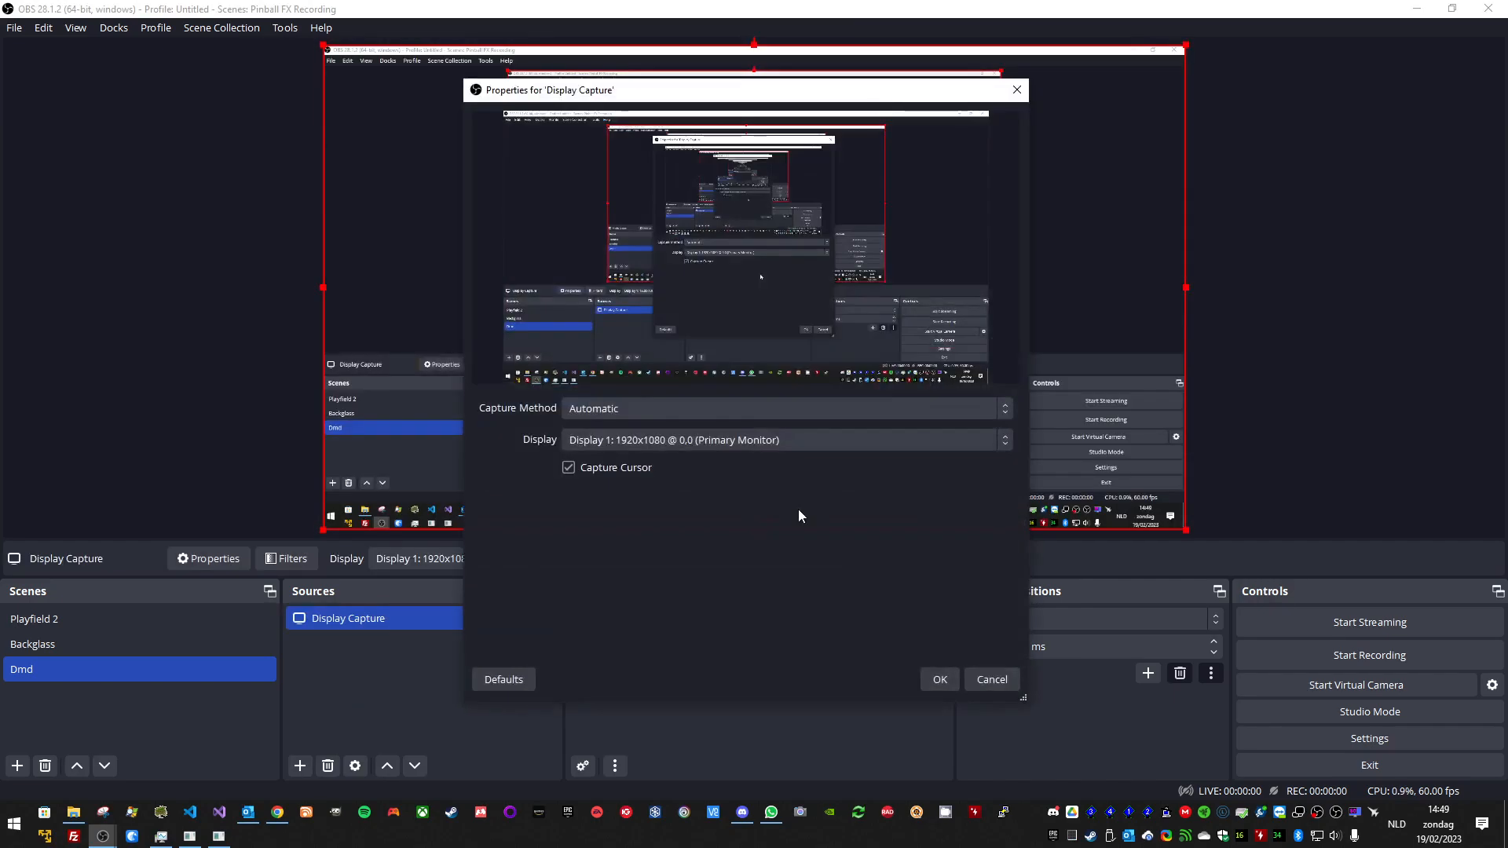
pyautogui.click(658, 417)
pyautogui.click(657, 419)
pyautogui.click(657, 448)
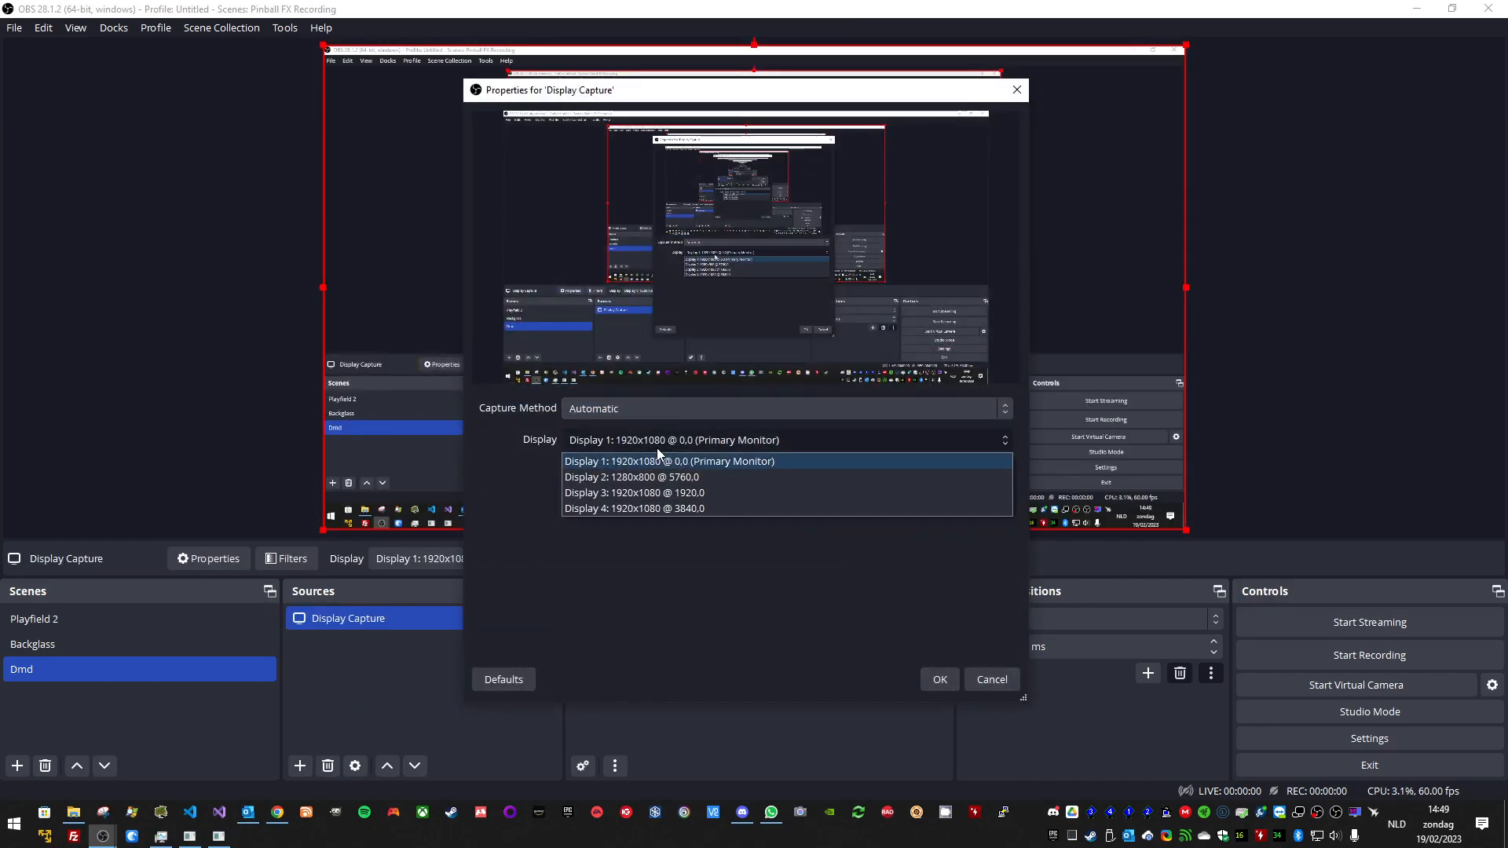
pyautogui.click(672, 507)
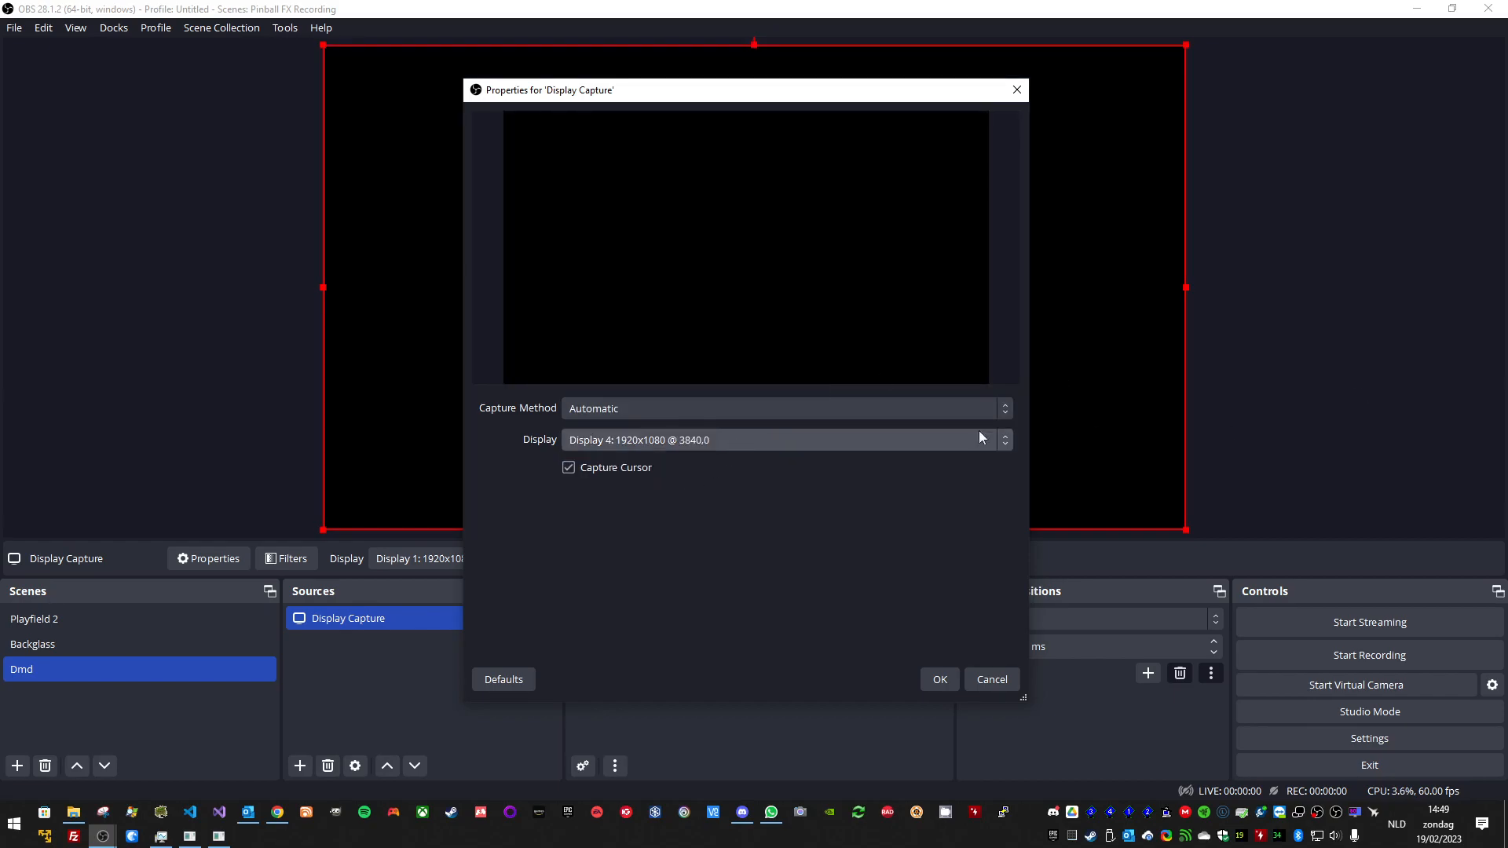
pyautogui.click(667, 439)
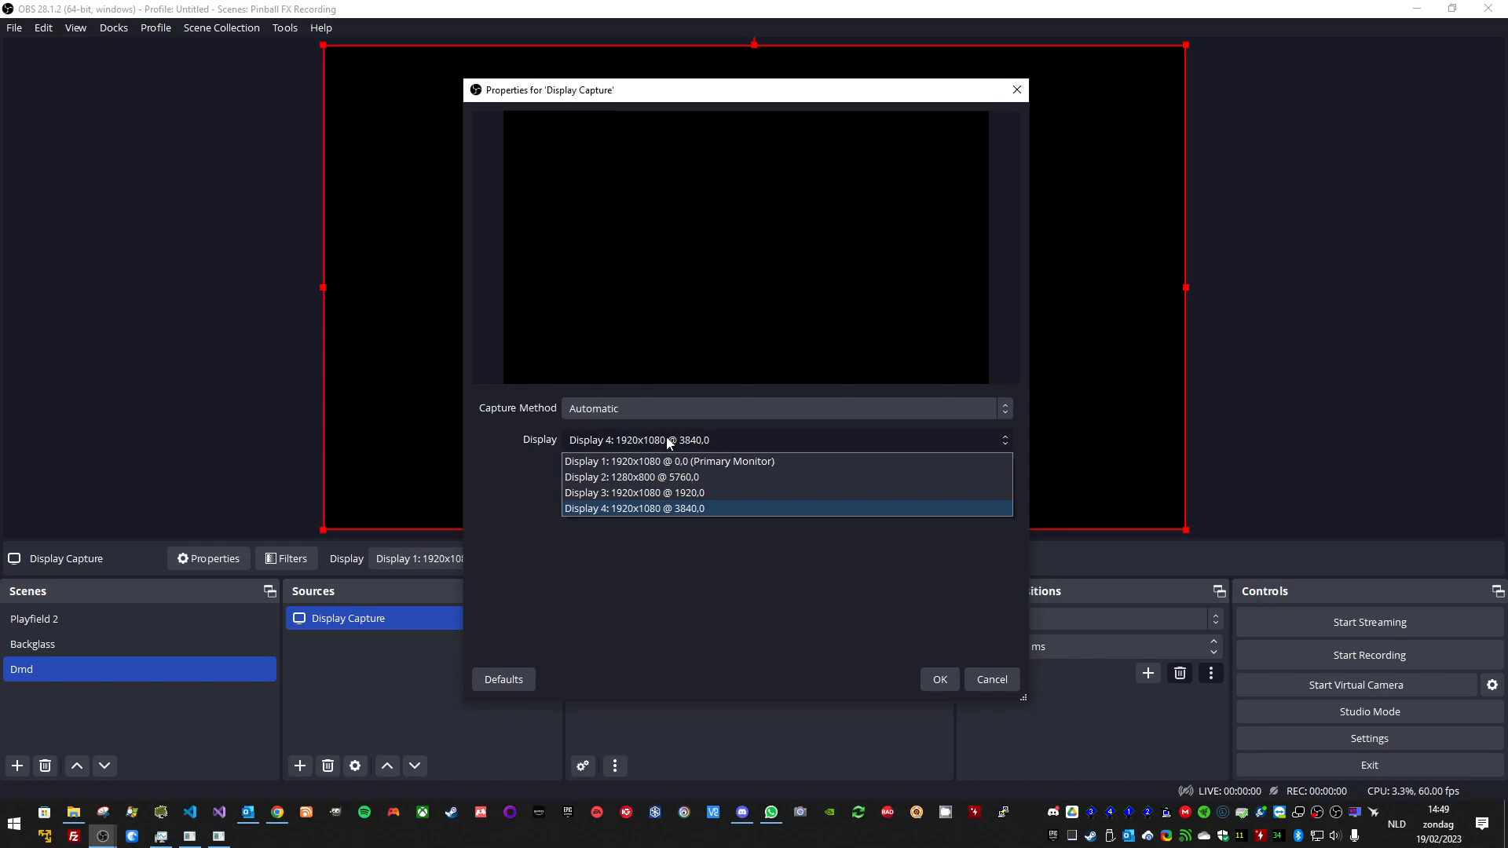
pyautogui.click(660, 509)
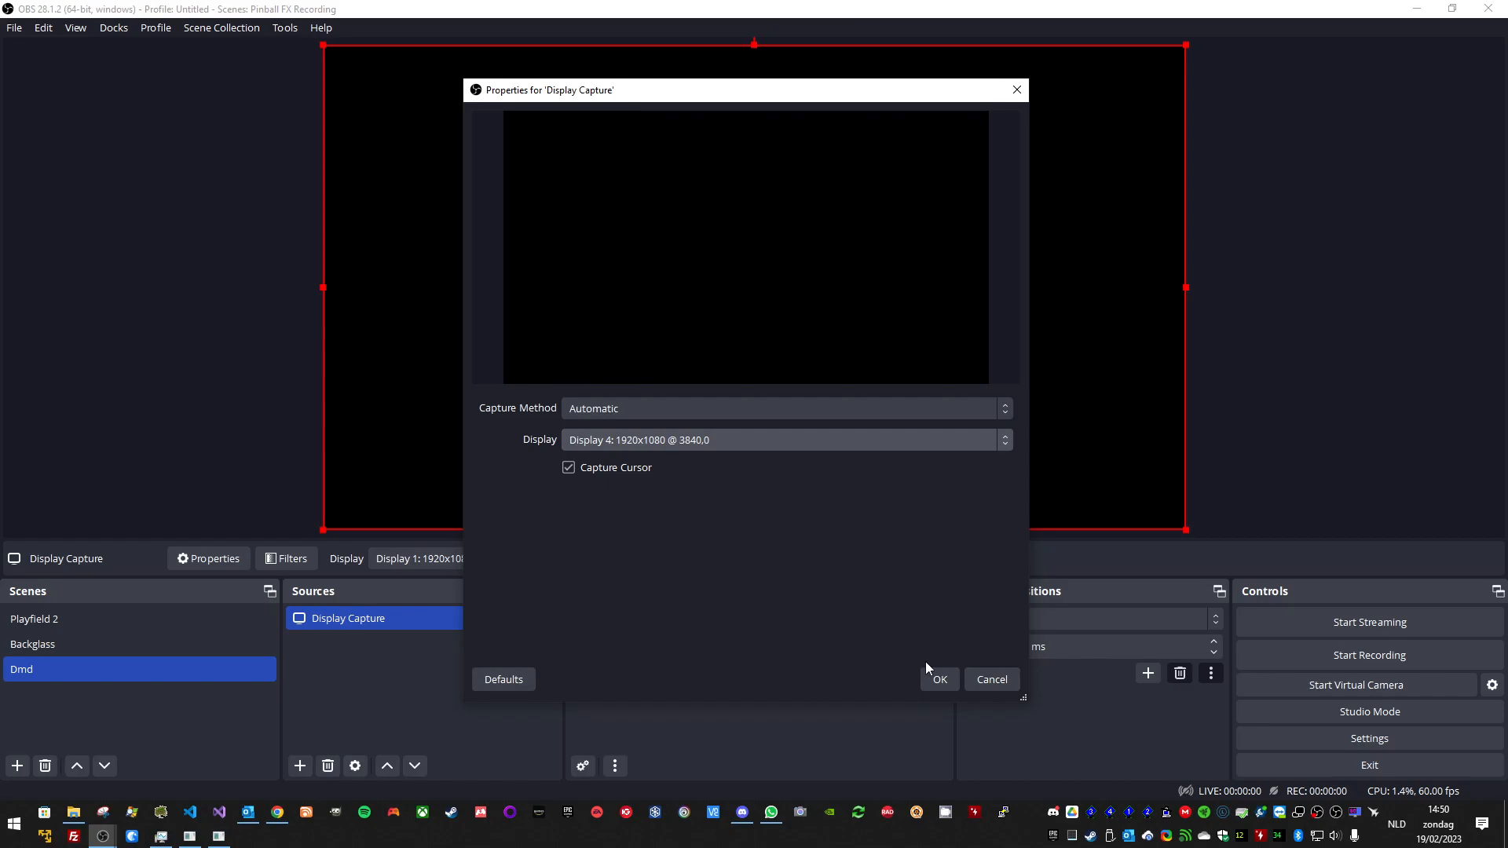
pyautogui.click(940, 679)
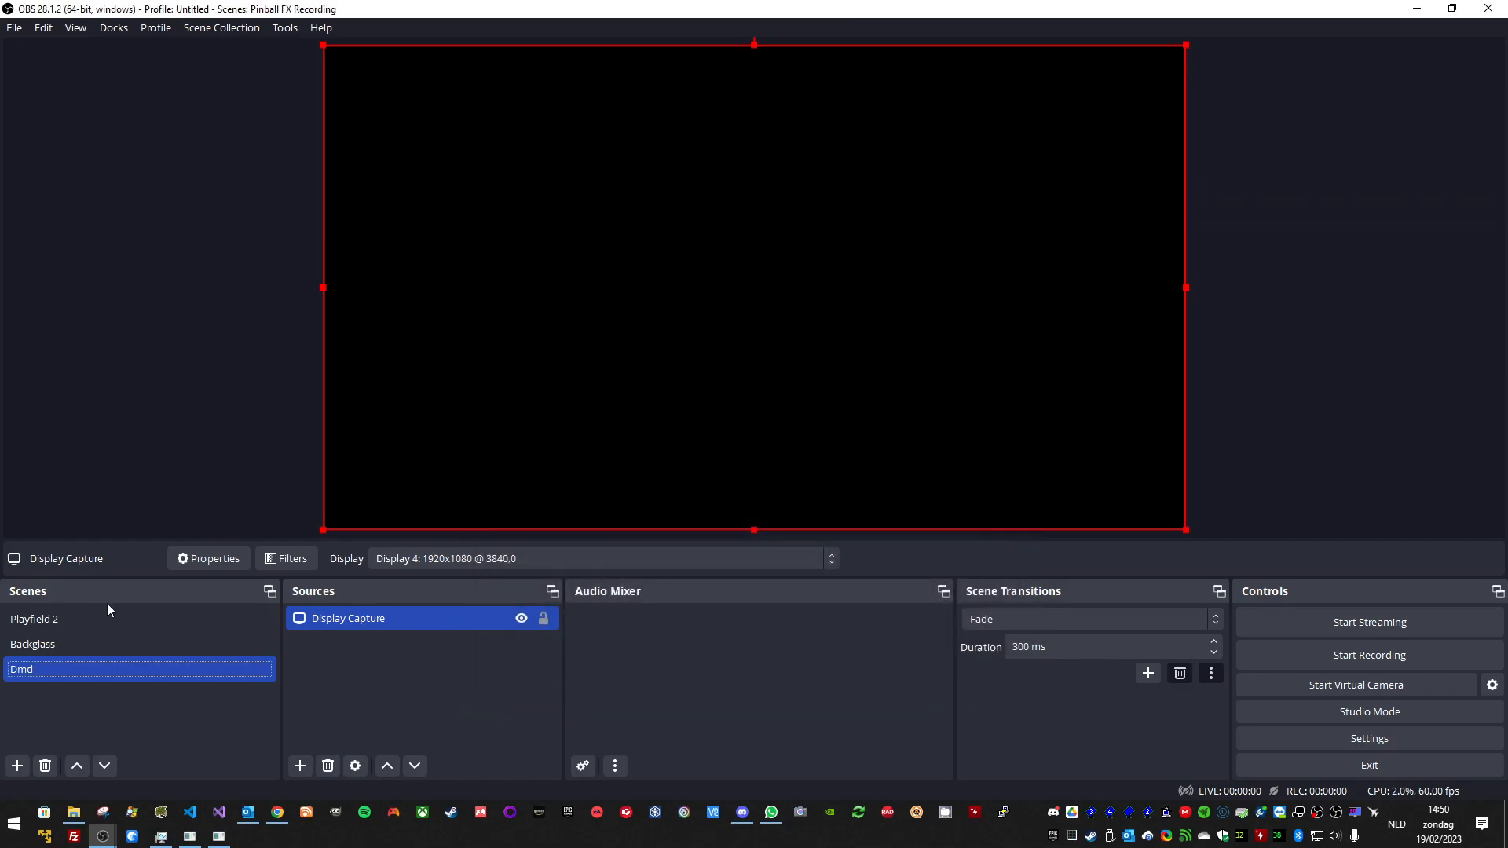
# Step: Look through the Backglass and Dmd scenes and finish with Playfield 2 selected
pyautogui.click(110, 619)
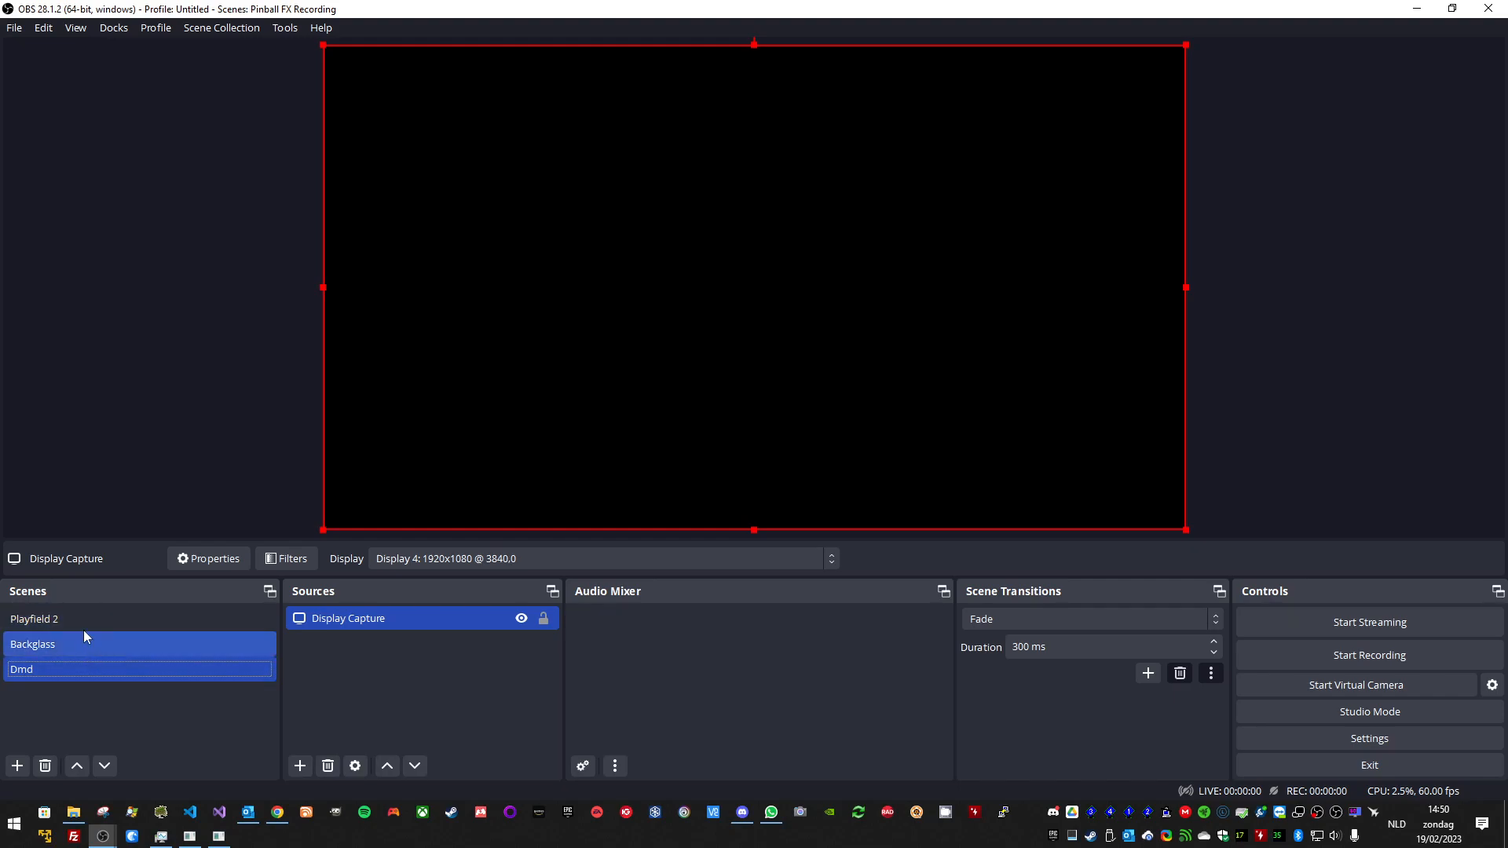
pyautogui.click(72, 629)
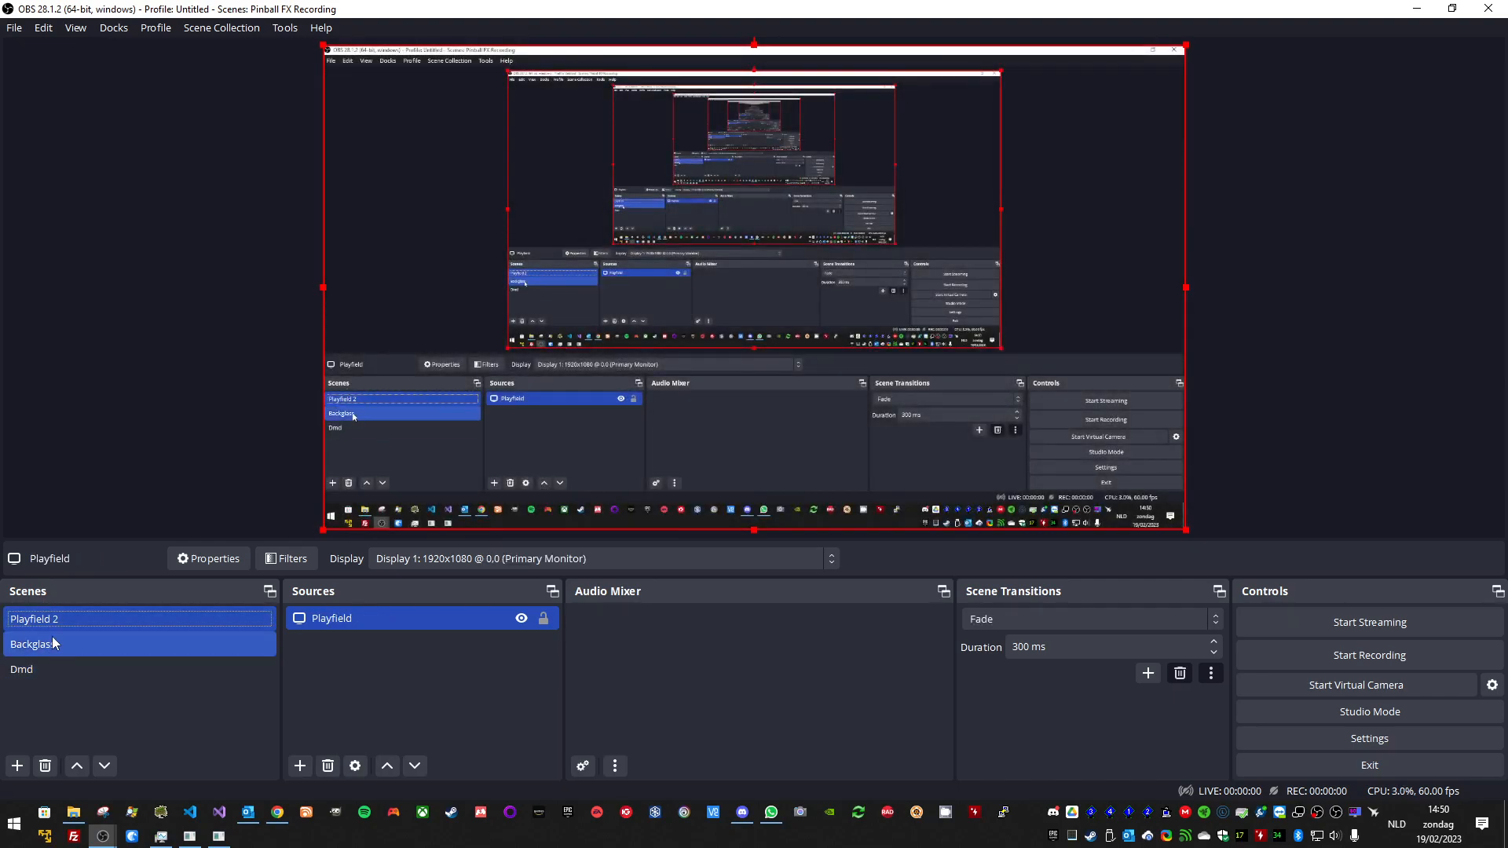
pyautogui.click(47, 644)
pyautogui.click(35, 671)
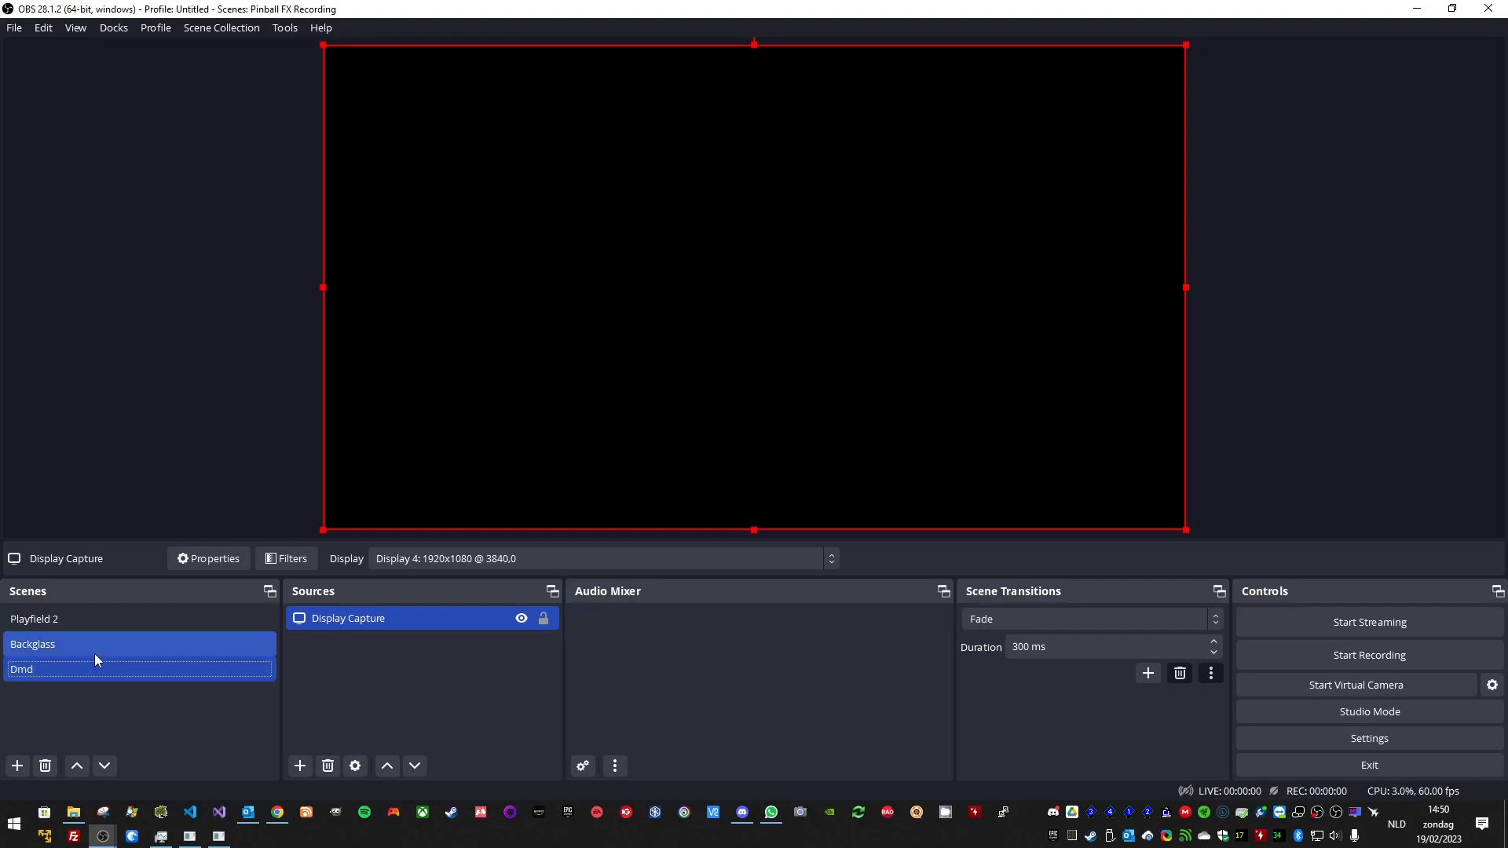
pyautogui.click(64, 617)
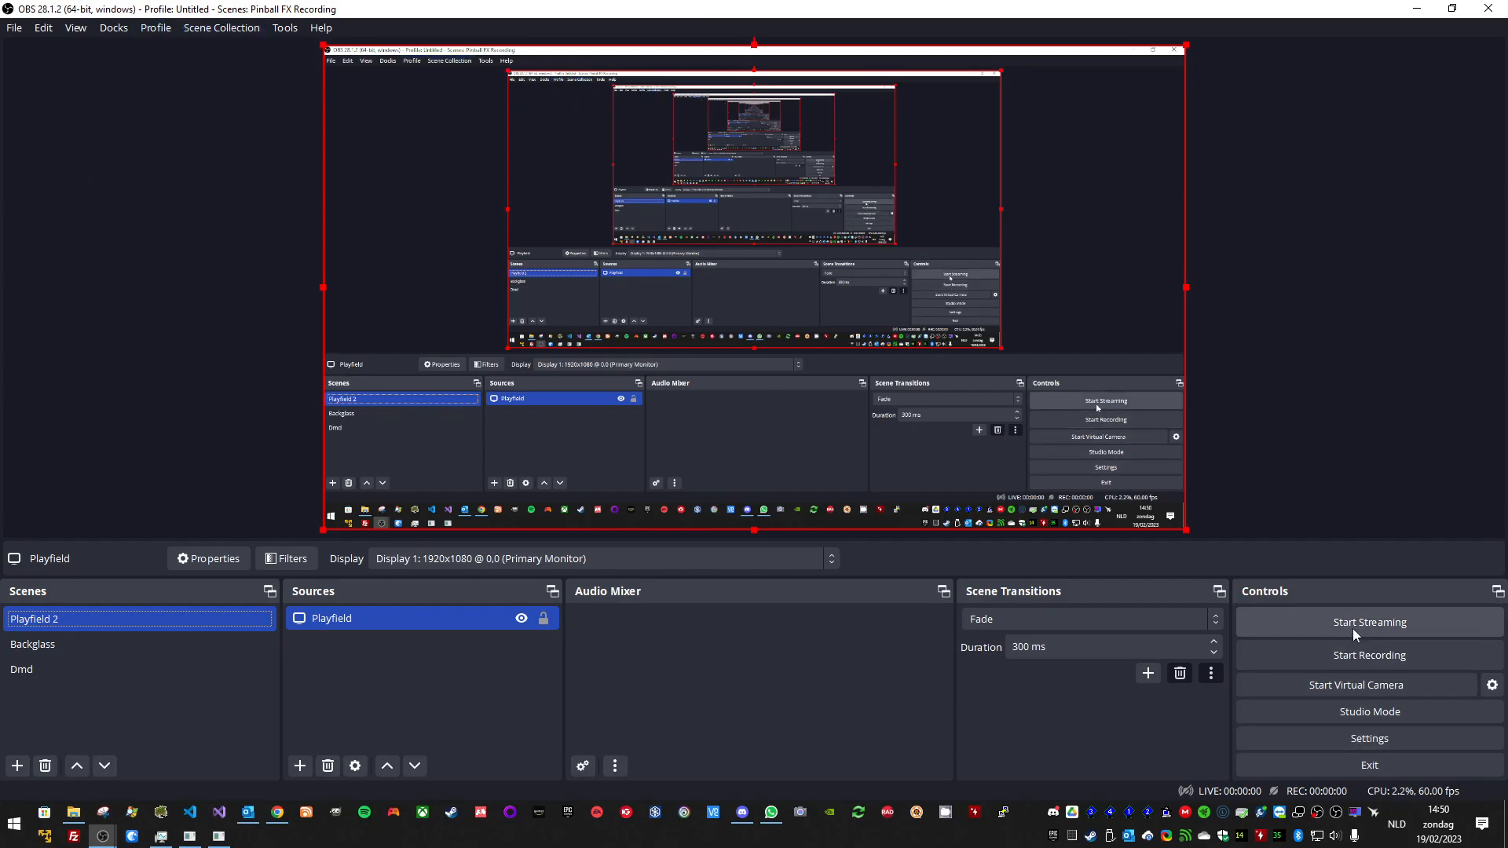
# Step: Open the settings and examine the hotkeys assigned to starting and stopping a recording
pyautogui.click(1349, 736)
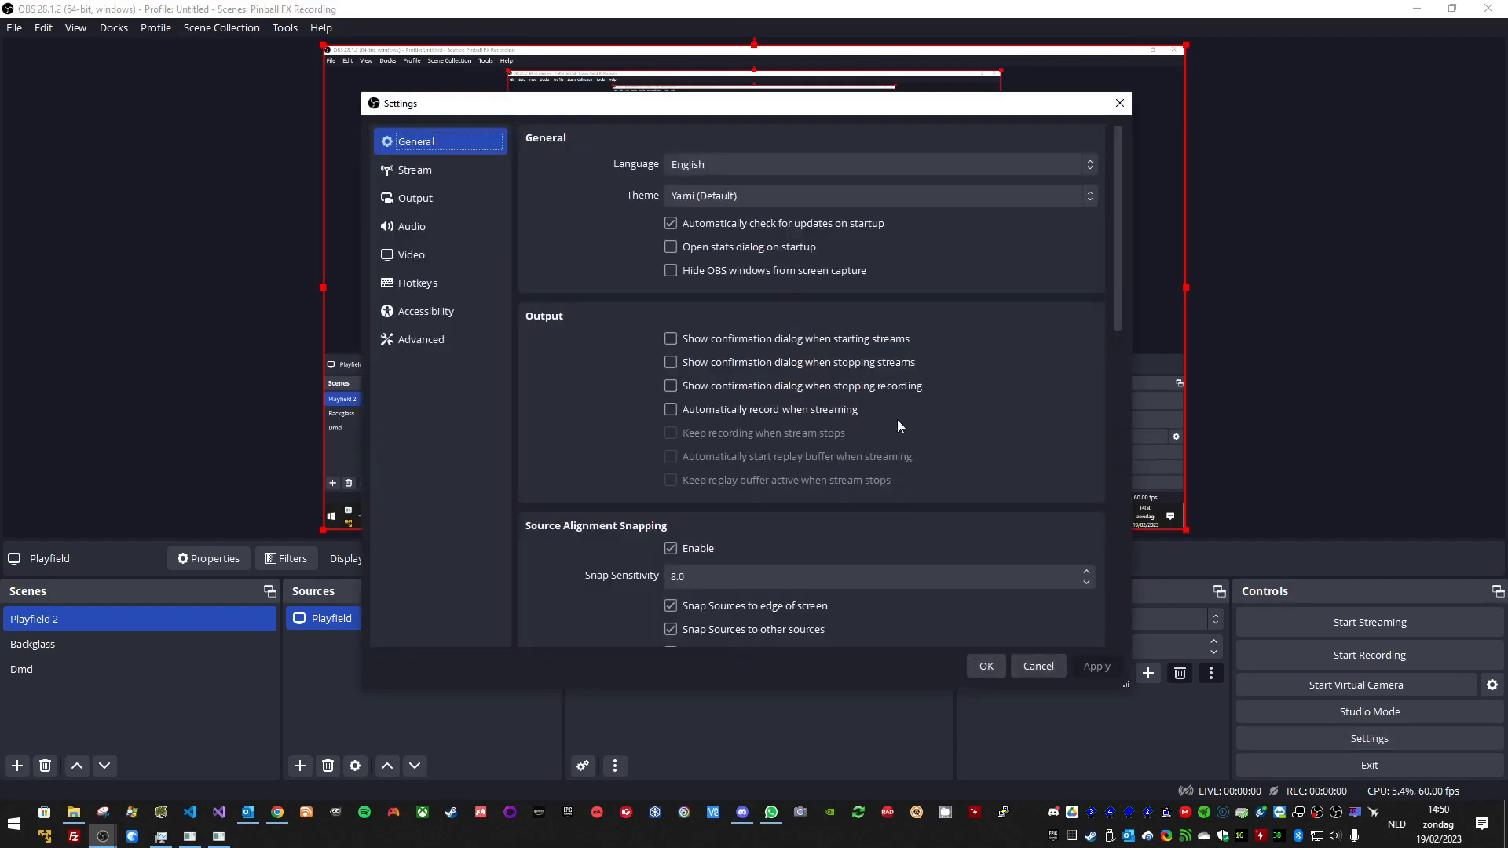
pyautogui.click(404, 284)
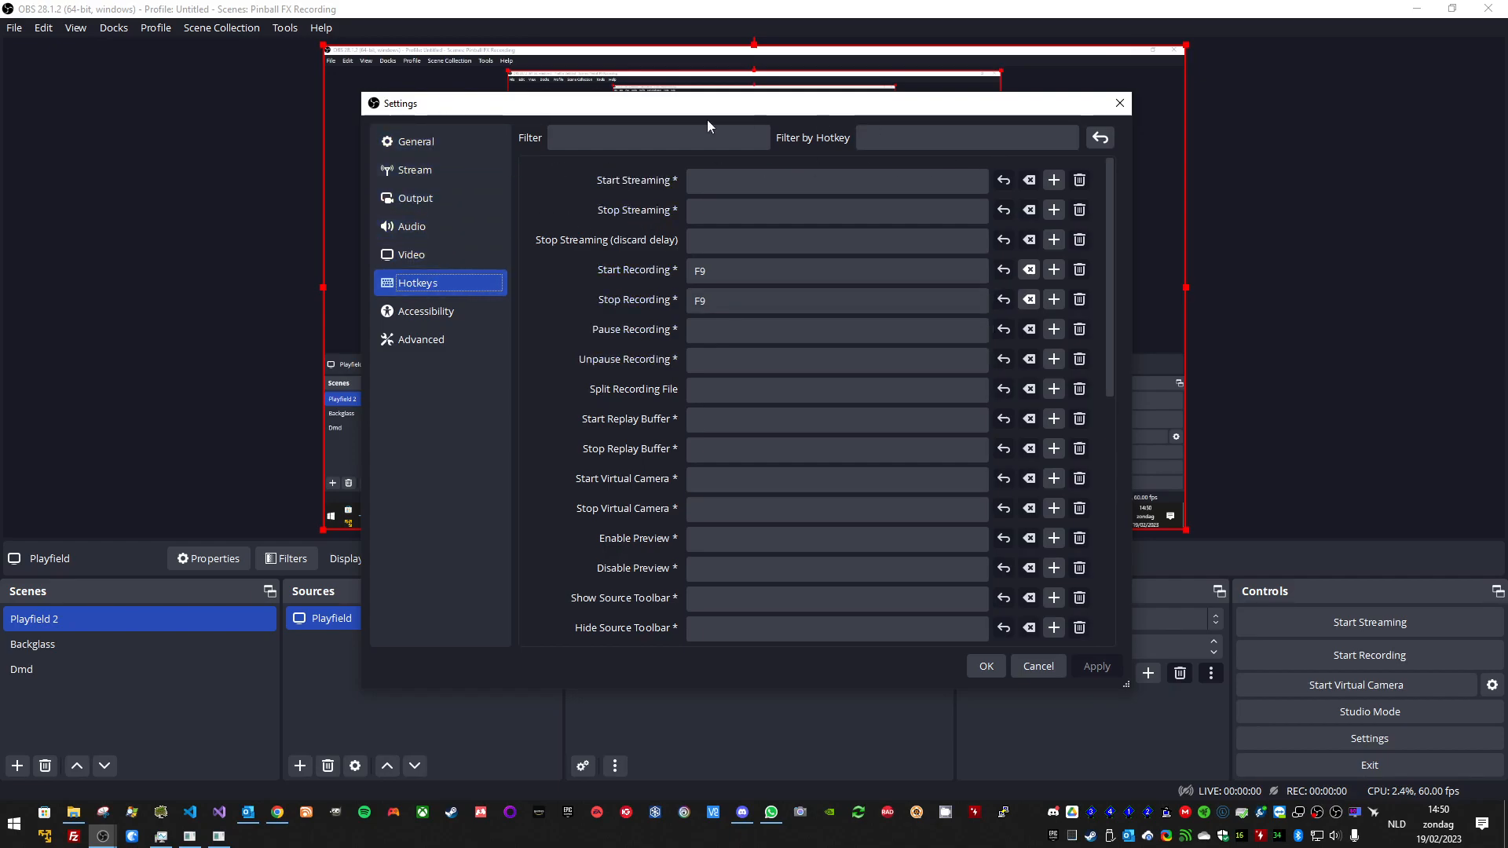
pyautogui.click(409, 145)
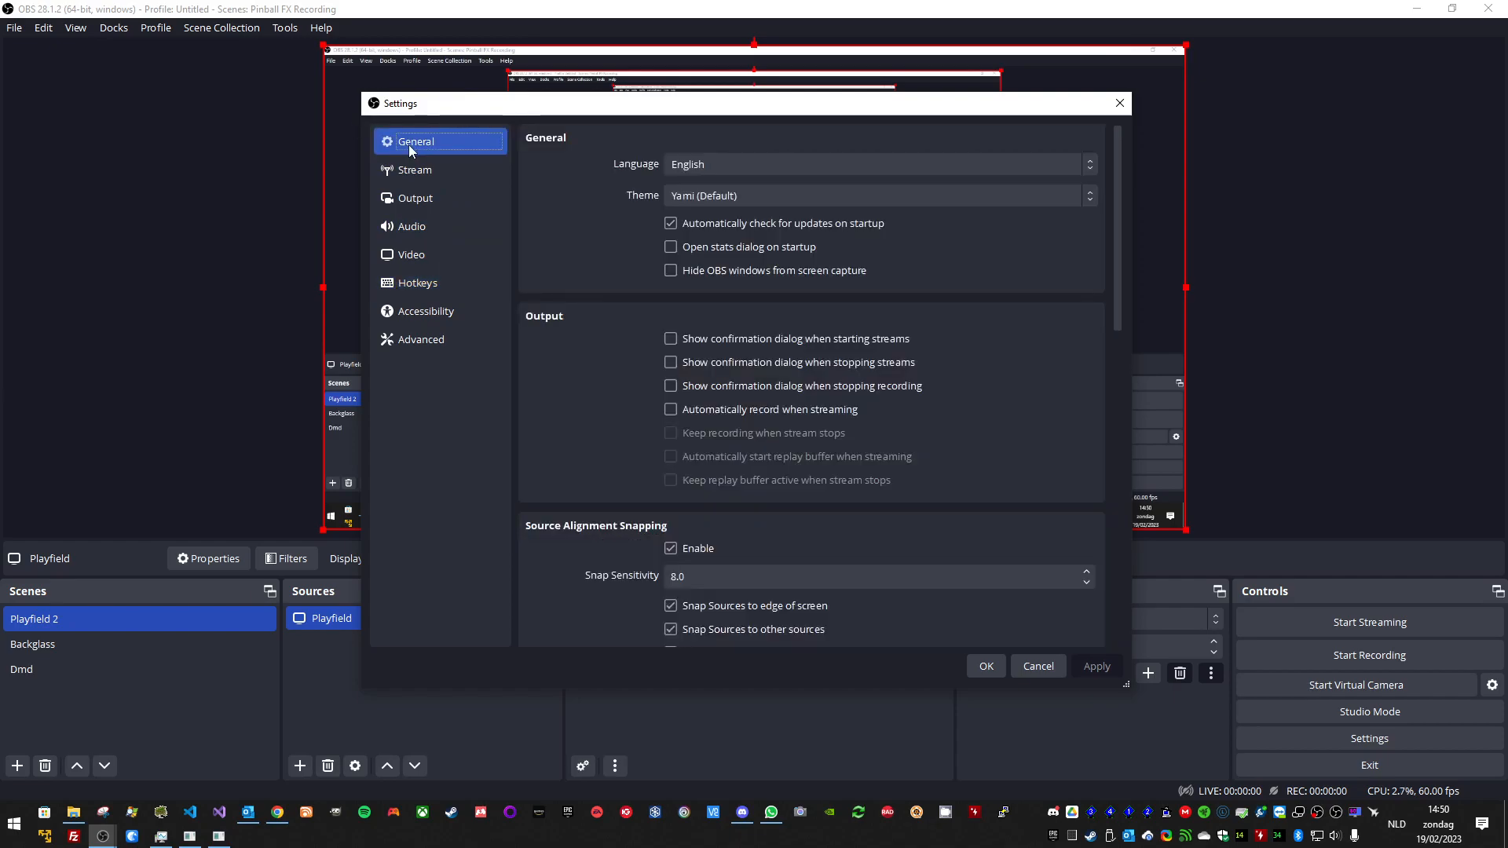
# Step: Set the recording path in the output settings to a new folder named "Playfield" inside Videos
pyautogui.click(423, 202)
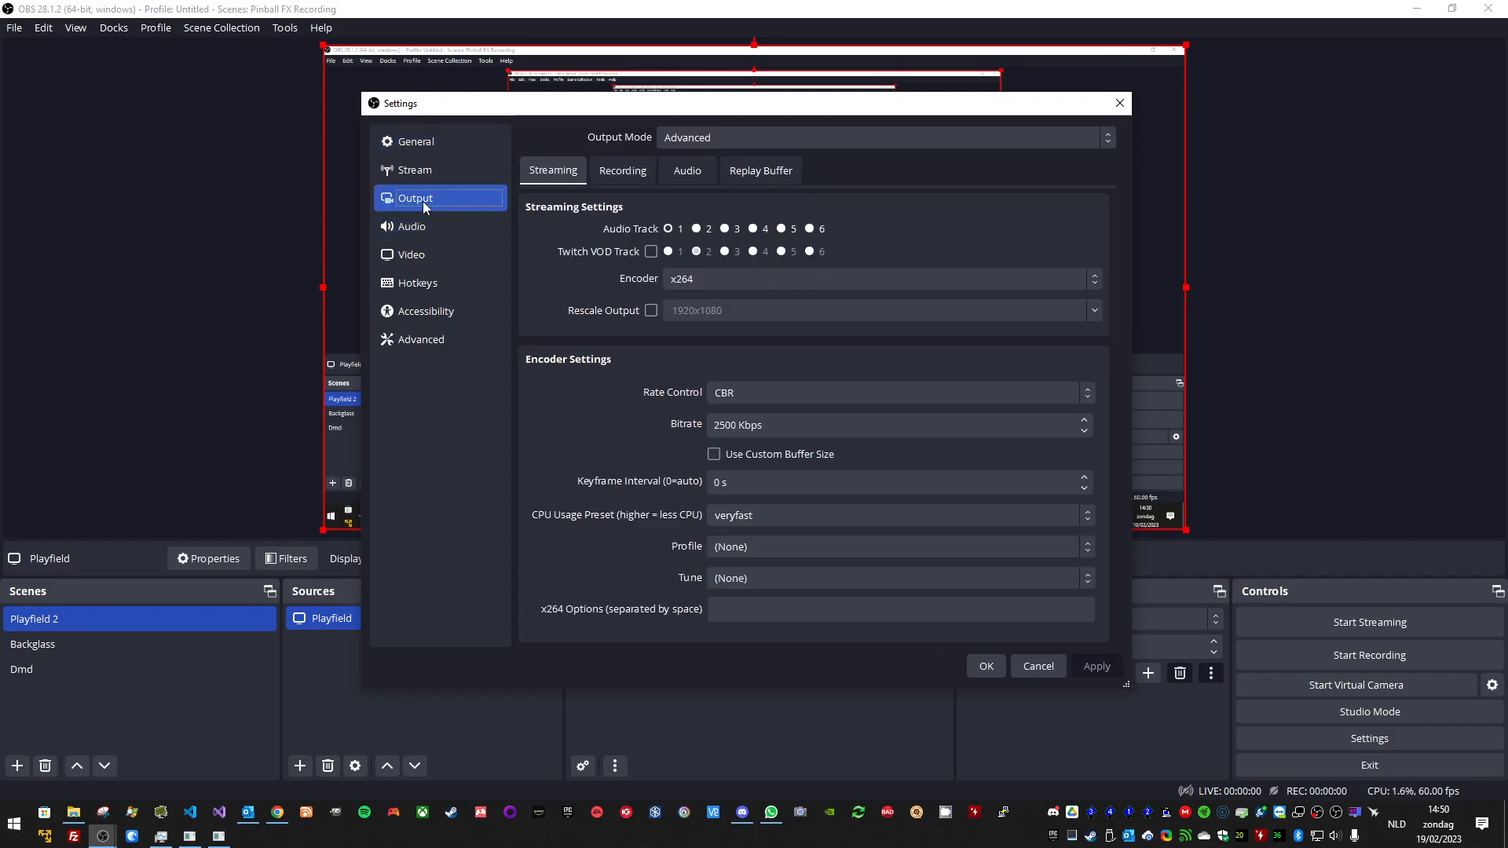
pyautogui.click(607, 174)
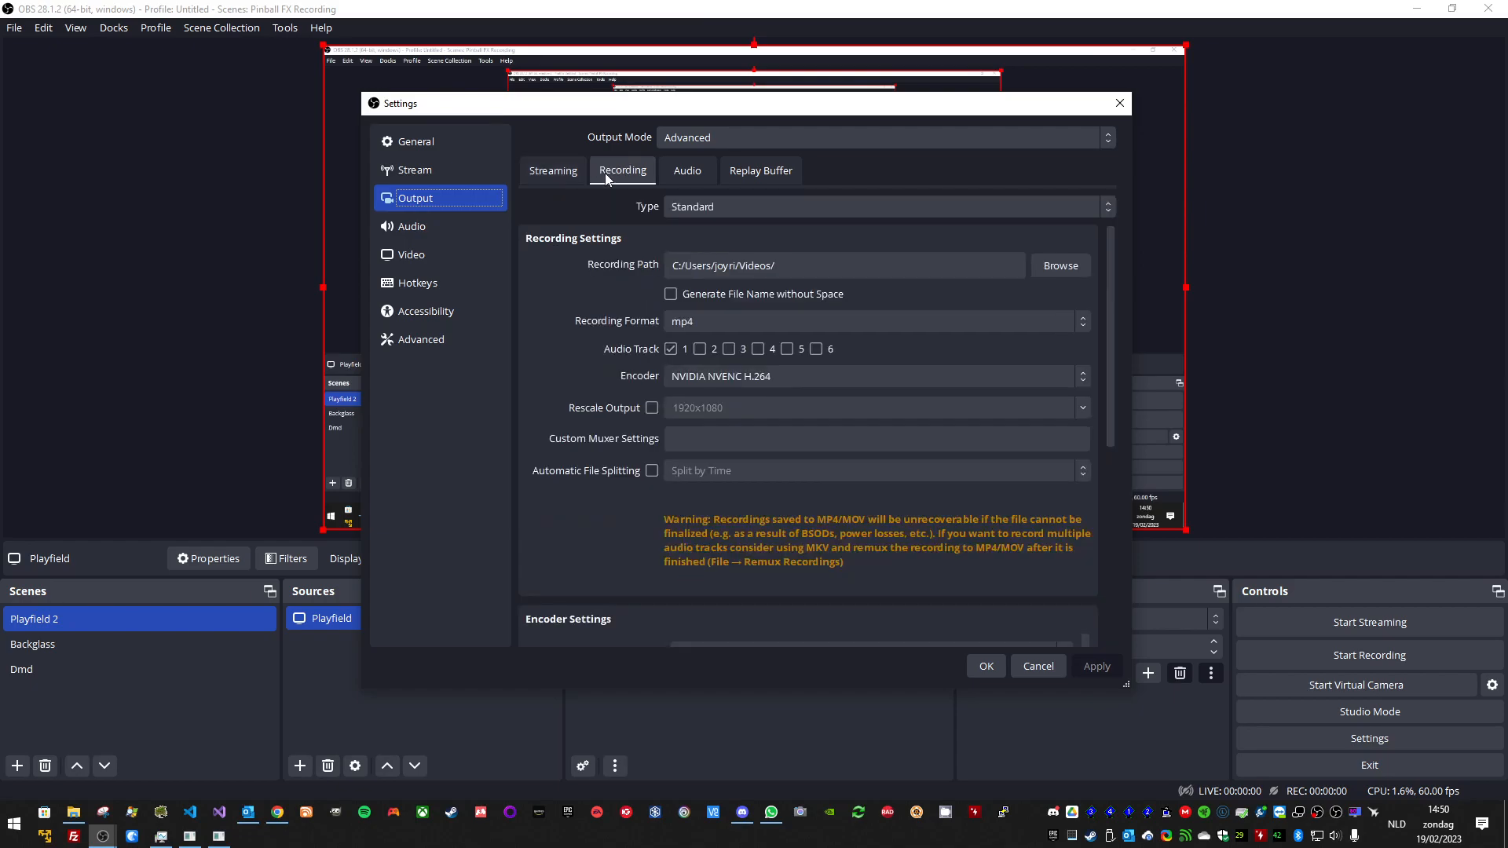
pyautogui.click(1056, 267)
pyautogui.rightClick(727, 404)
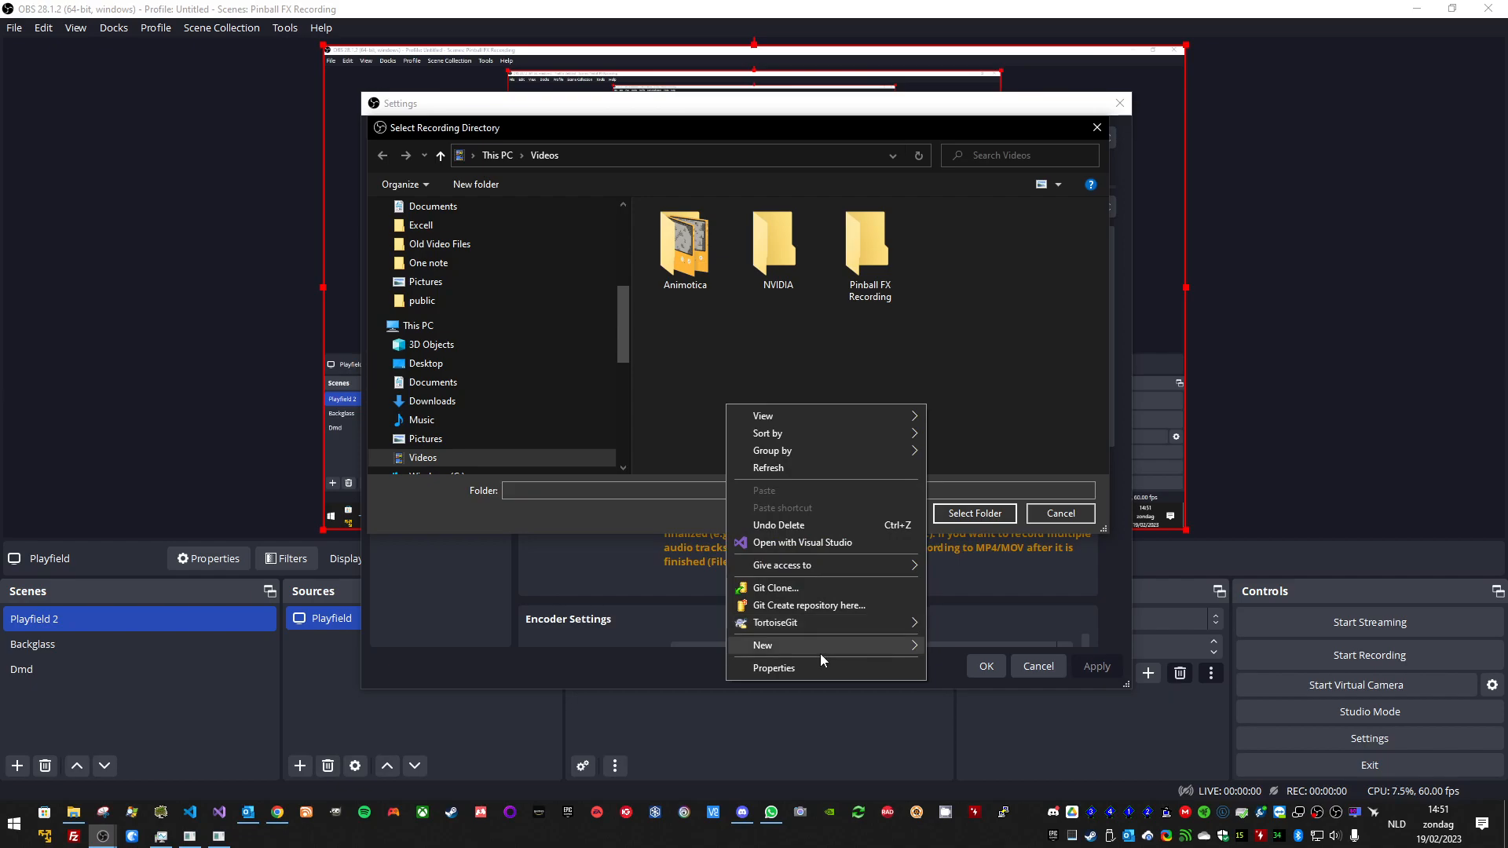
pyautogui.moveTo(820, 651)
pyautogui.click(968, 362)
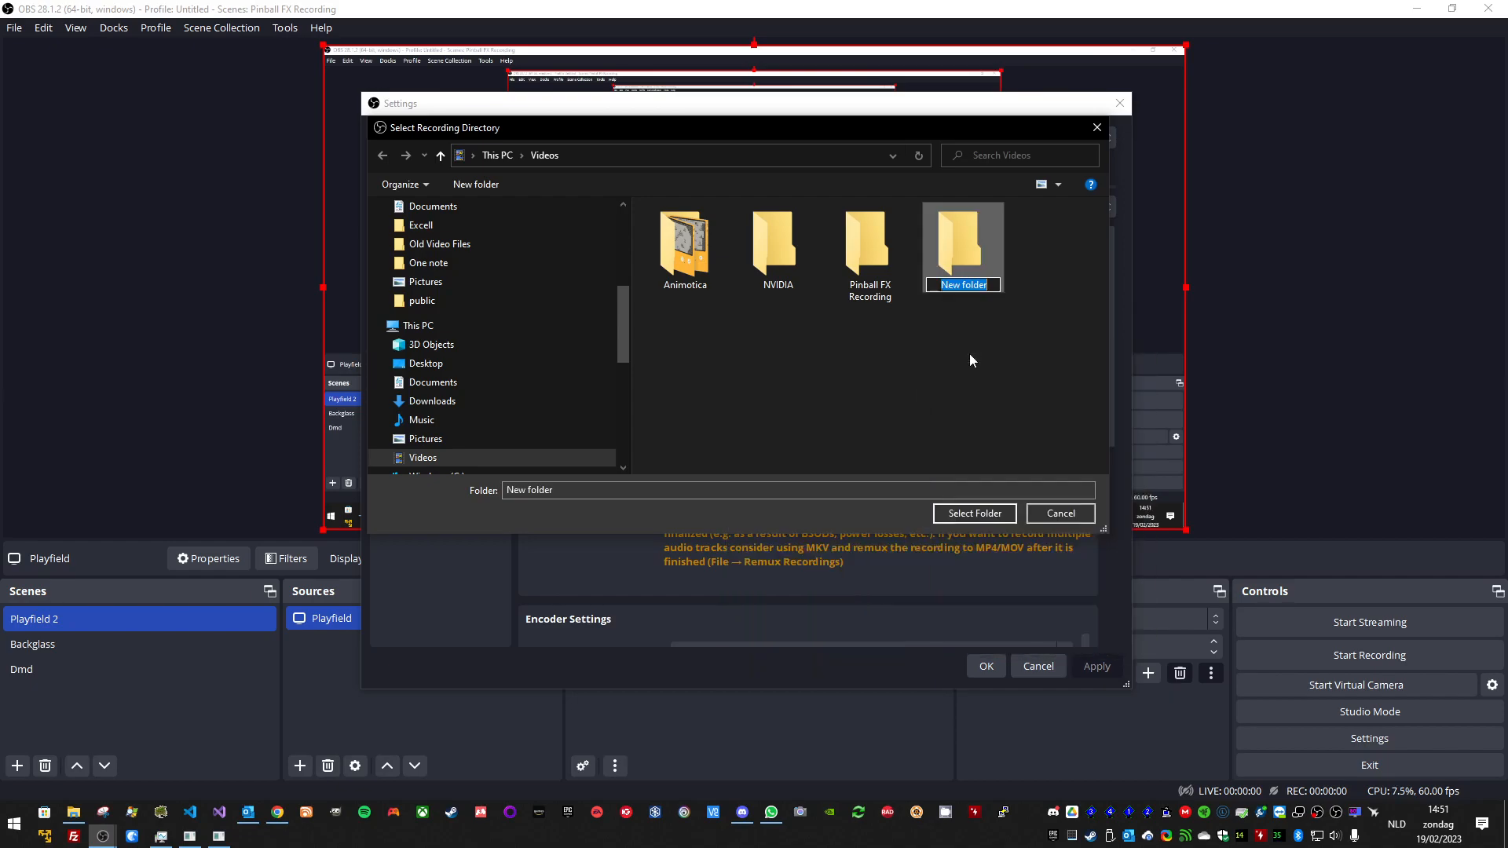
pyautogui.write('Playfield')
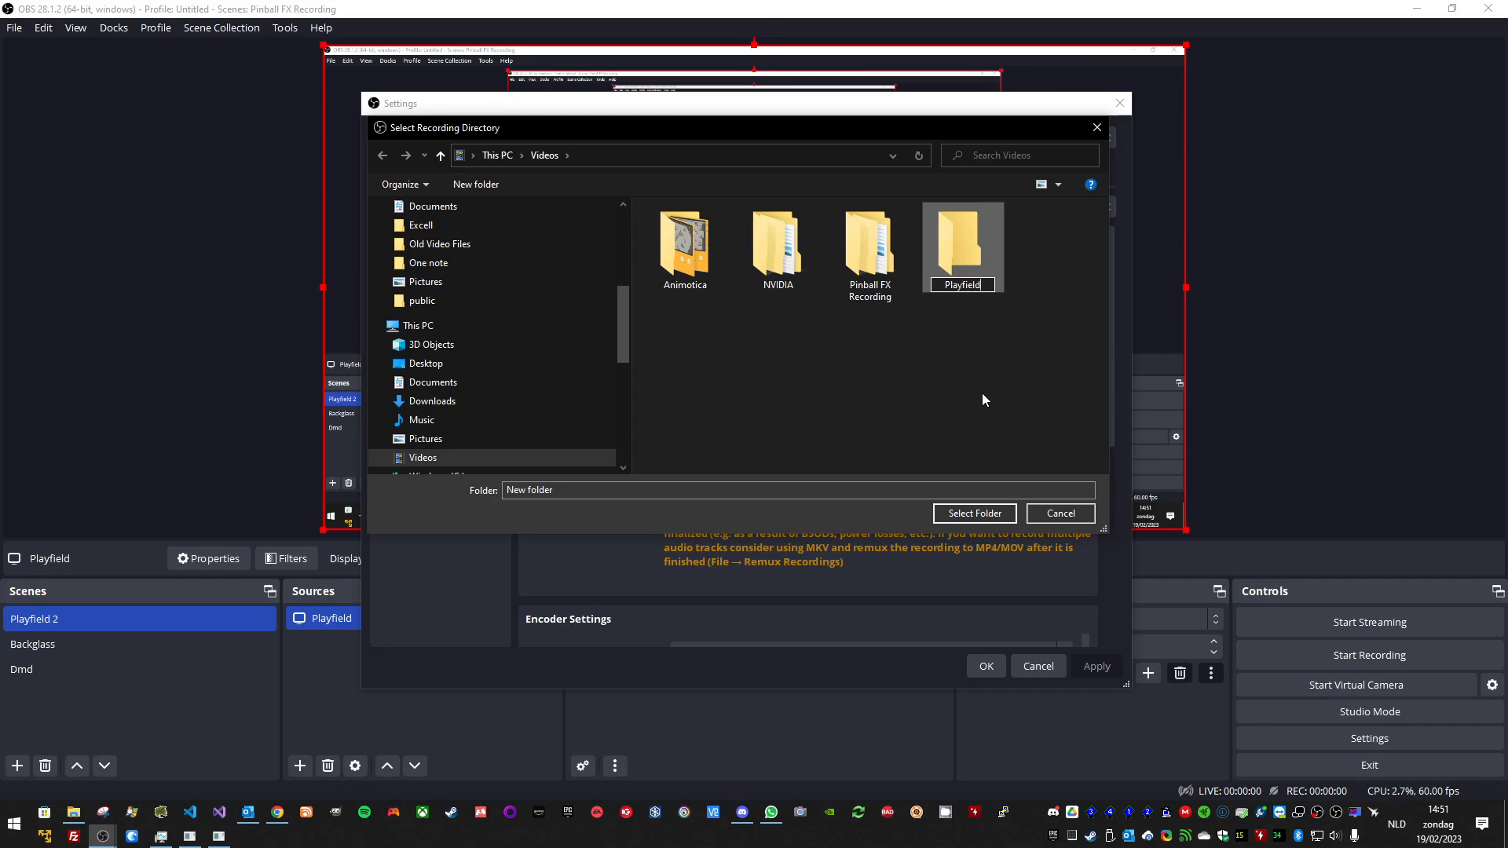
pyautogui.press('Return')
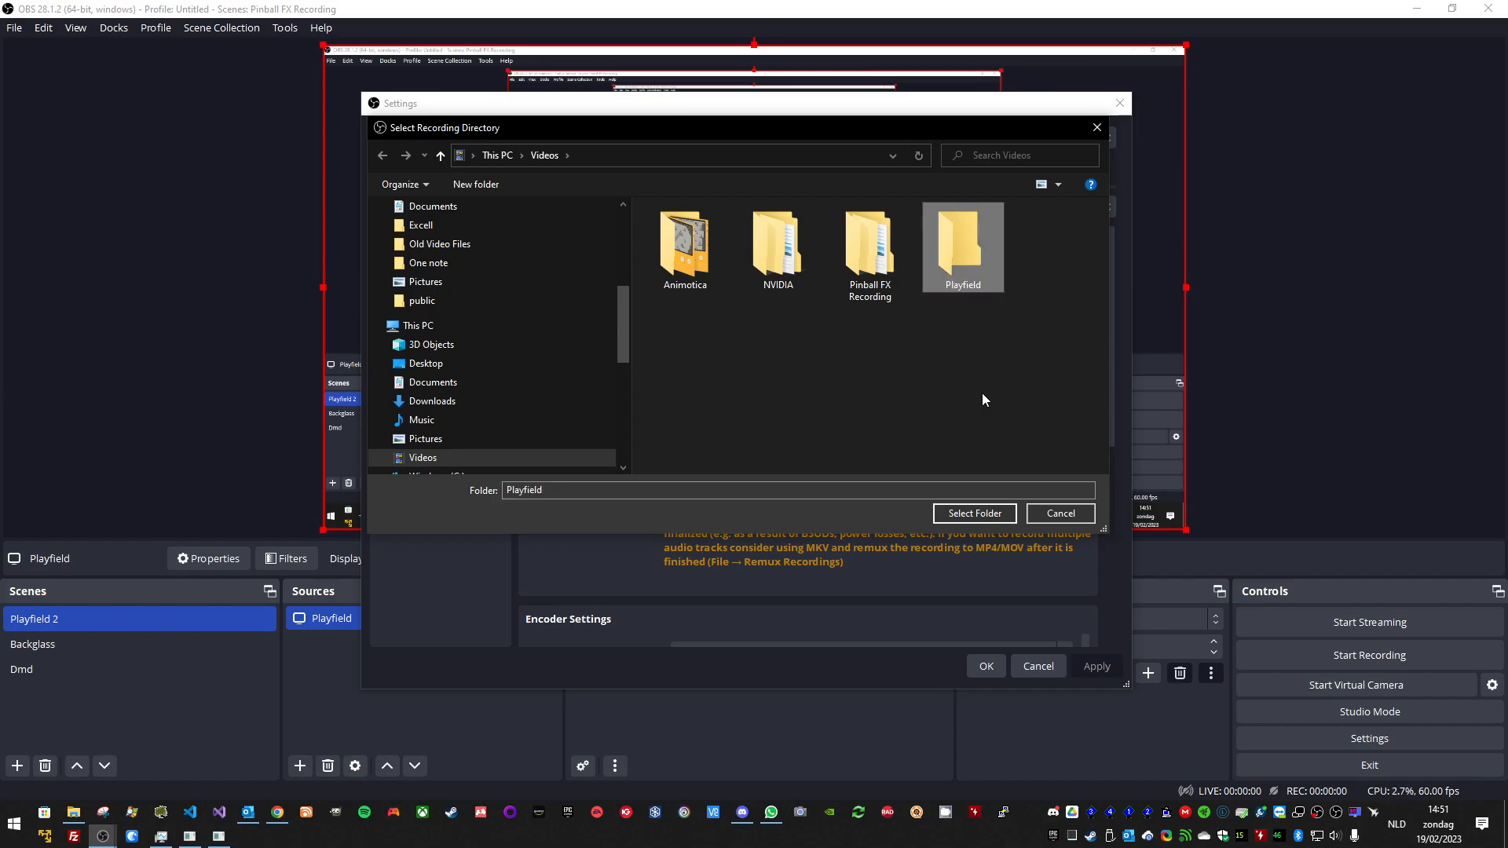
pyautogui.doubleClick(974, 285)
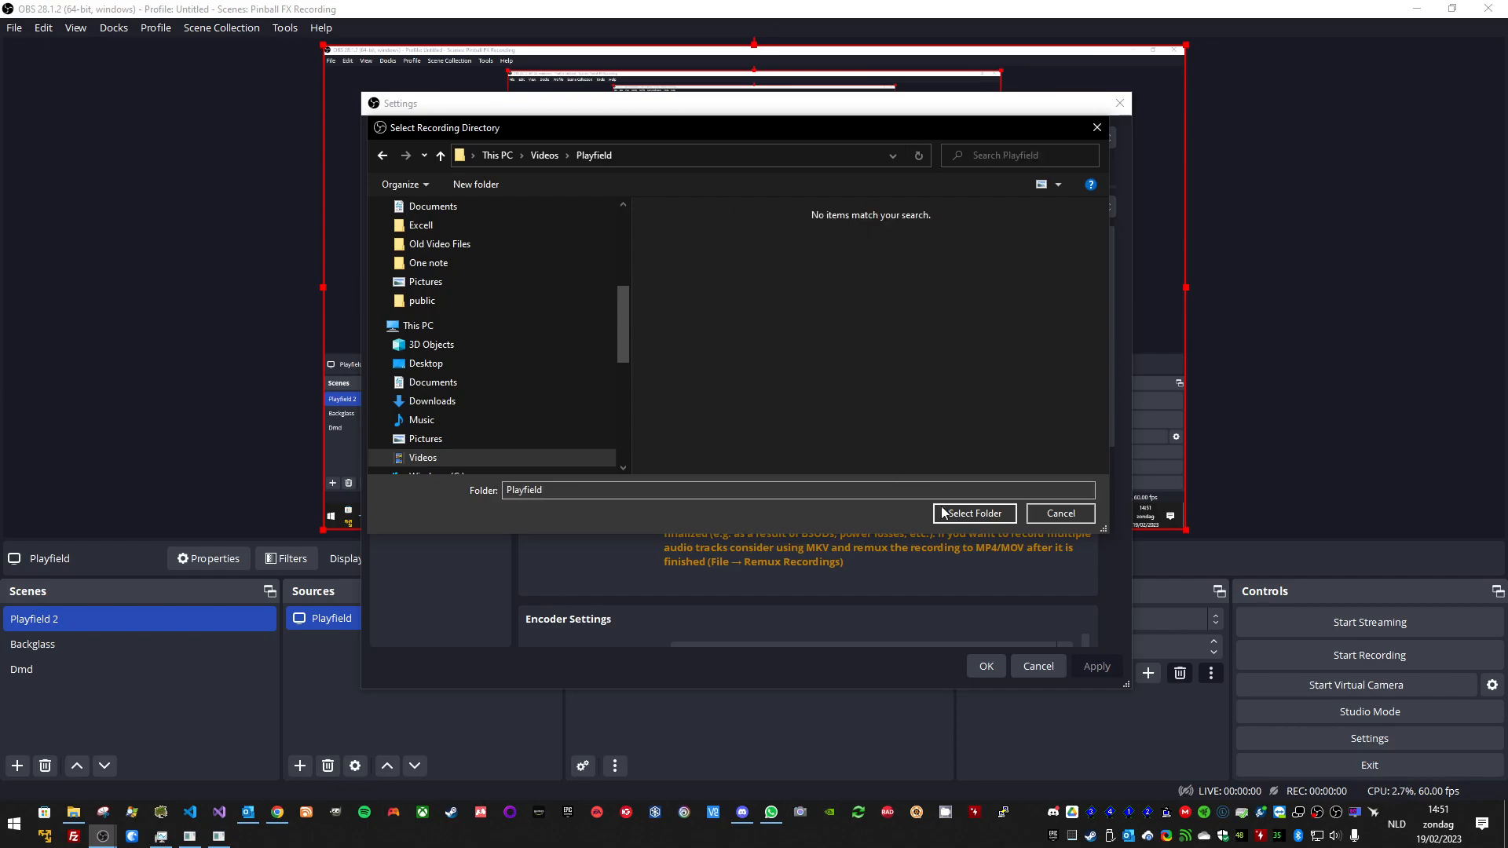
pyautogui.click(974, 513)
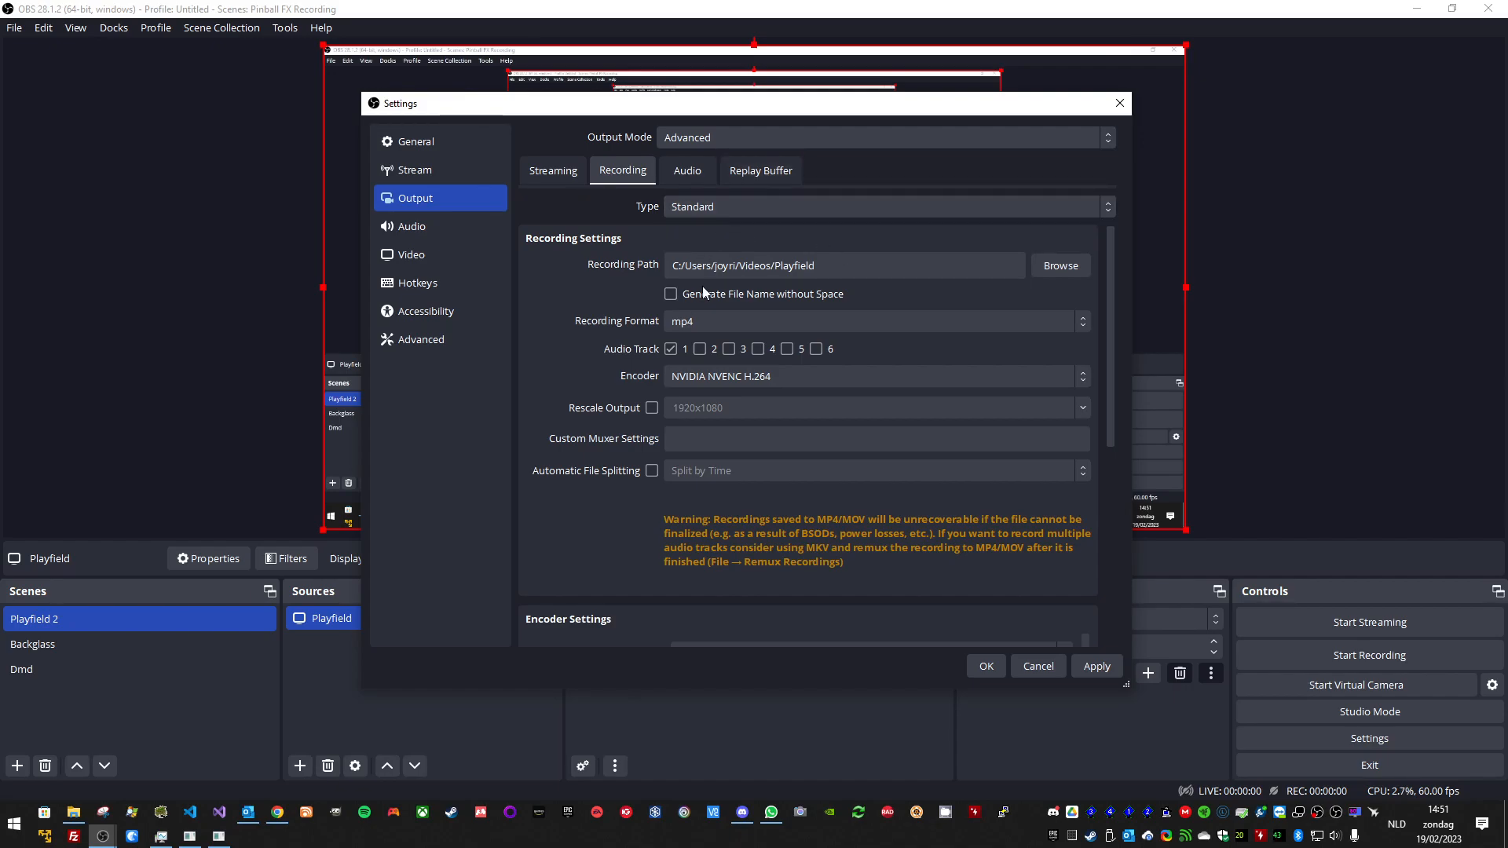
# Step: Examine the recording format, encoder and encoder settings such as rate control, bitrate and preset
pyautogui.scroll(-1, 715, 339)
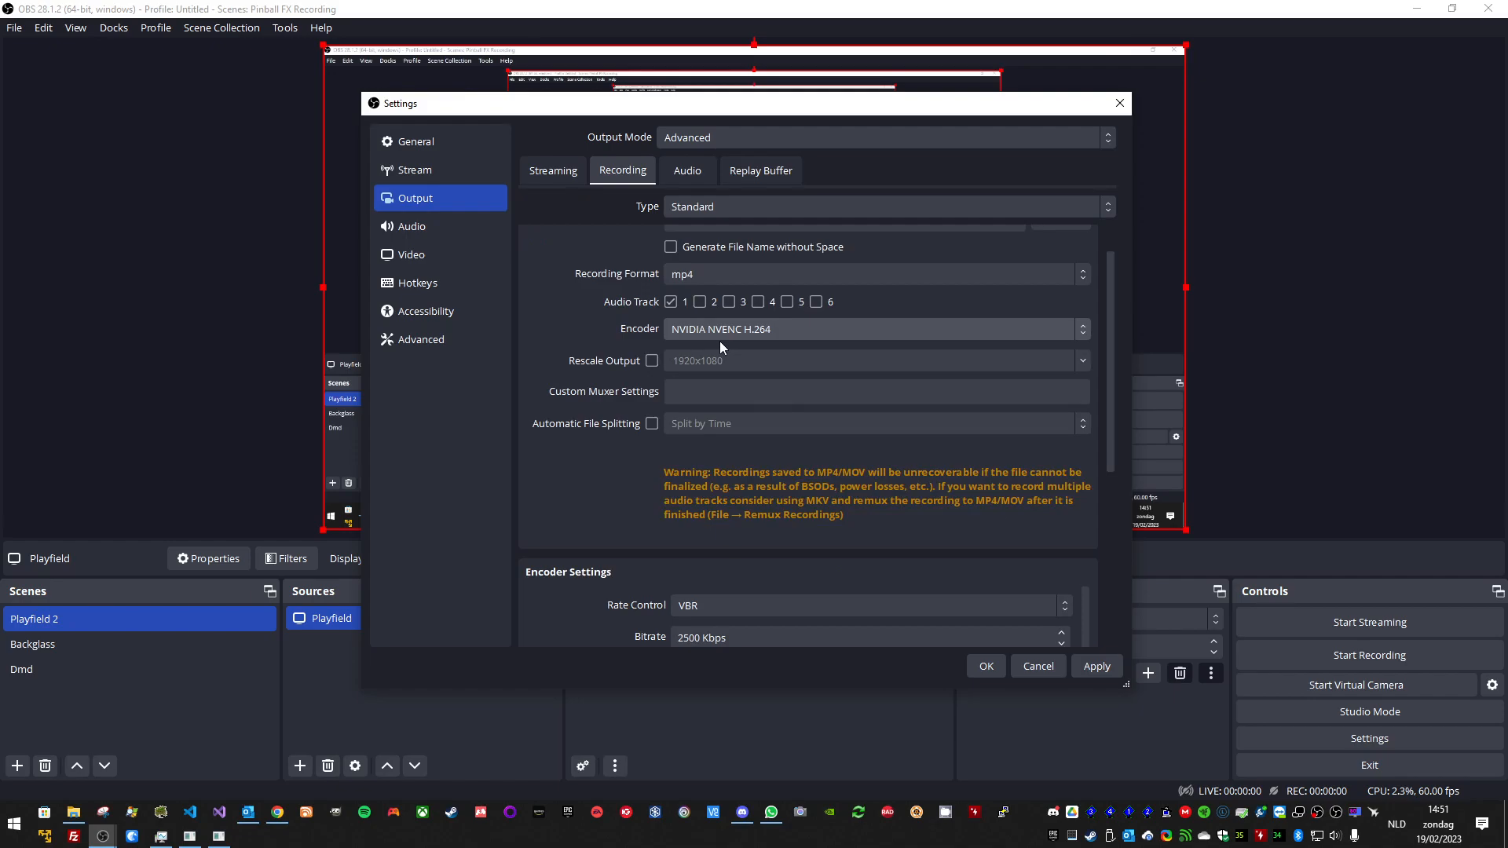
pyautogui.scroll(-3, 608, 473)
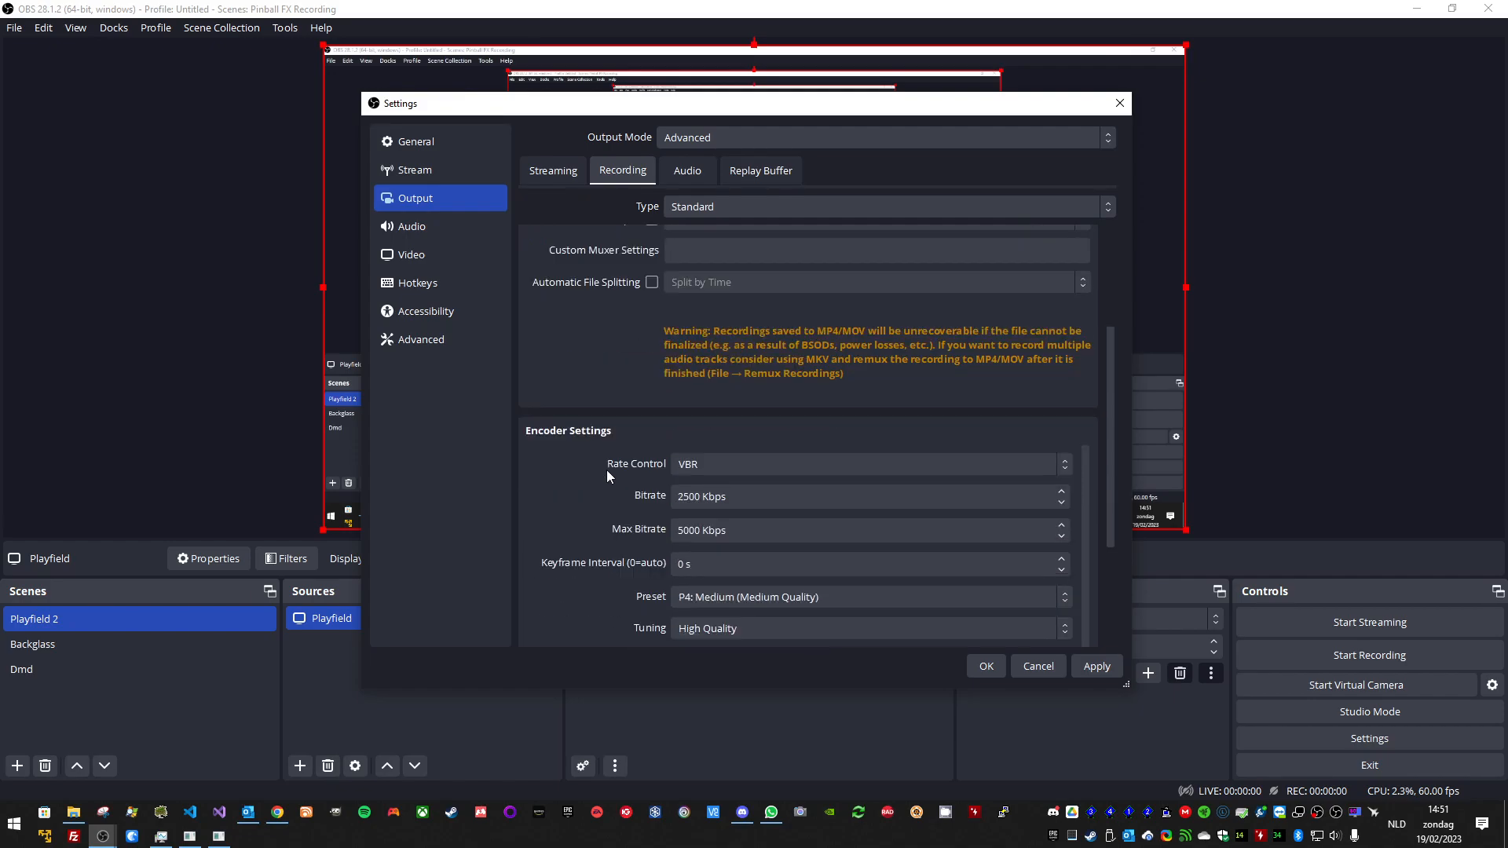
pyautogui.scroll(-1, 607, 476)
pyautogui.scroll(-3, 595, 525)
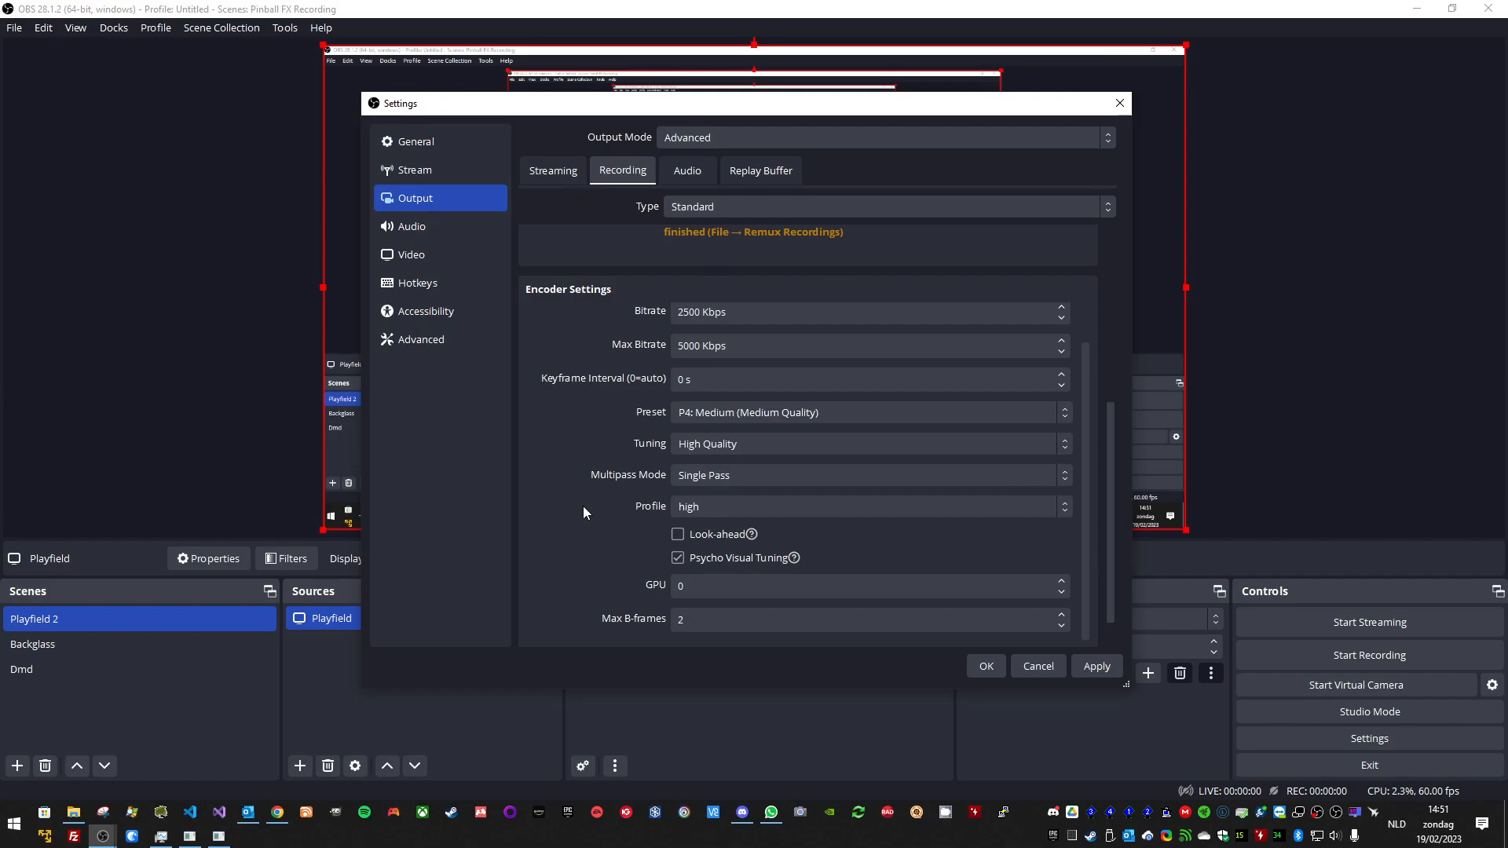
pyautogui.scroll(1, 576, 462)
pyautogui.scroll(-1, 575, 462)
pyautogui.scroll(4, 575, 462)
pyautogui.scroll(3, 579, 456)
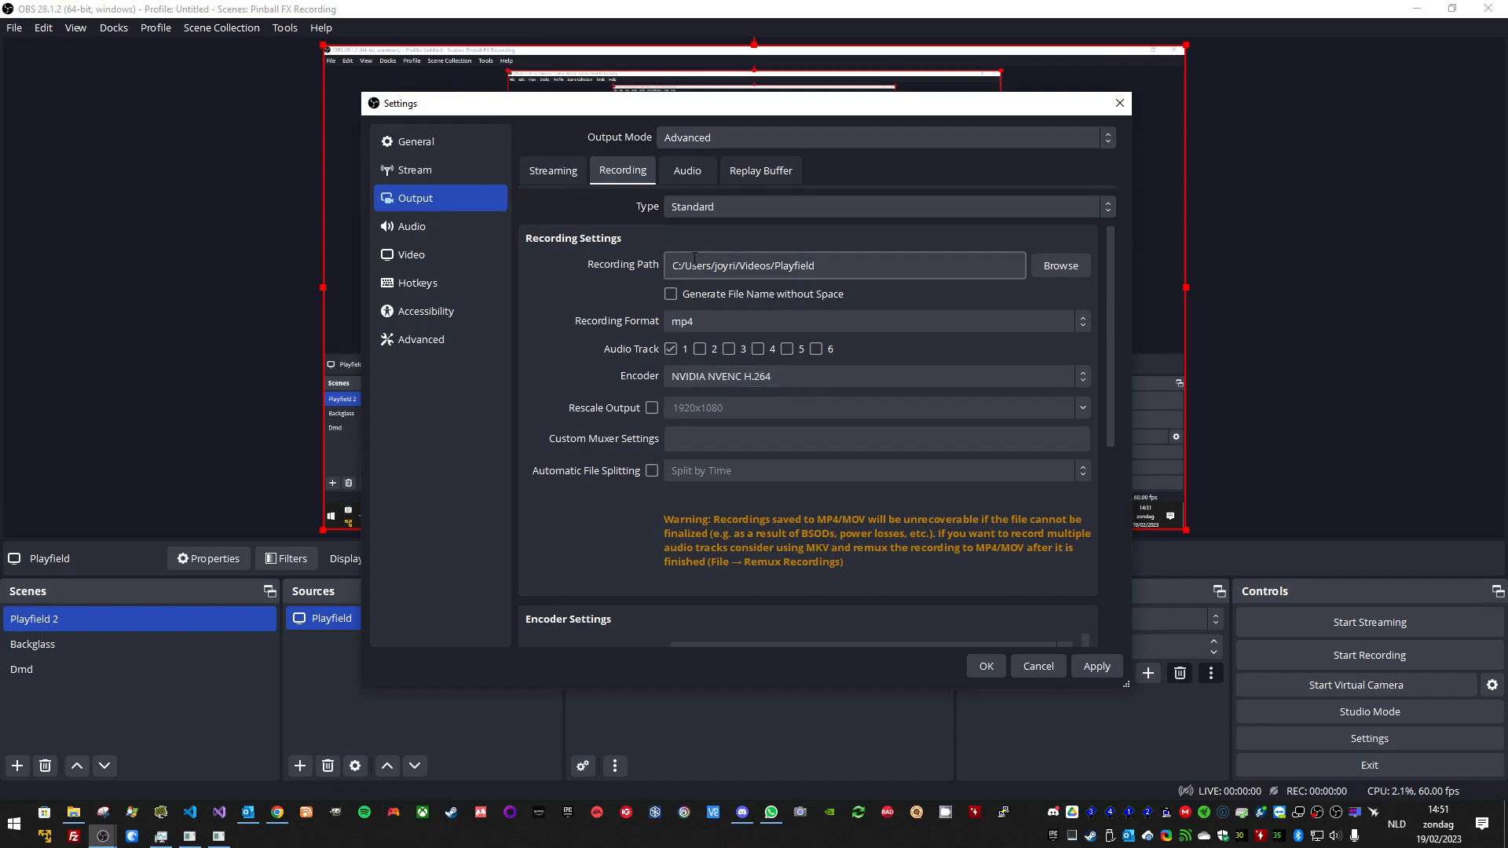
# Step: Apply the changed recording settings and close the settings window
pyautogui.click(1104, 667)
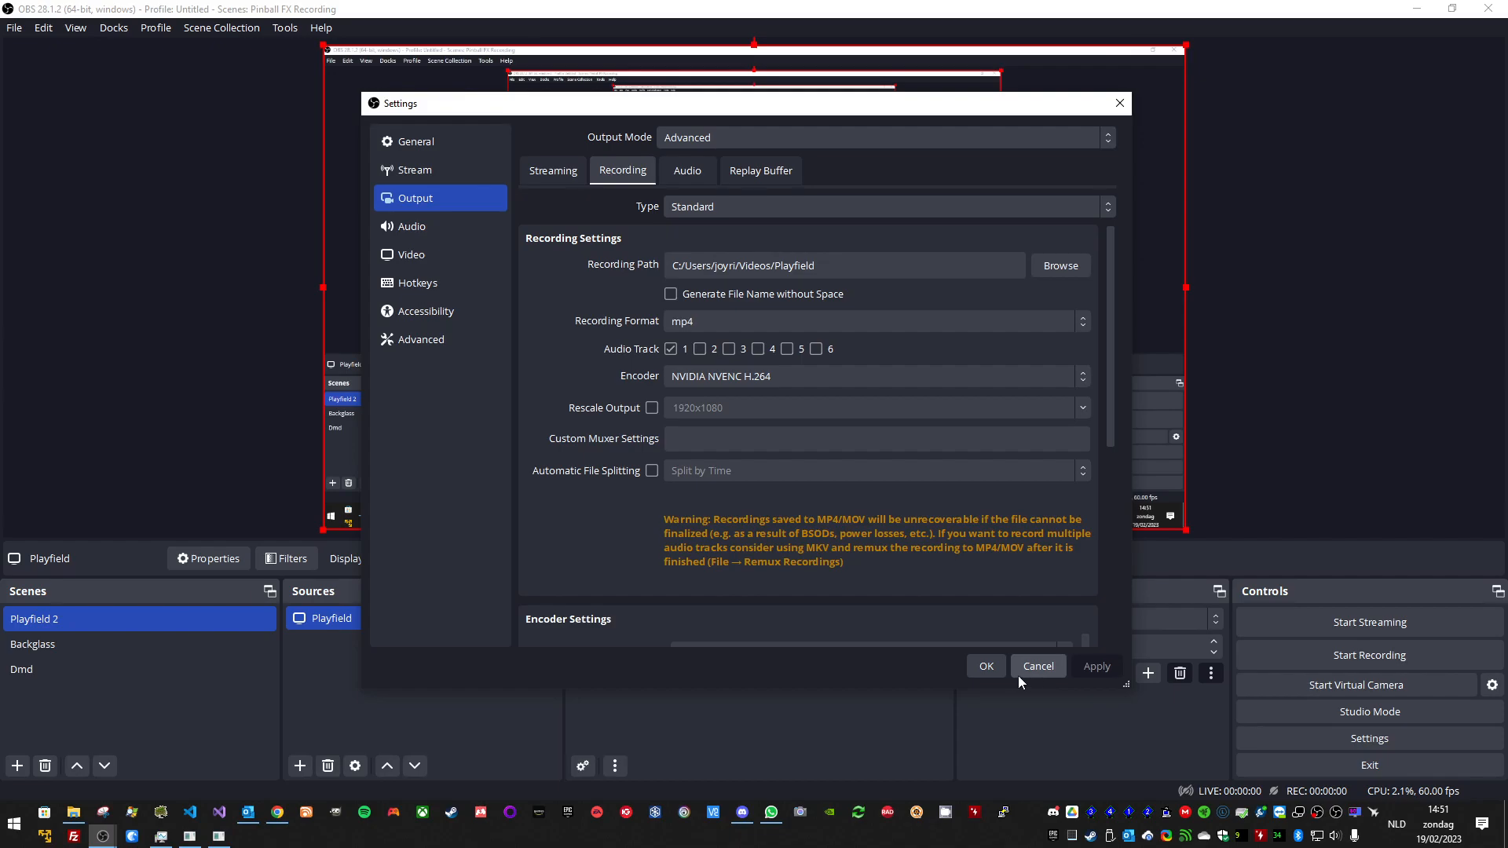
pyautogui.click(988, 668)
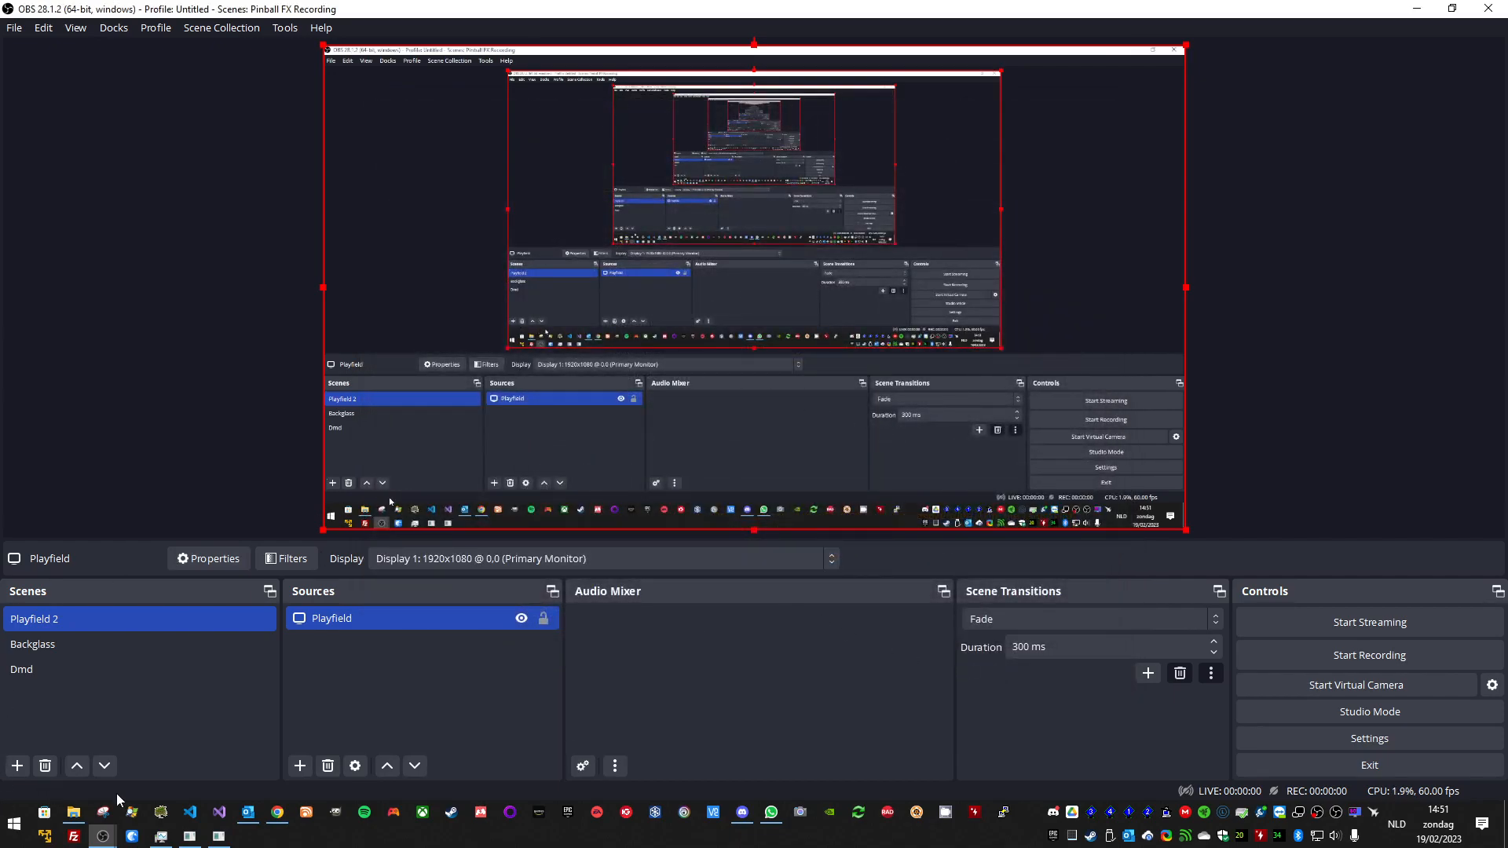
# Step: Launch a second instance of OBS Studio despite the running one and select its Backglass scene
pyautogui.rightClick(103, 836)
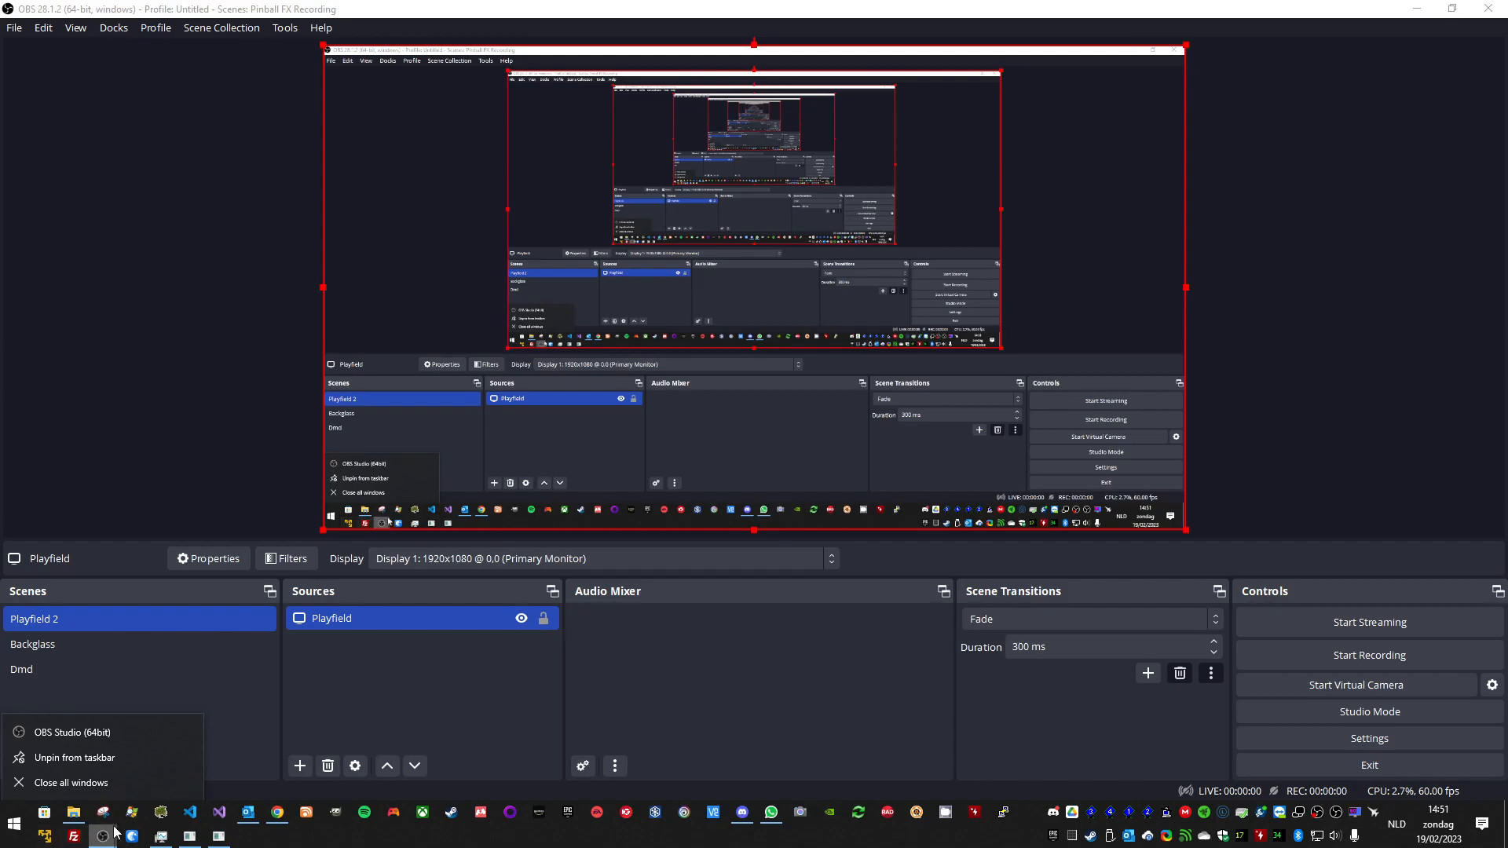
pyautogui.click(93, 731)
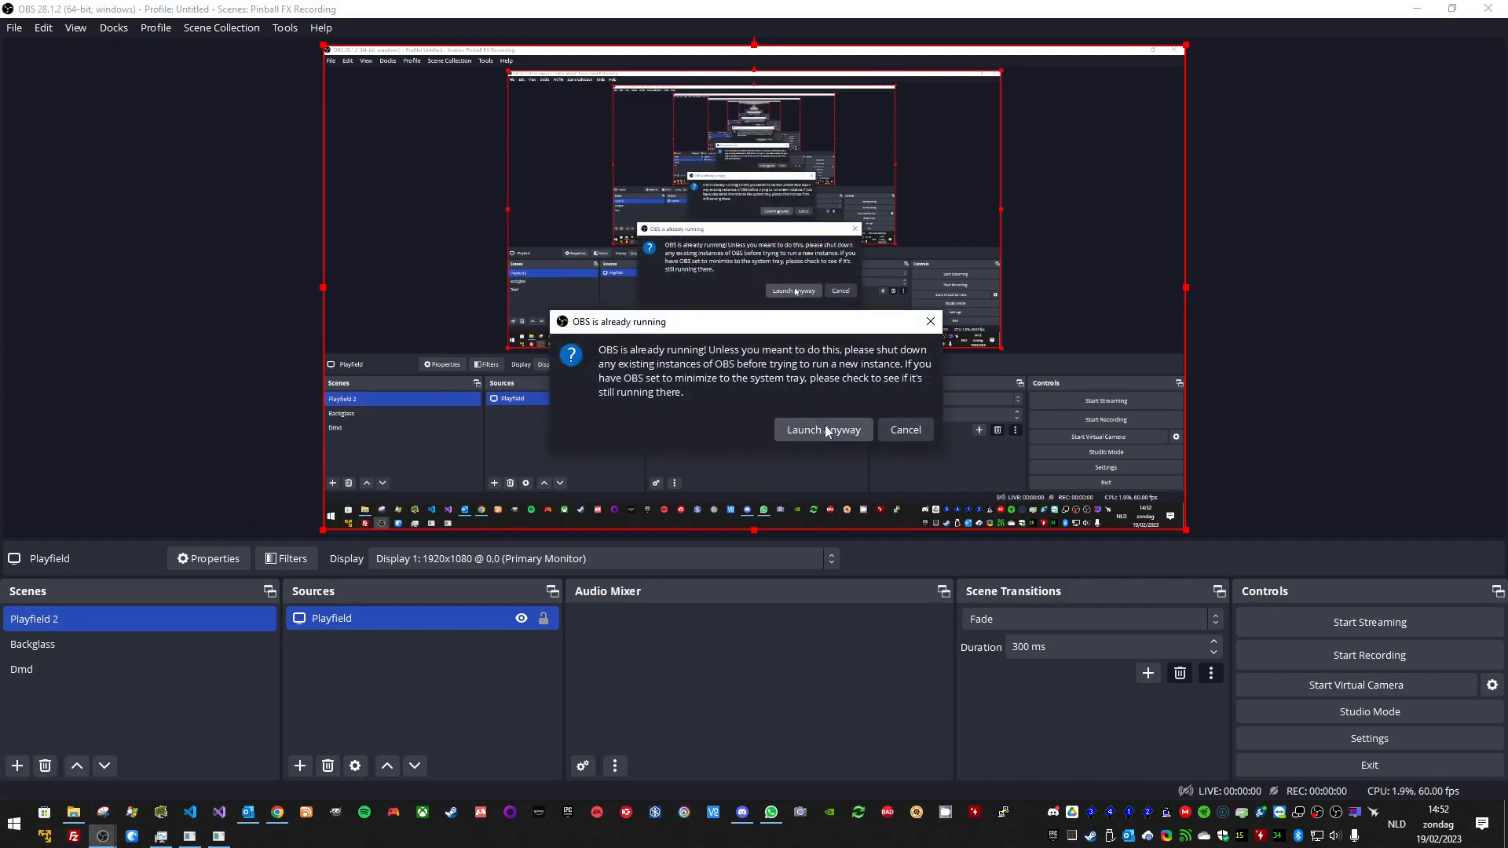
pyautogui.click(821, 430)
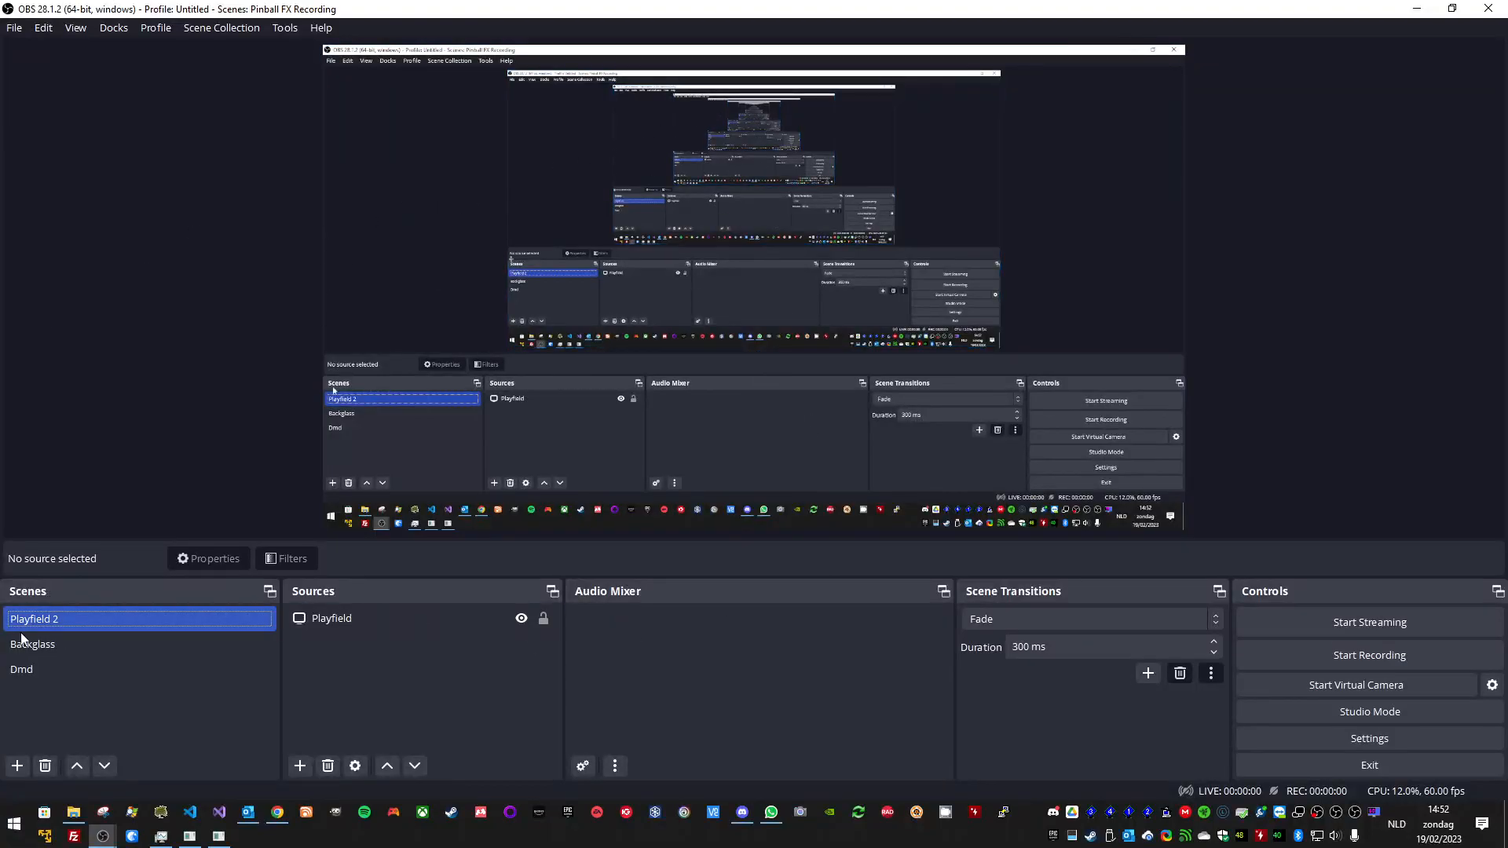
pyautogui.click(44, 644)
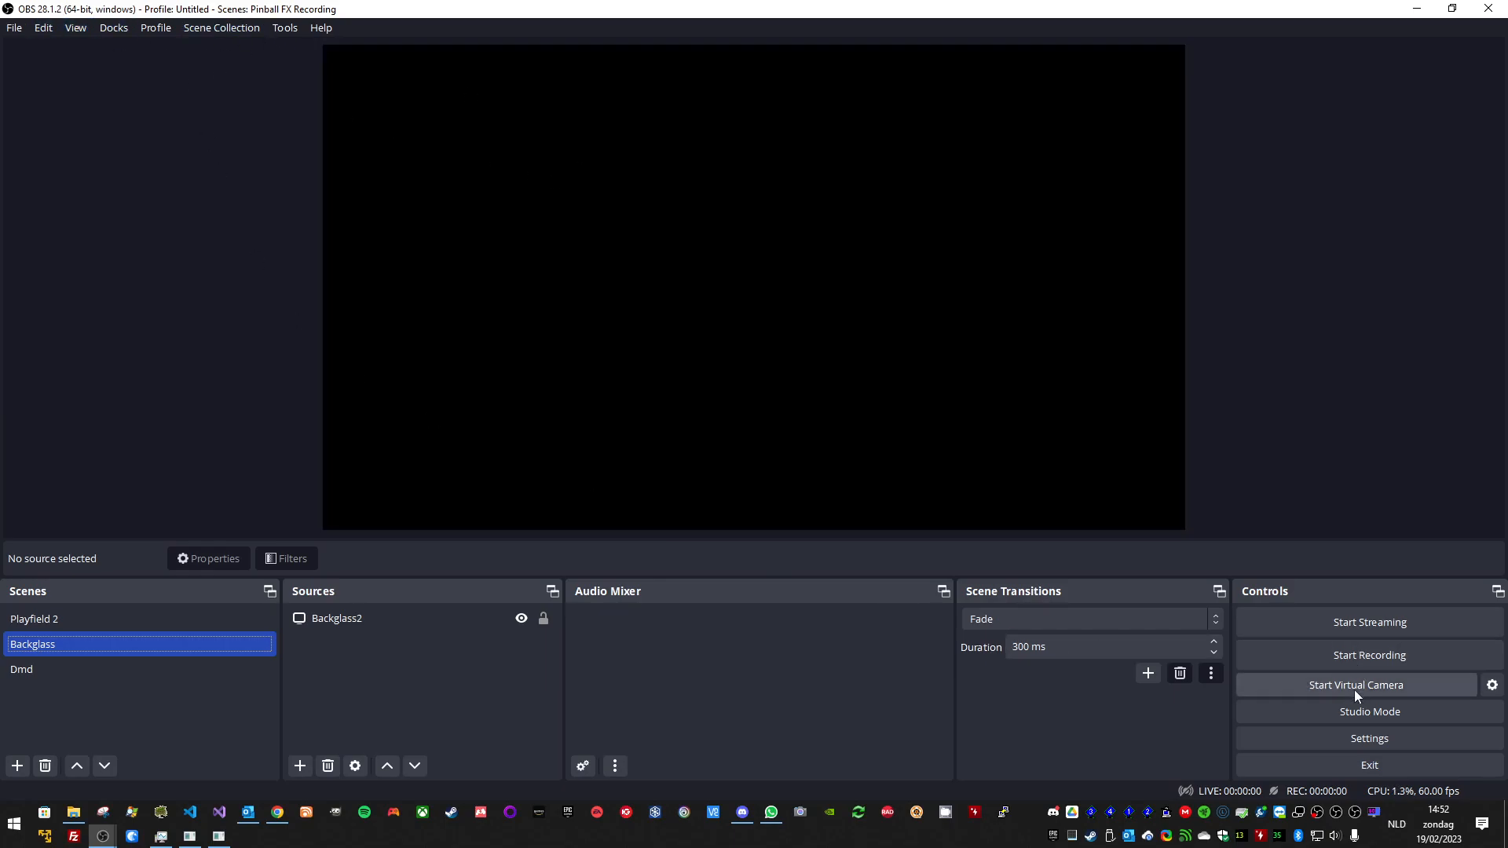
# Step: Open the settings of this instance and examine the video resolution and frame rate
pyautogui.click(1350, 747)
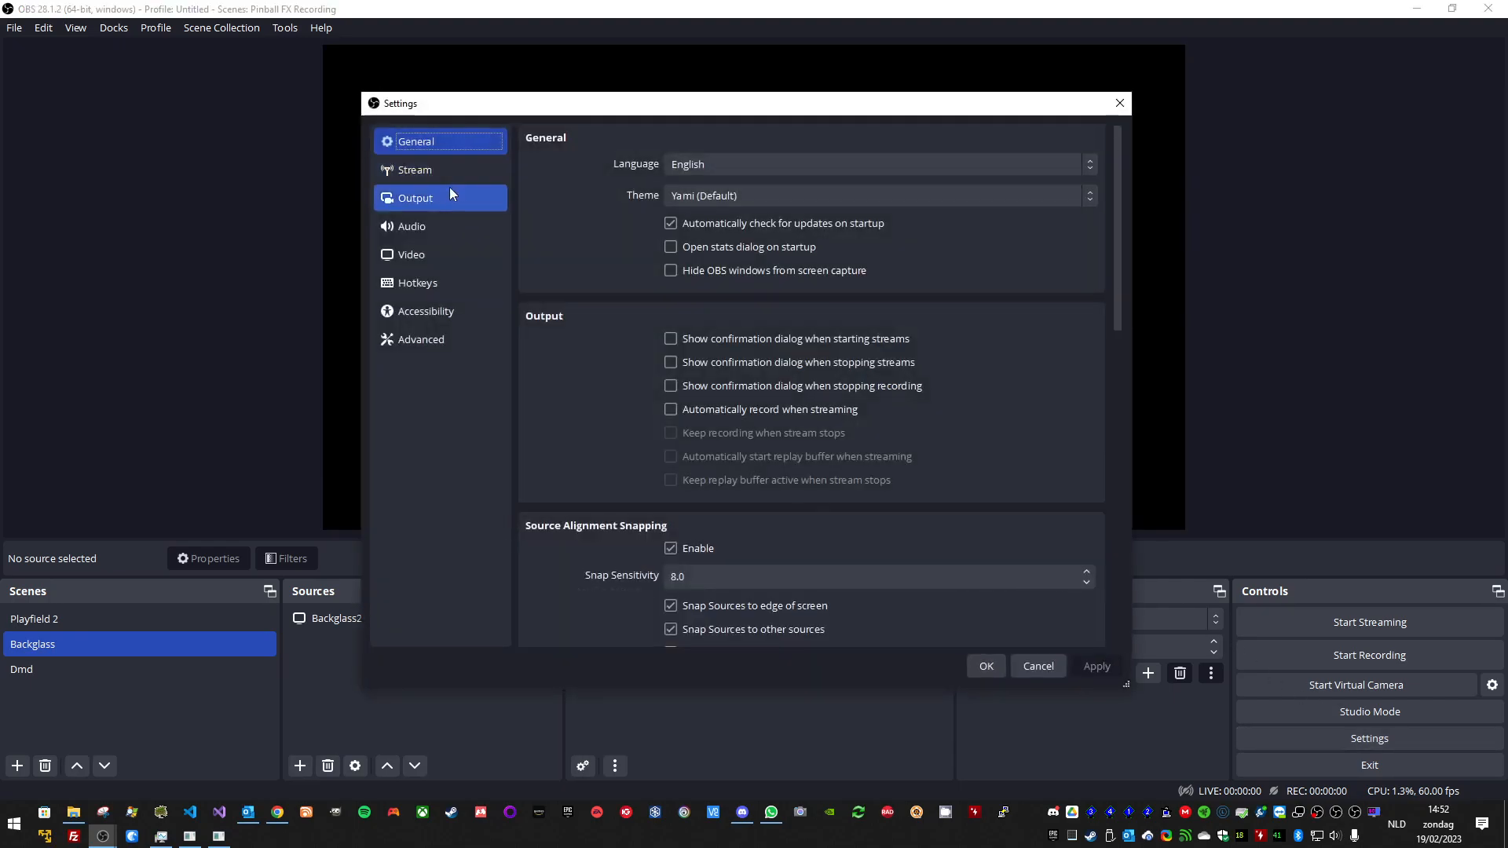
pyautogui.click(427, 193)
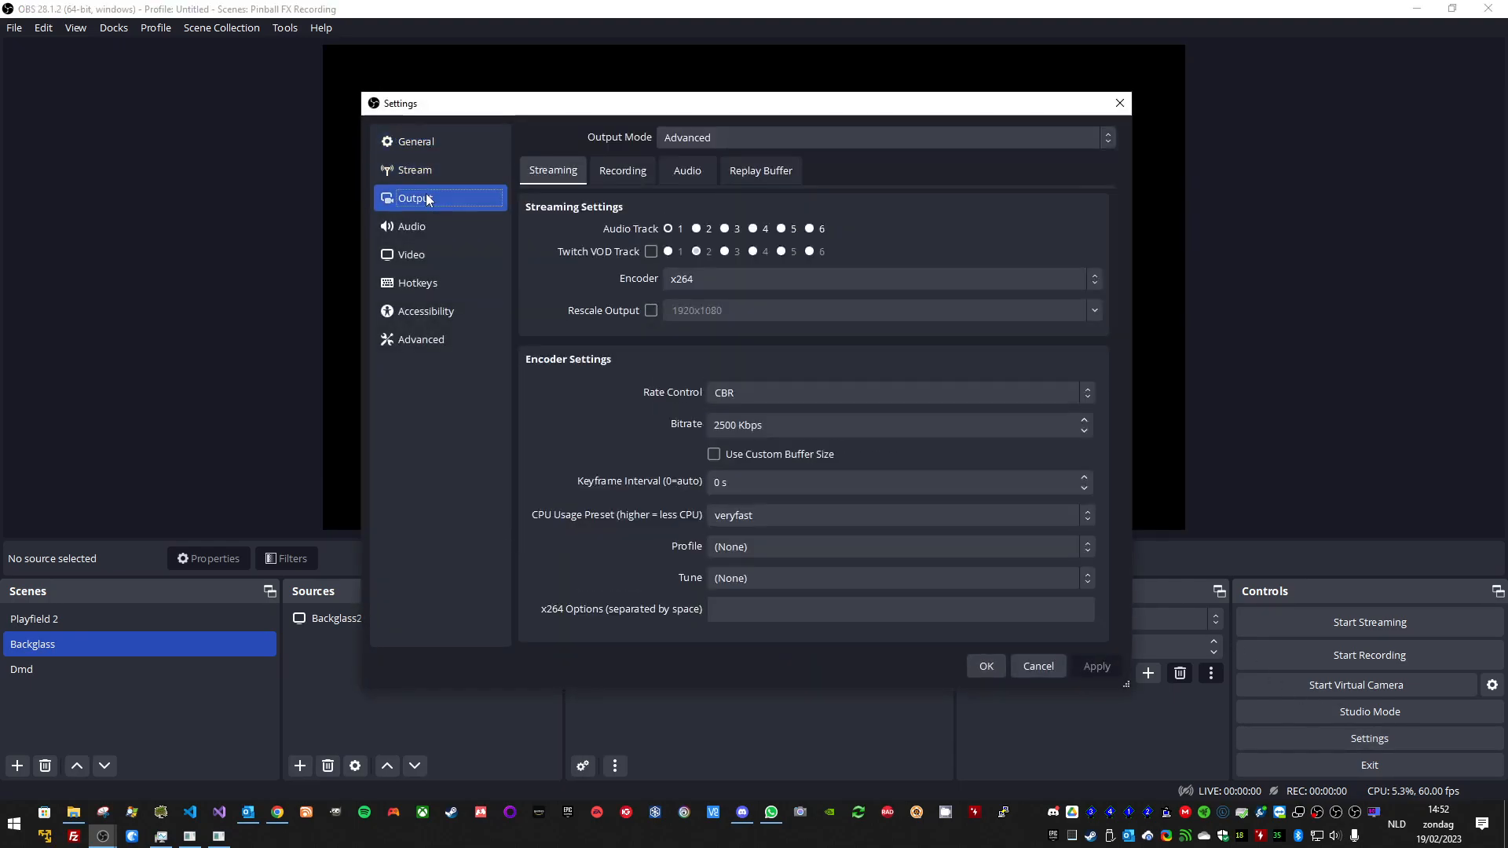
pyautogui.click(438, 150)
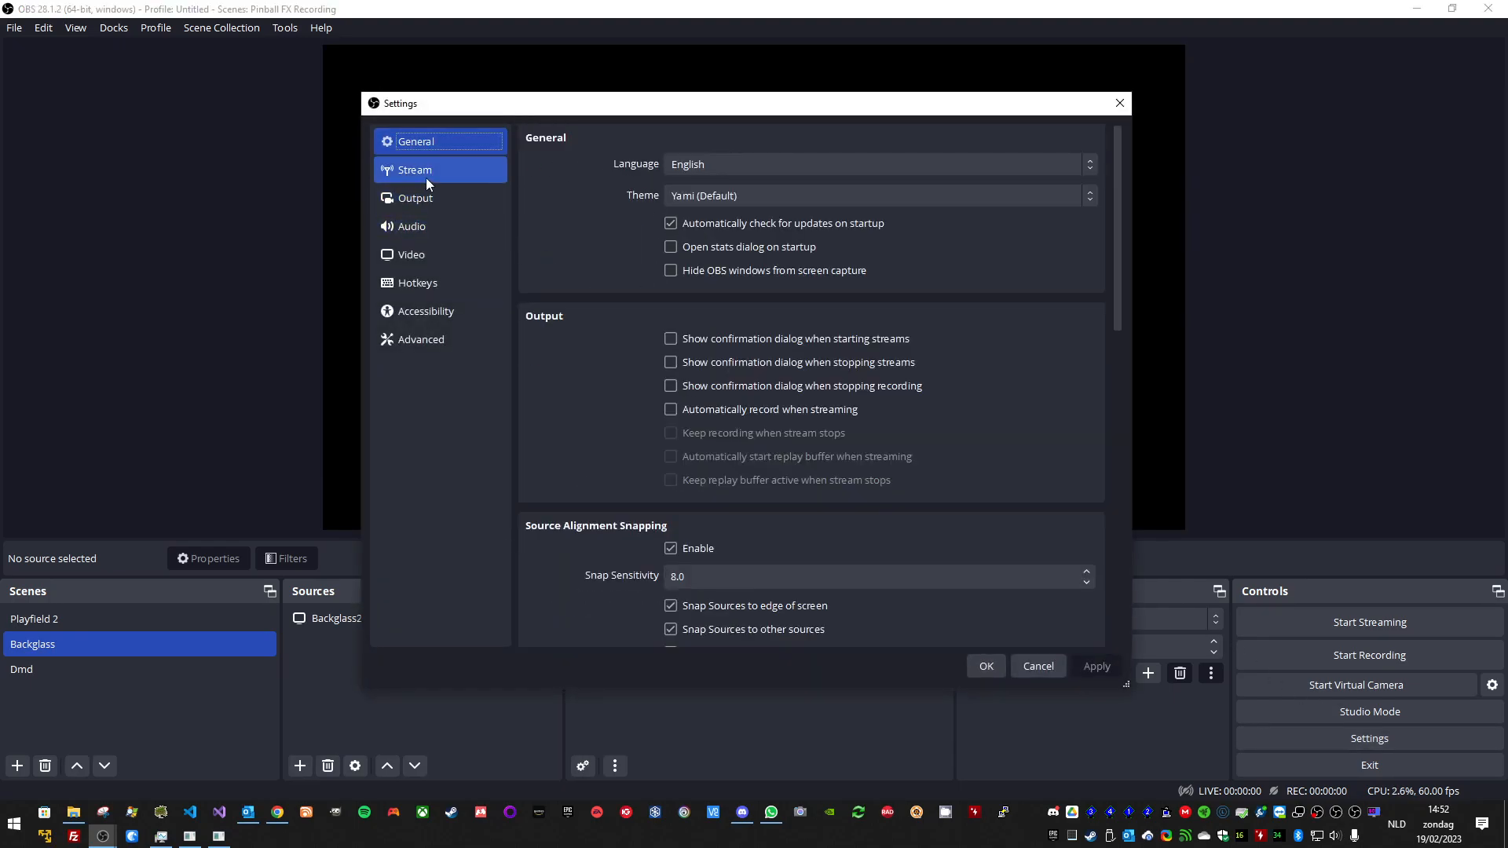
pyautogui.click(430, 258)
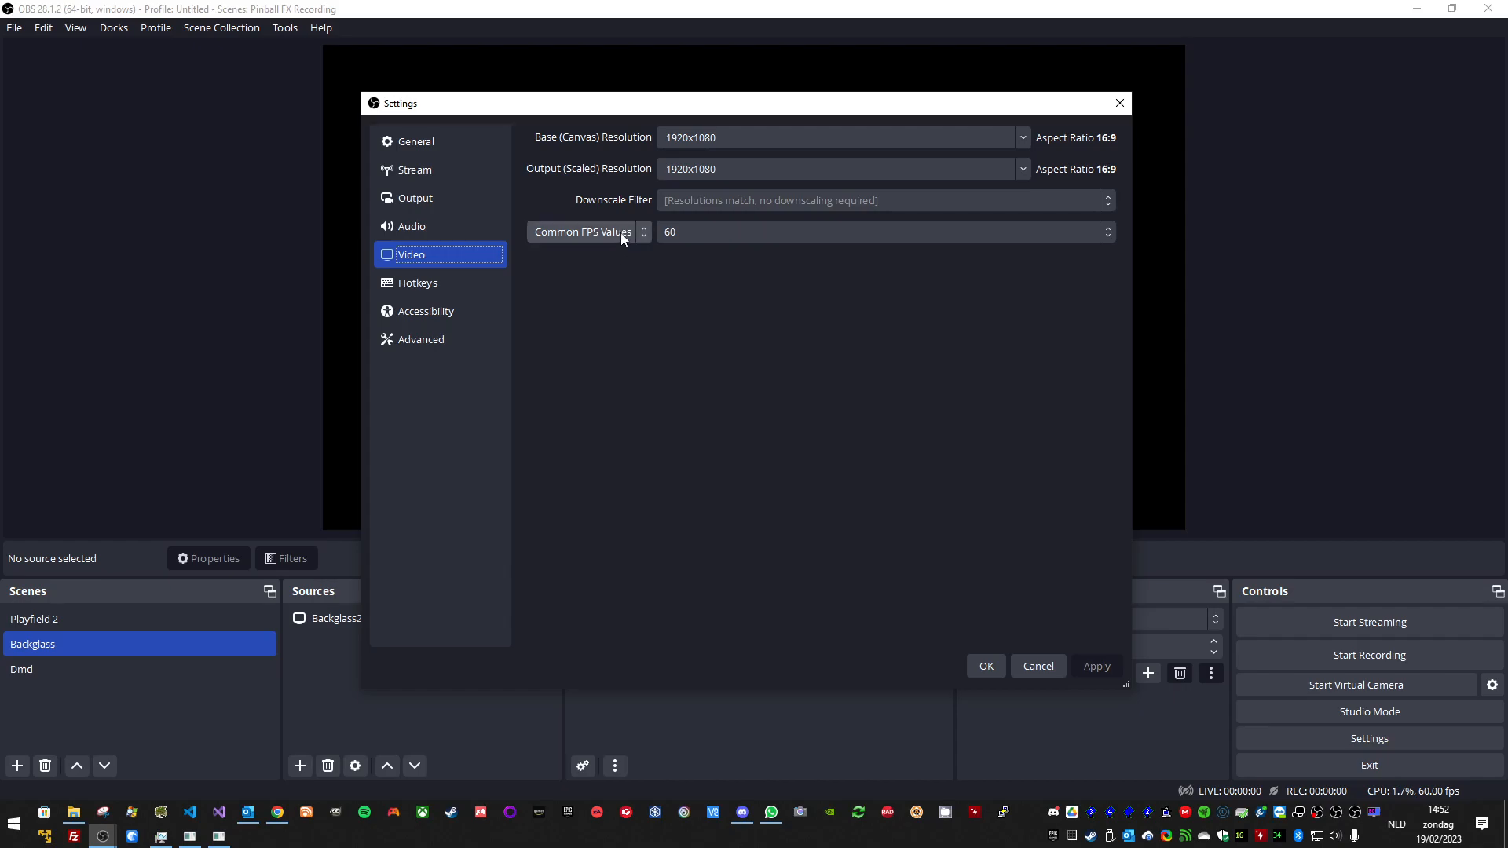
# Step: Browse for a new recording path in the output settings and create a folder named Backglass in Videos
pyautogui.click(416, 201)
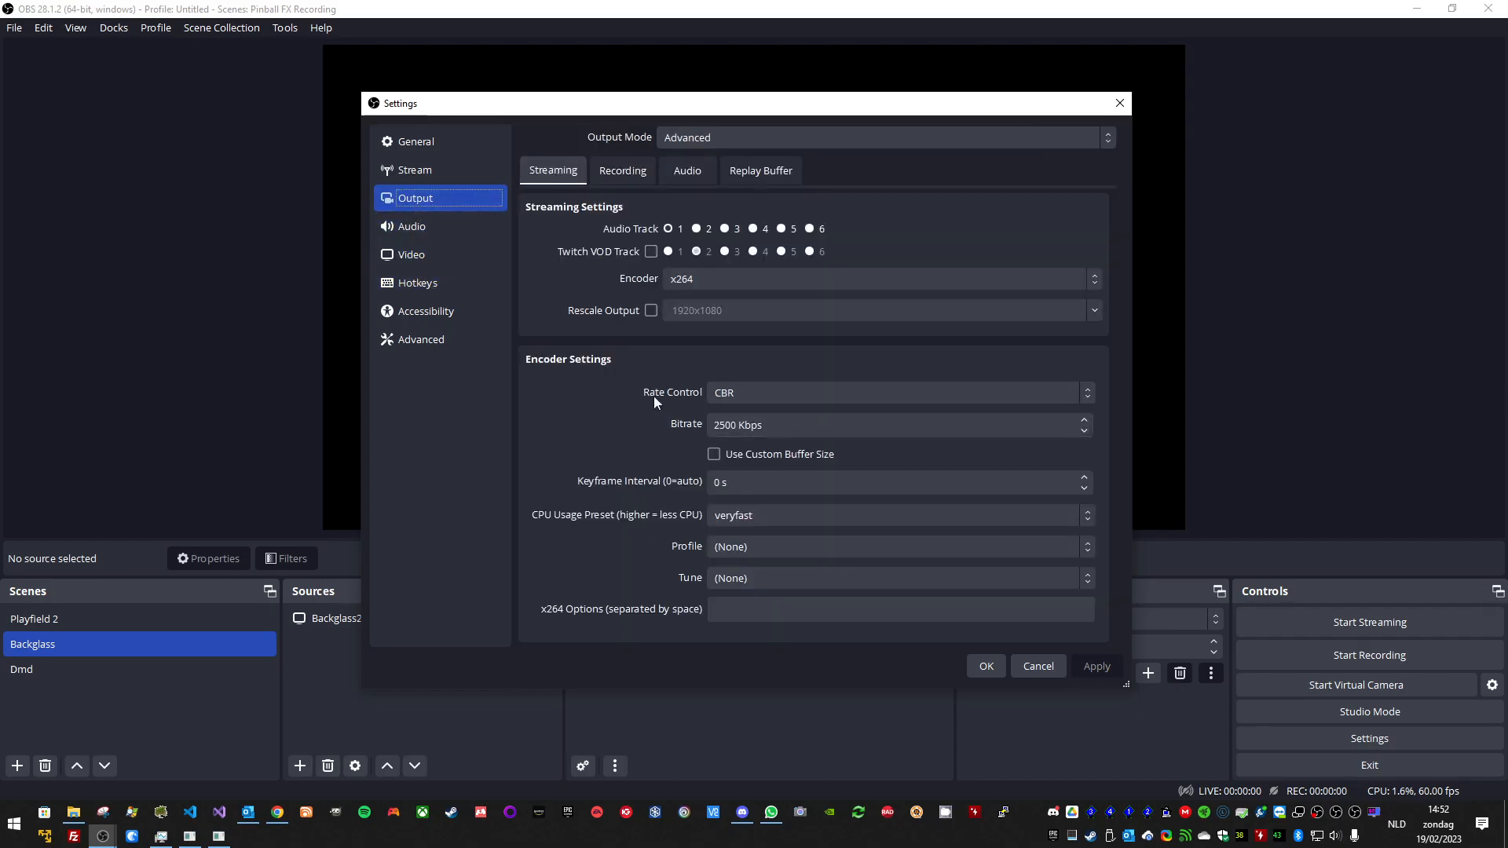
pyautogui.click(616, 172)
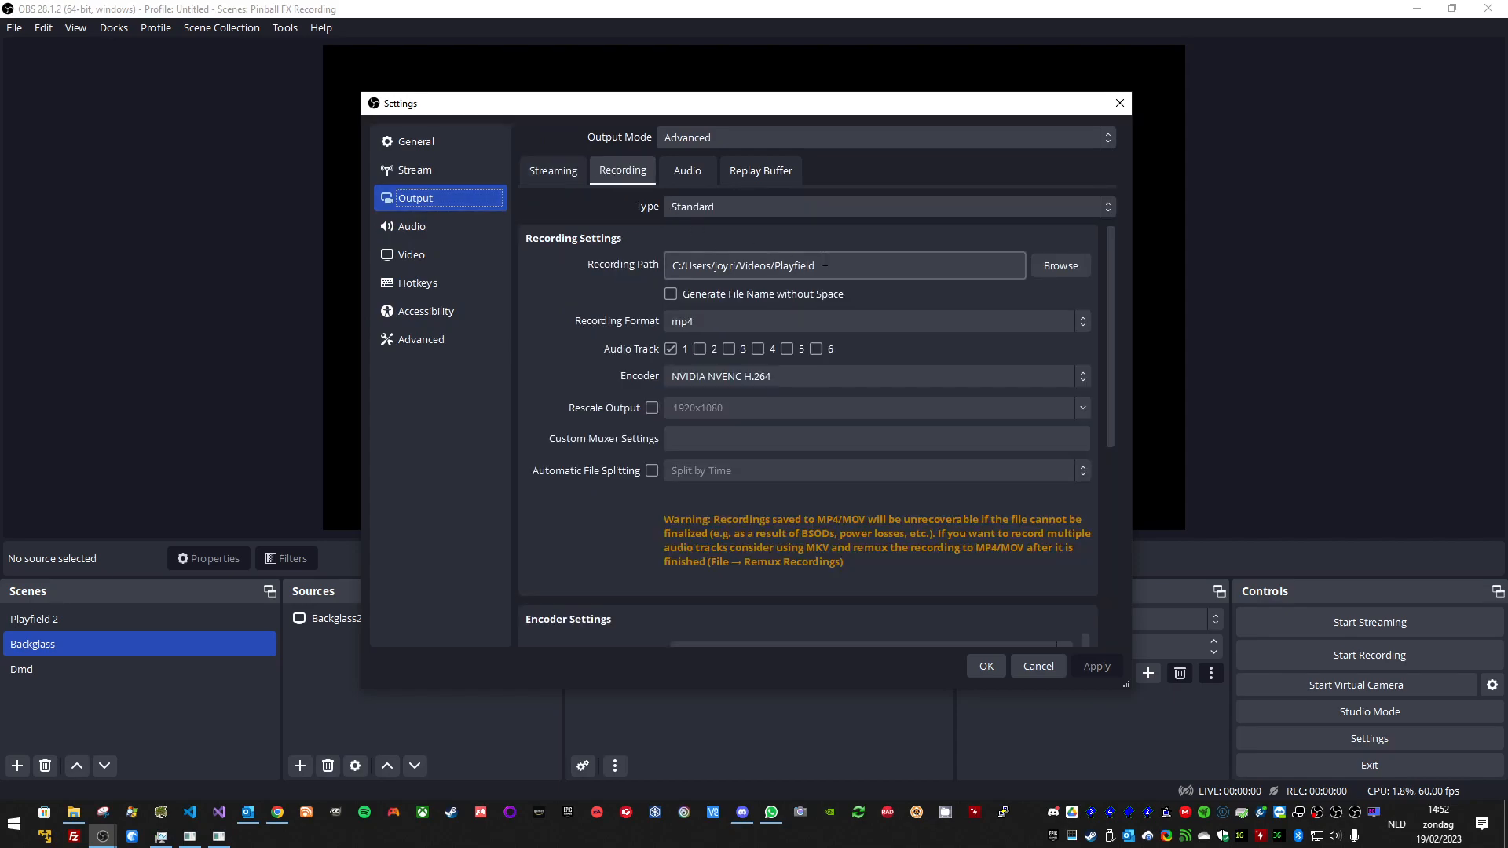
pyautogui.click(855, 268)
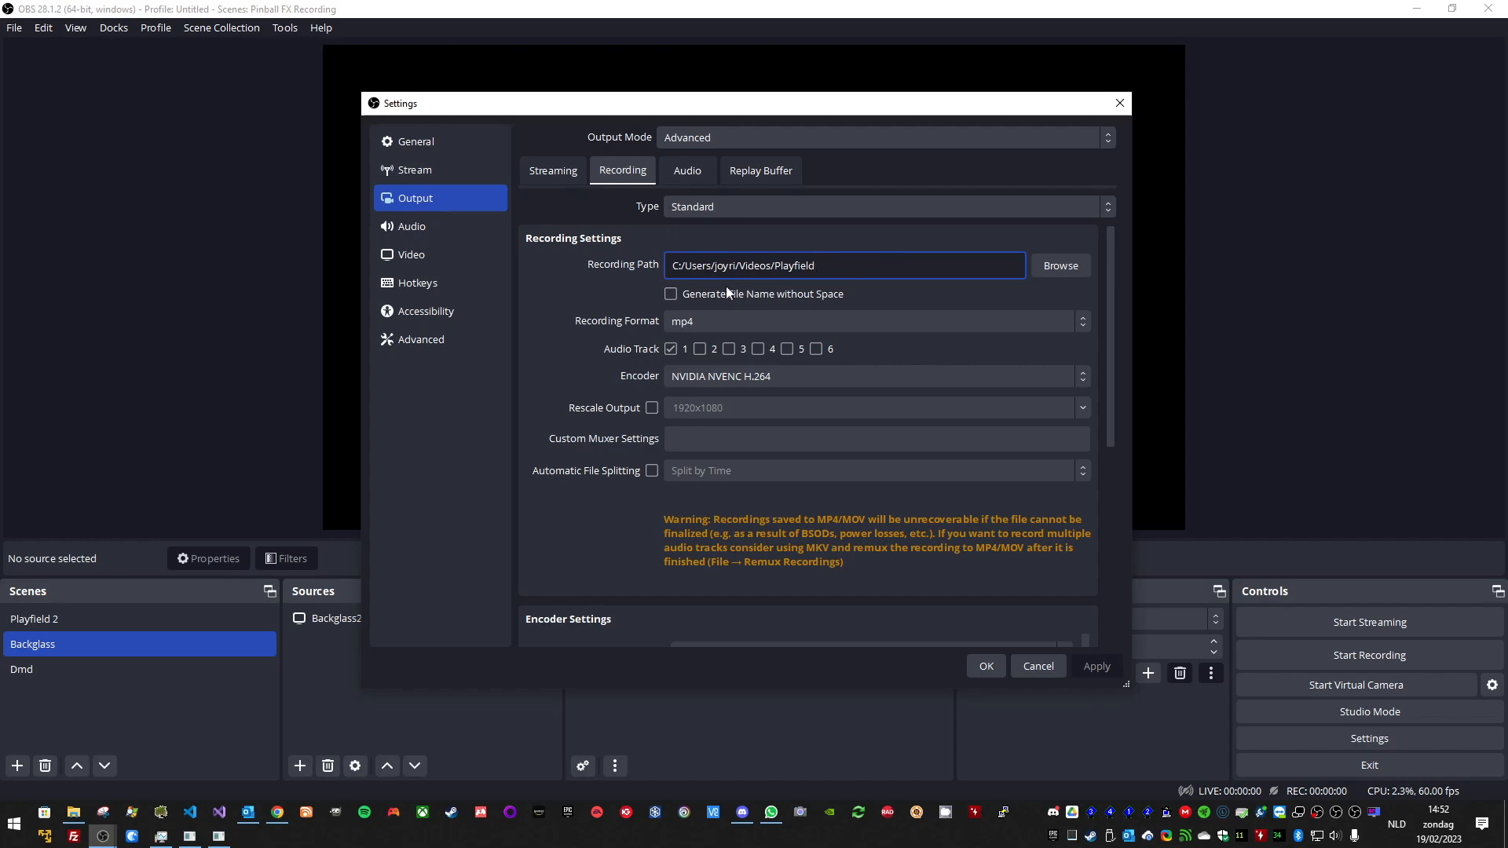
pyautogui.click(1071, 267)
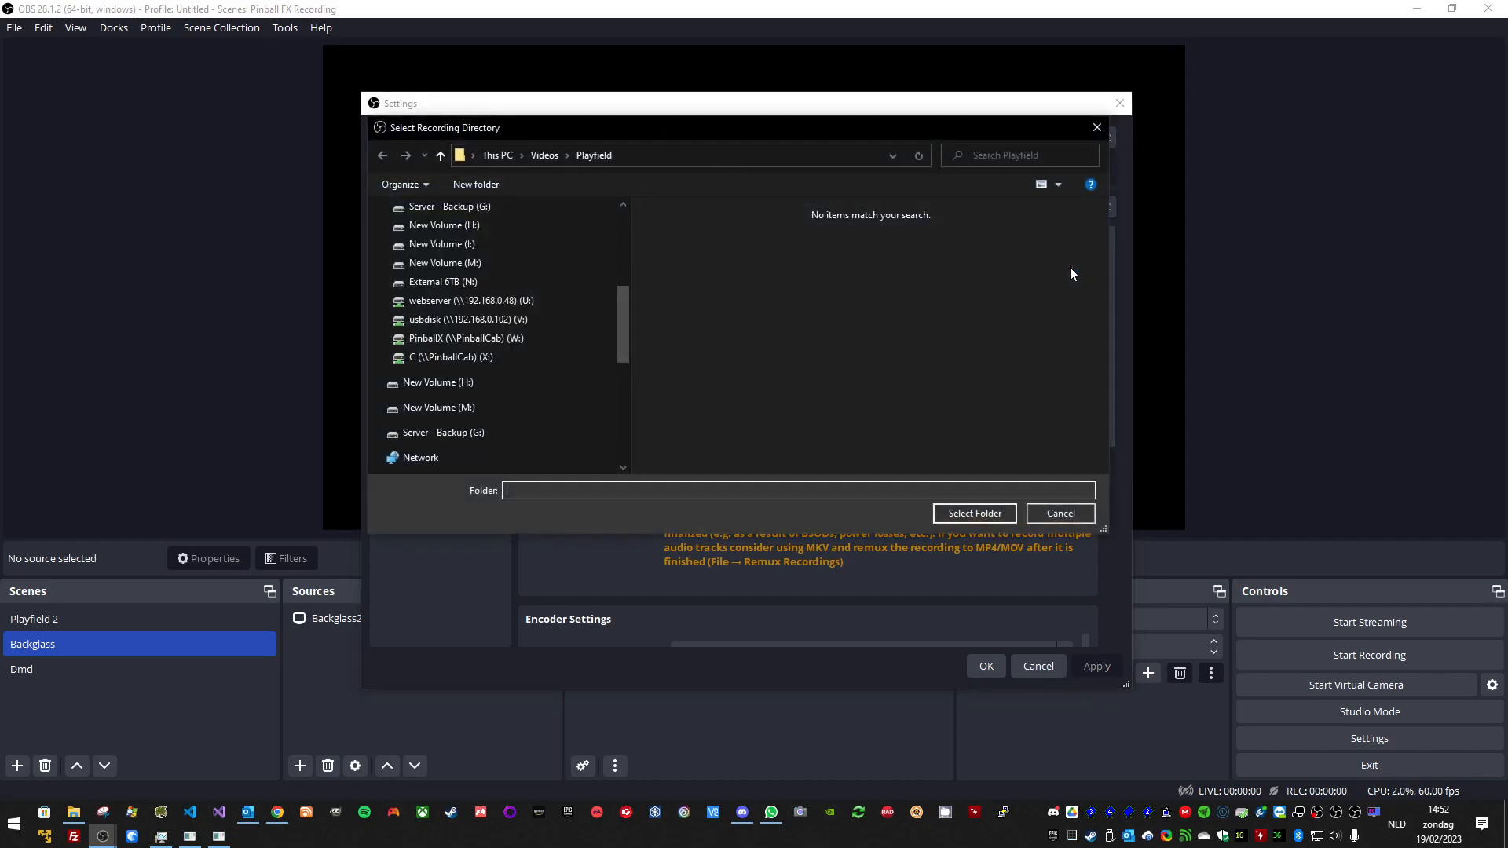
pyautogui.click(545, 154)
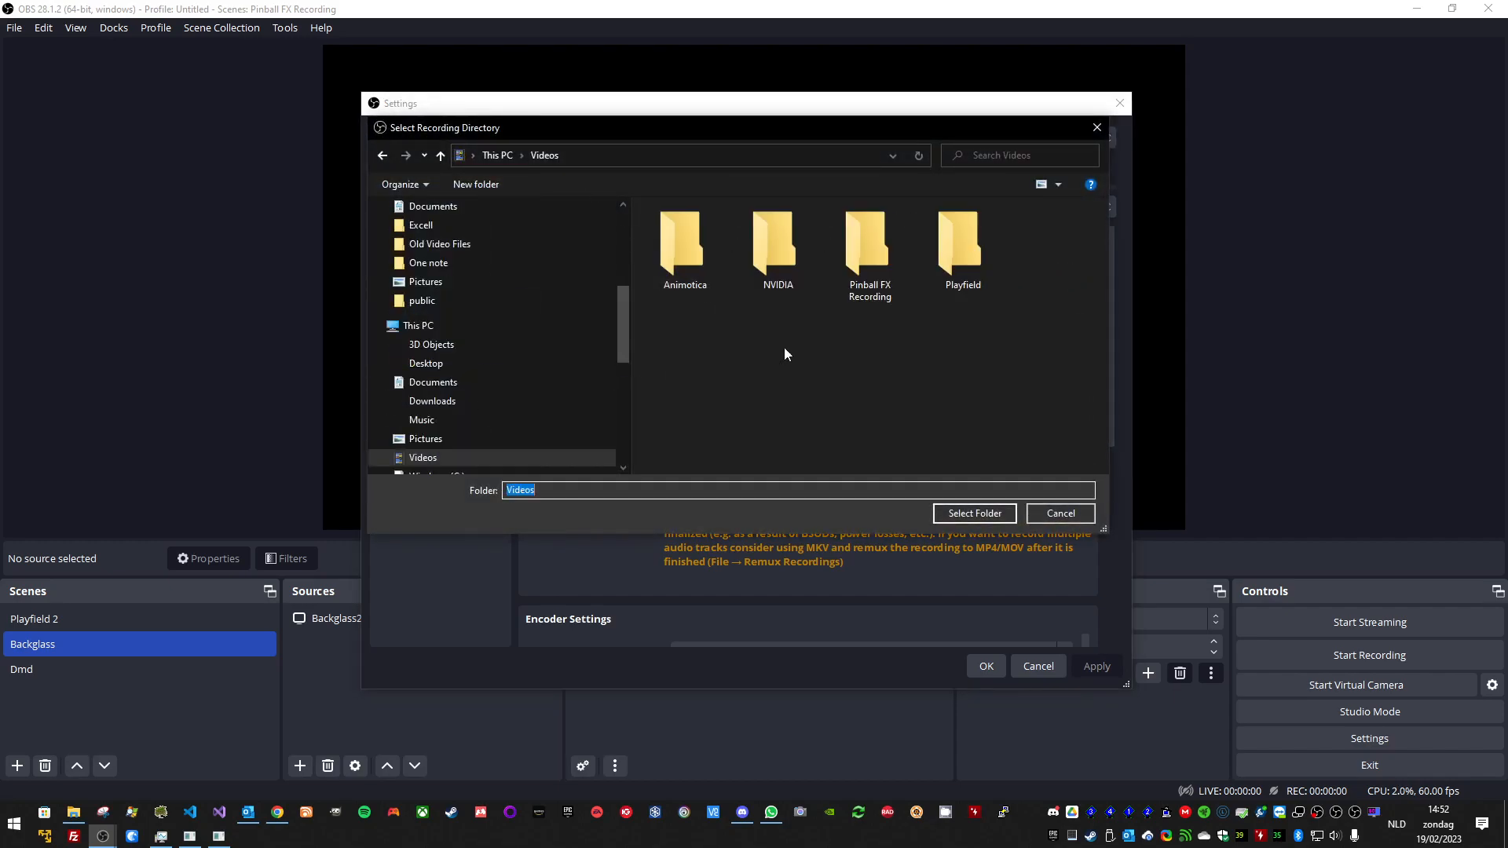
pyautogui.rightClick(802, 439)
pyautogui.moveTo(891, 683)
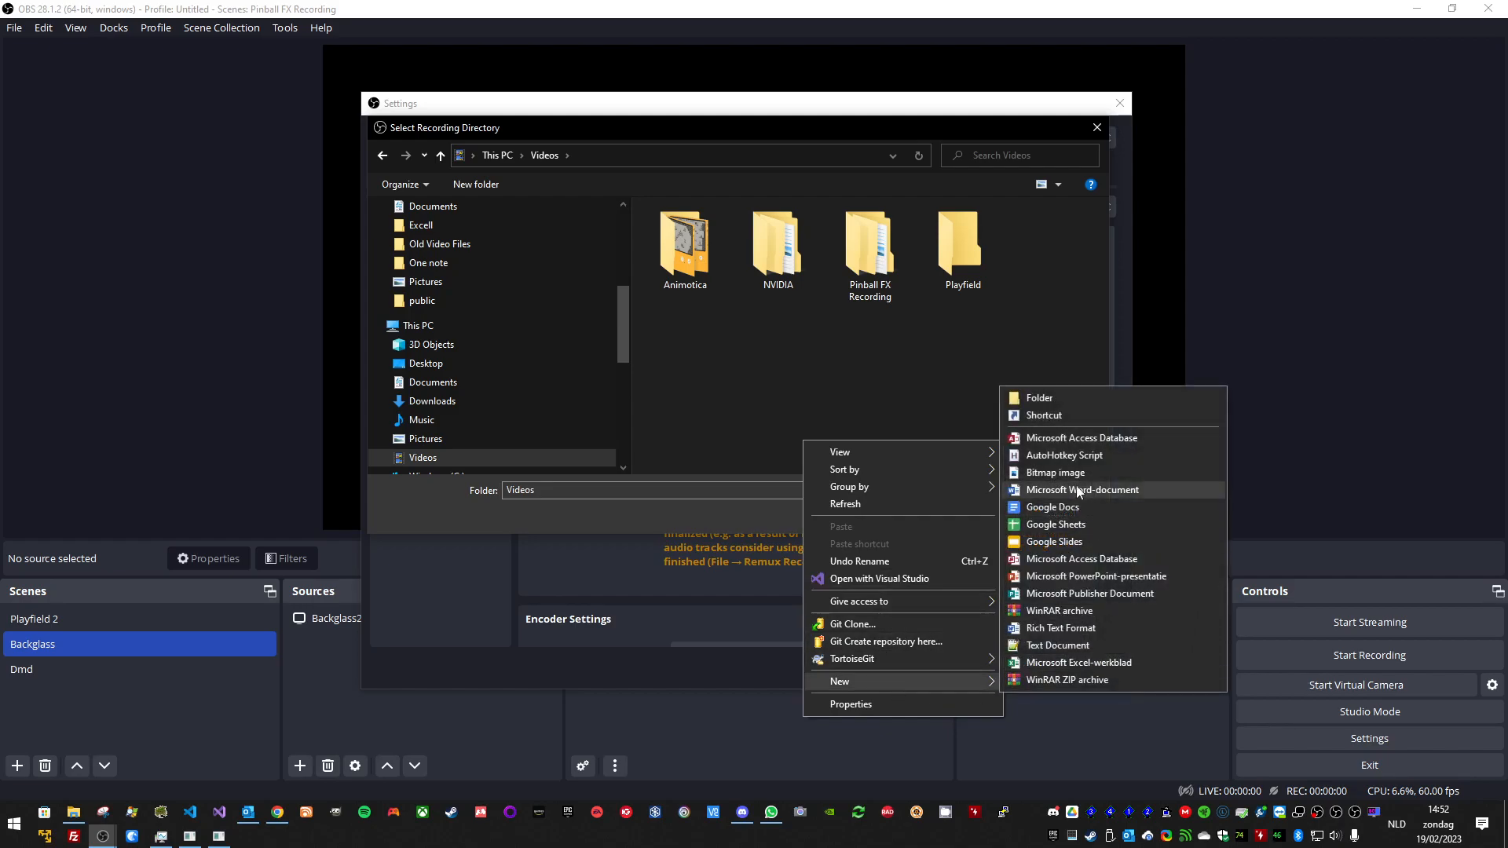
pyautogui.click(1055, 399)
pyautogui.write('Backglass')
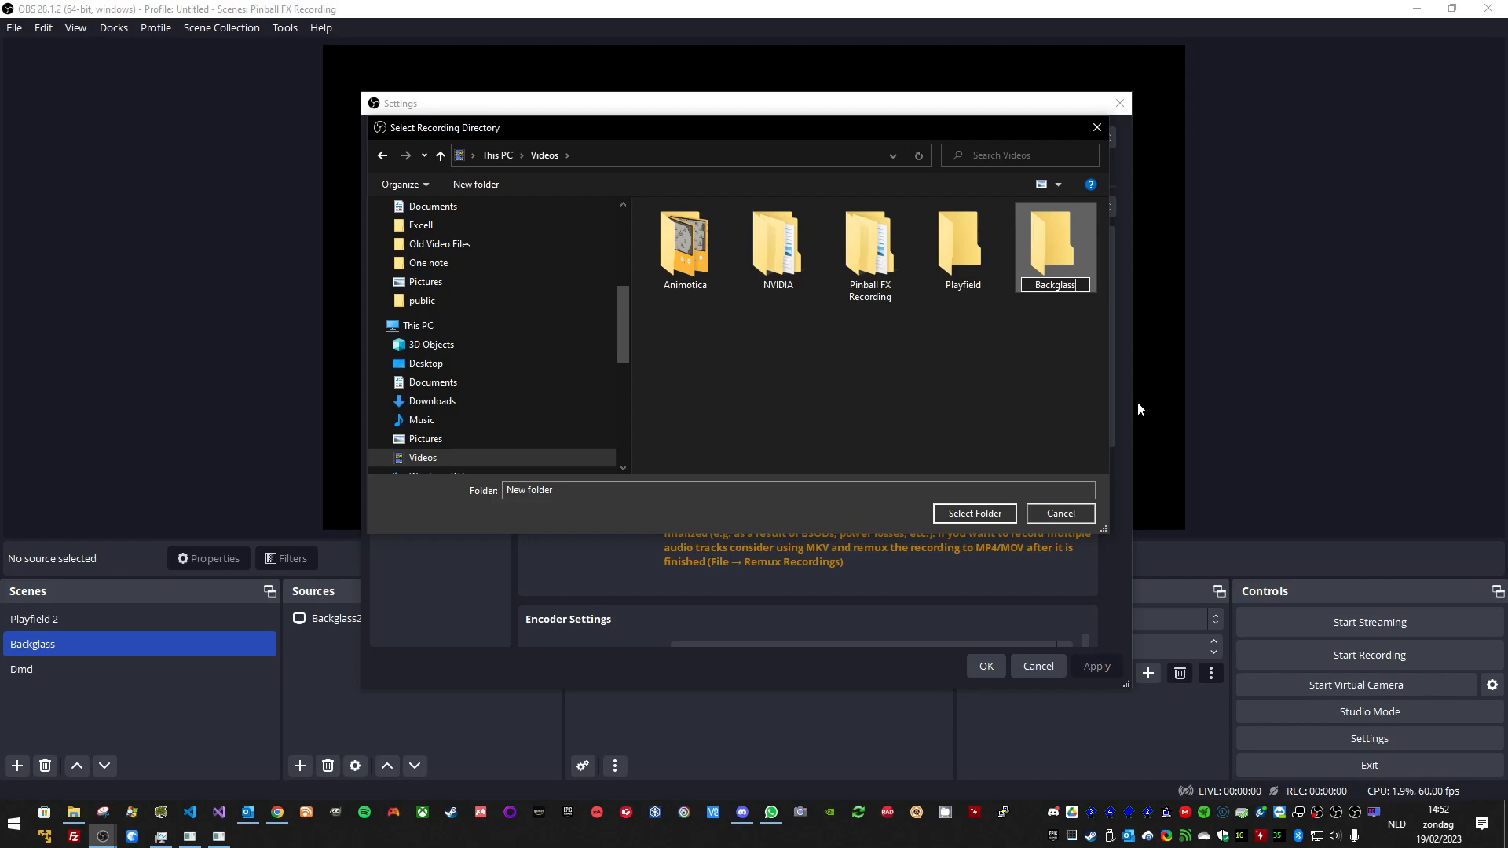
pyautogui.press('Return')
# Step: Set the Backglass folder as the recording path, apply the change and close the settings
pyautogui.doubleClick(1045, 237)
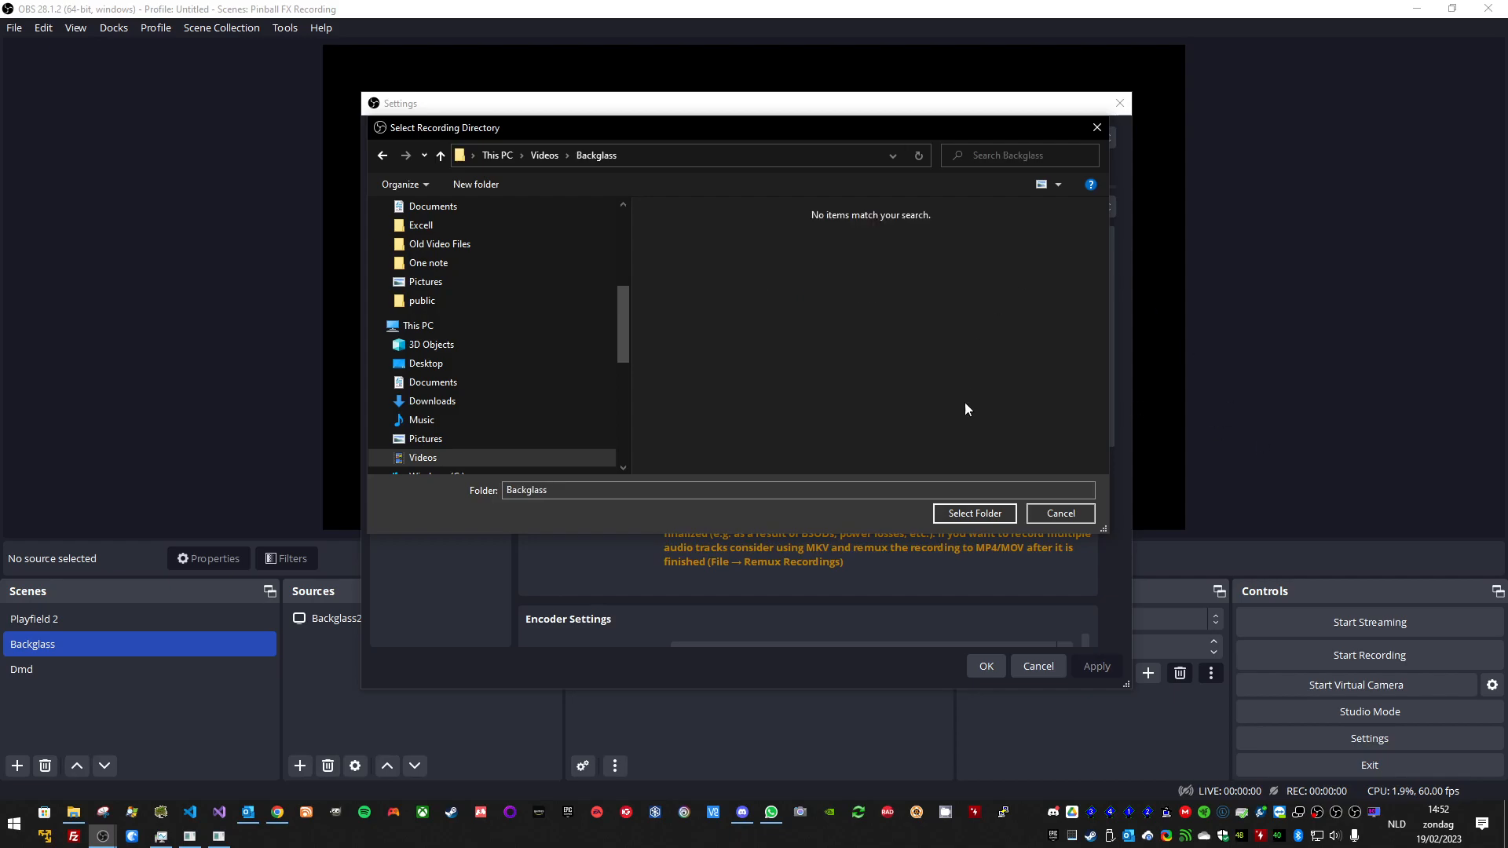
pyautogui.click(968, 513)
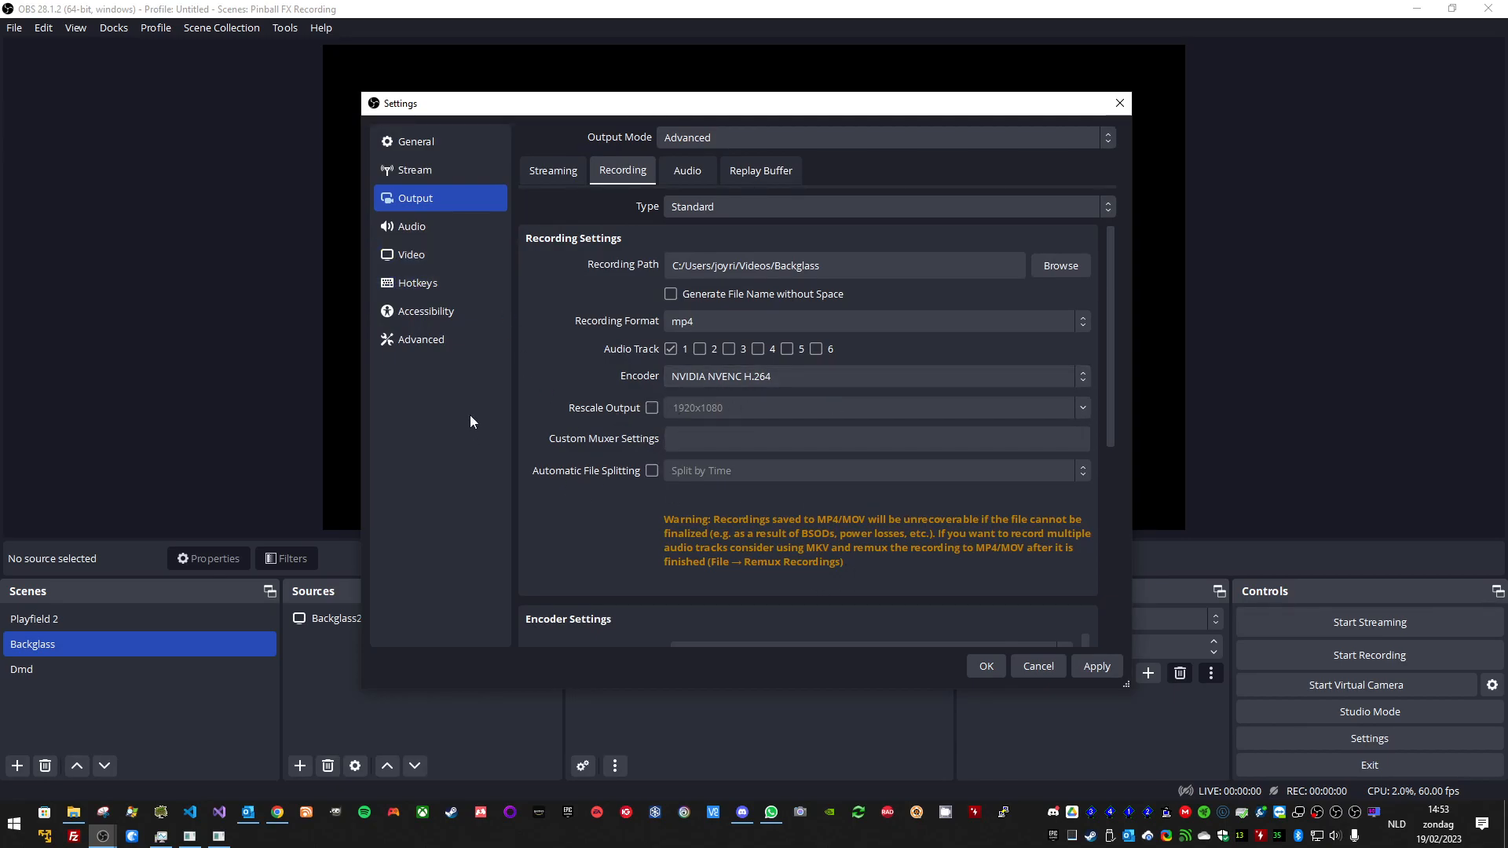
pyautogui.click(1097, 667)
pyautogui.click(987, 667)
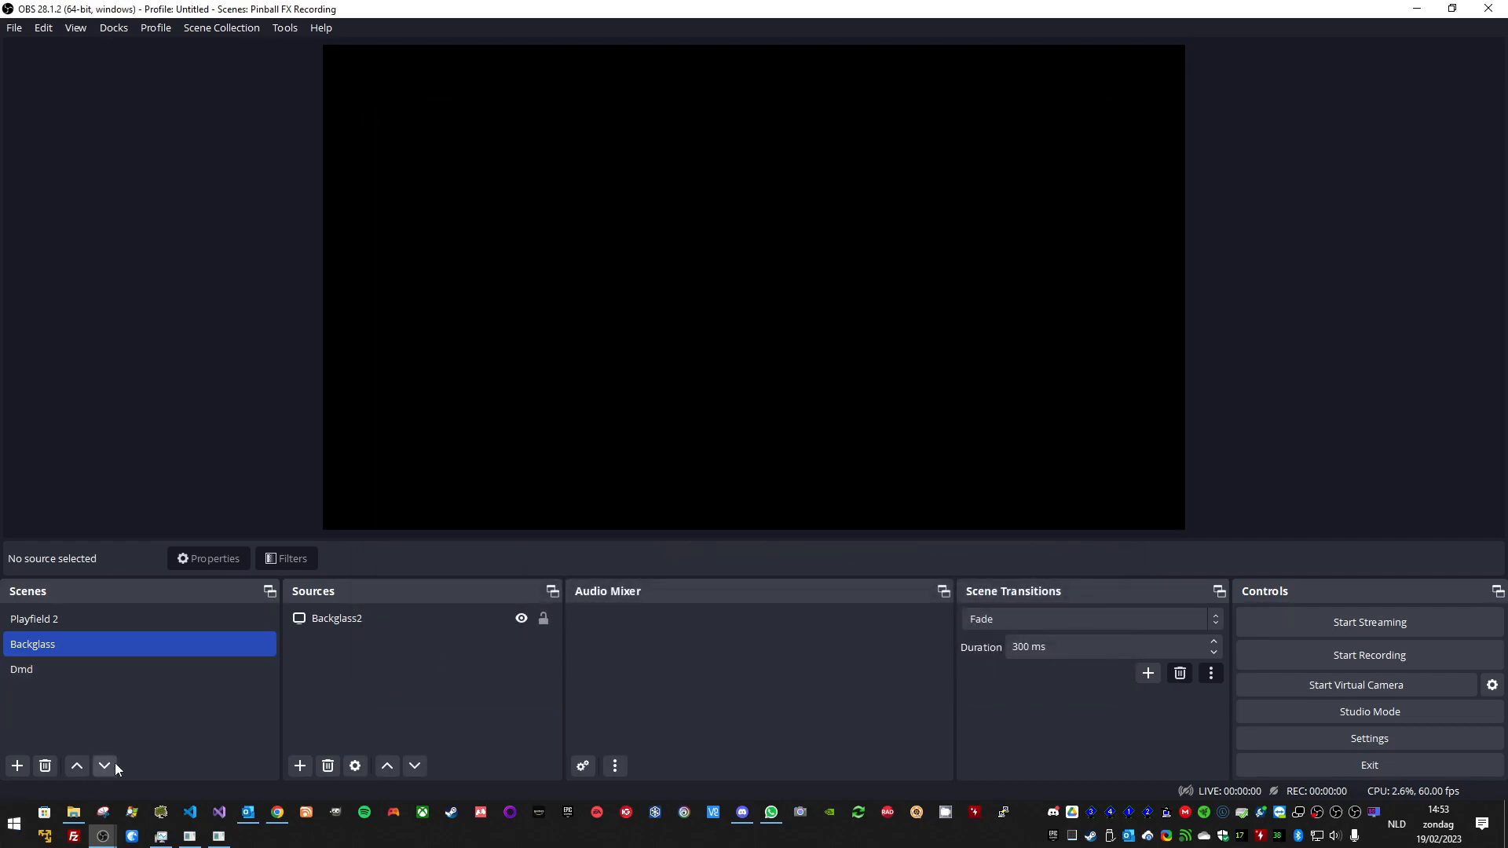
# Step: Launch another OBS Studio instance despite the ones already running and select its Dmd scene
pyautogui.rightClick(109, 839)
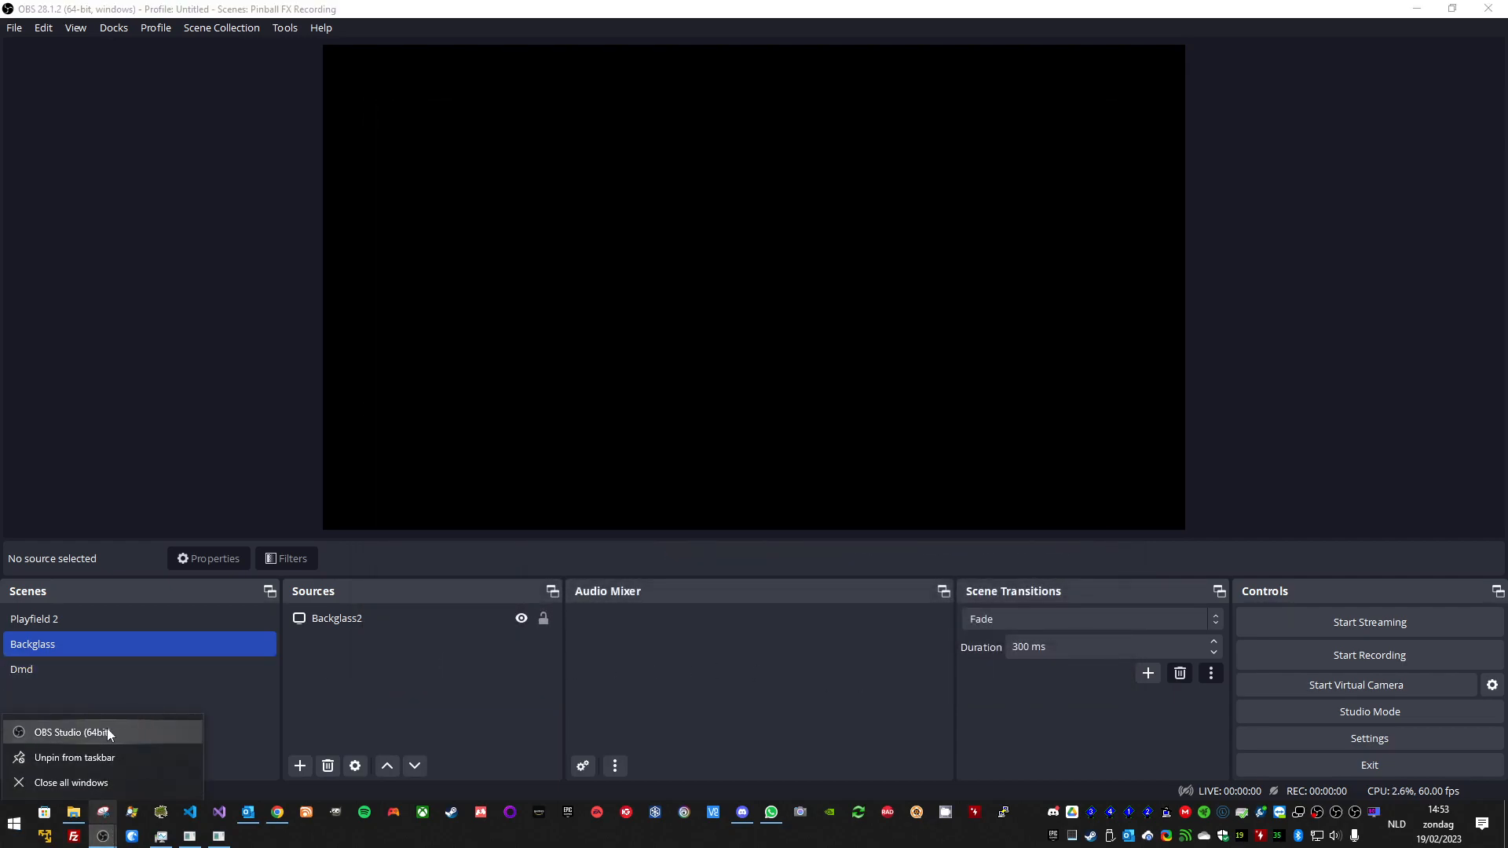
pyautogui.click(107, 728)
pyautogui.click(815, 423)
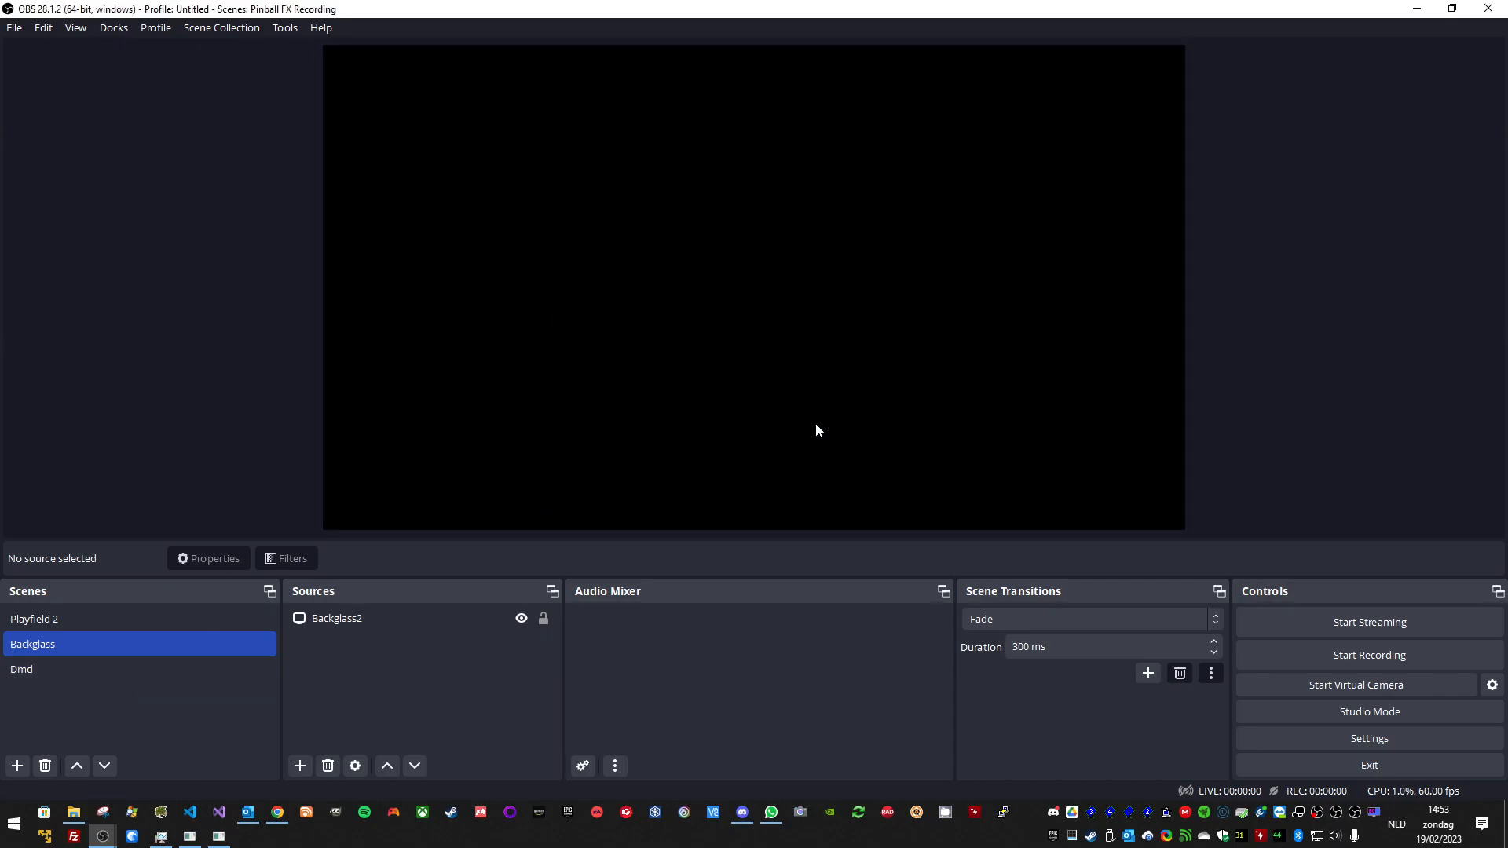
pyautogui.click(33, 674)
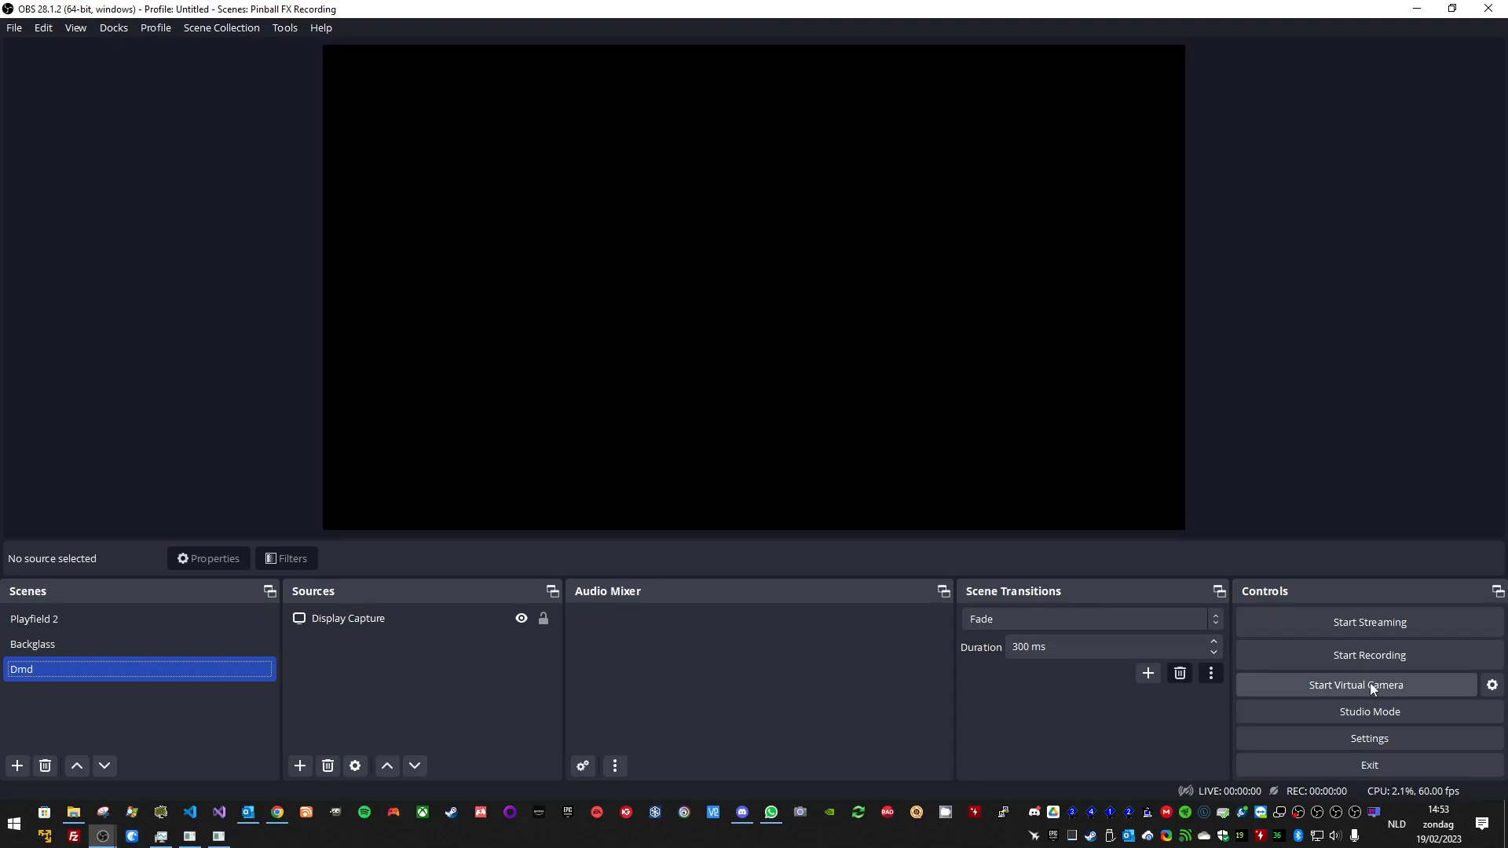
# Step: Open the settings of the Dmd instance and examine its video resolution and frame rate
pyautogui.click(1367, 741)
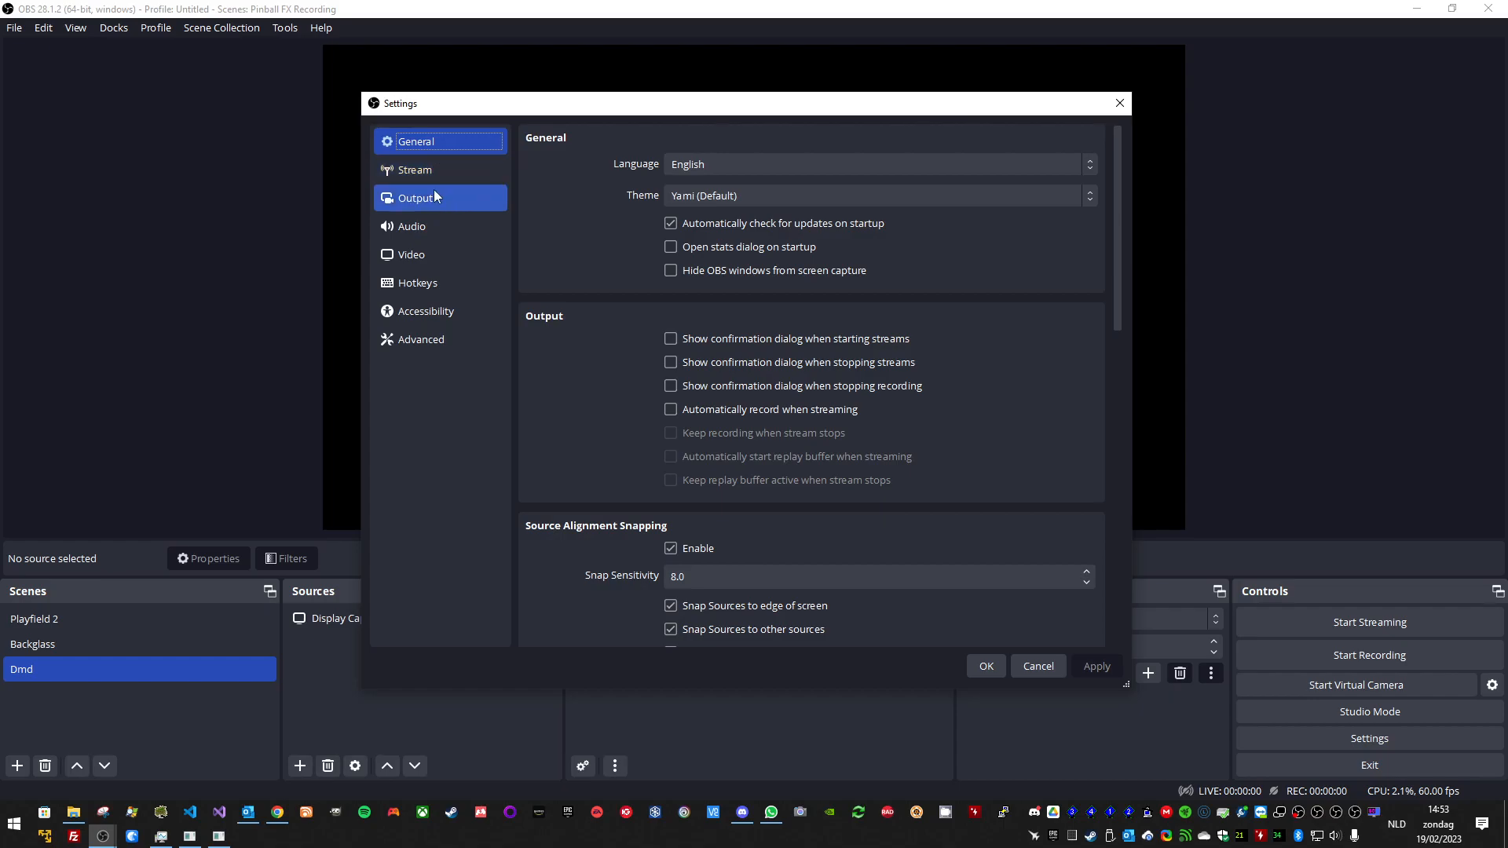
pyautogui.click(432, 281)
pyautogui.click(420, 255)
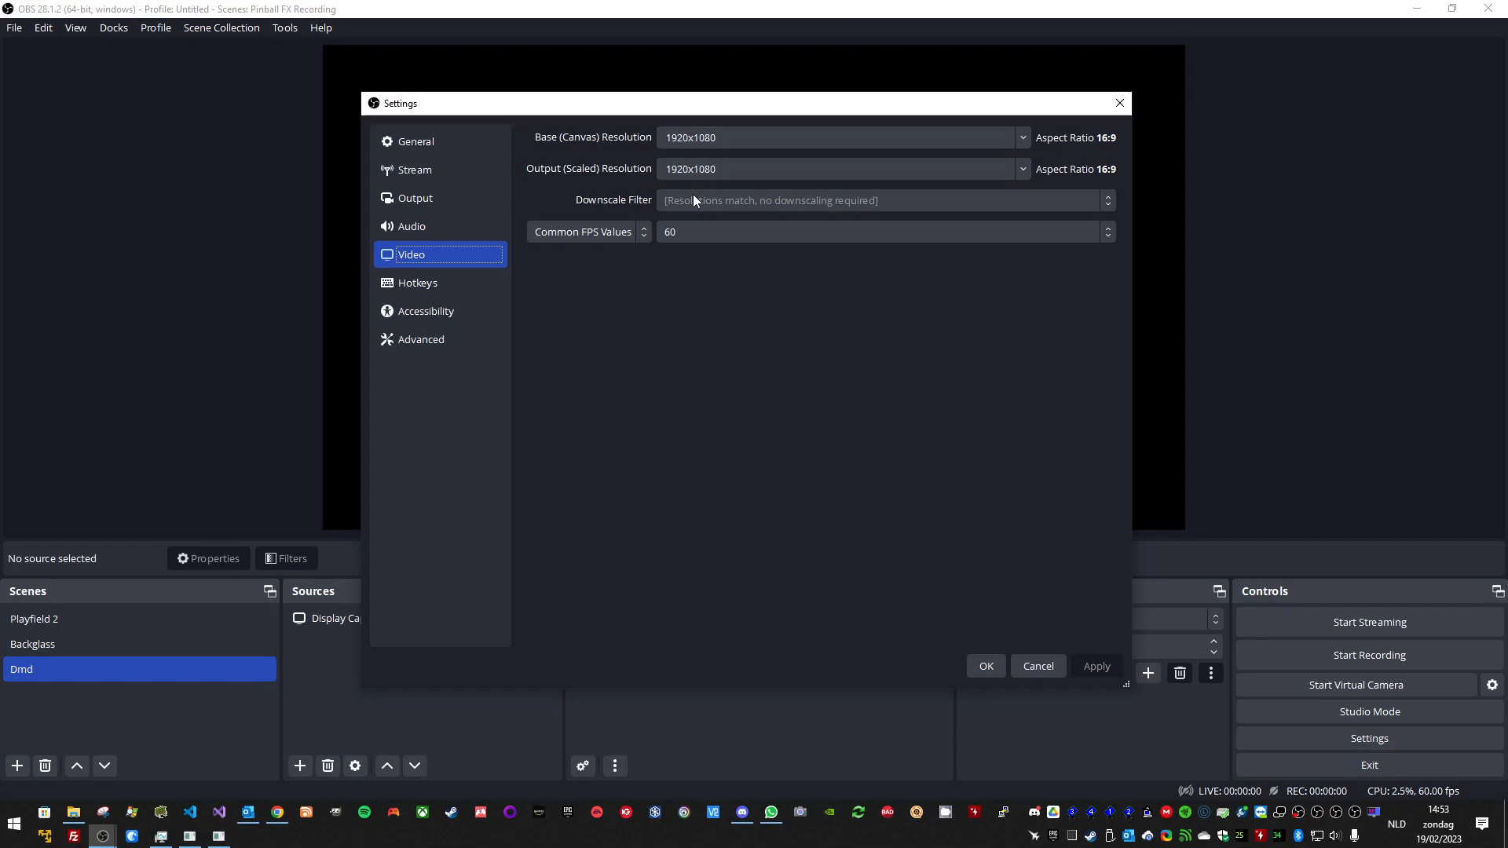
# Step: Browse for the Dmd instance's recording path and create a folder named dmd in Videos
pyautogui.click(433, 204)
pyautogui.click(625, 170)
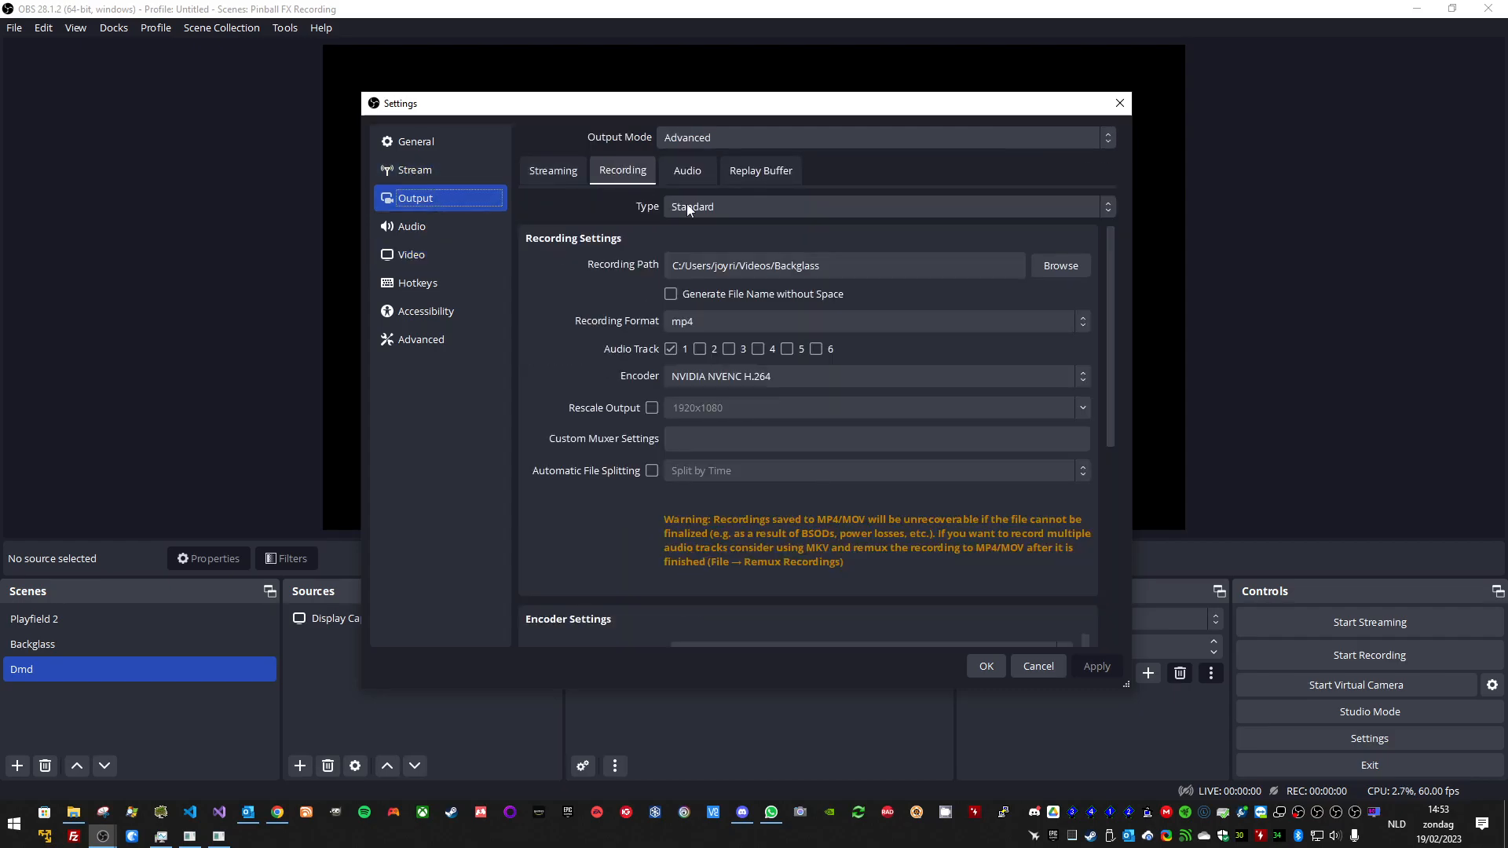
pyautogui.click(1063, 268)
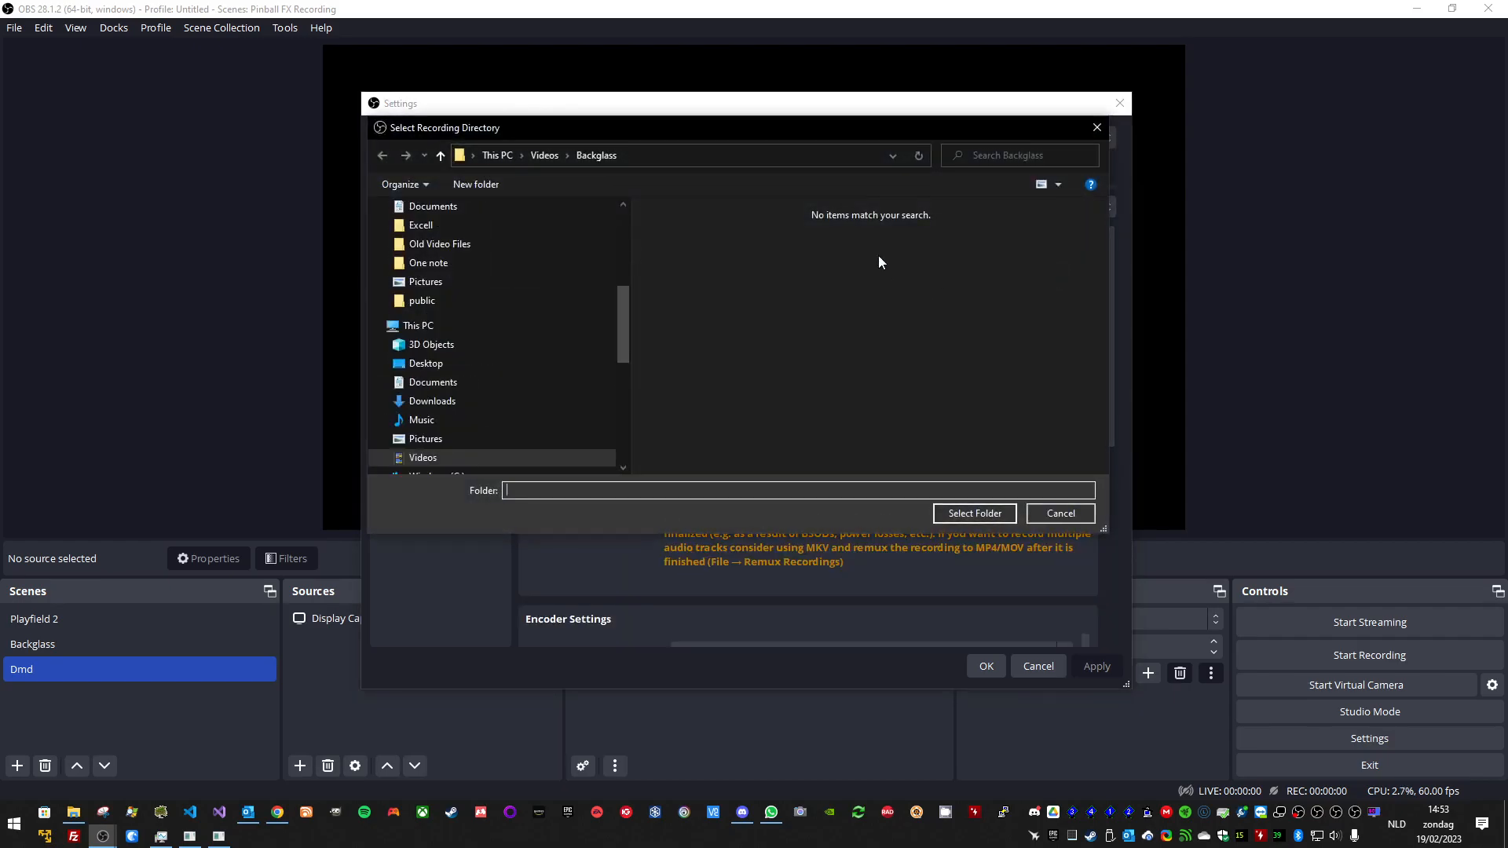
pyautogui.click(545, 155)
pyautogui.rightClick(768, 393)
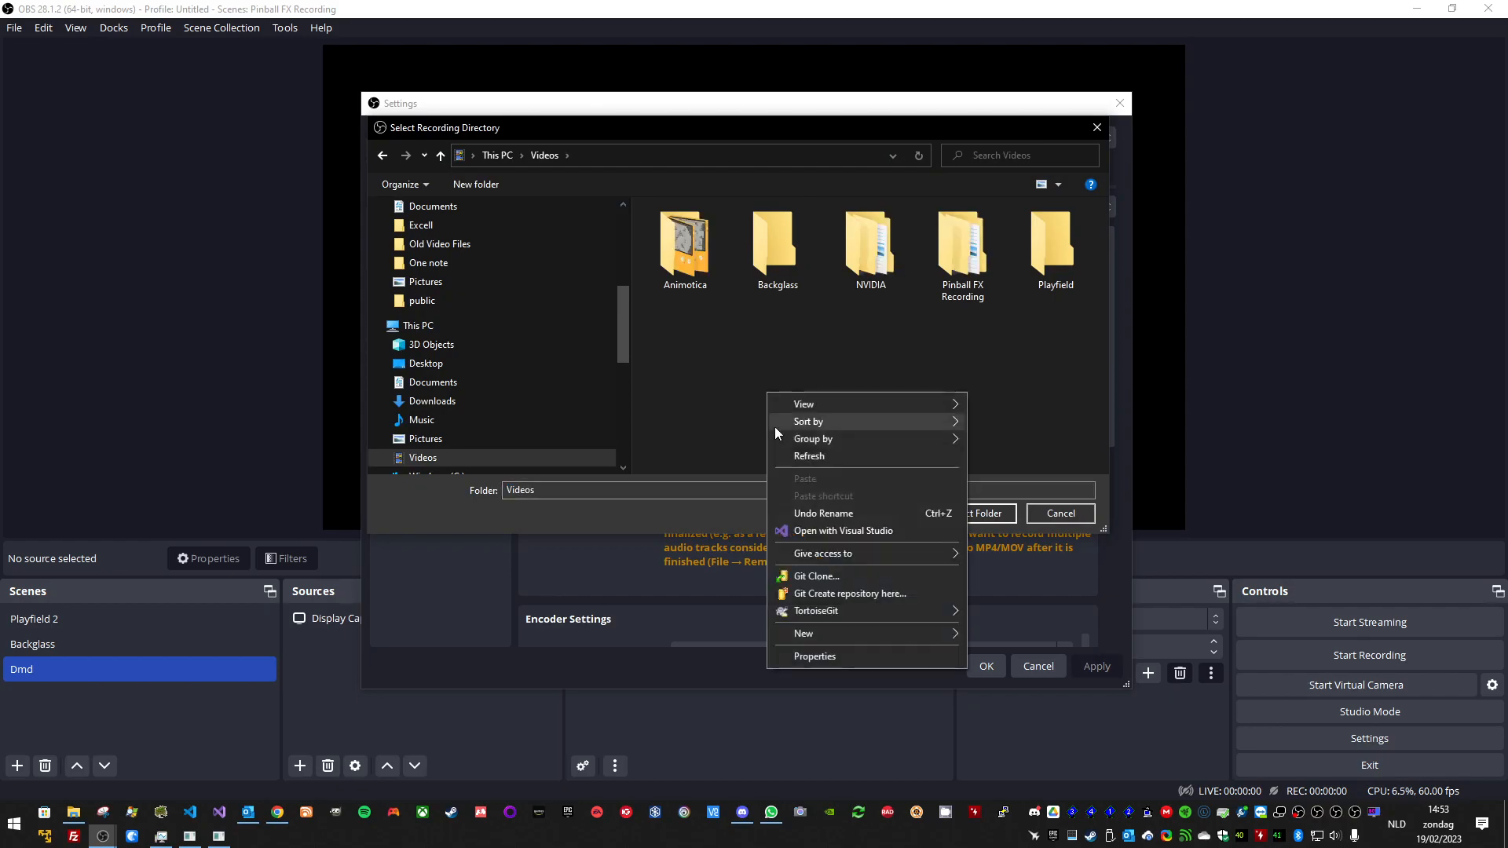
pyautogui.moveTo(877, 635)
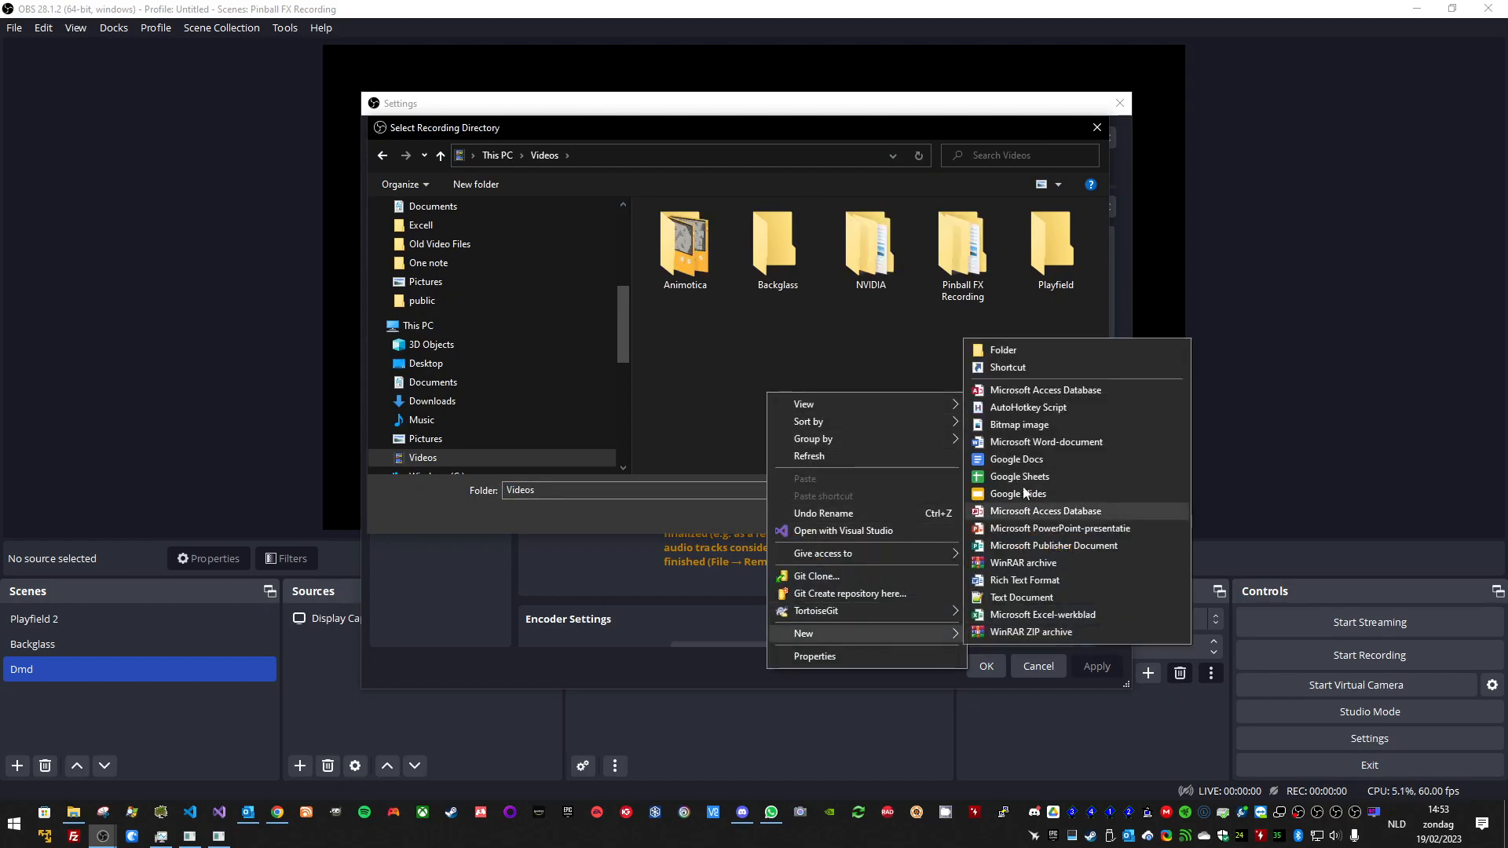
pyautogui.click(1009, 350)
pyautogui.write('dmd')
pyautogui.click(718, 358)
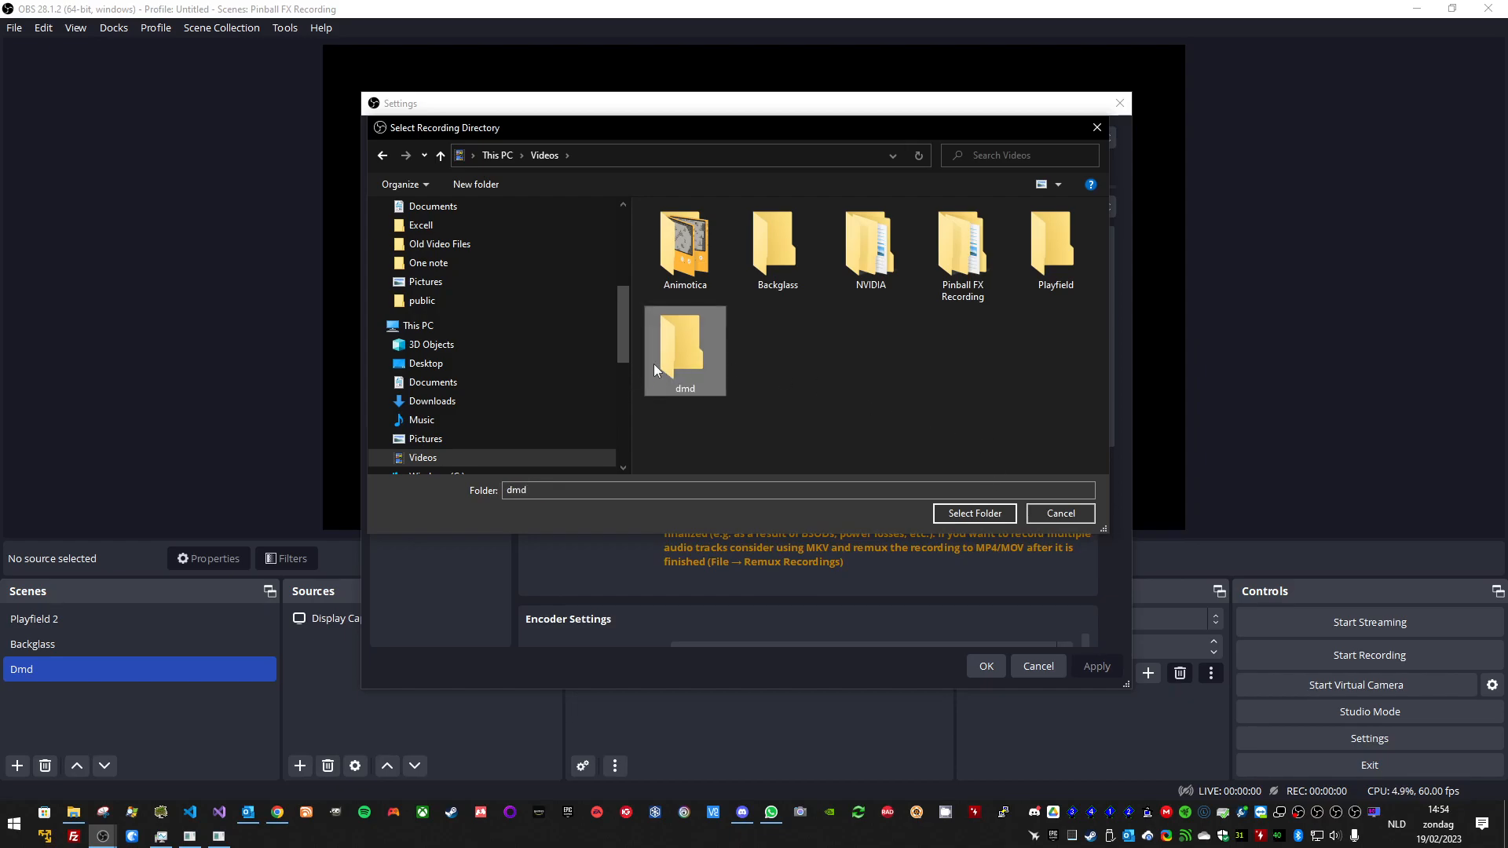
# Step: Set the dmd folder as the recording path and save the settings
pyautogui.doubleClick(680, 341)
pyautogui.click(975, 513)
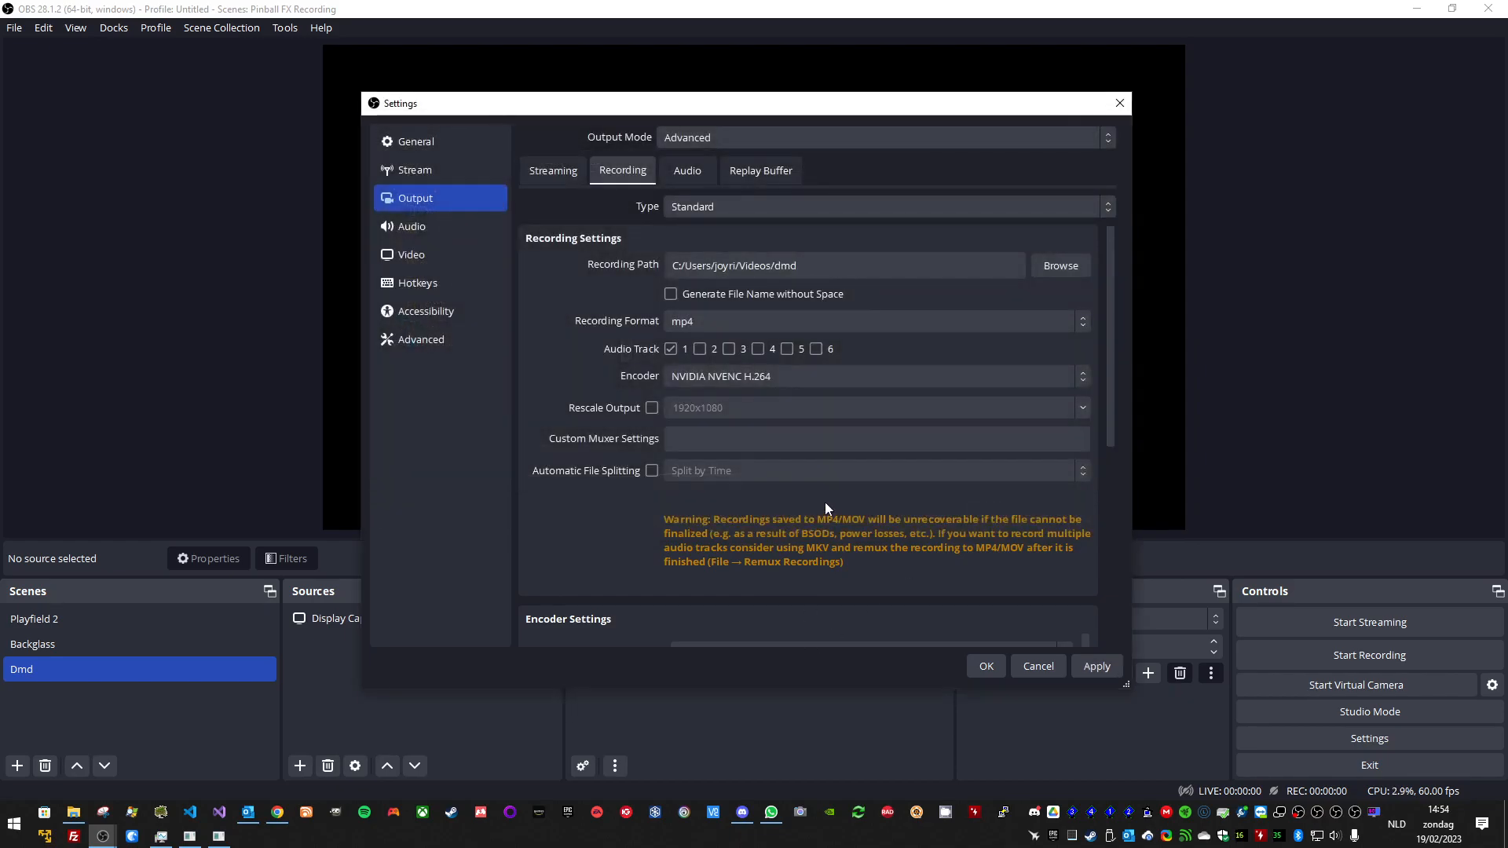
pyautogui.click(998, 666)
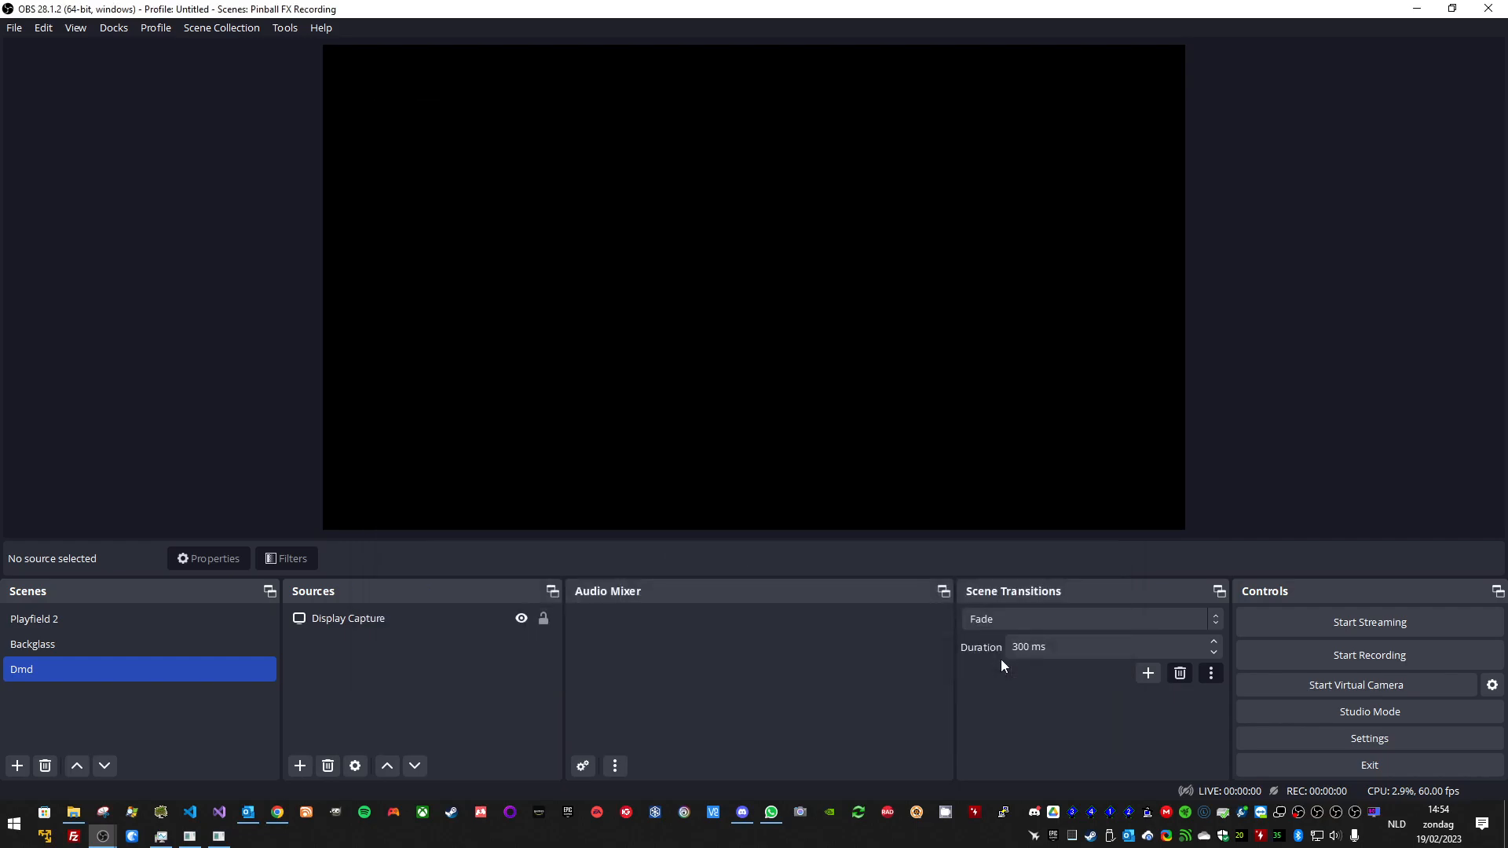
# Step: In the OBS instance that is currently recording, clear the Start Recording and Stop Recording hotkeys and close its settings
pyautogui.moveTo(105, 837)
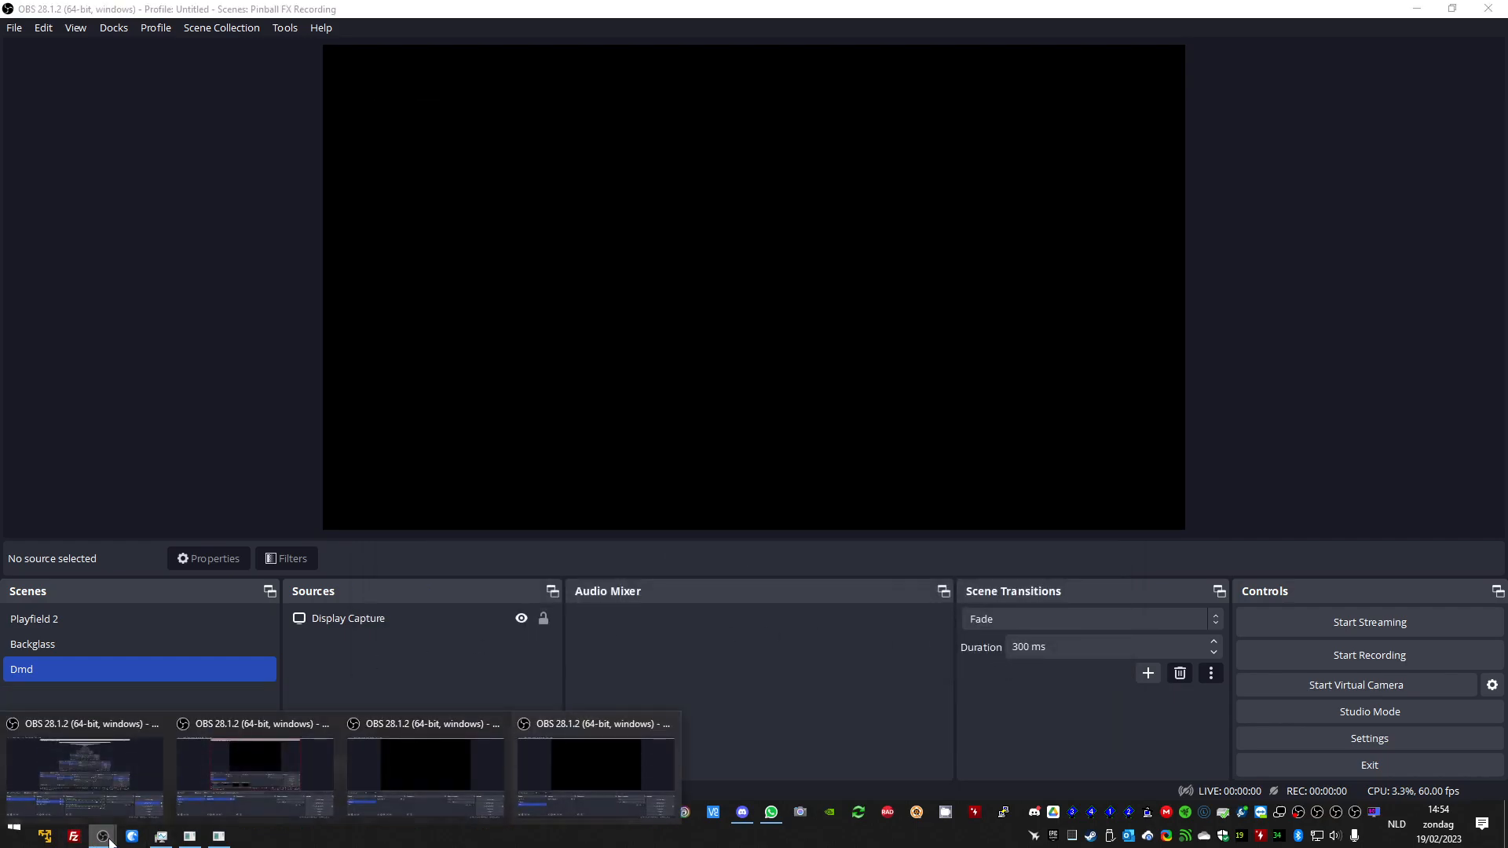
pyautogui.click(108, 786)
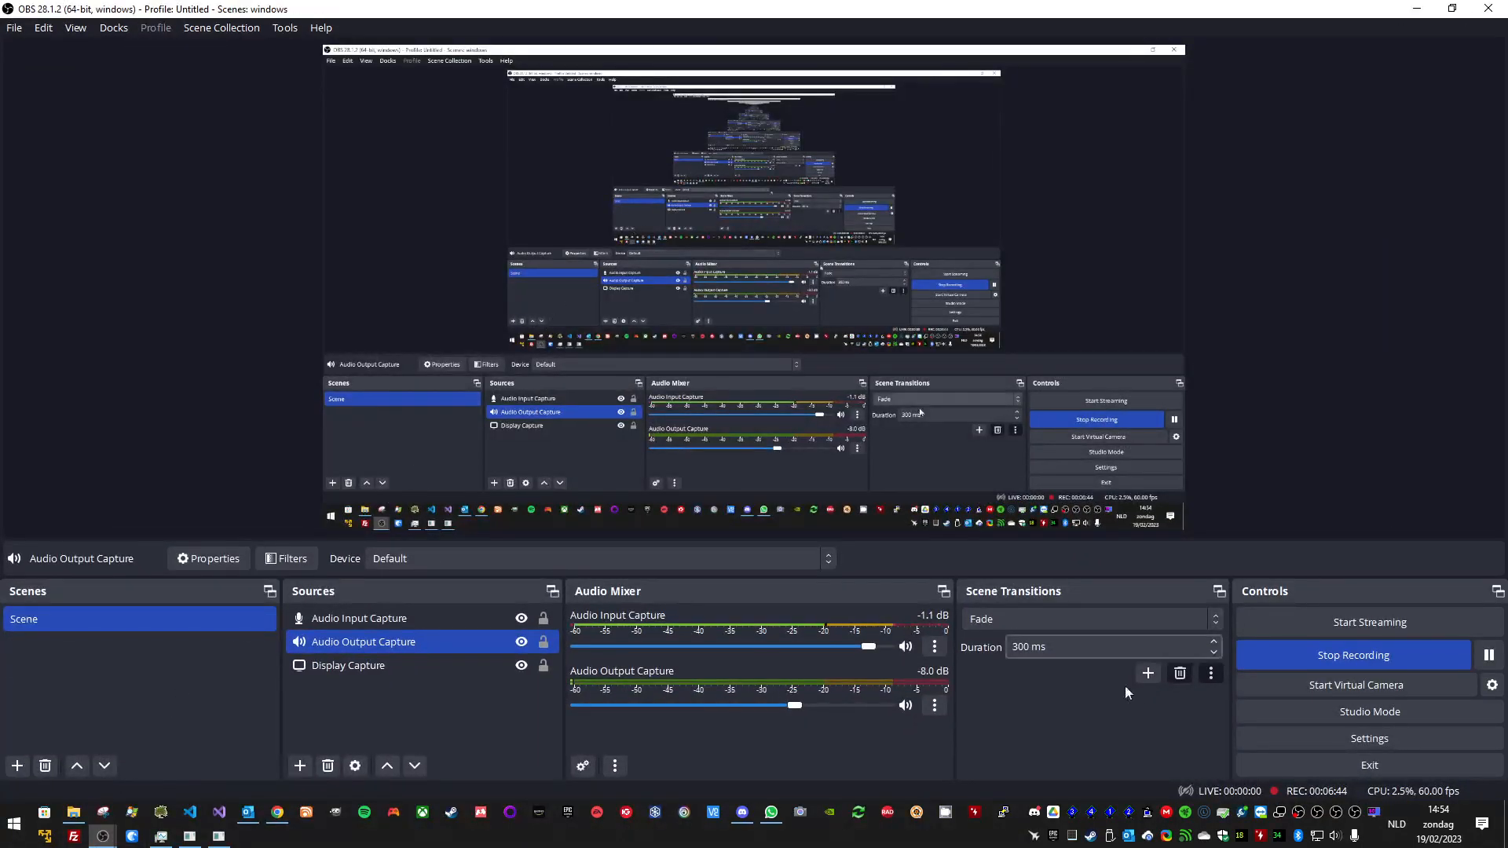
pyautogui.click(1343, 739)
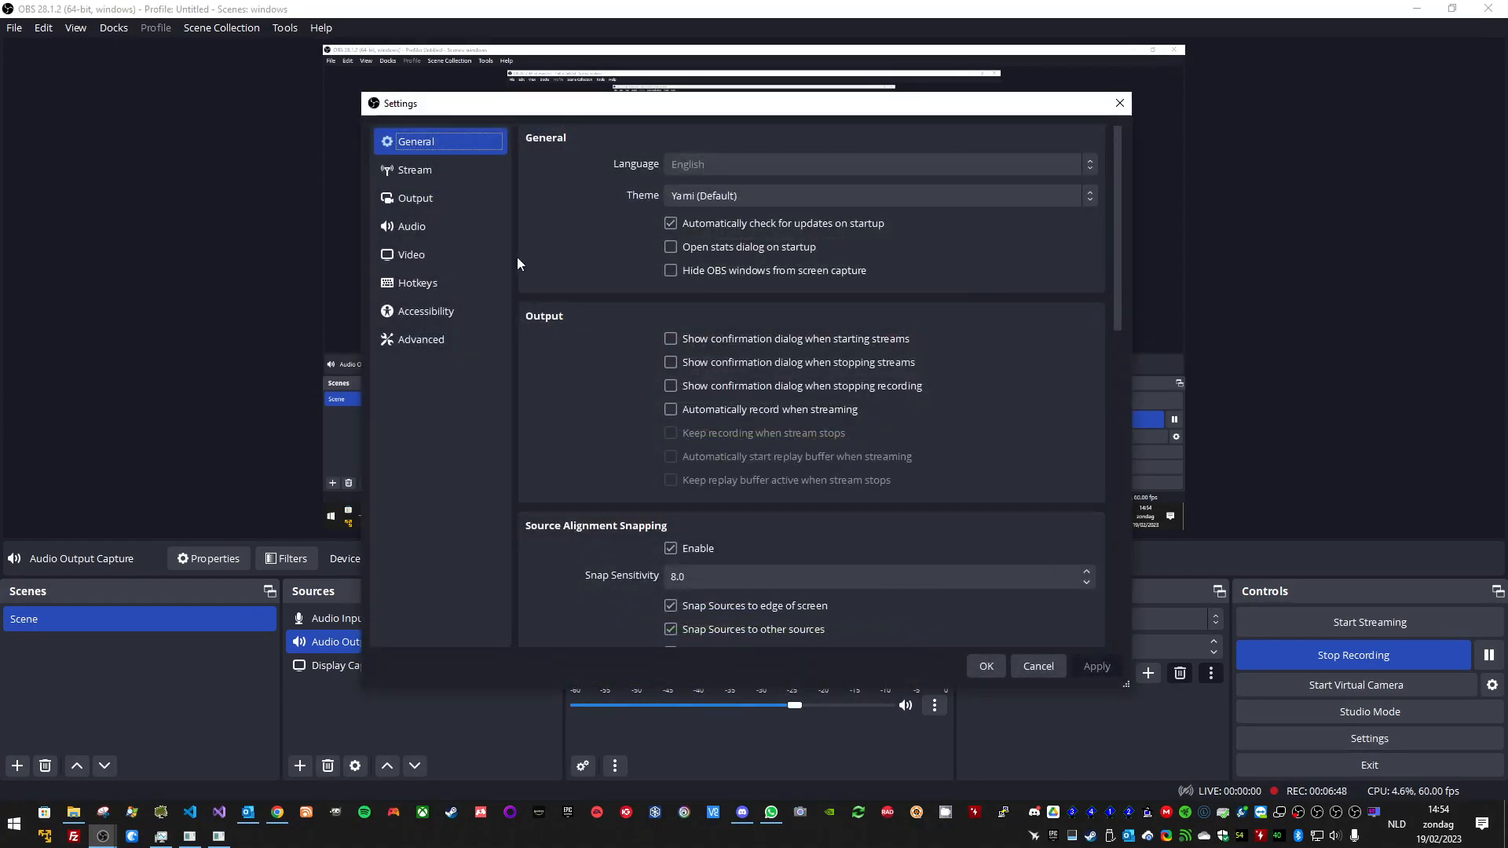
pyautogui.click(439, 286)
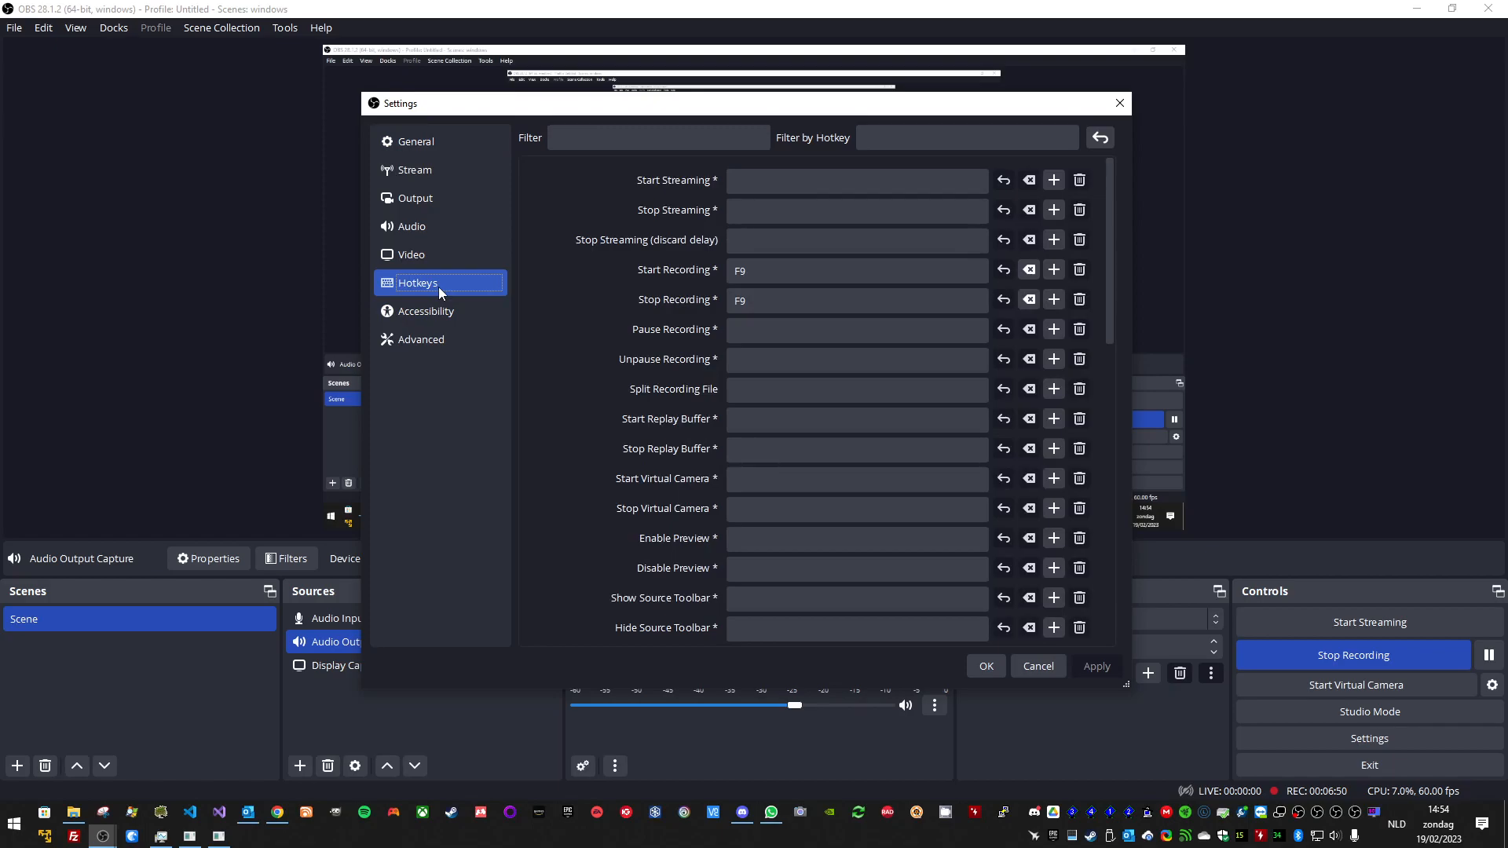
pyautogui.click(828, 270)
pyautogui.press('F9')
pyautogui.press('BackSpace')
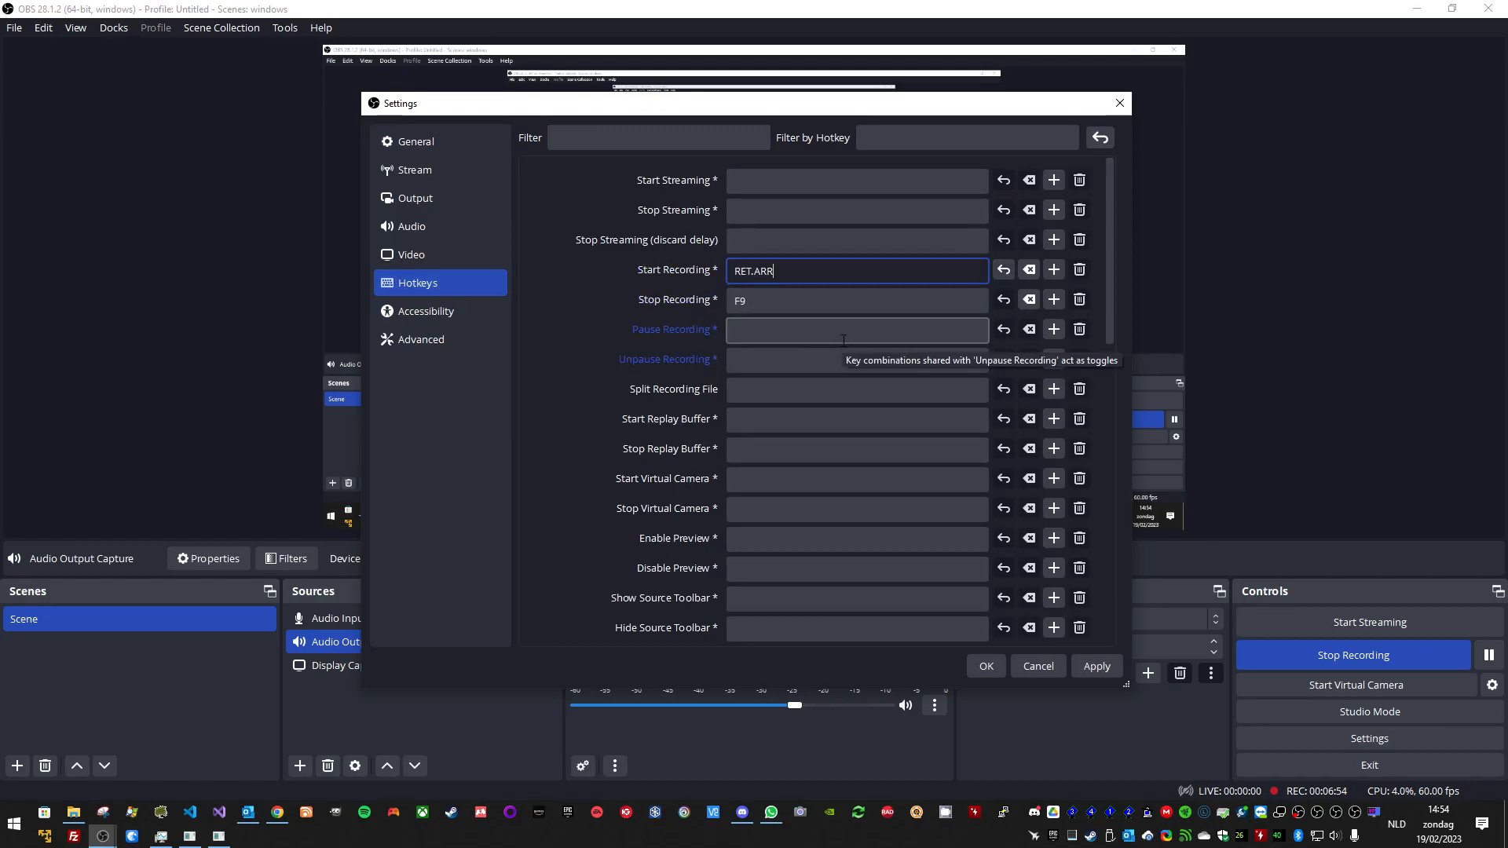
pyautogui.click(1030, 270)
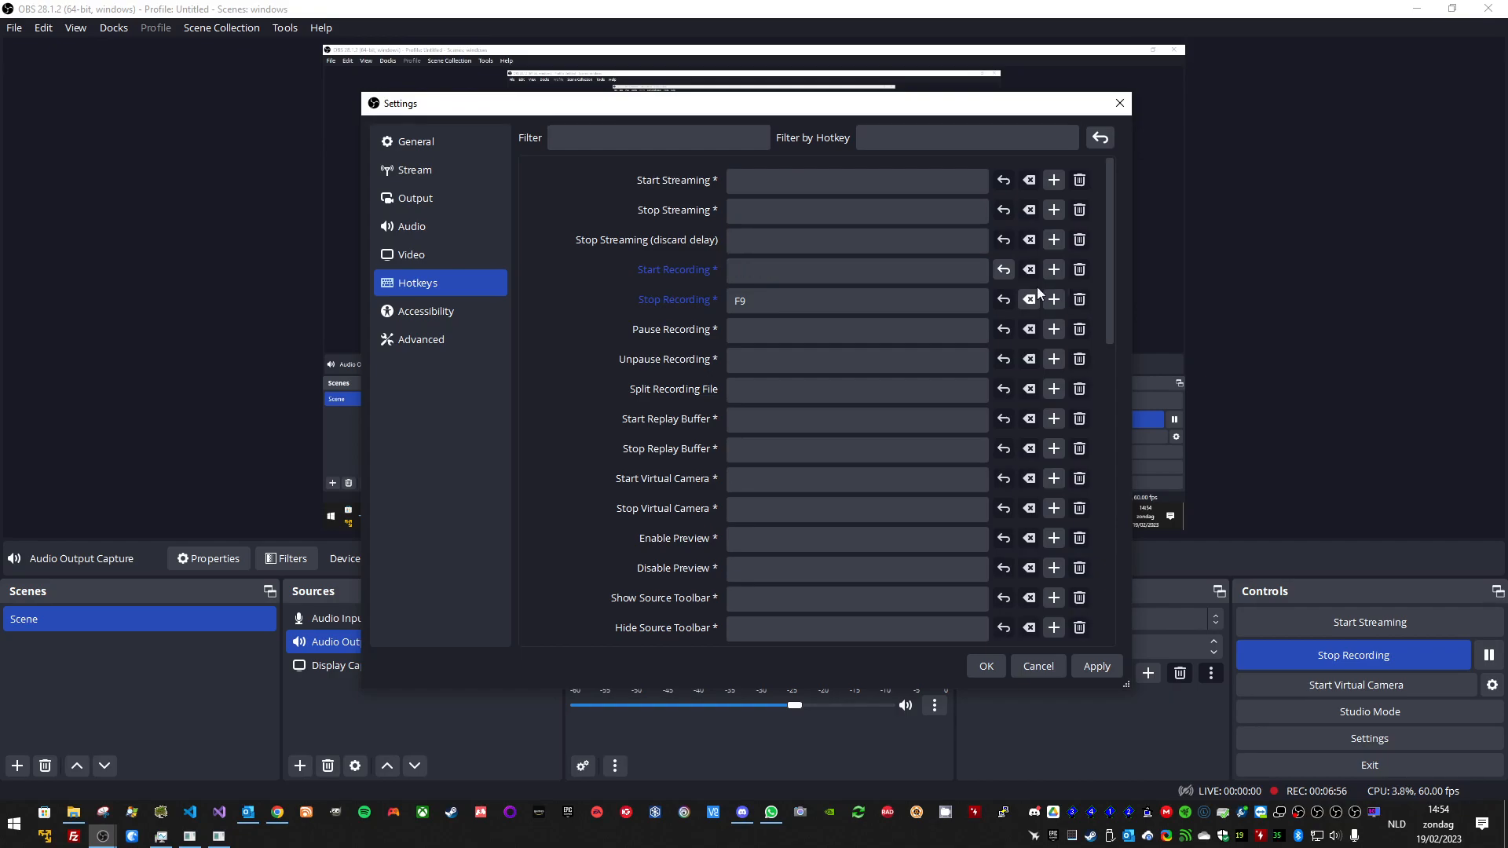
pyautogui.click(1029, 299)
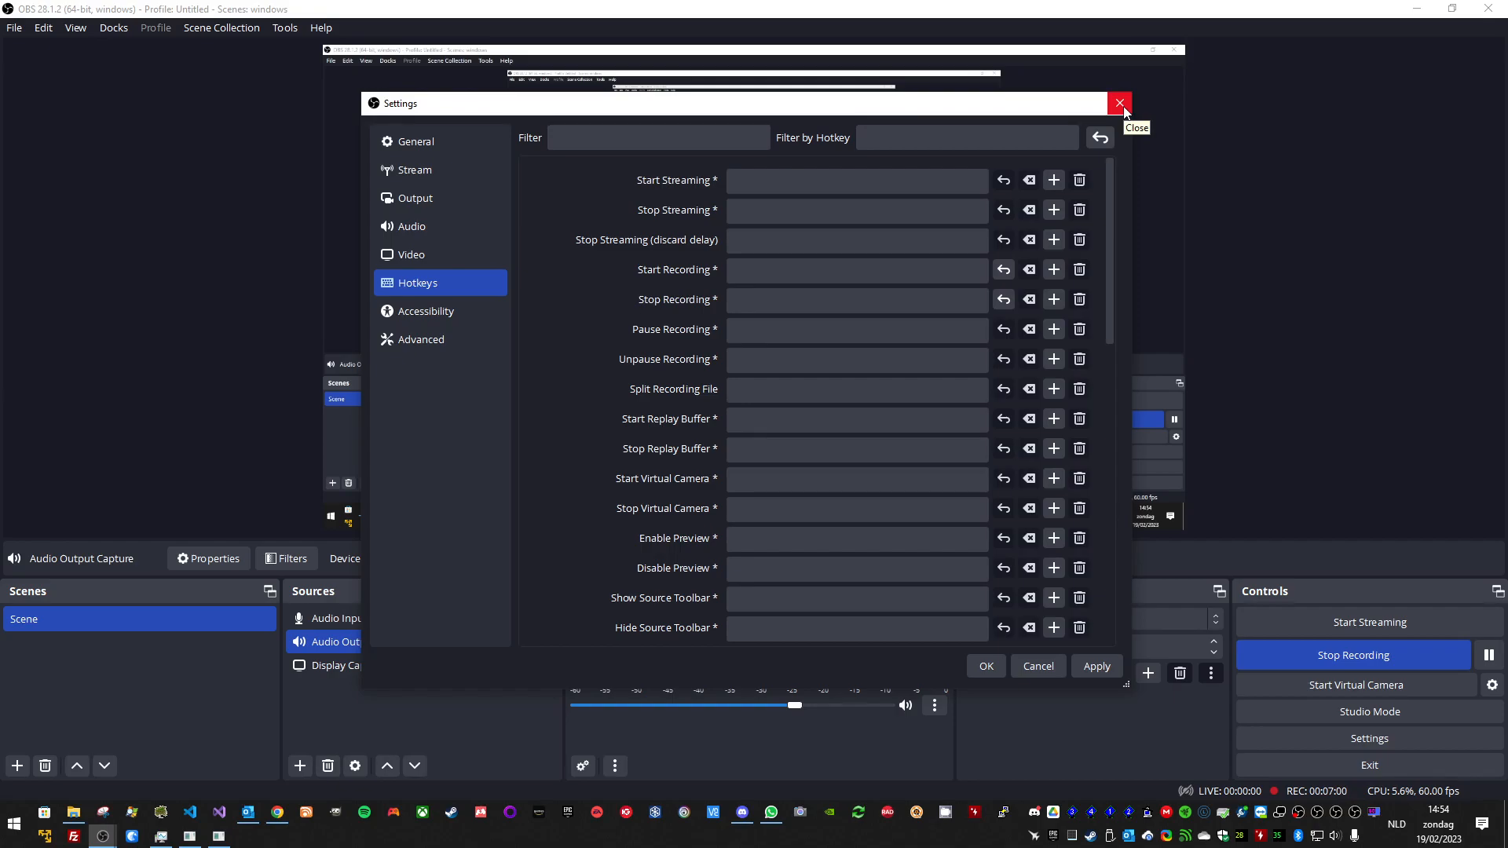
pyautogui.click(1123, 110)
pyautogui.click(729, 413)
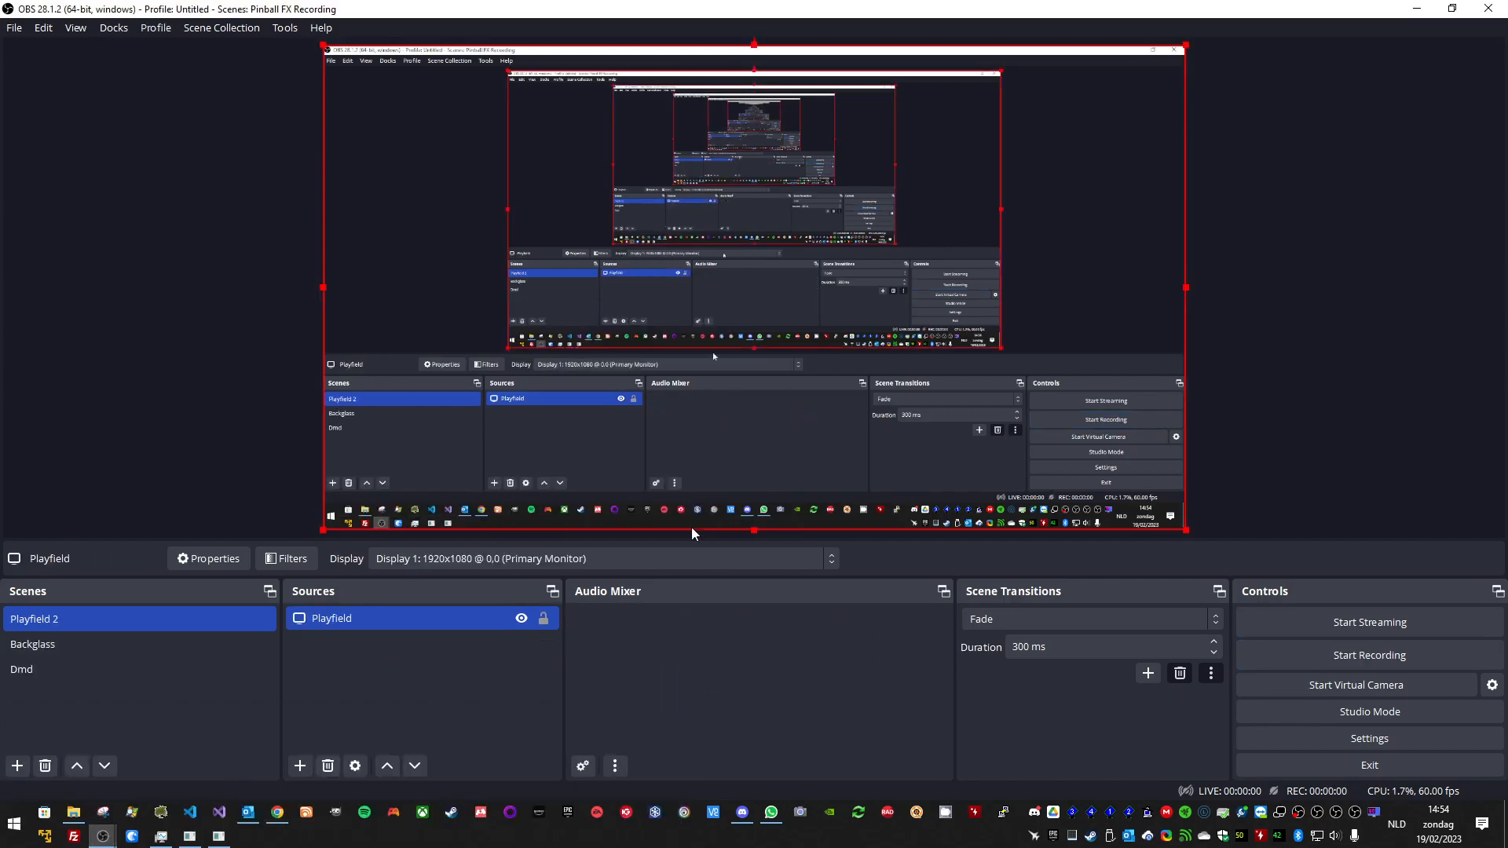
# Step: Switch to the OBS instance with the Dmd scene selected and examine its Start Recording and Stop Recording hotkeys
pyautogui.moveTo(100, 835)
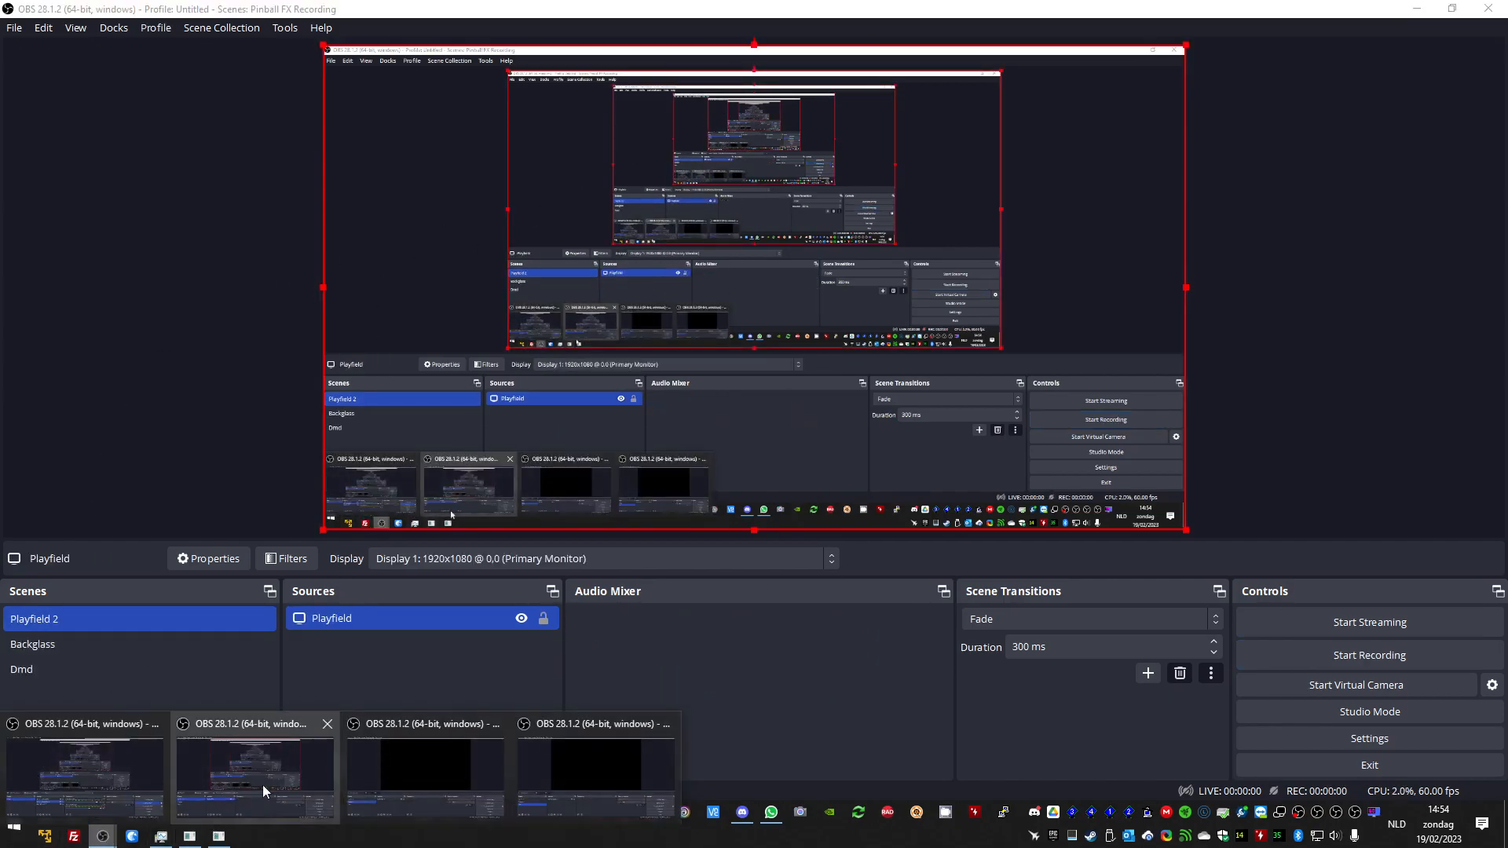
pyautogui.click(470, 753)
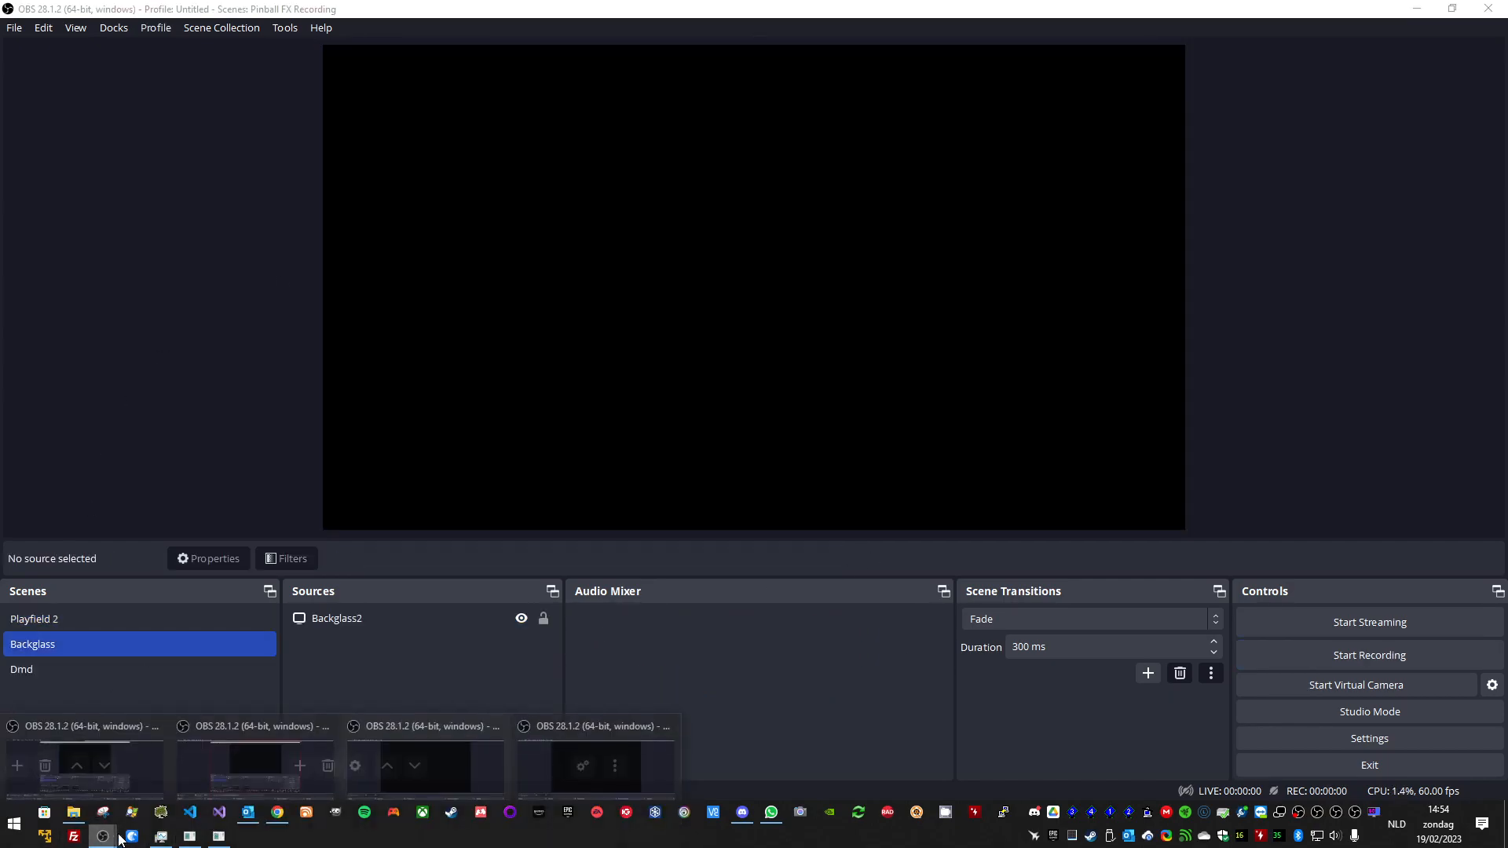
pyautogui.click(531, 753)
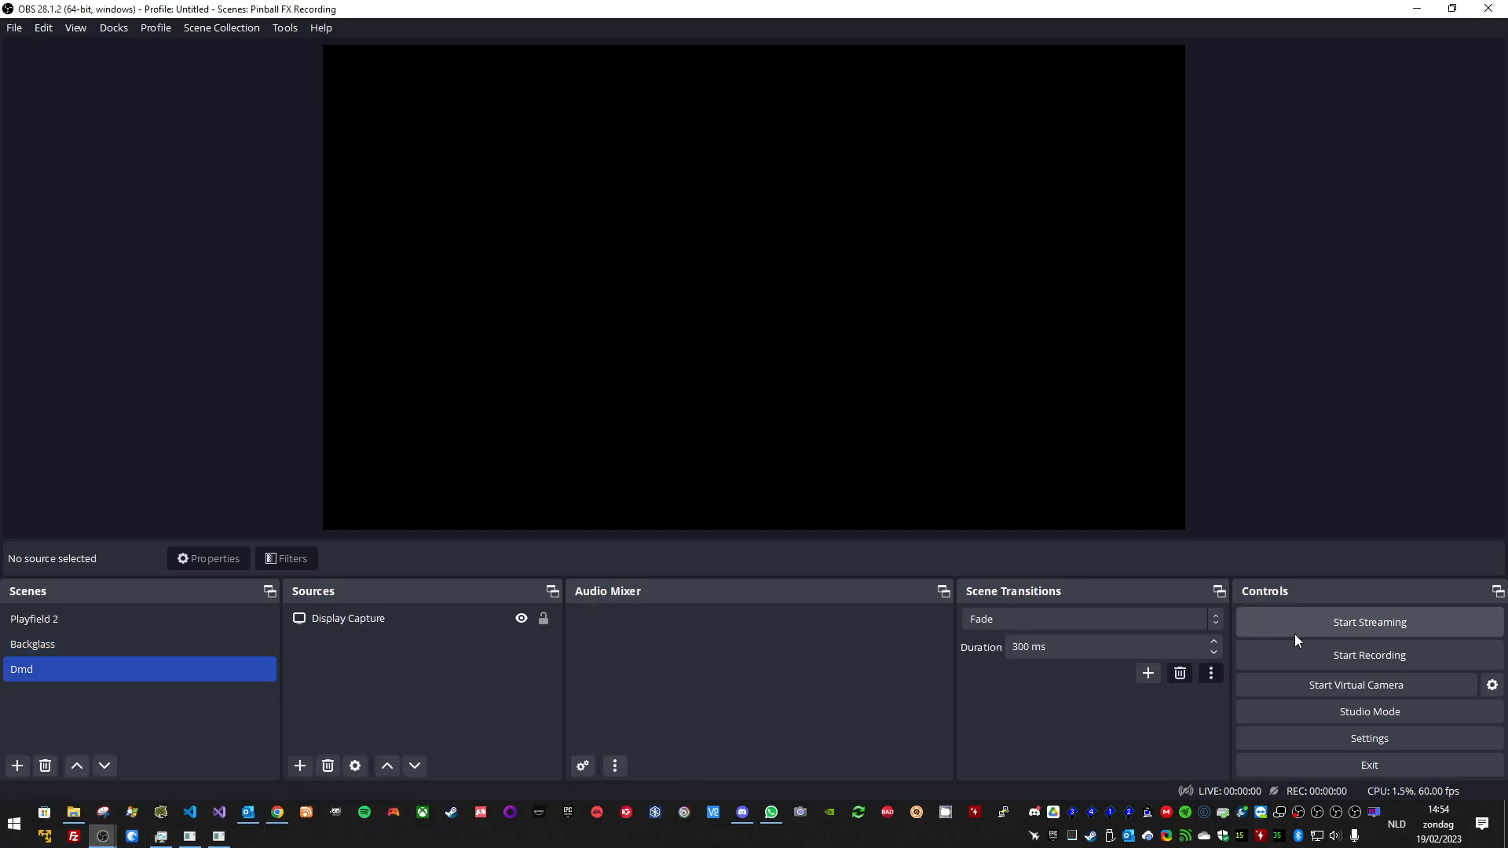
pyautogui.click(1347, 739)
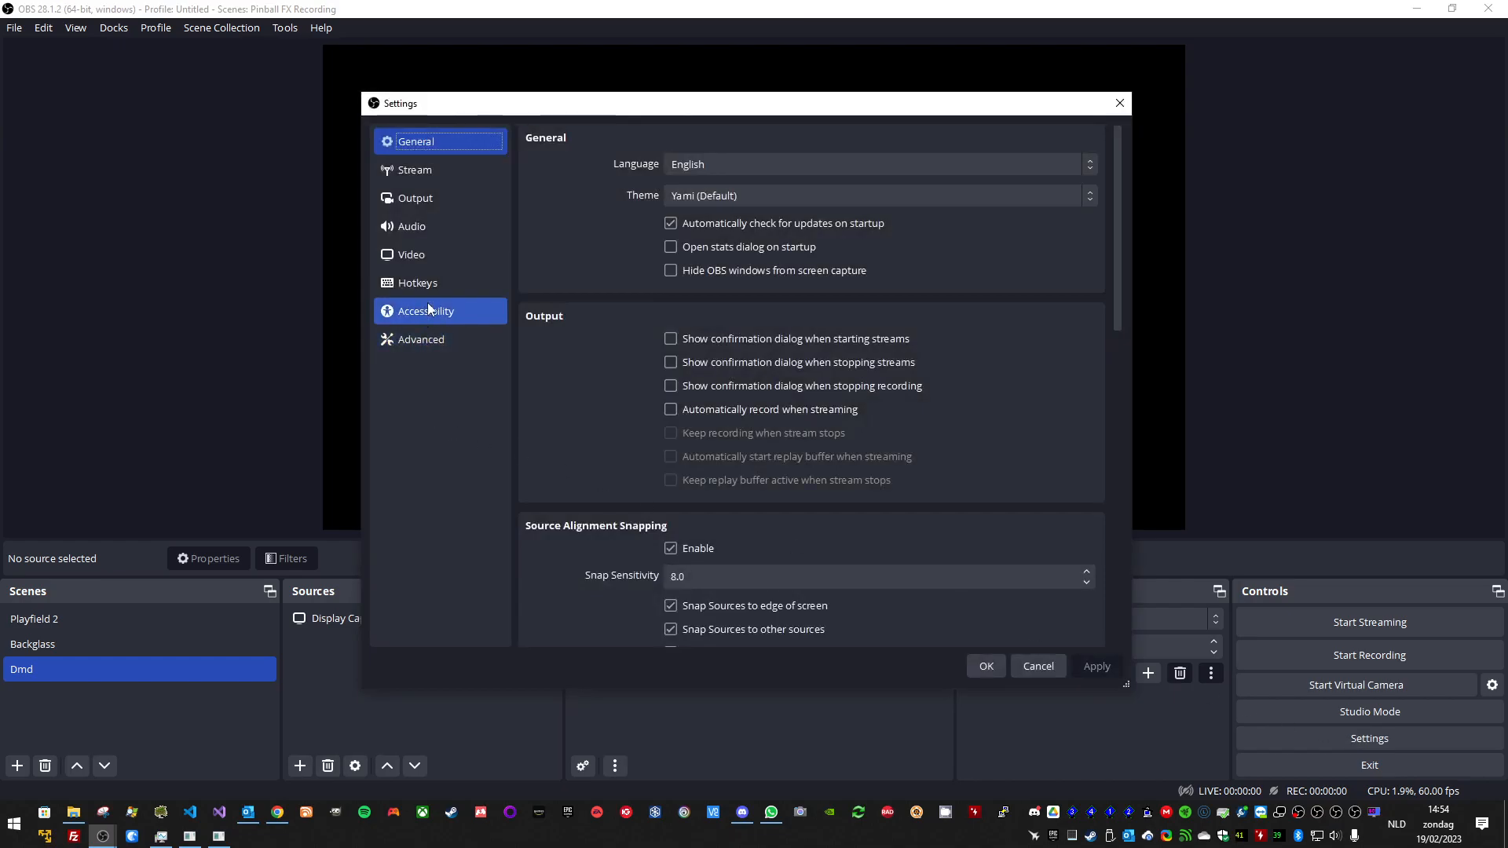
pyautogui.click(434, 284)
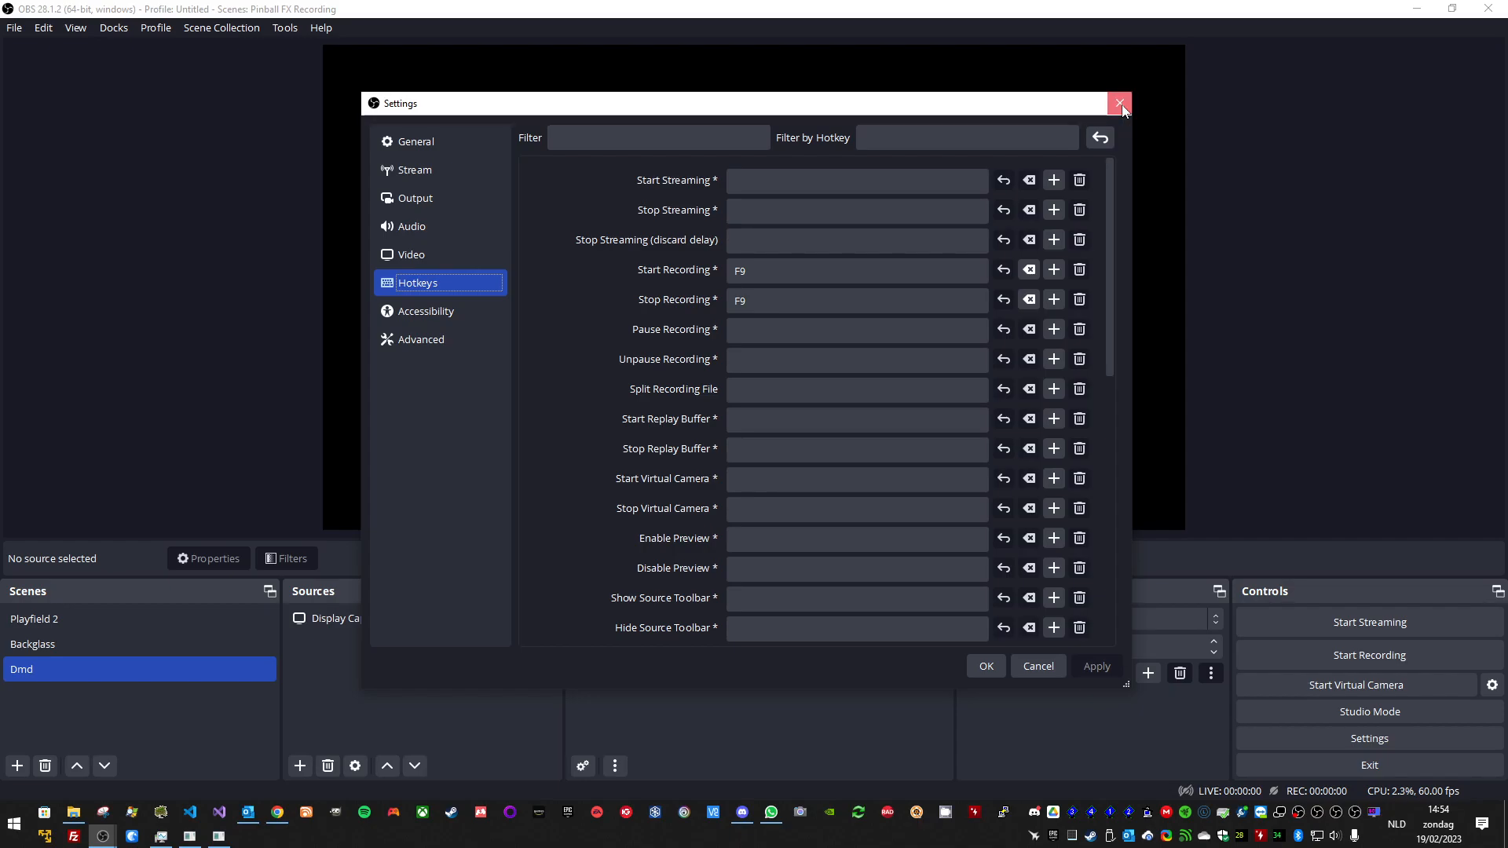
# Step: Close the Dmd instance's settings, minimize the OBS windows and launch Pinball FX from the desktop
pyautogui.click(1121, 105)
pyautogui.press('Up')
pyautogui.press('Up')
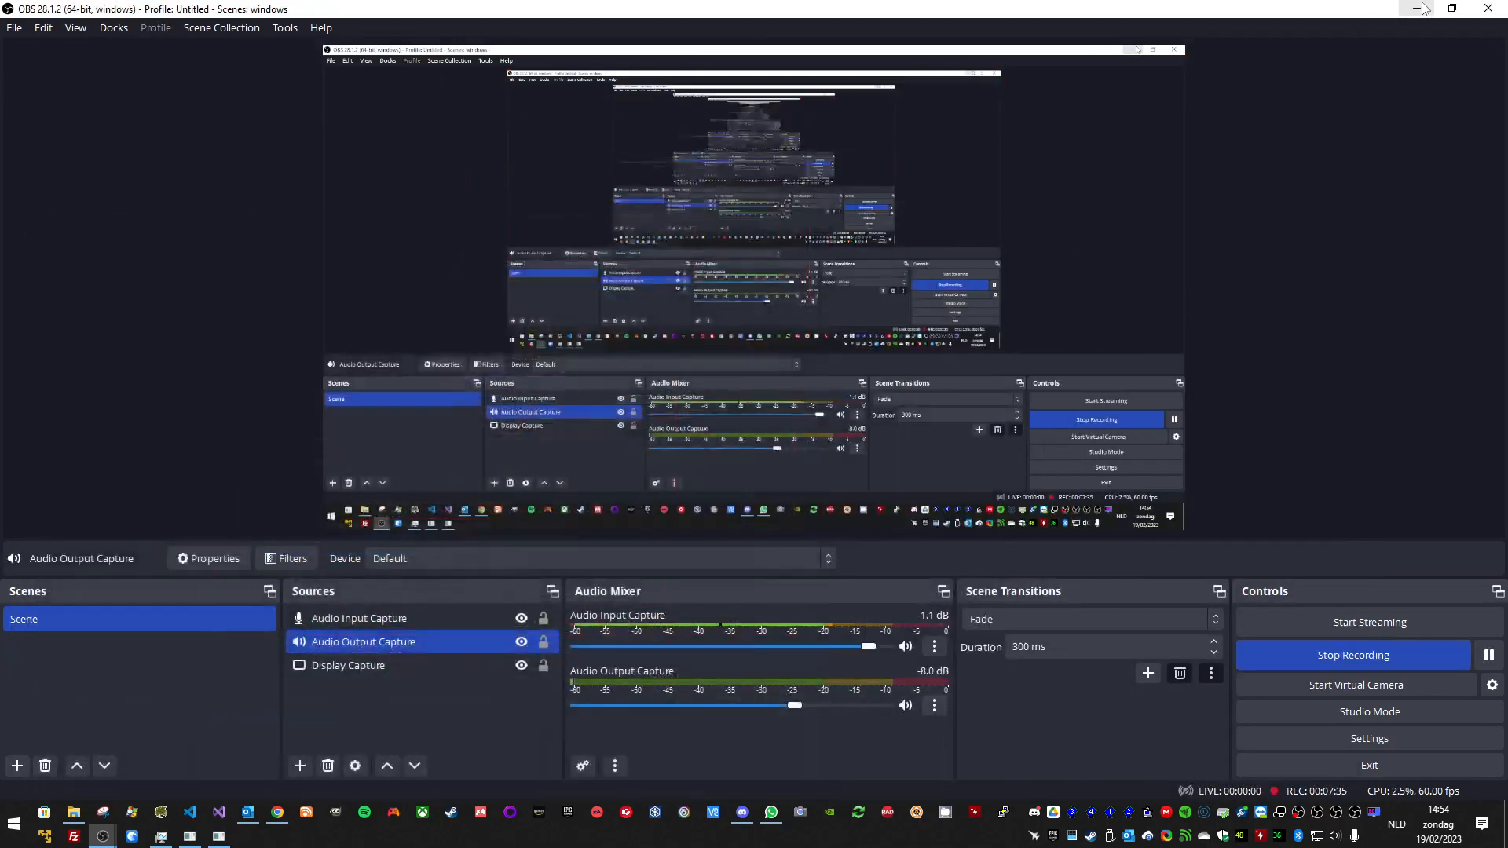
pyautogui.click(1422, 8)
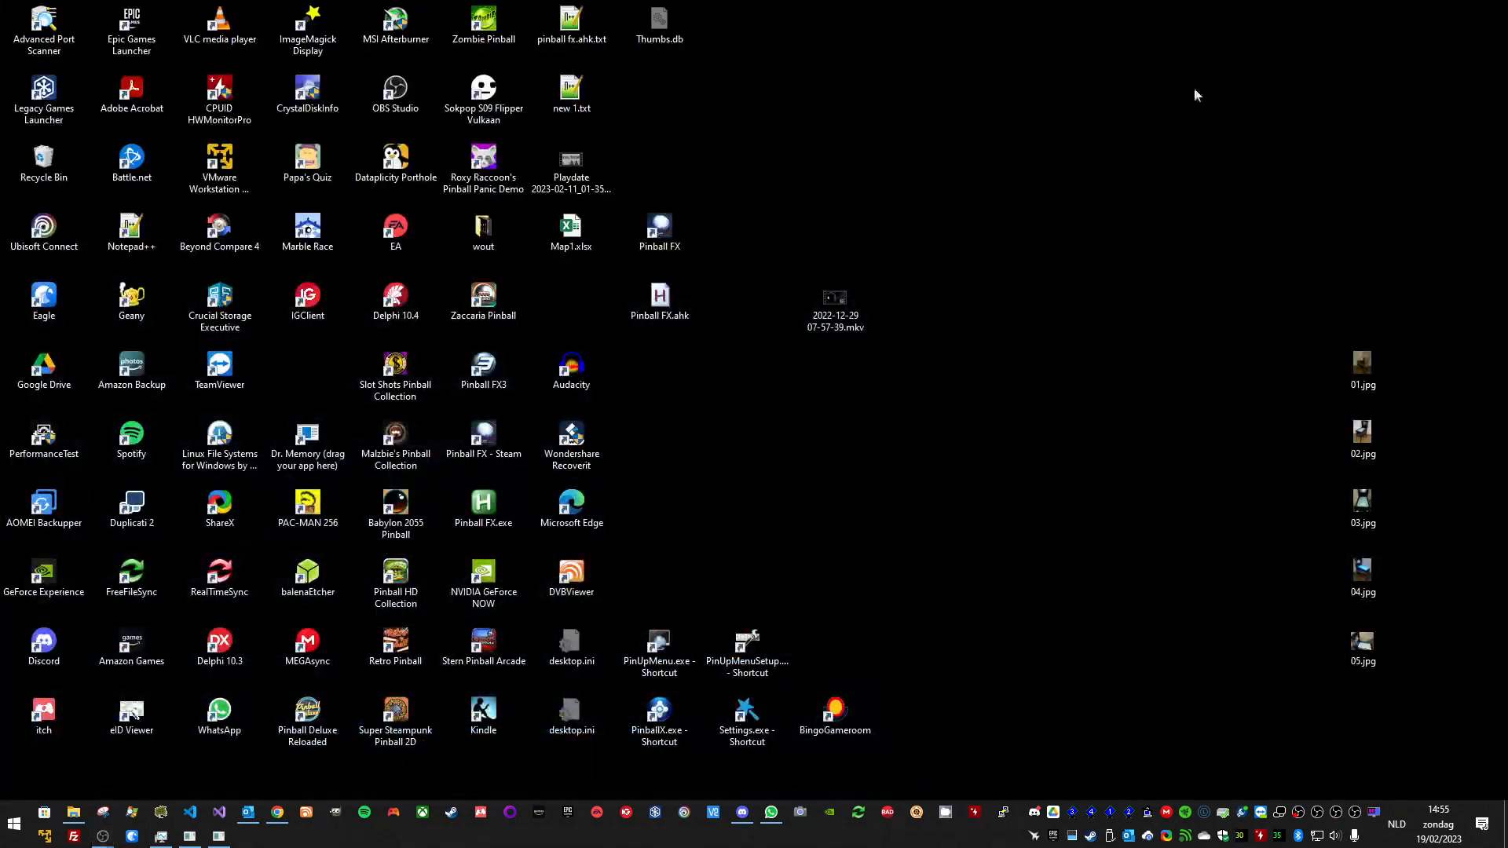
pyautogui.doubleClick(674, 246)
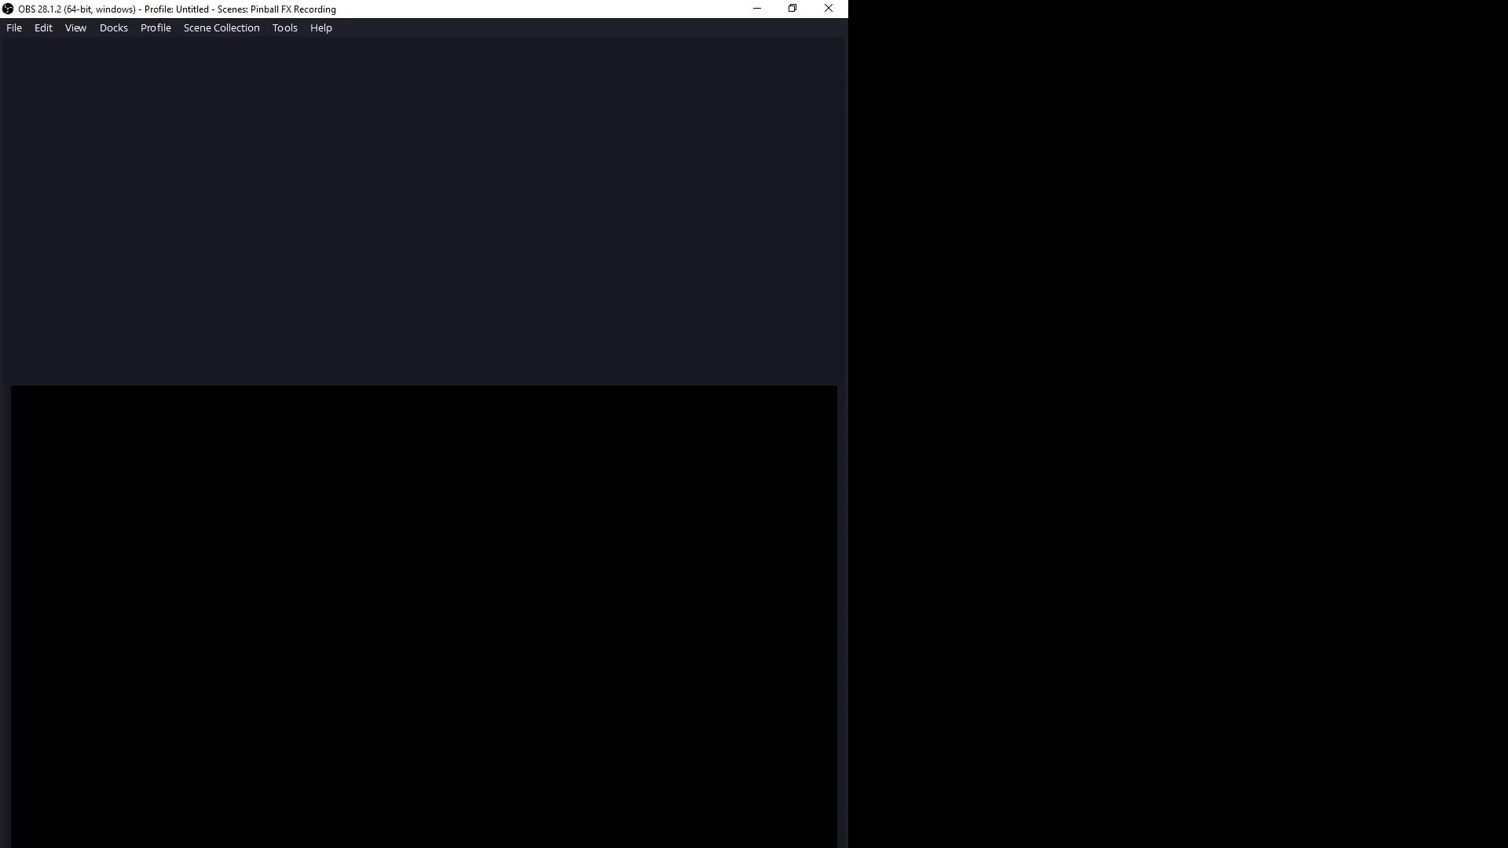
# Step: Open the Display Capture source's properties, examine the list of available displays and close the properties
pyautogui.doubleClick(236, 847)
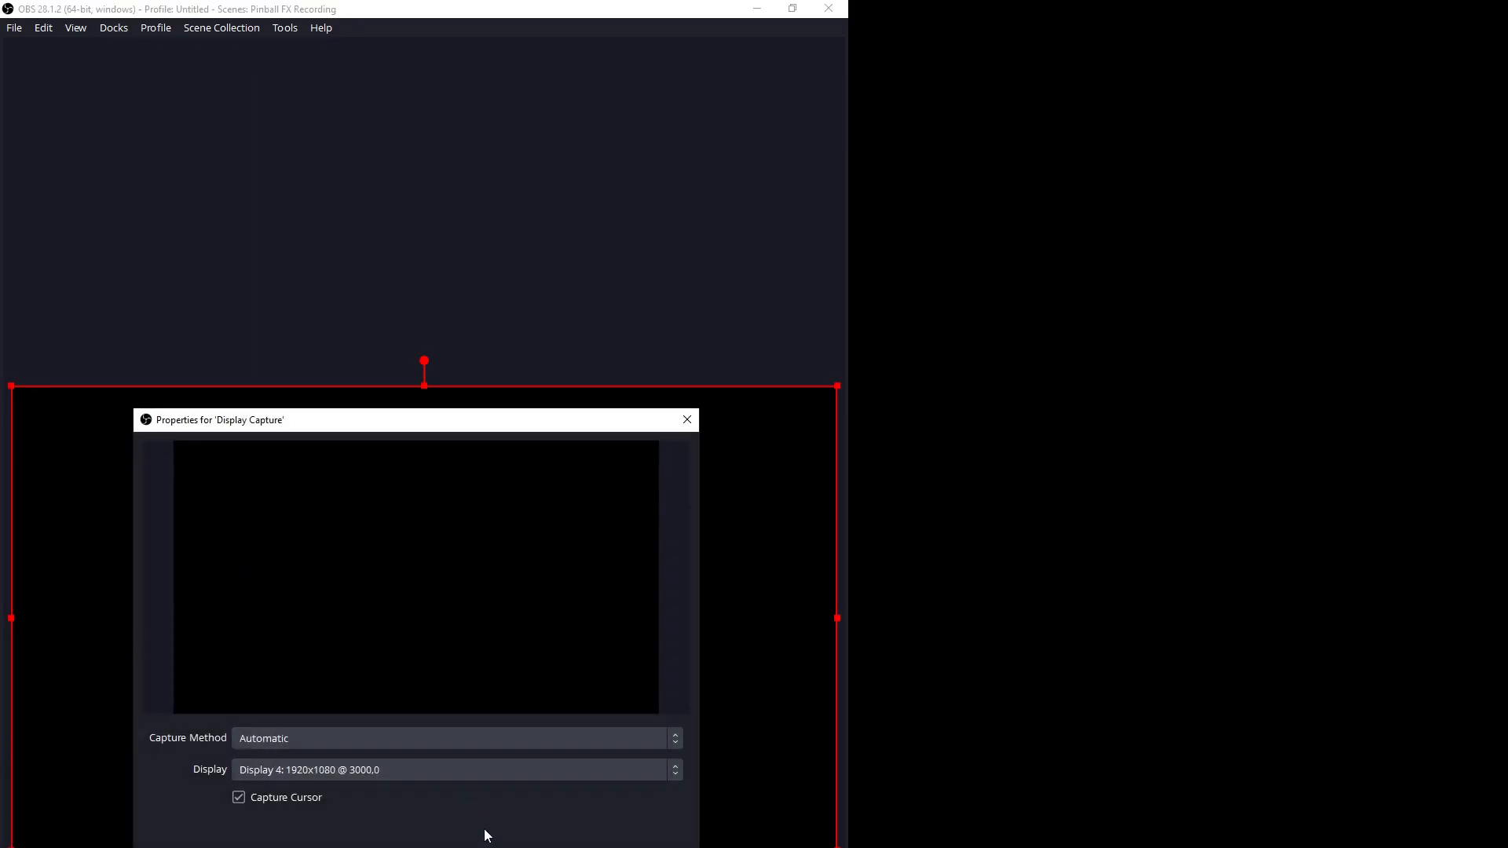
pyautogui.click(415, 778)
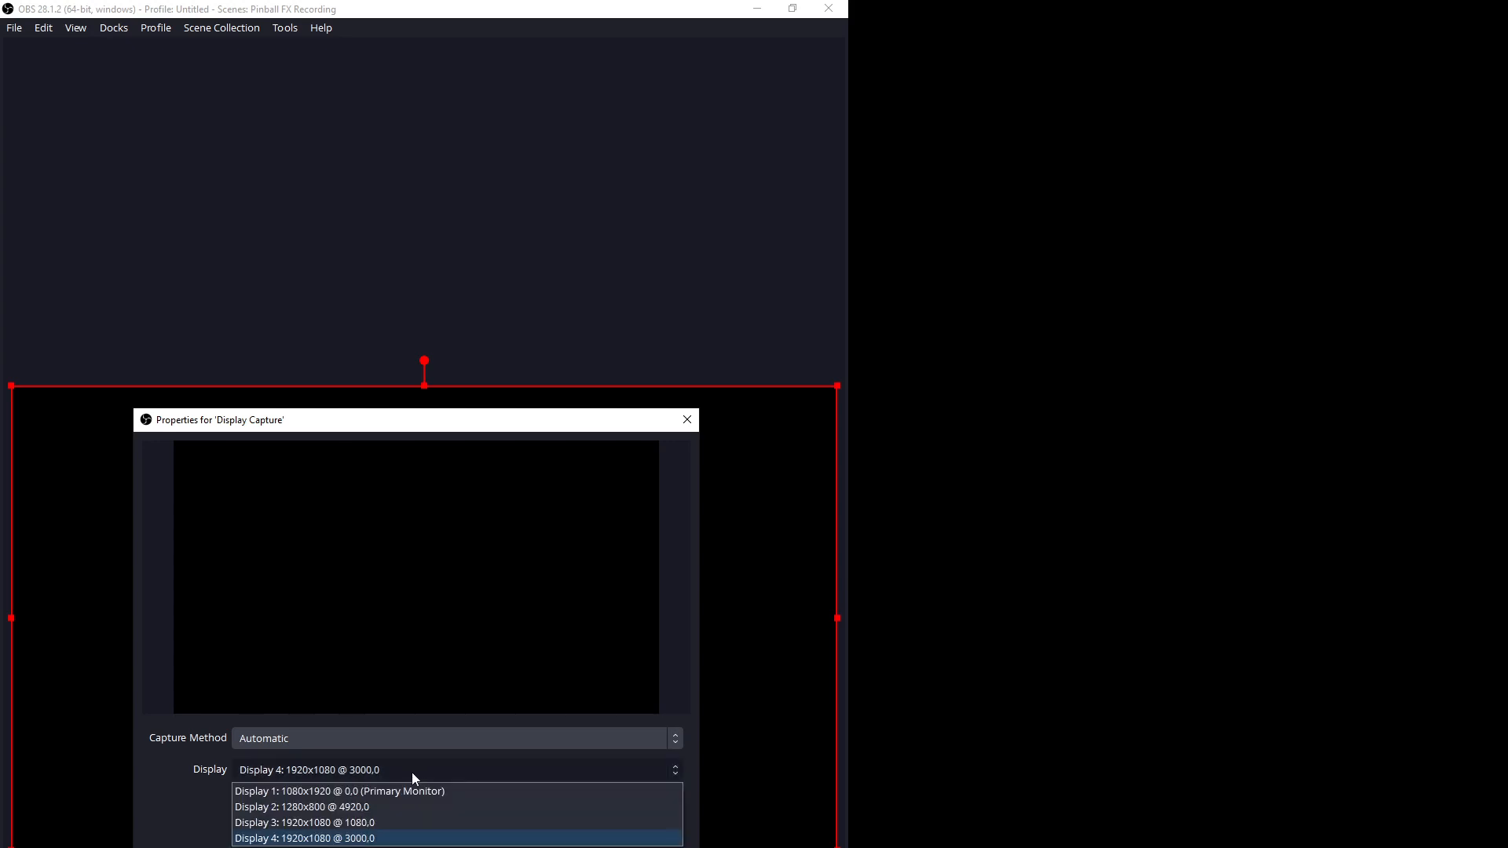
pyautogui.click(413, 774)
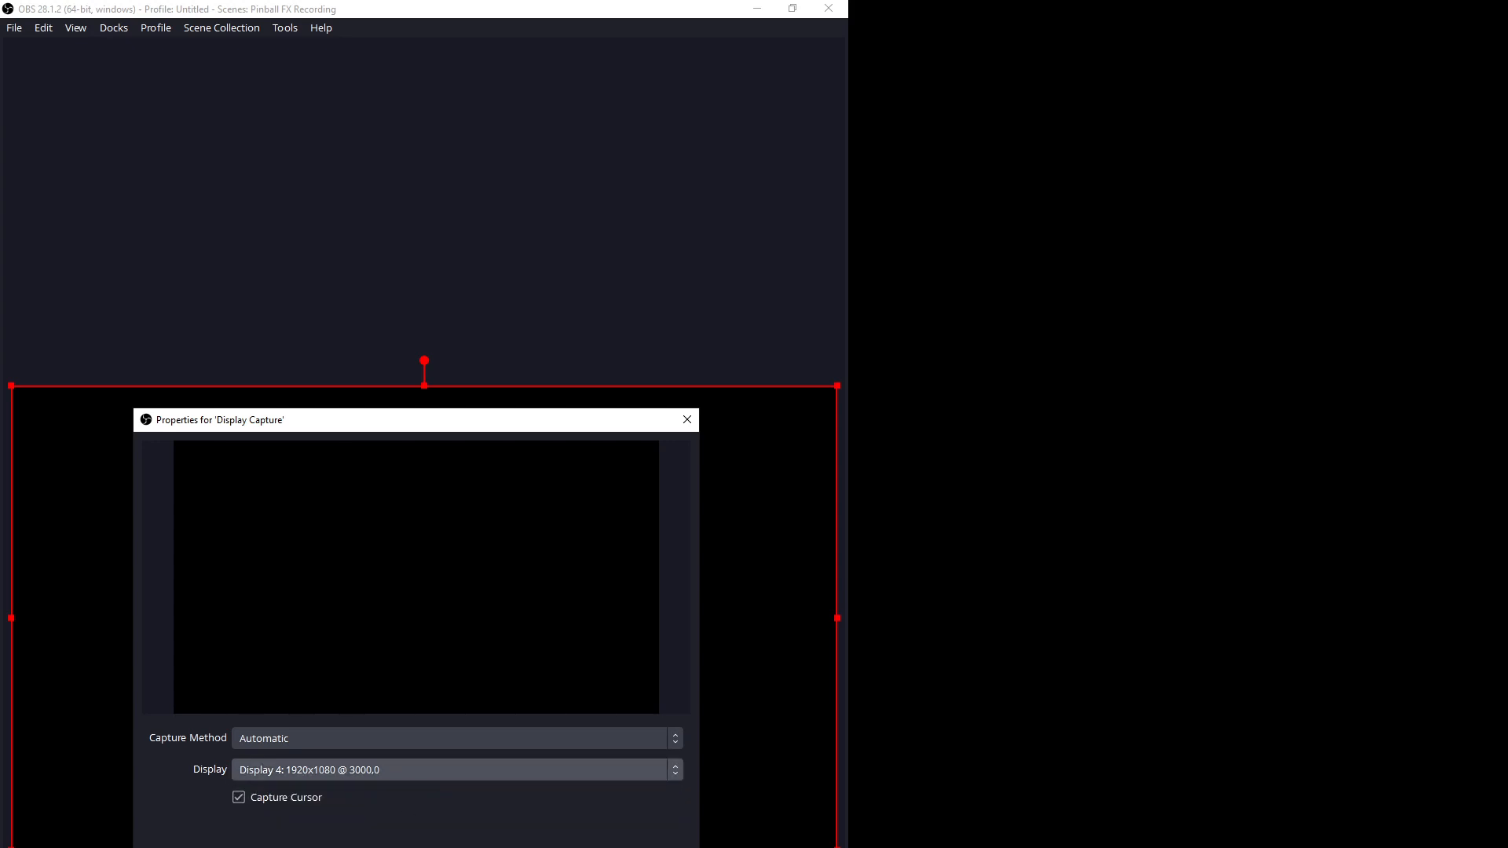
pyautogui.press('Return')
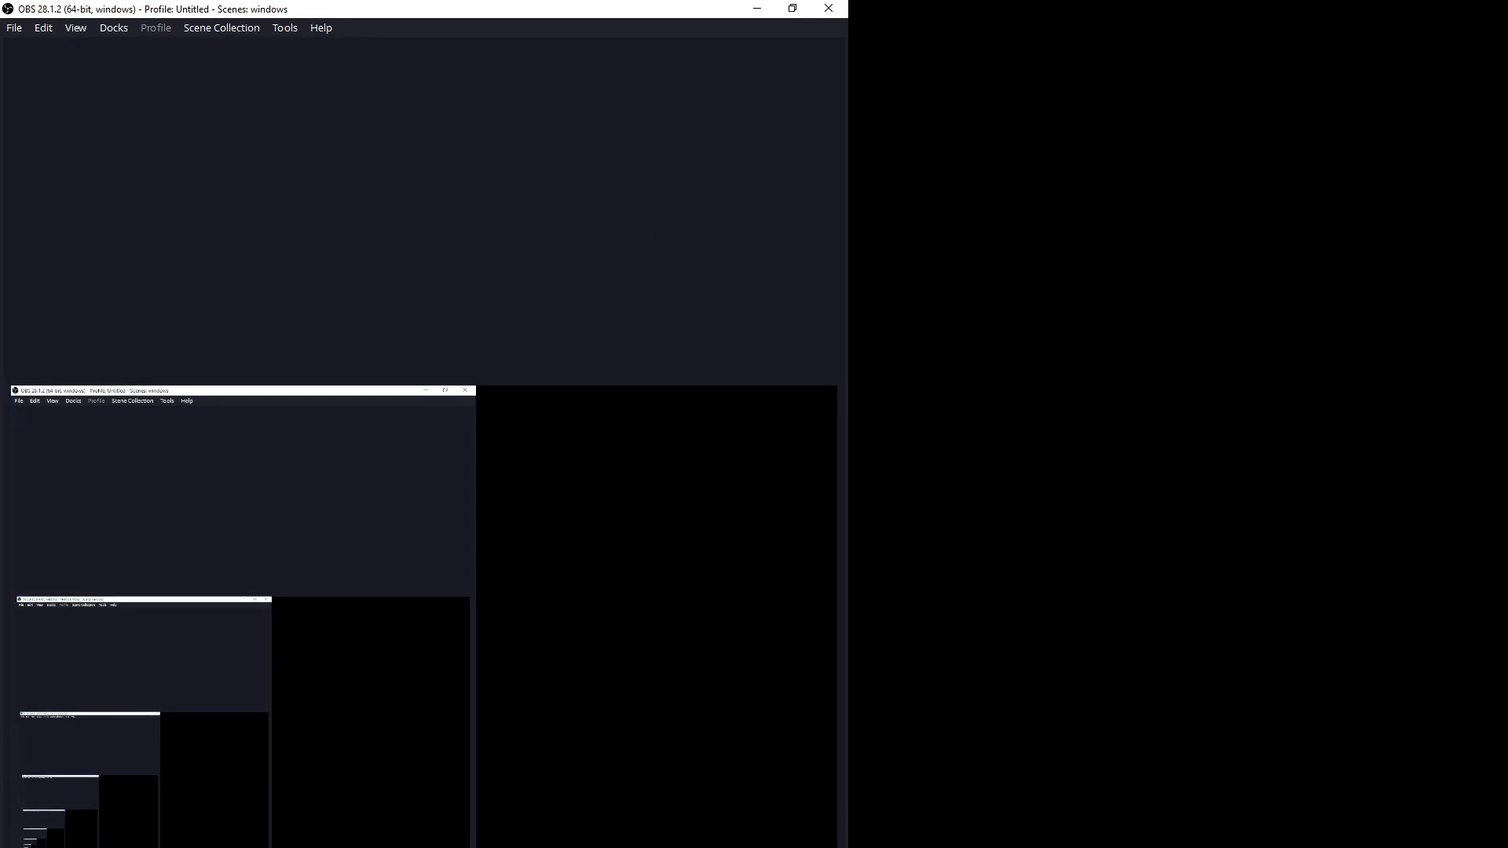
# Step: Switch to the playfield OBS instance and rotate its display capture 90 degrees clockwise to fill the landscape canvas
pyautogui.hotkey('alt', 'Tab')
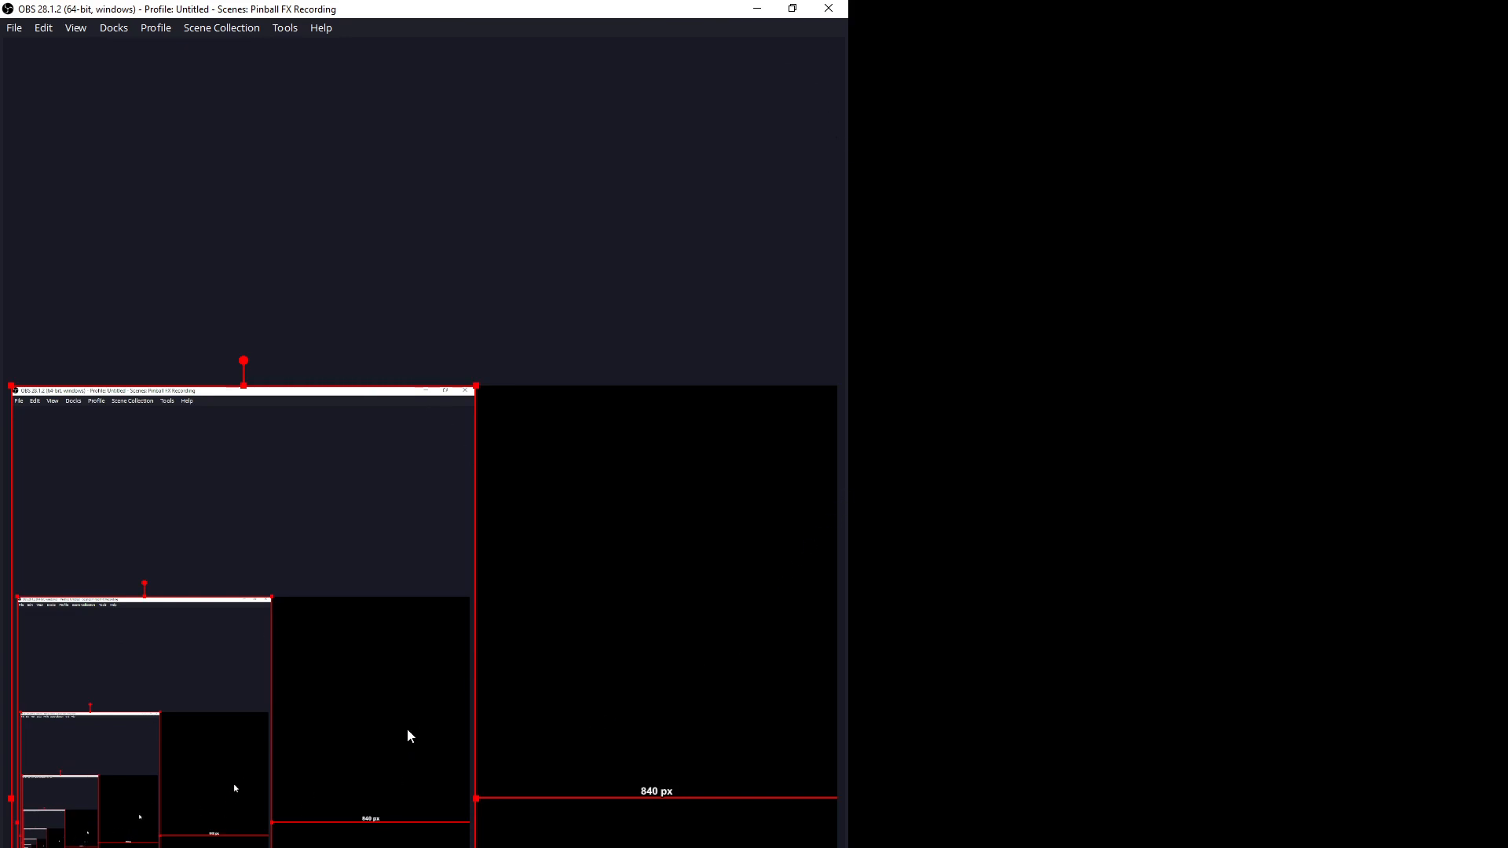
pyautogui.rightClick(408, 694)
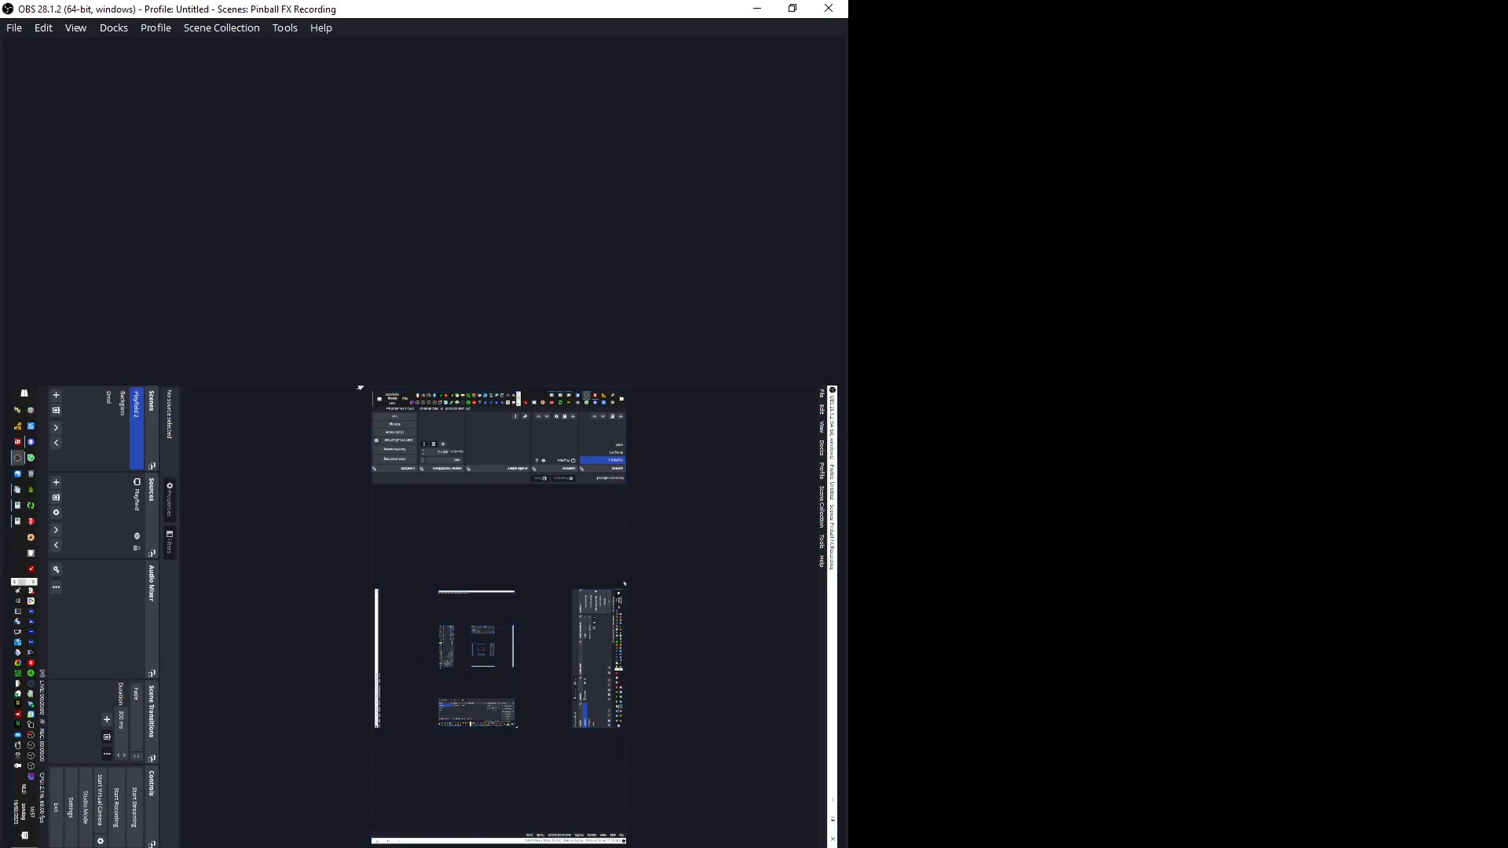
# Step: Return from the playfield OBS instance to the desktop and start Pinball FX
pyautogui.press('super')
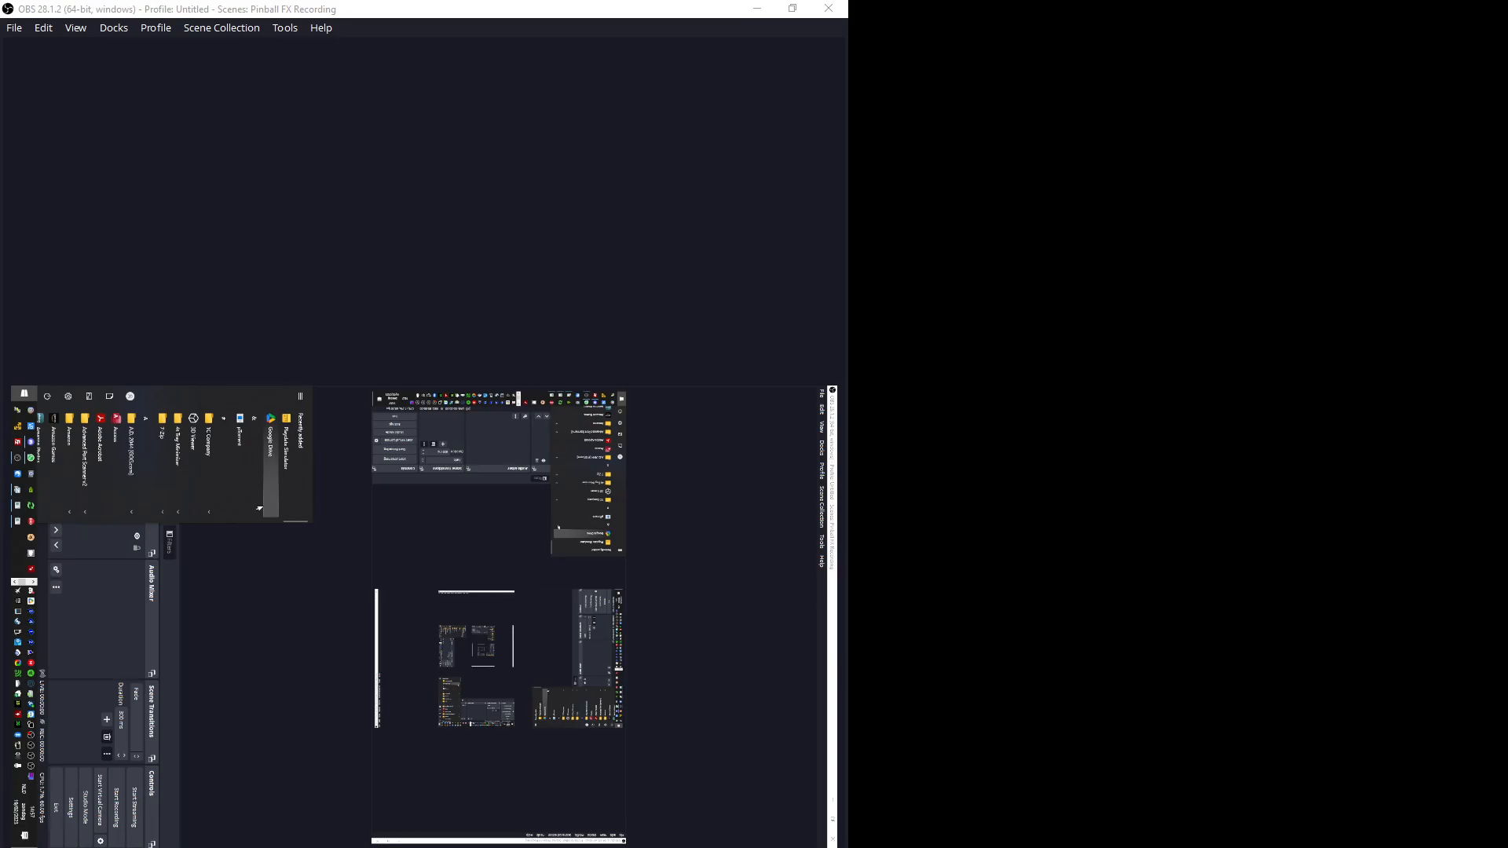
pyautogui.press('super')
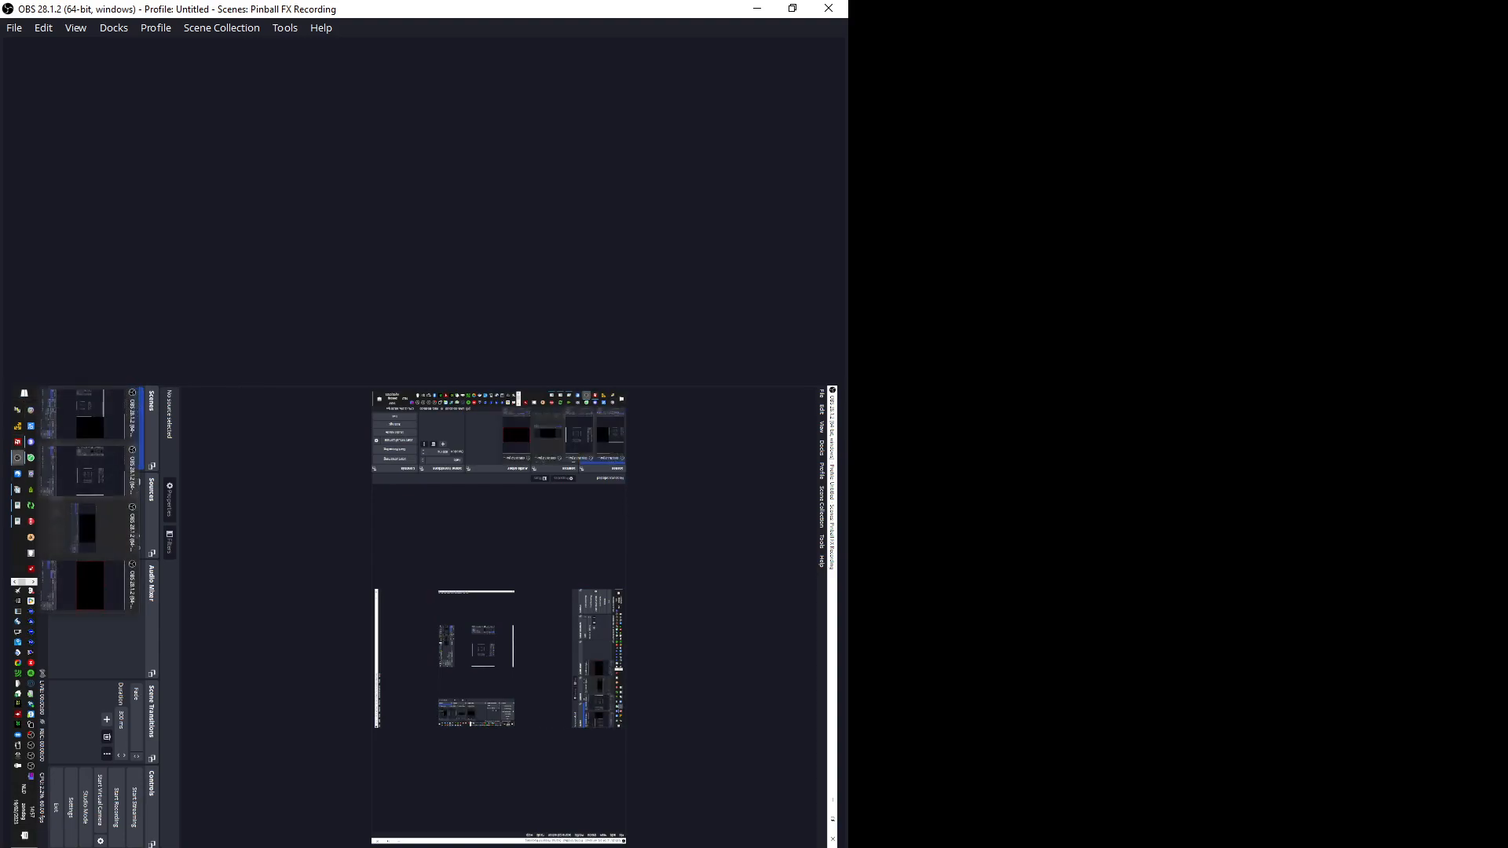
pyautogui.press('super')
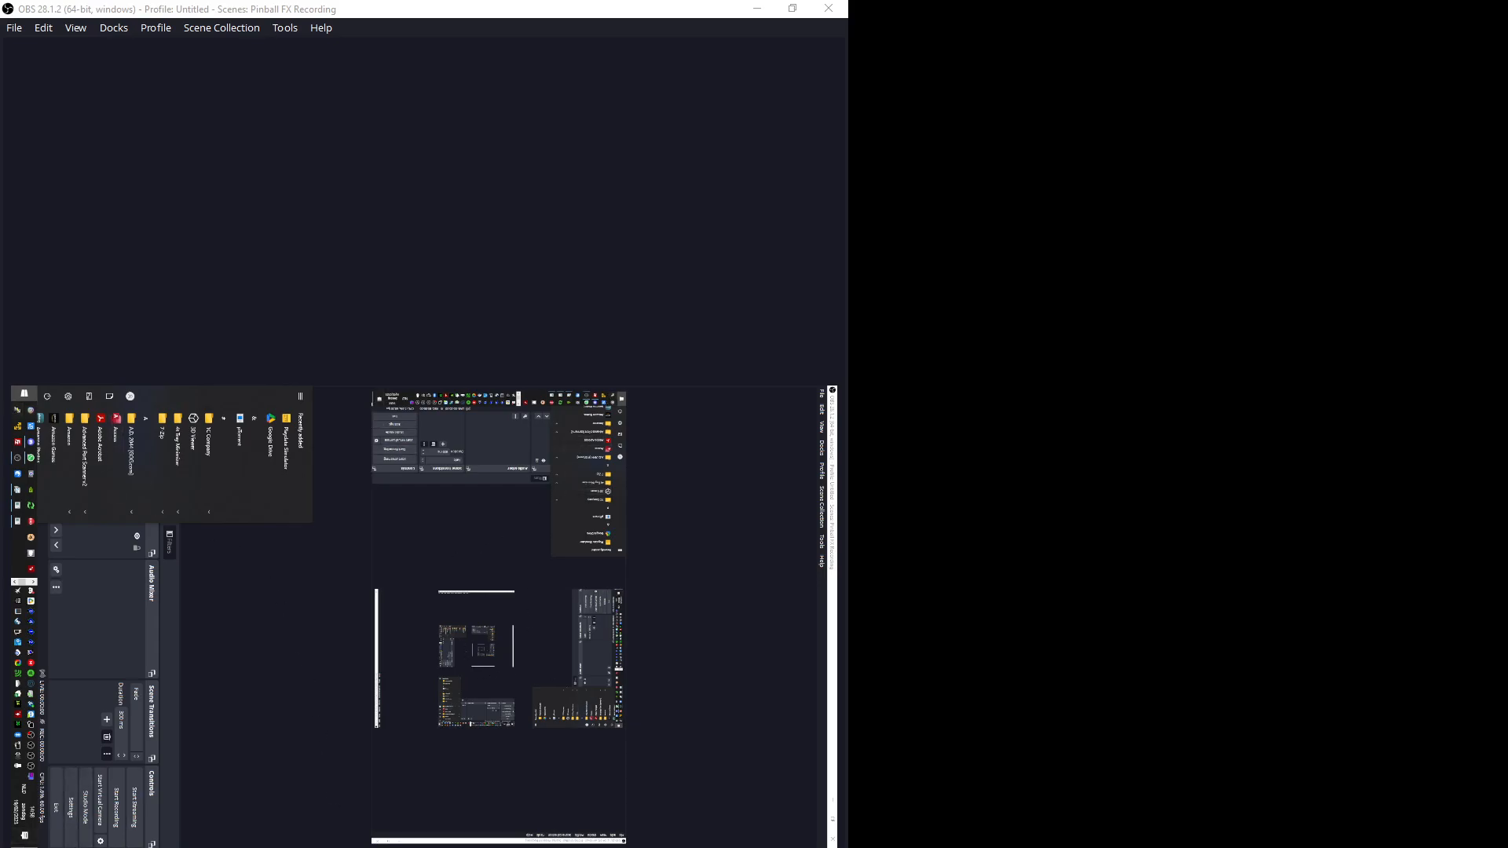
pyautogui.press('super')
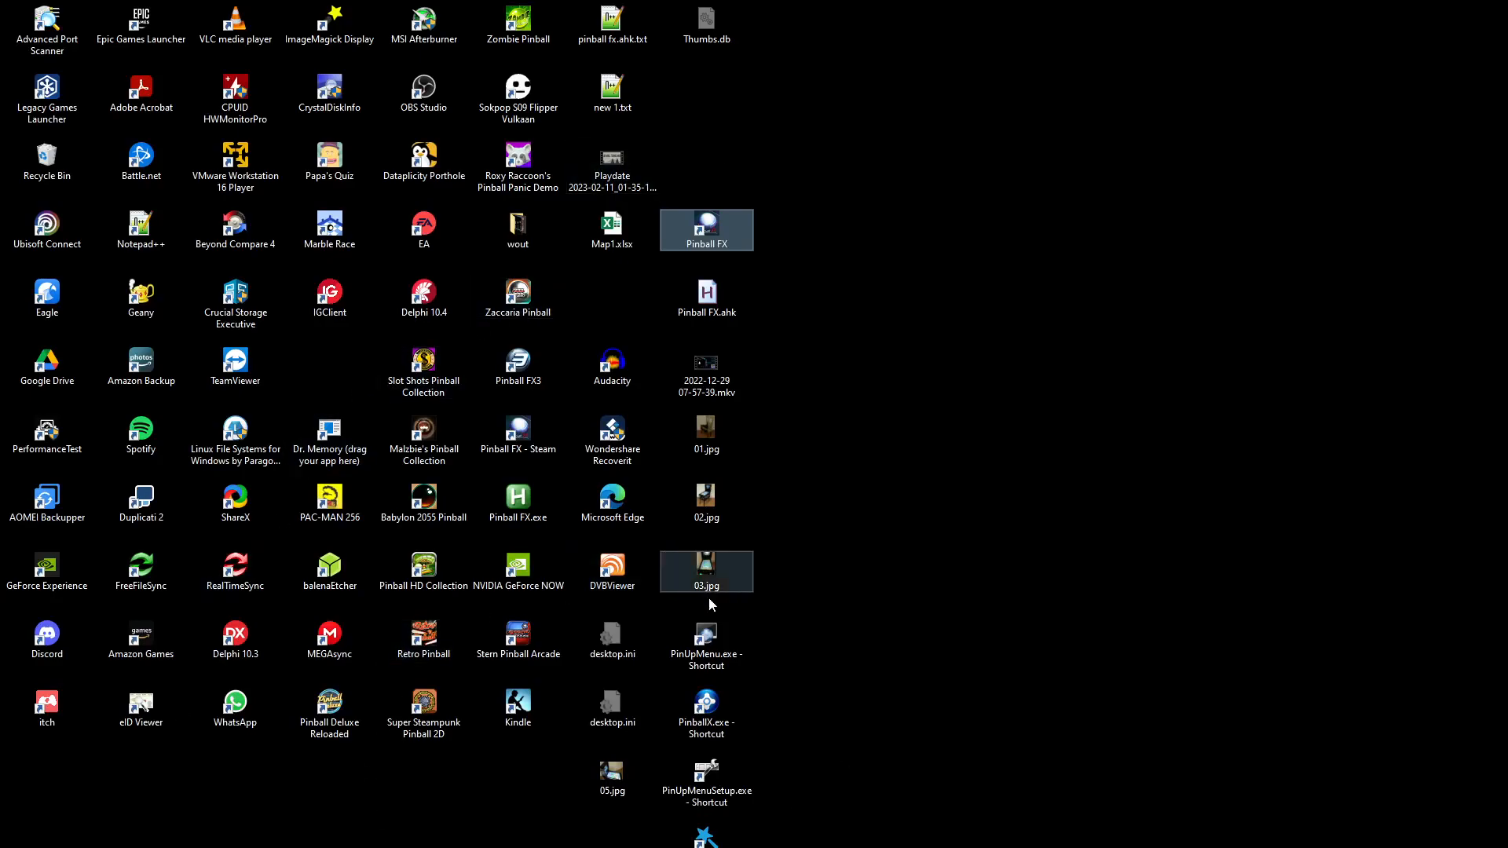
pyautogui.doubleClick(696, 227)
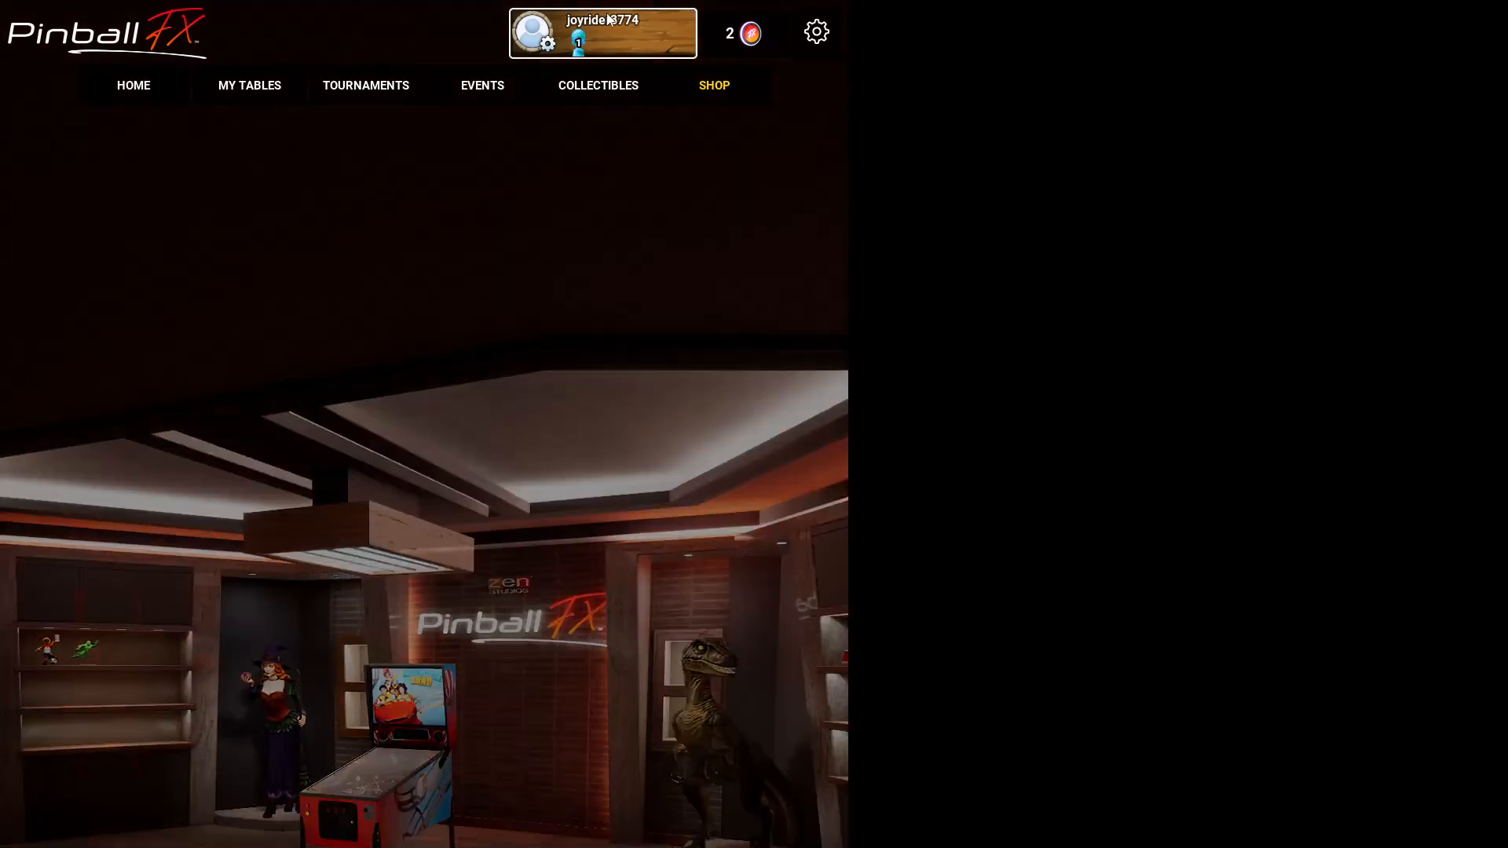
# Step: Examine the Gameplay settings in the Pinball FX options and return to the lobby
pyautogui.click(816, 24)
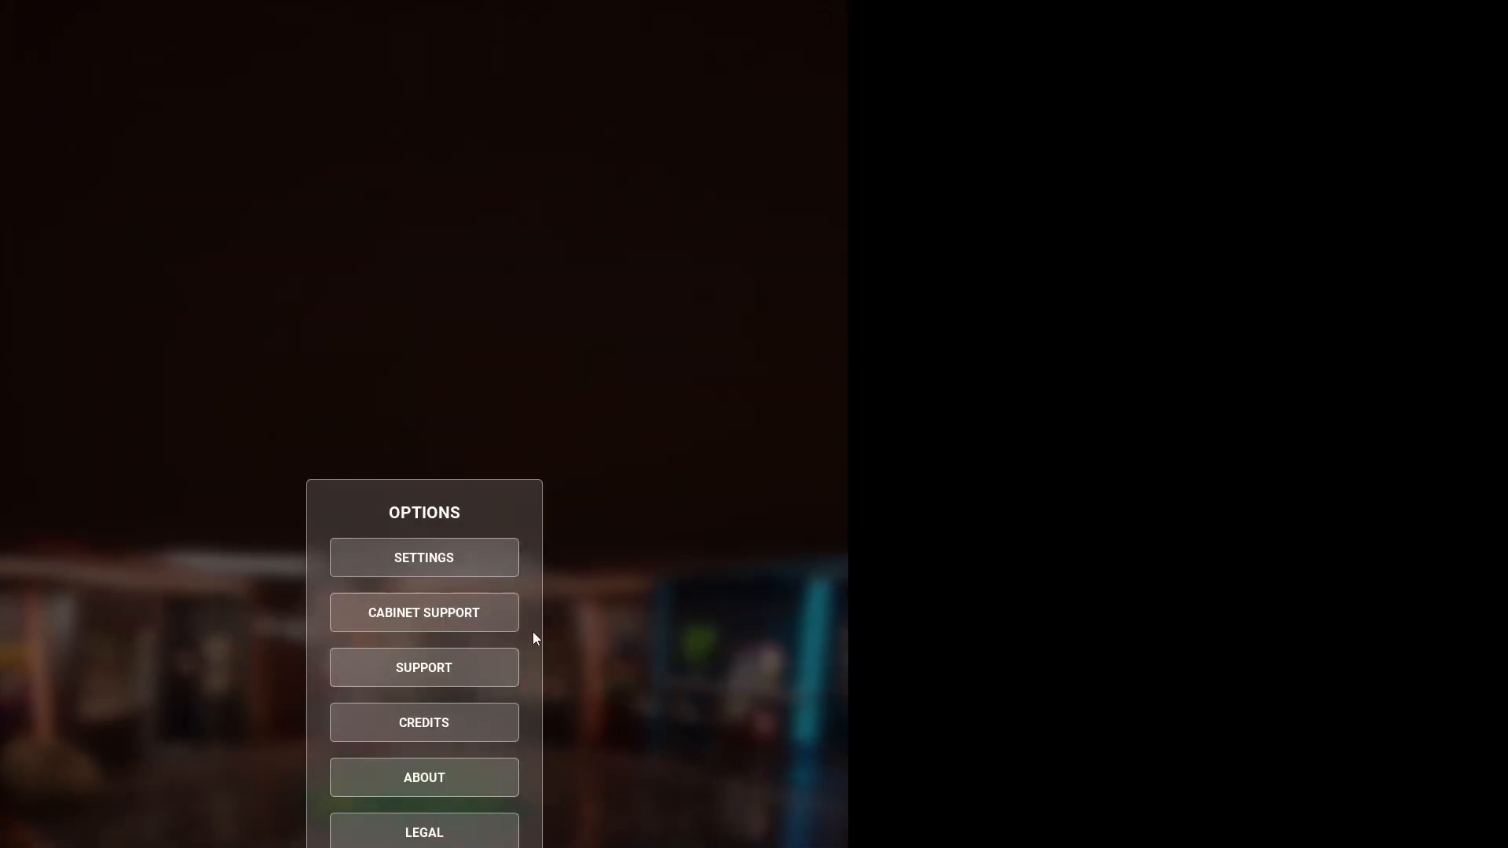
pyautogui.click(372, 561)
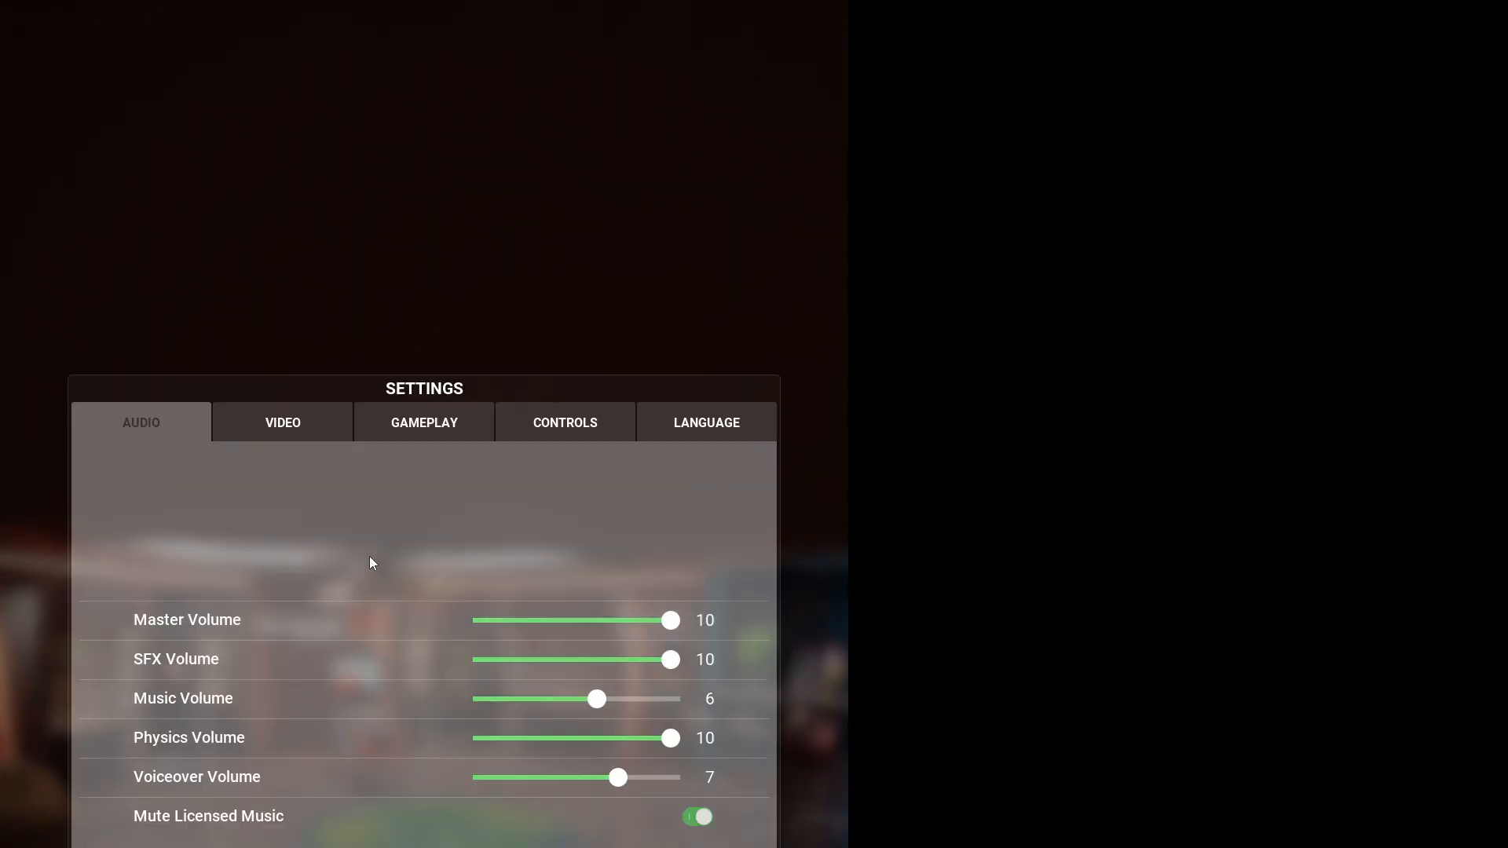
pyautogui.click(443, 436)
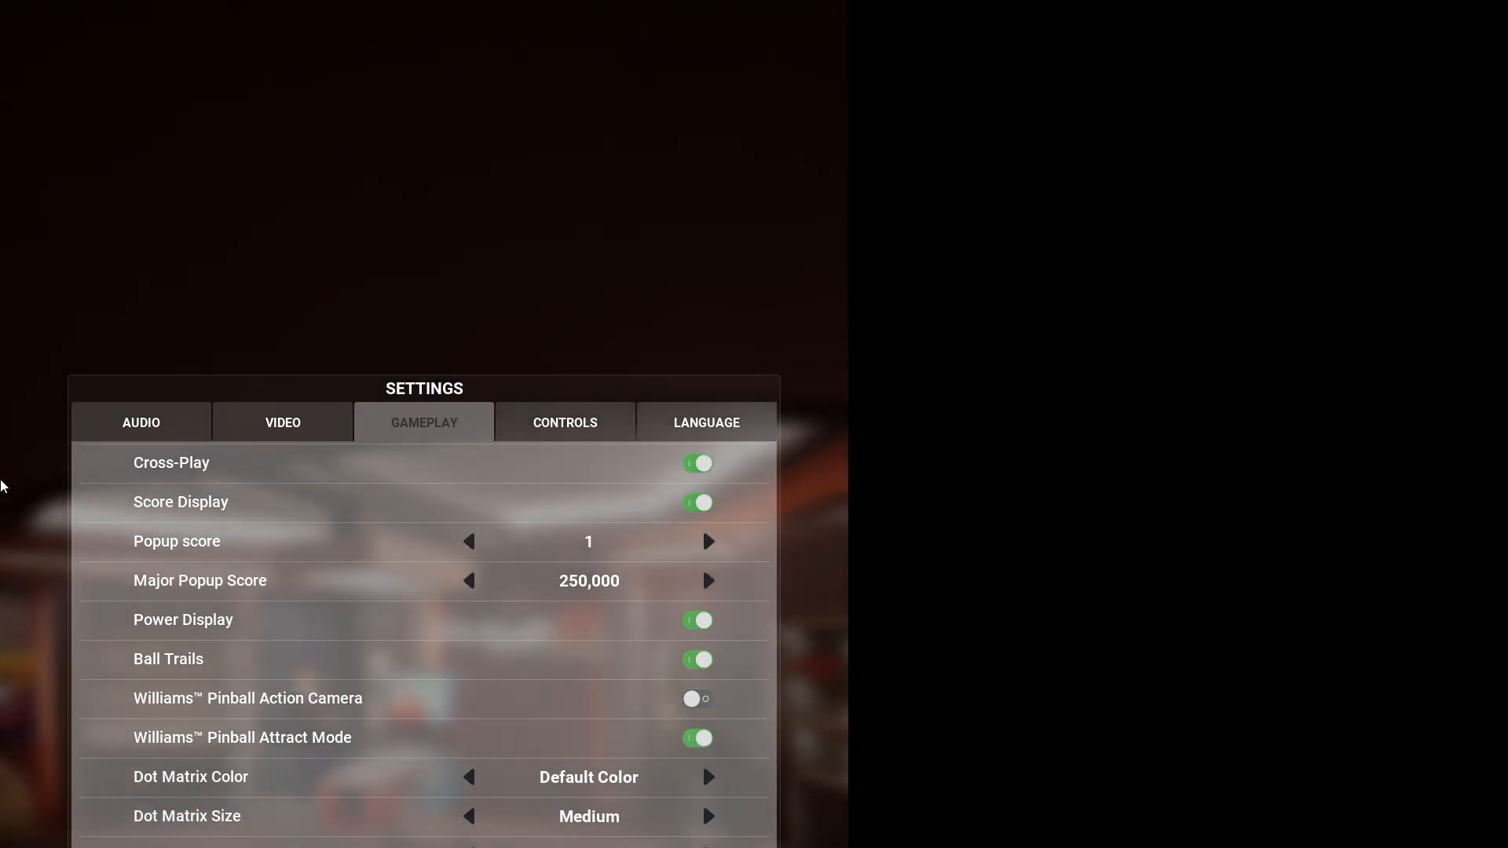
pyautogui.press('Escape')
pyautogui.press('Escape')
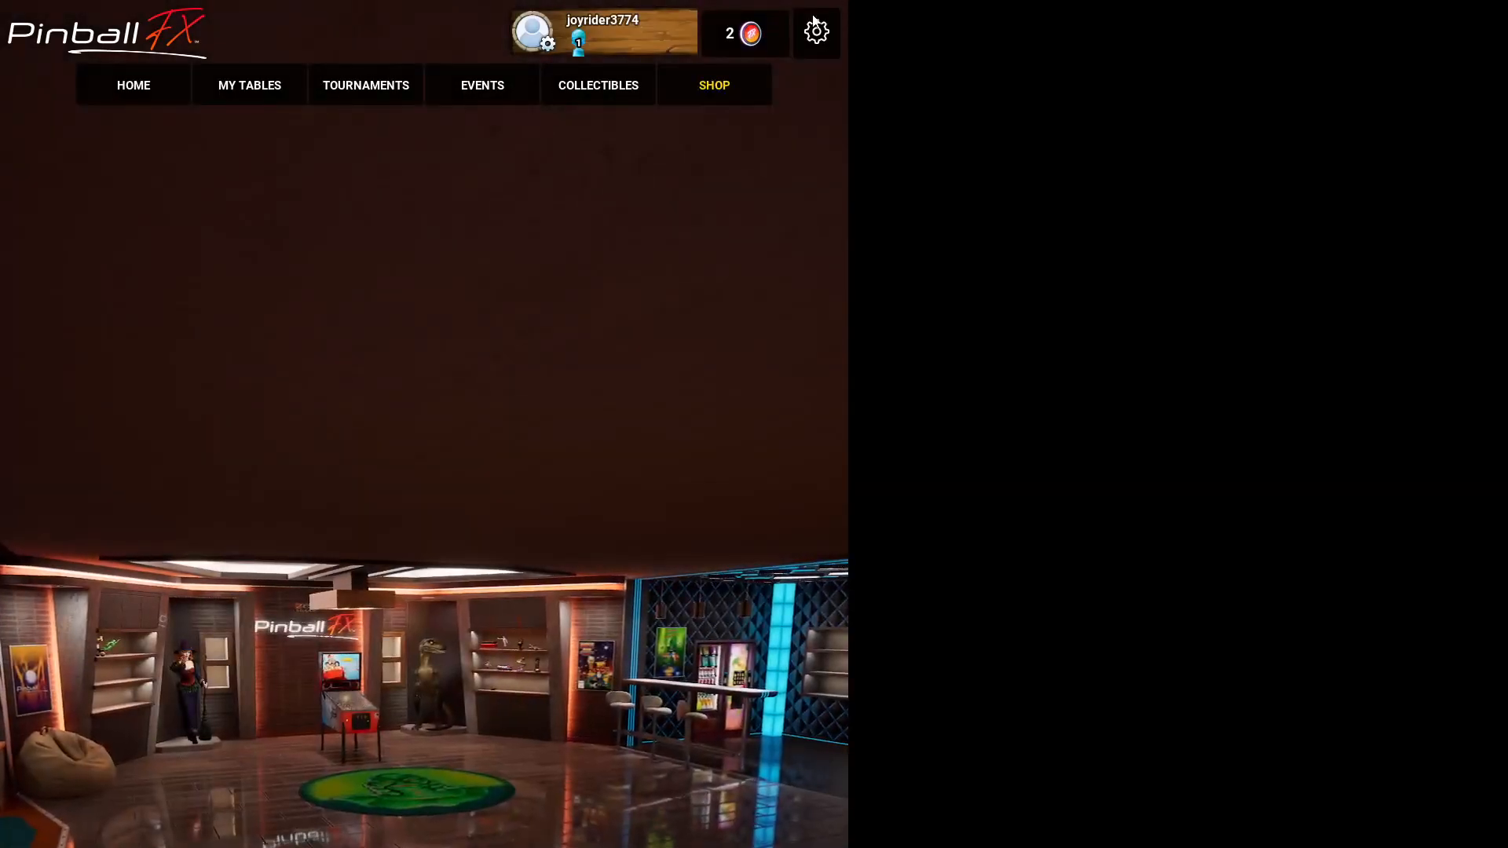
# Step: Open the Cabinet Support page of the game options and leave it
pyautogui.click(816, 23)
pyautogui.click(424, 604)
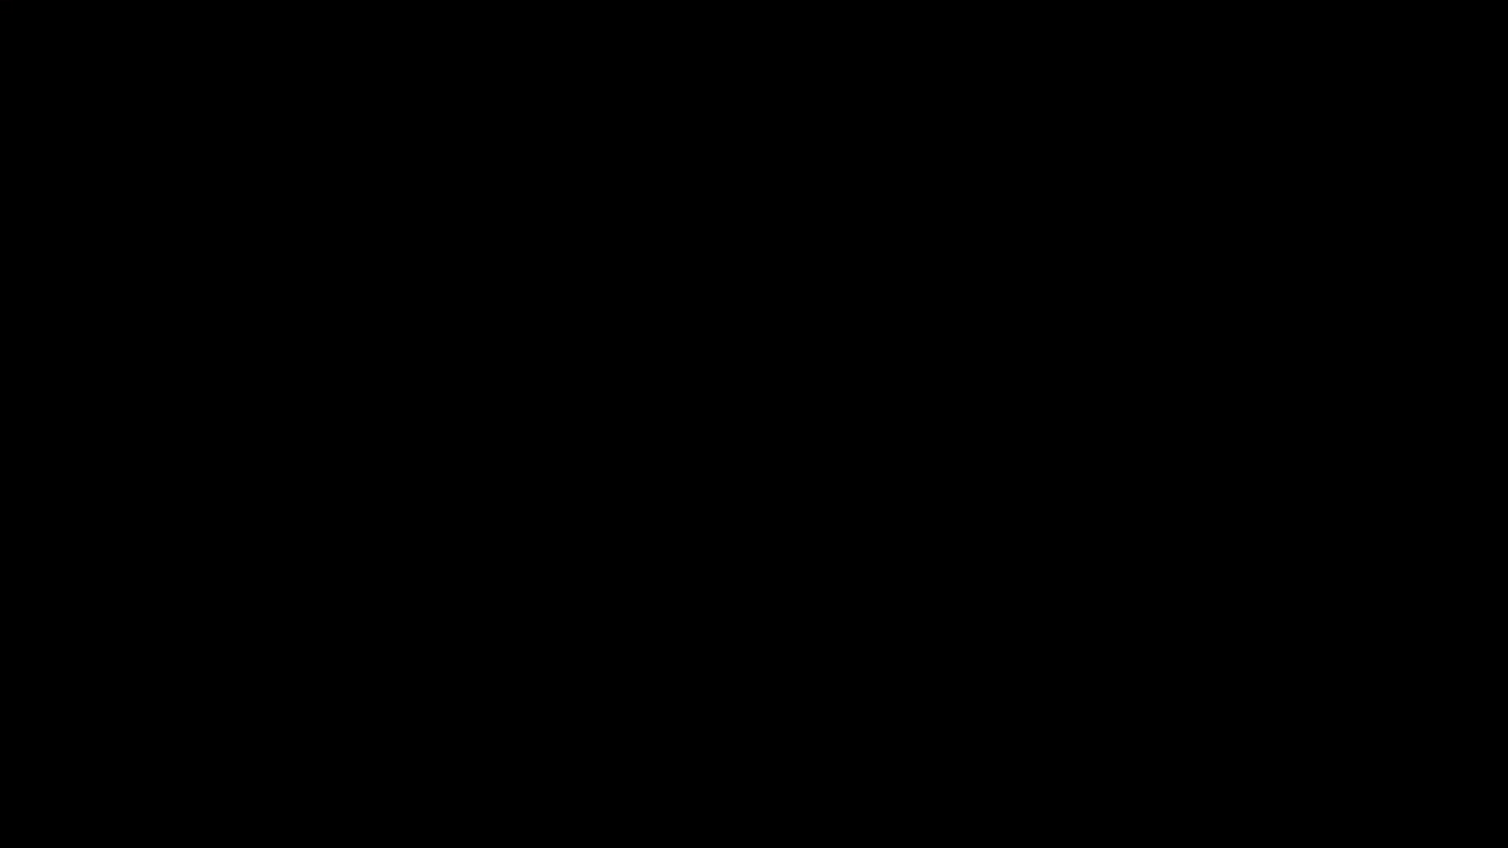
pyautogui.press('Escape')
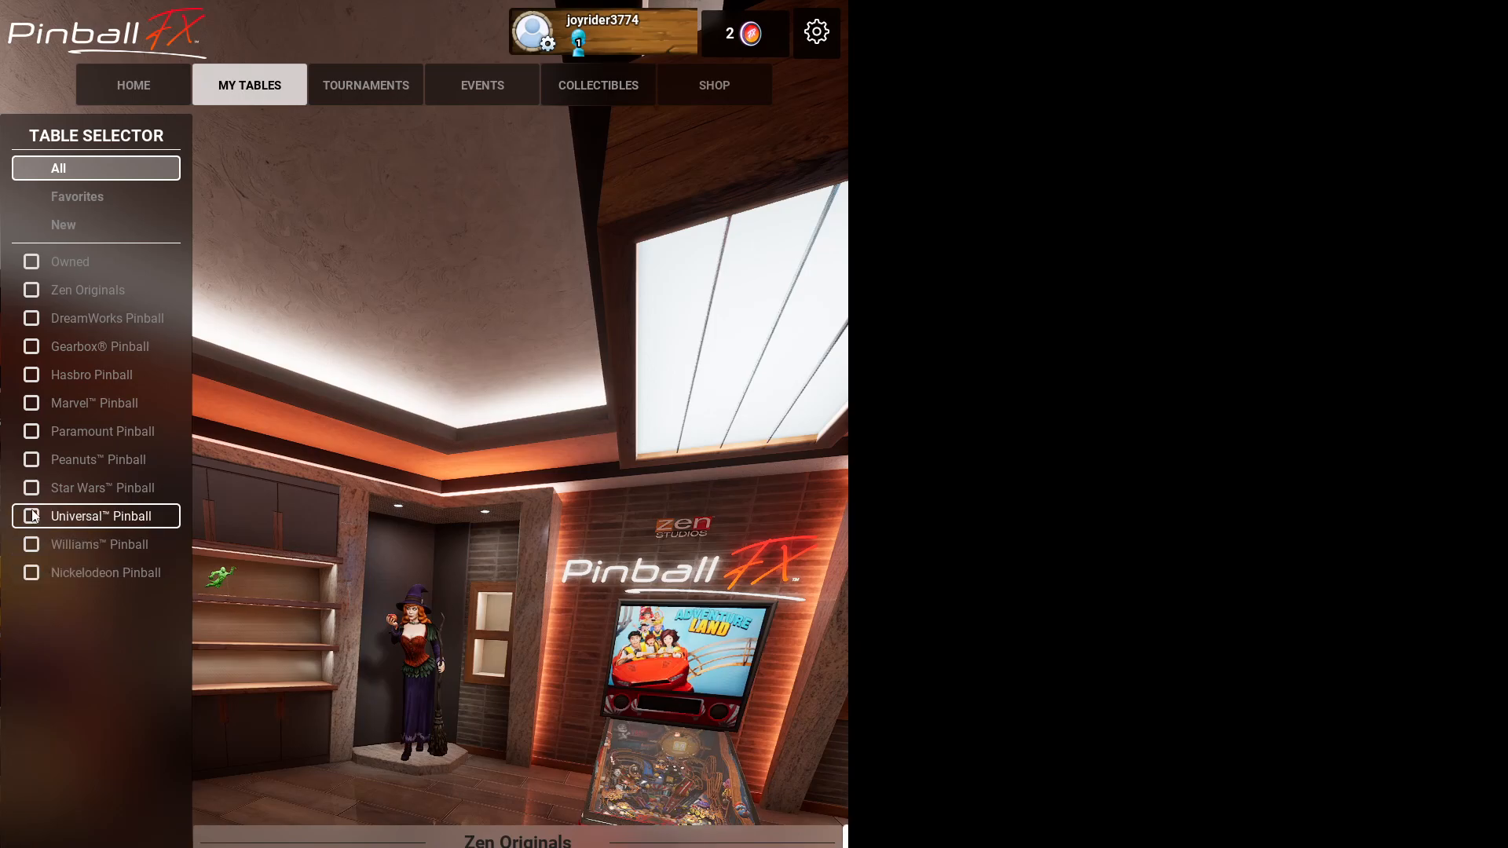
# Step: Filter the tables by Williams Pinball and start a Classic game on Champion Pub
pyautogui.click(32, 544)
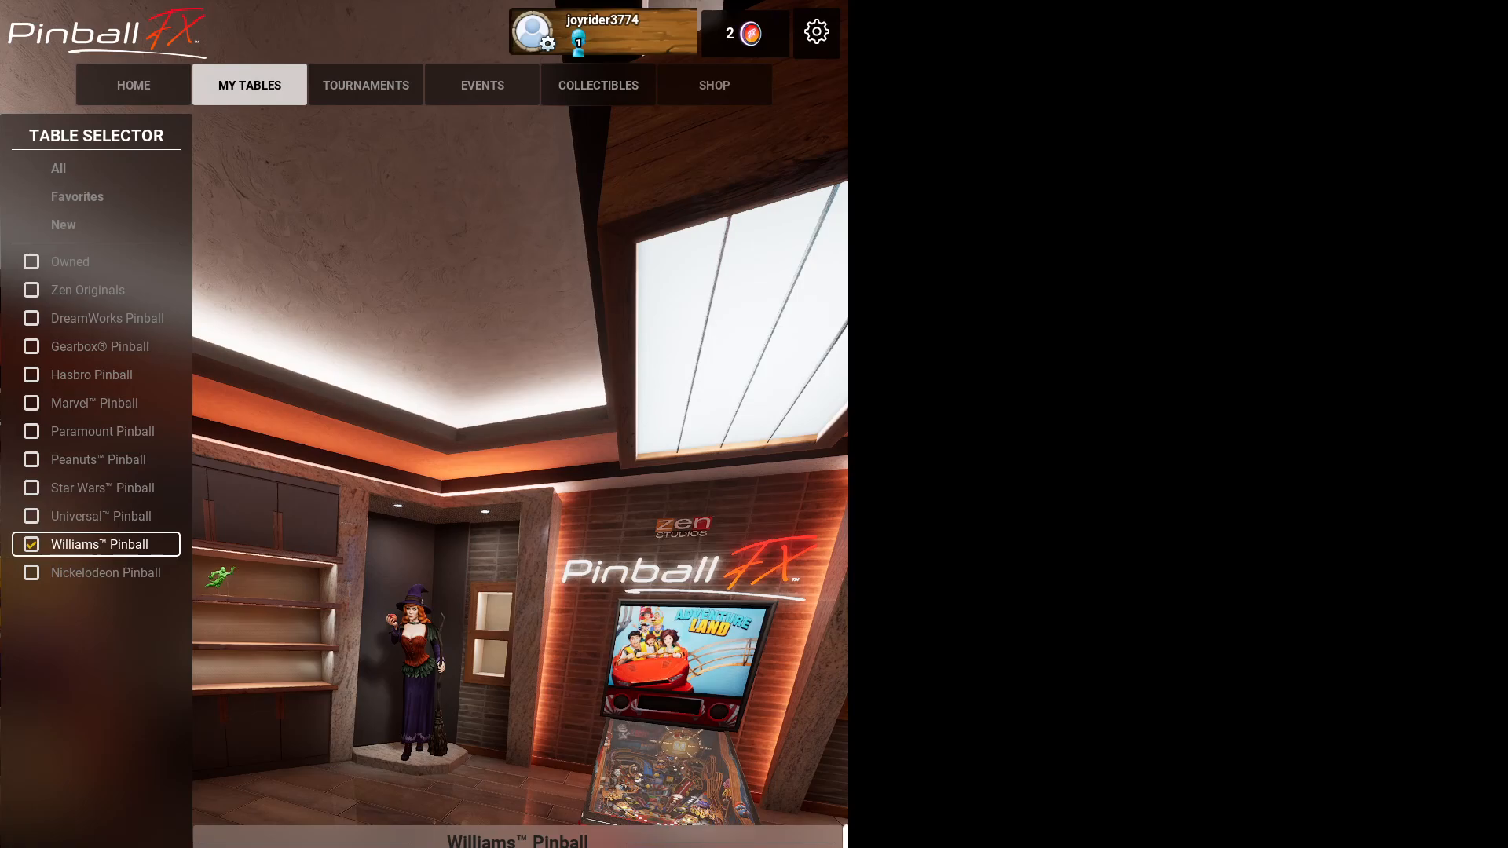
pyautogui.click(487, 846)
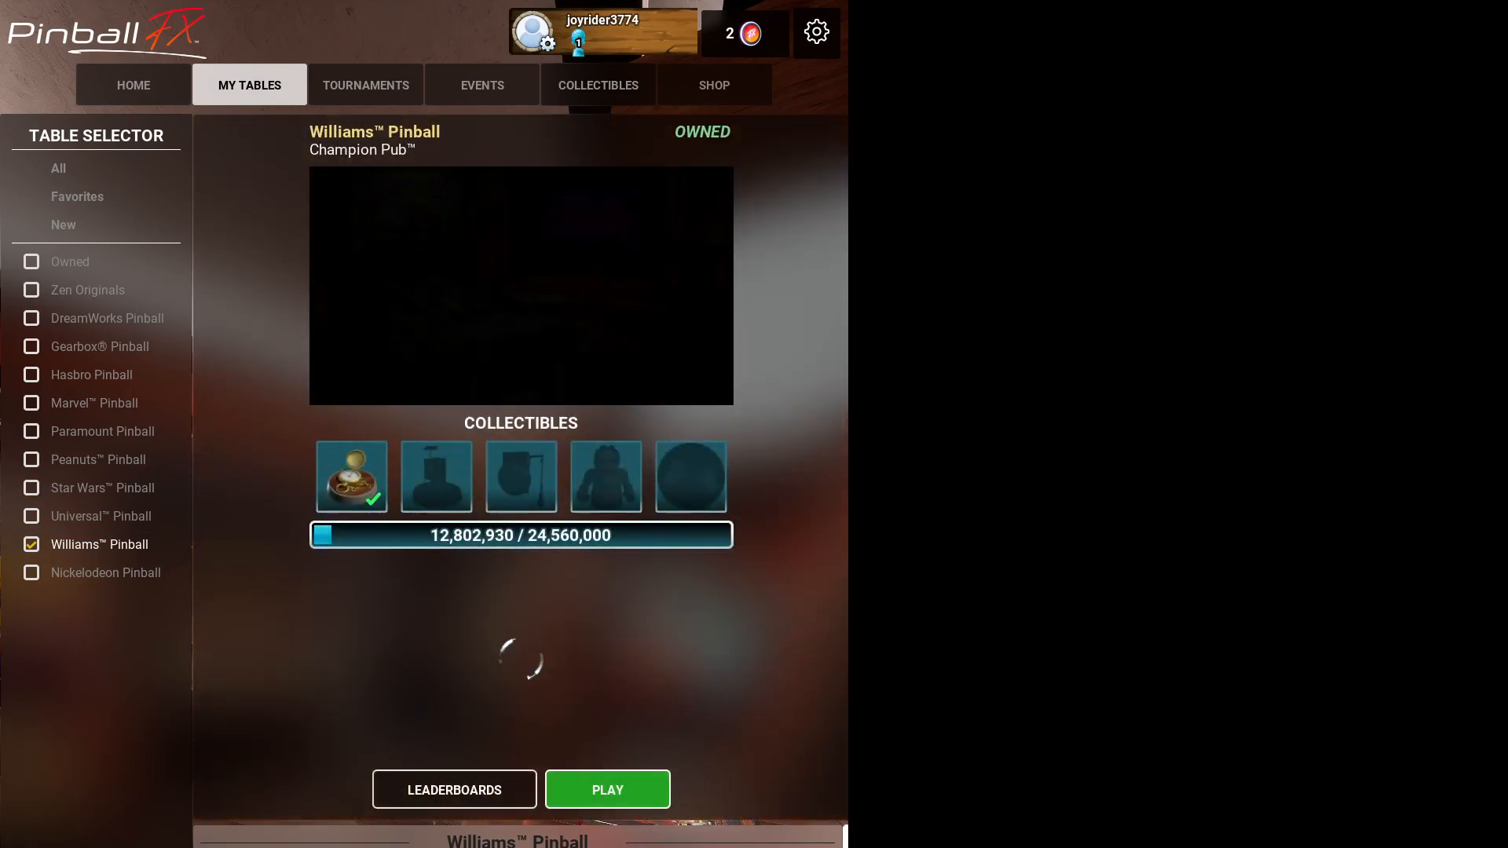
pyautogui.click(598, 790)
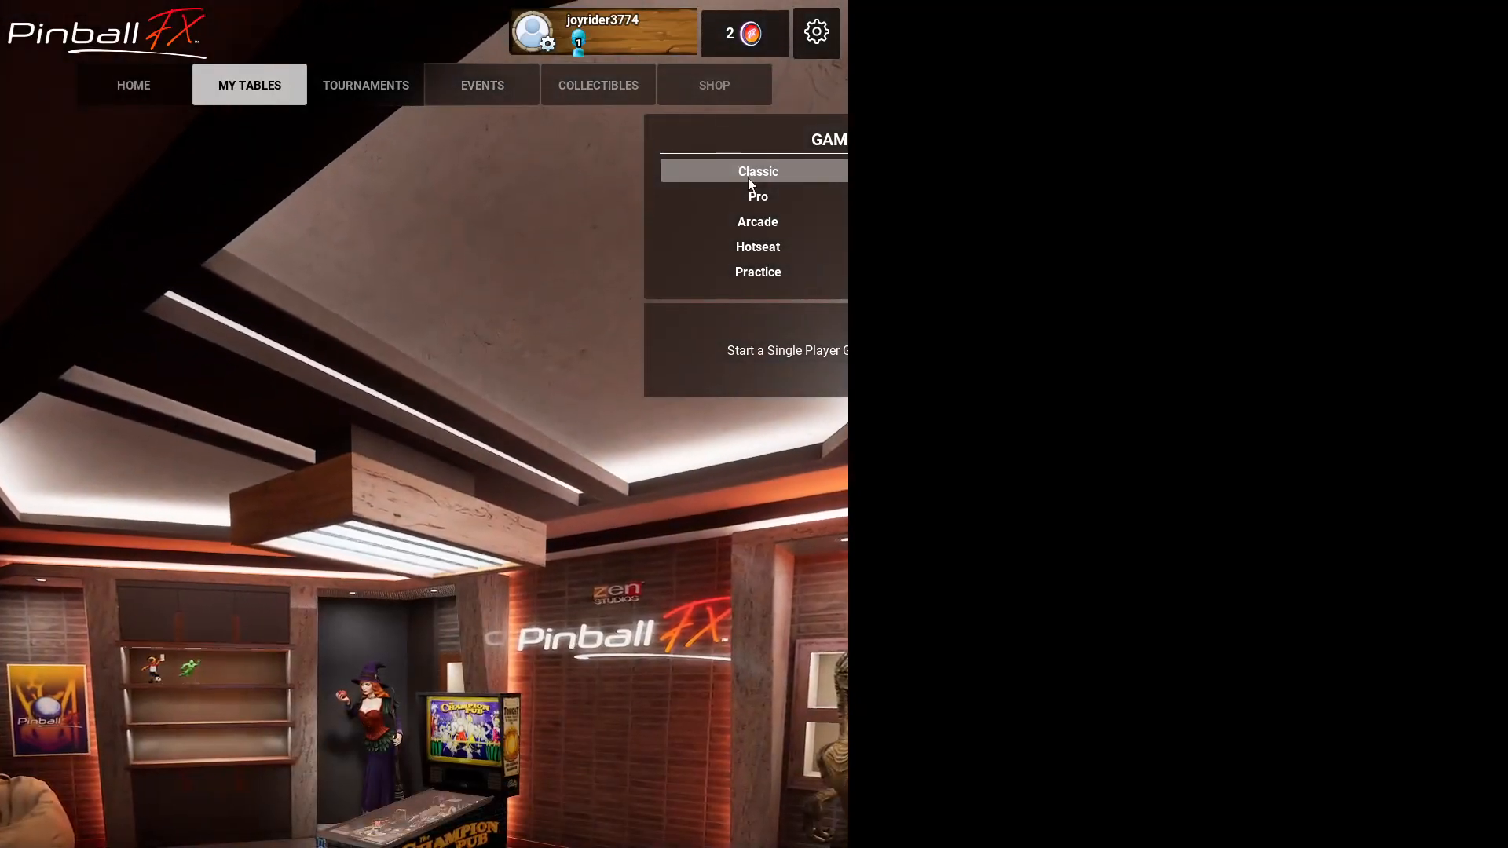
pyautogui.click(753, 161)
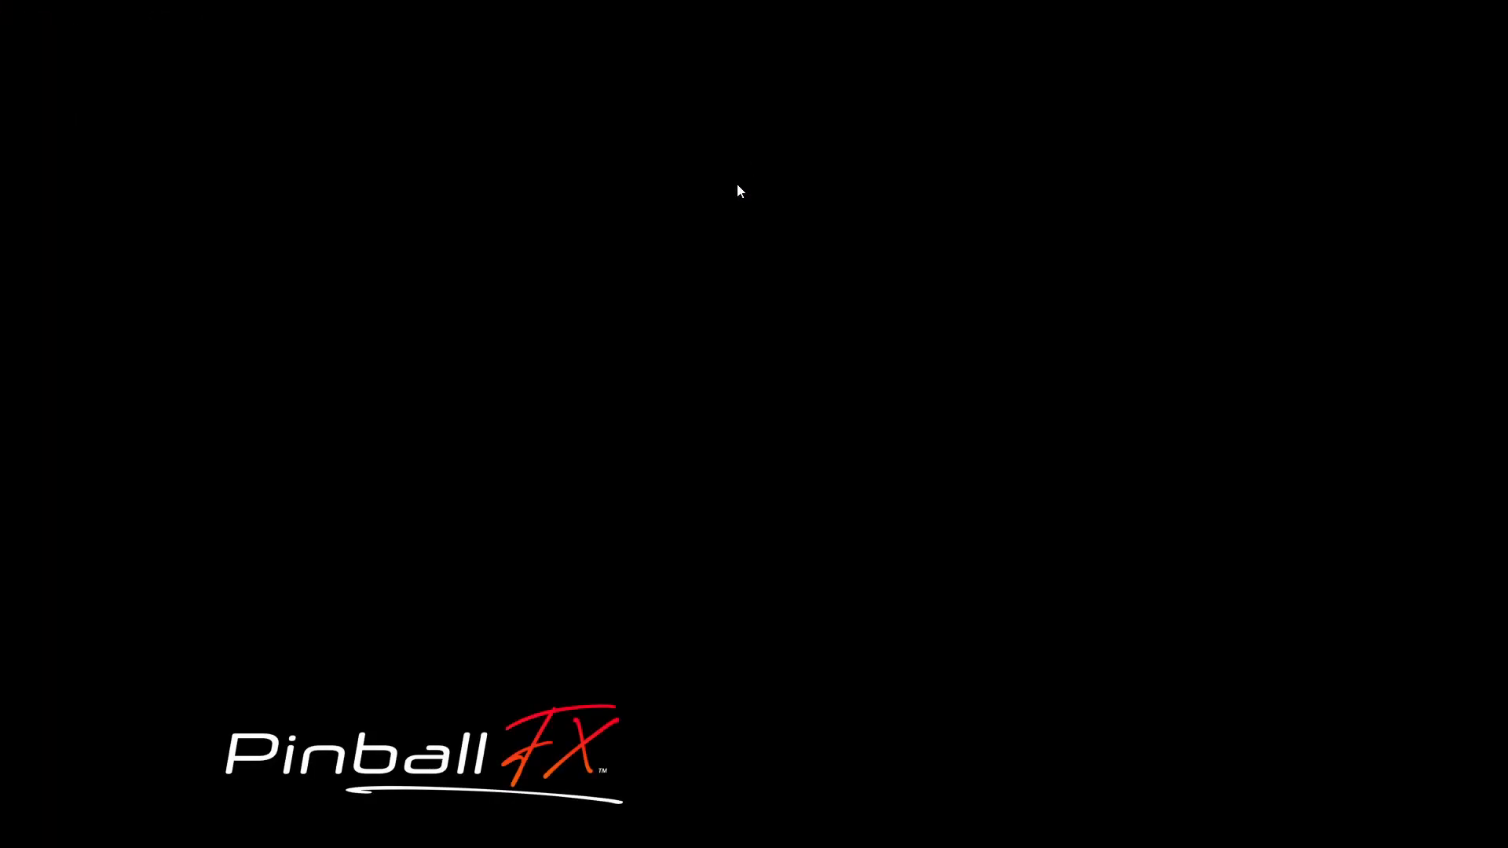
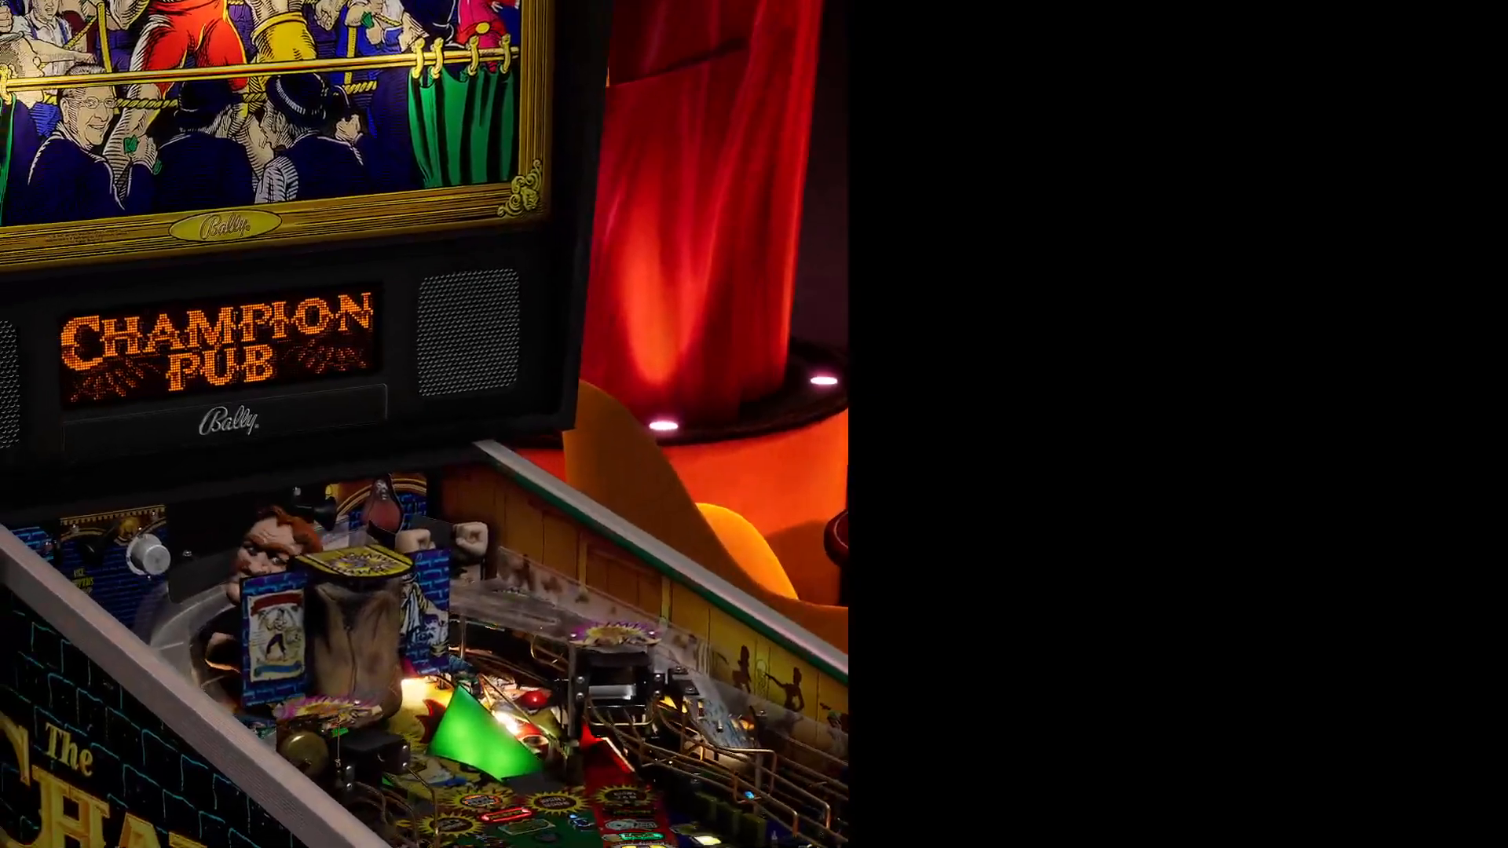
# Step: Pause the game, review the Controls and Gameplay settings, toggle Williams Pinball Attract Mode off and on again, and leave the pause menu
pyautogui.press('Escape')
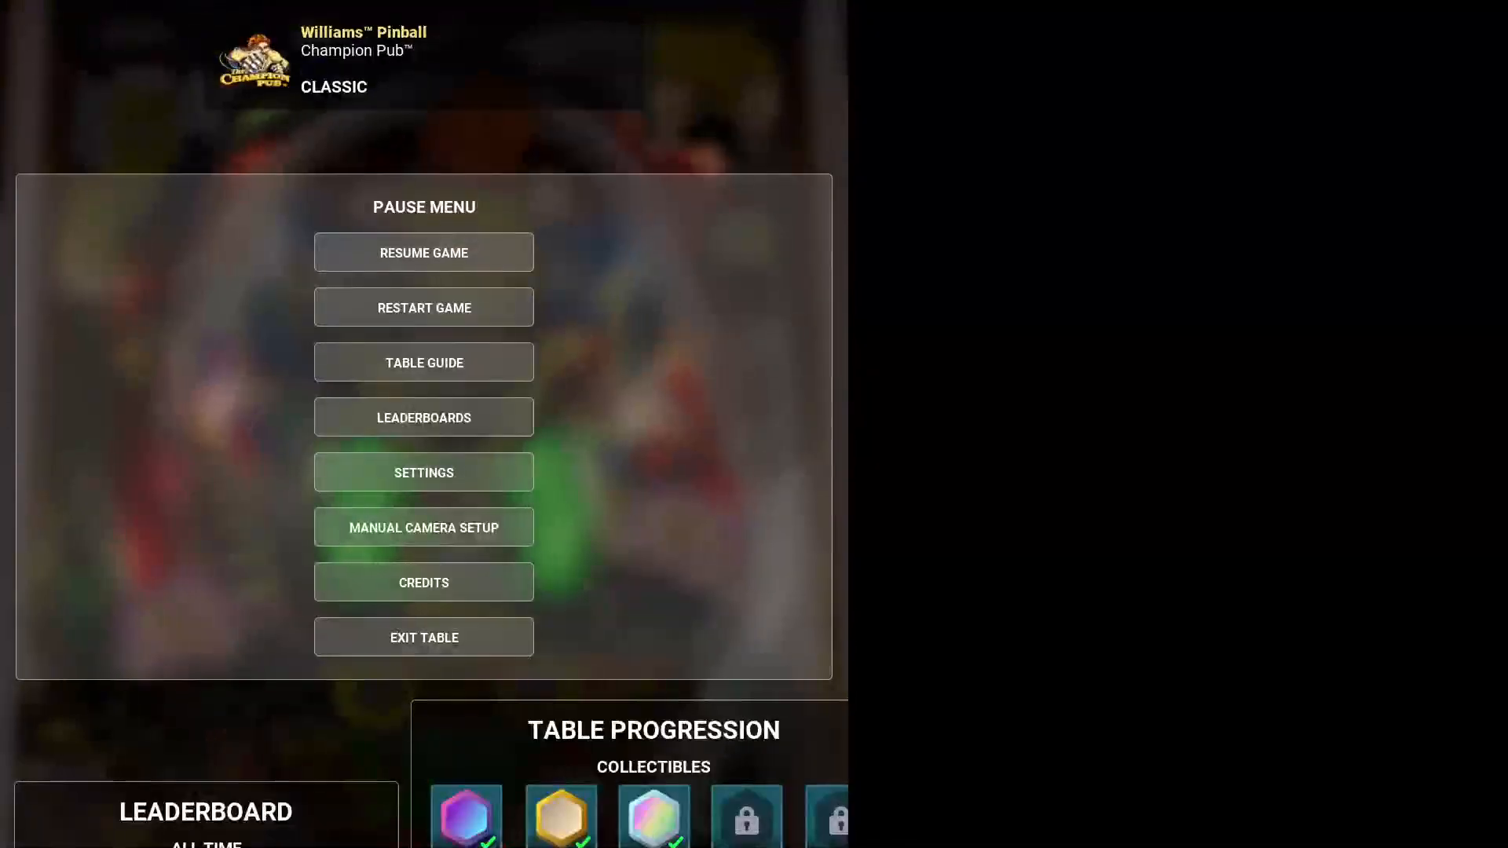
pyautogui.click(432, 479)
pyautogui.click(541, 425)
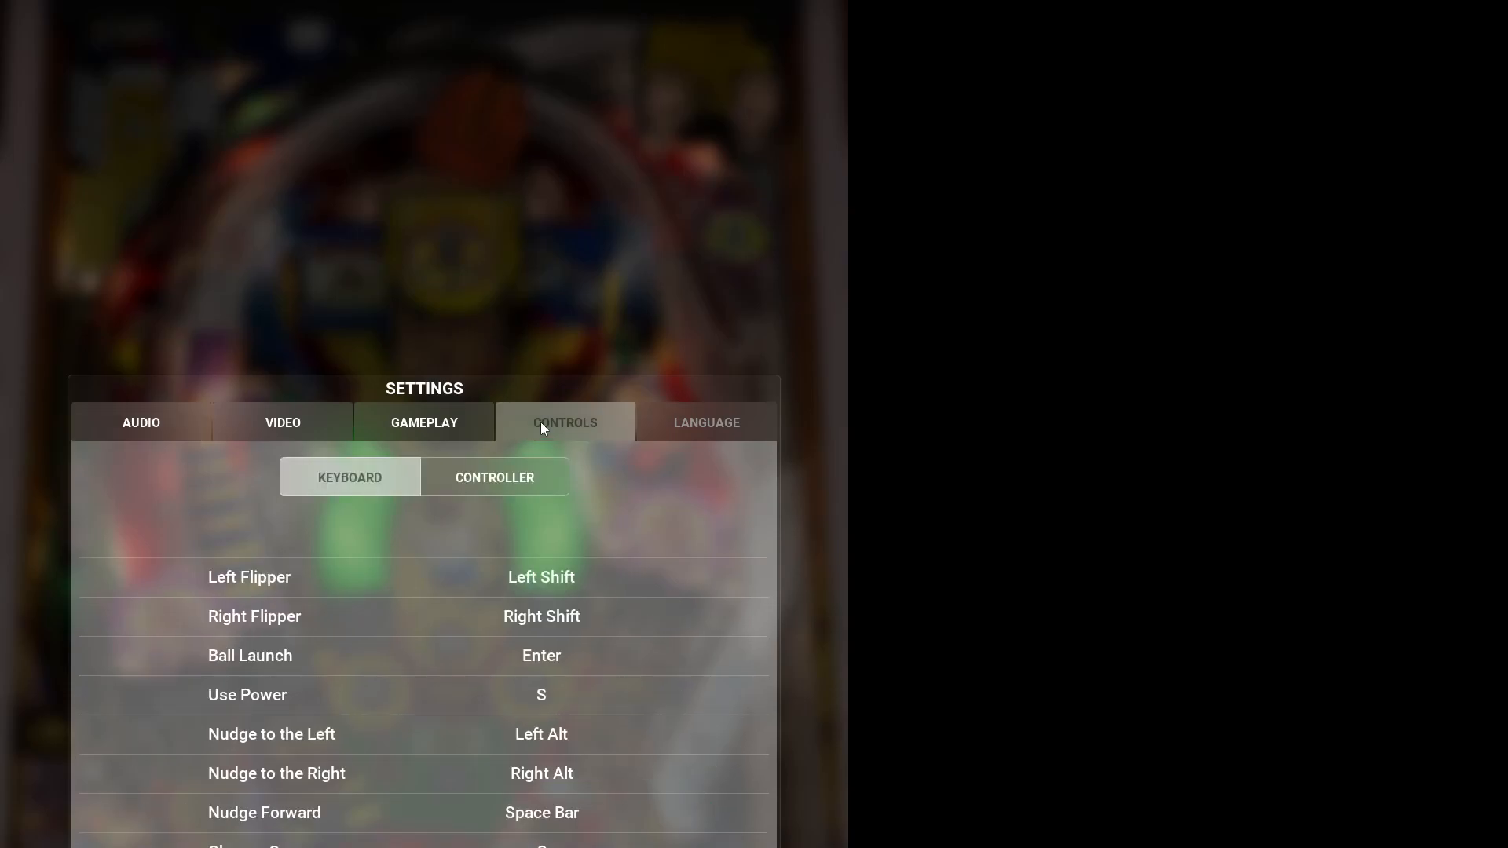
pyautogui.click(470, 438)
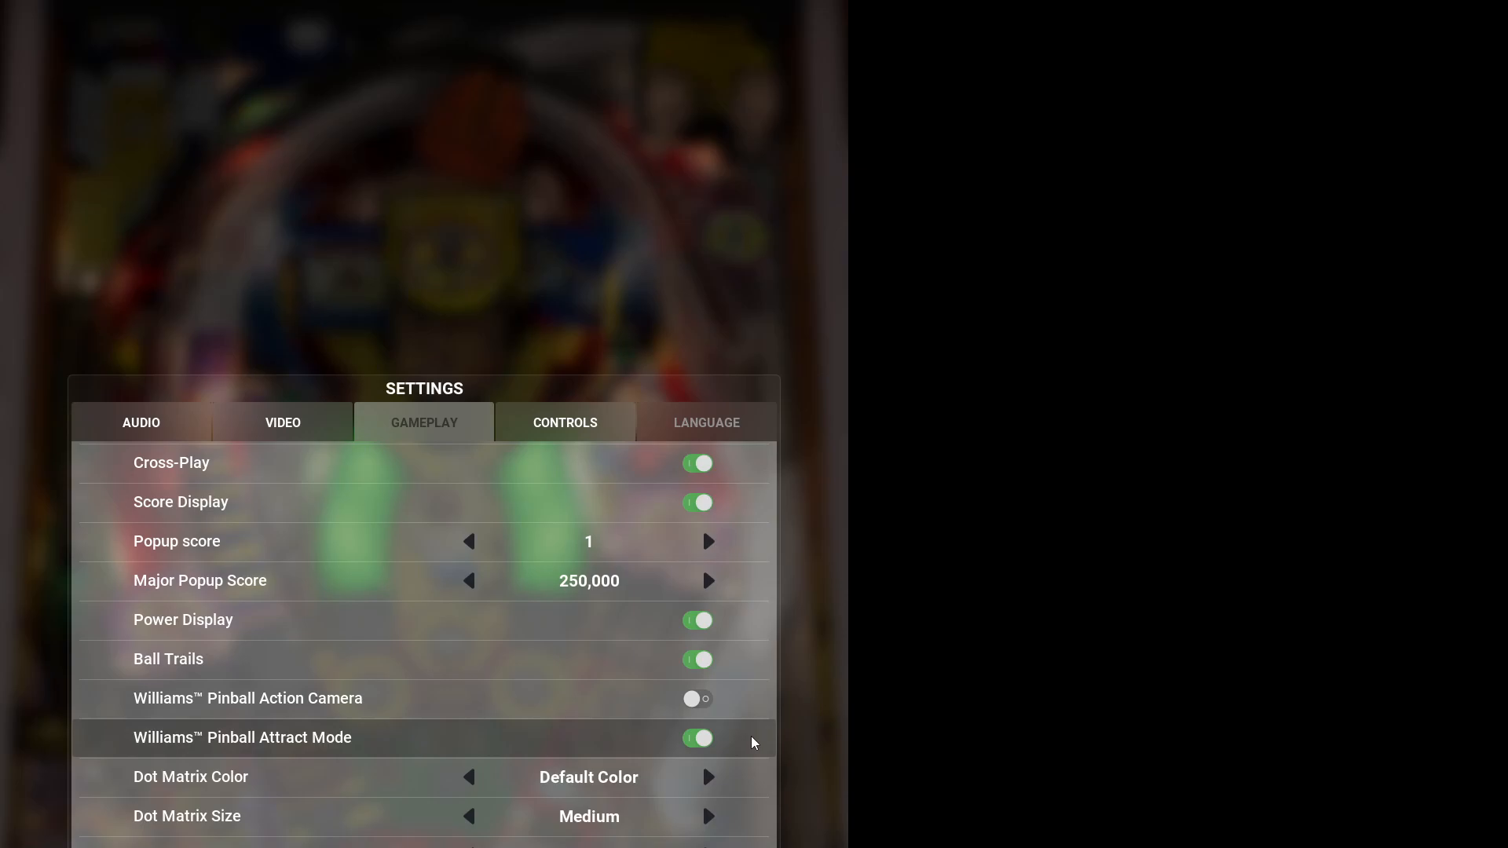
pyautogui.click(698, 740)
pyautogui.click(698, 740)
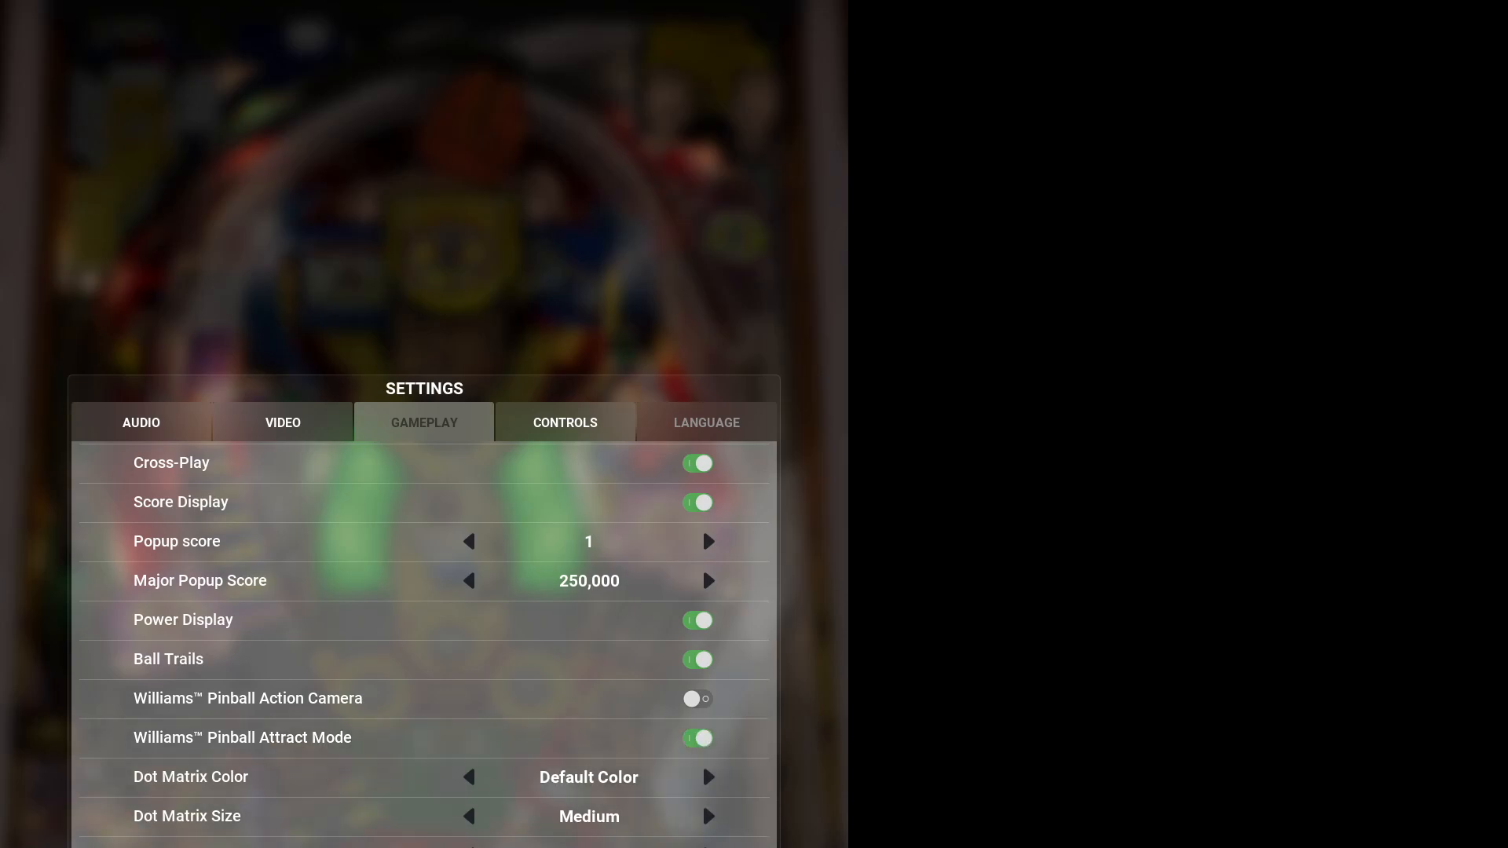
pyautogui.press('Escape')
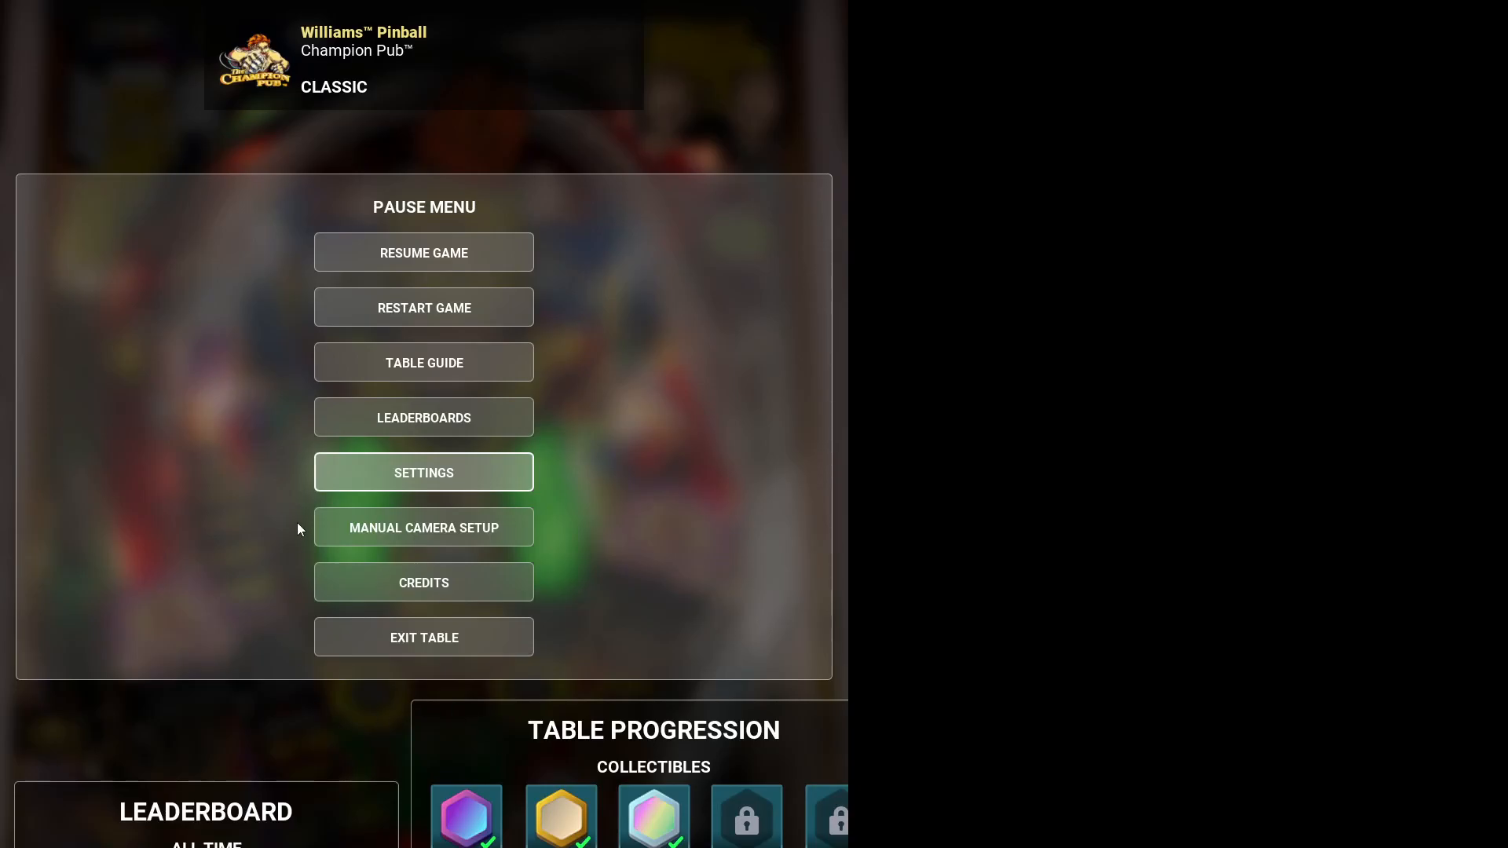
pyautogui.press('Escape')
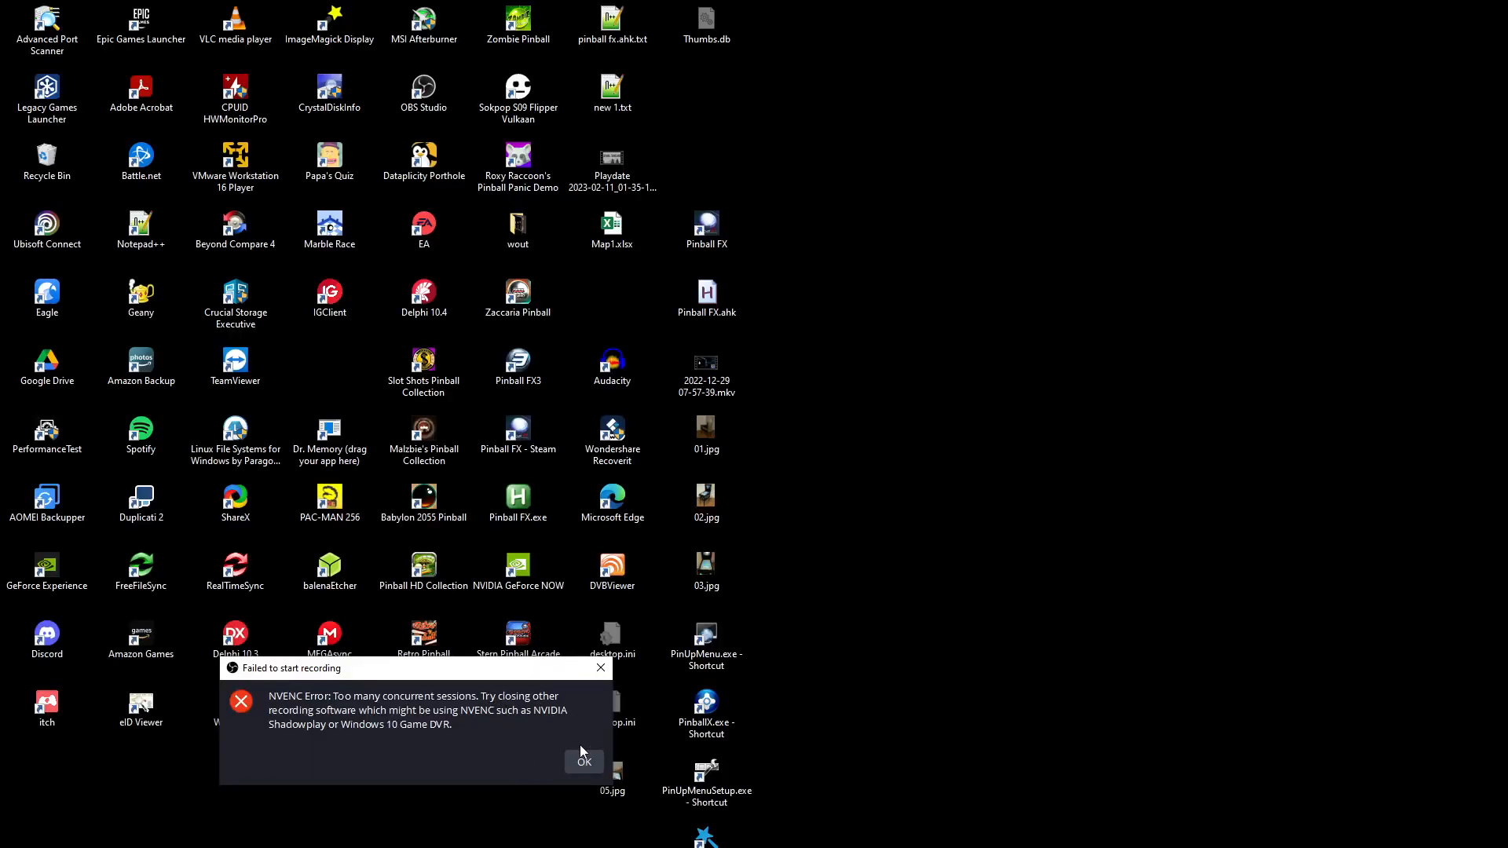
# Step: Dismiss the recording error and check the Playfield folder in Videos for recorded files, then minimize the file window
pyautogui.click(578, 762)
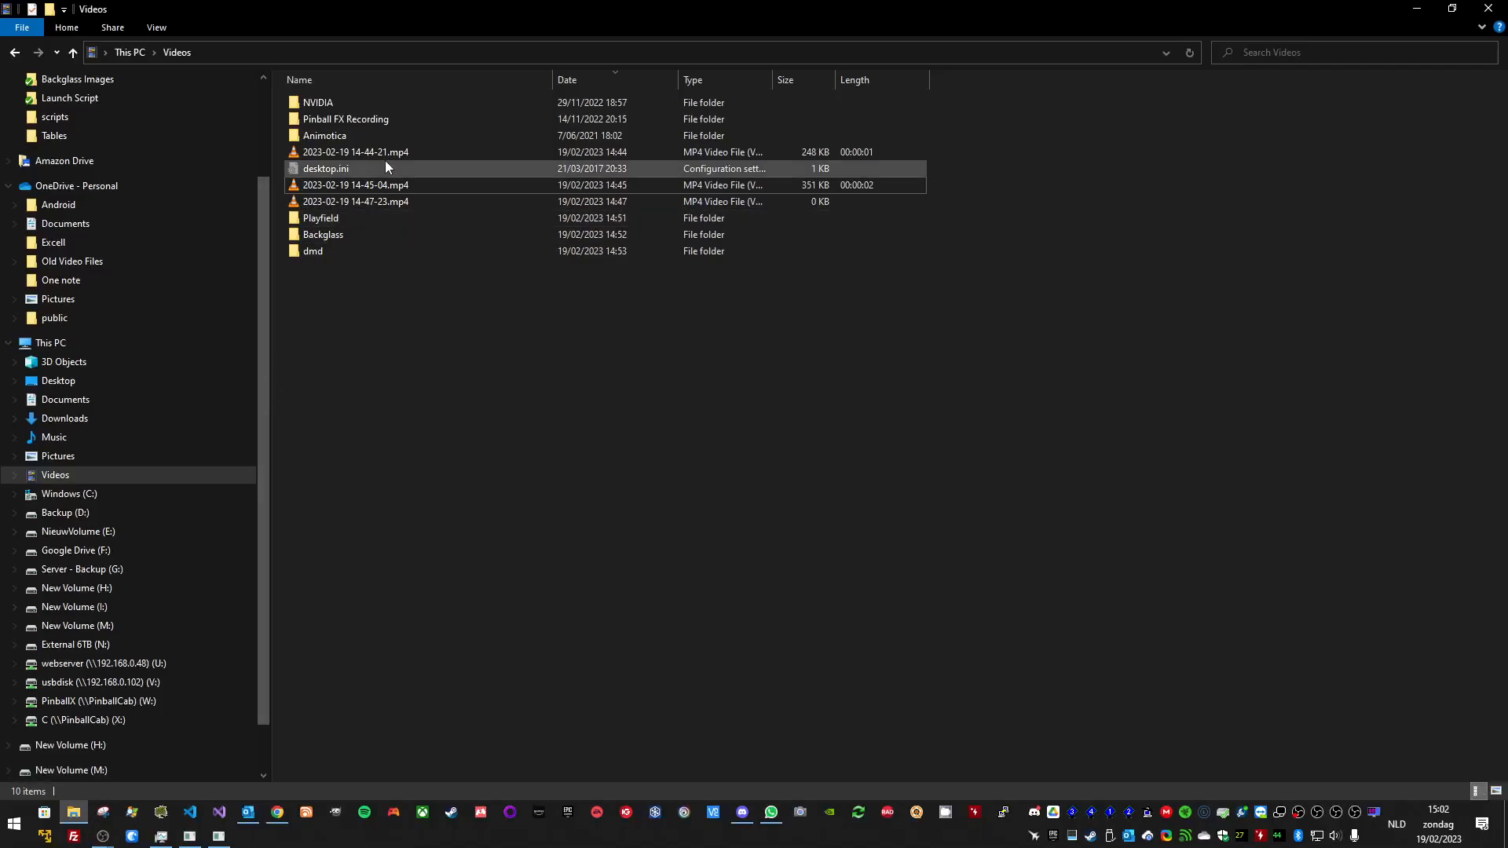
pyautogui.click(327, 220)
pyautogui.doubleClick(328, 225)
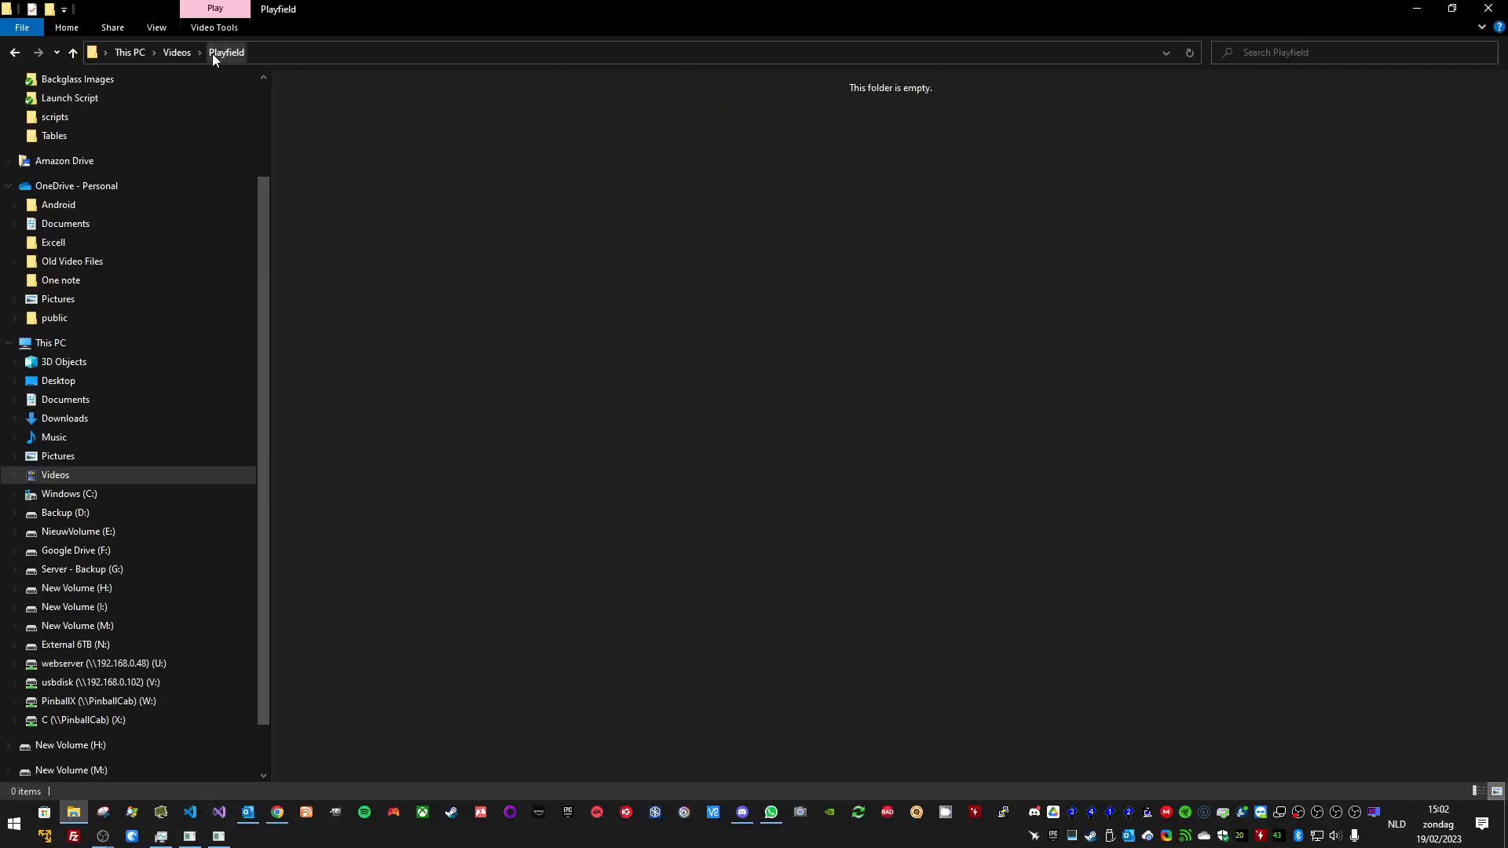
pyautogui.click(176, 53)
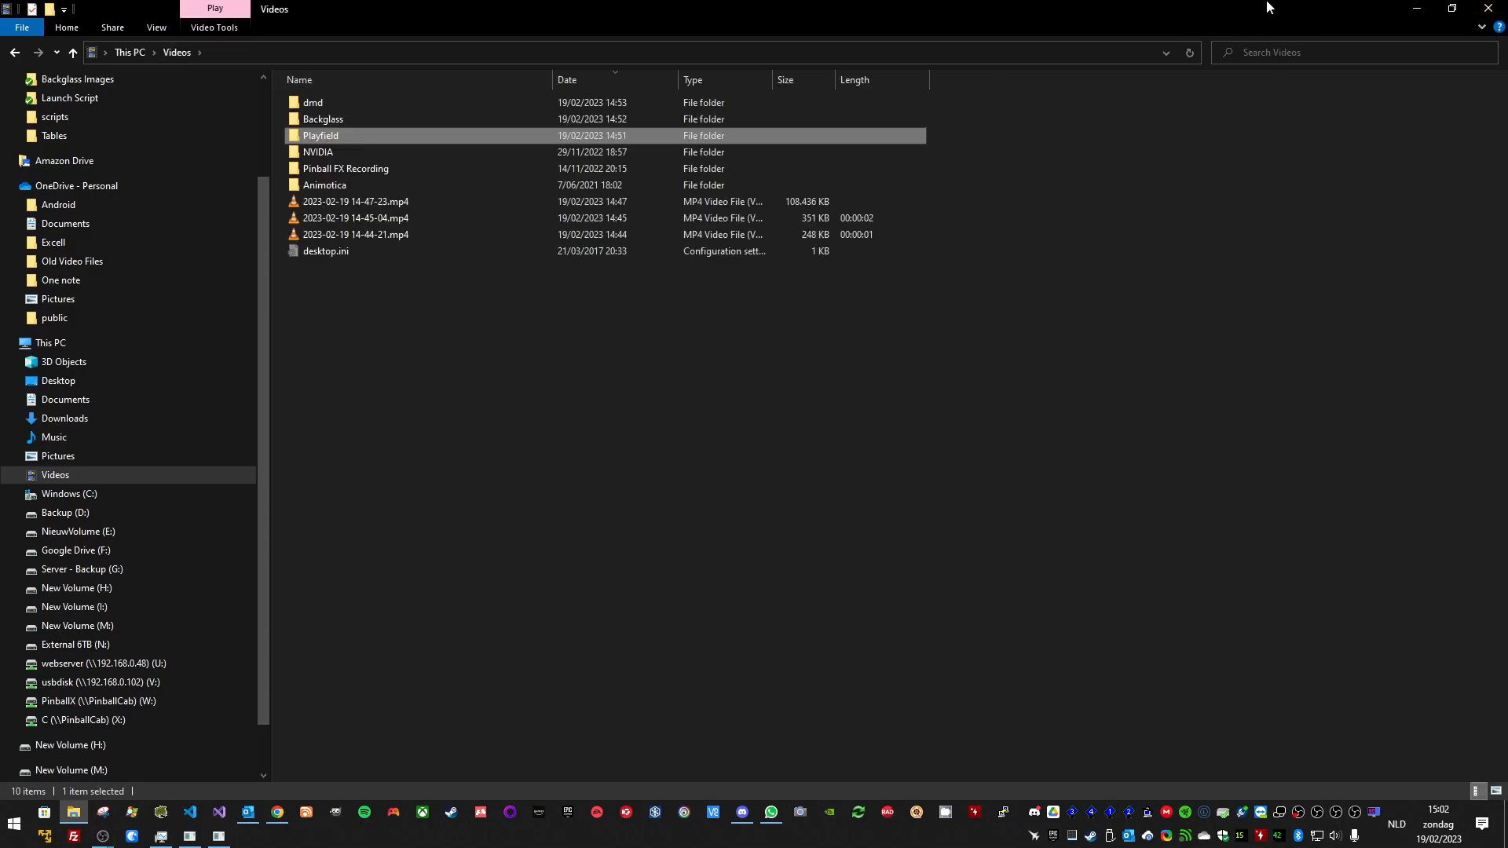
pyautogui.click(1418, 8)
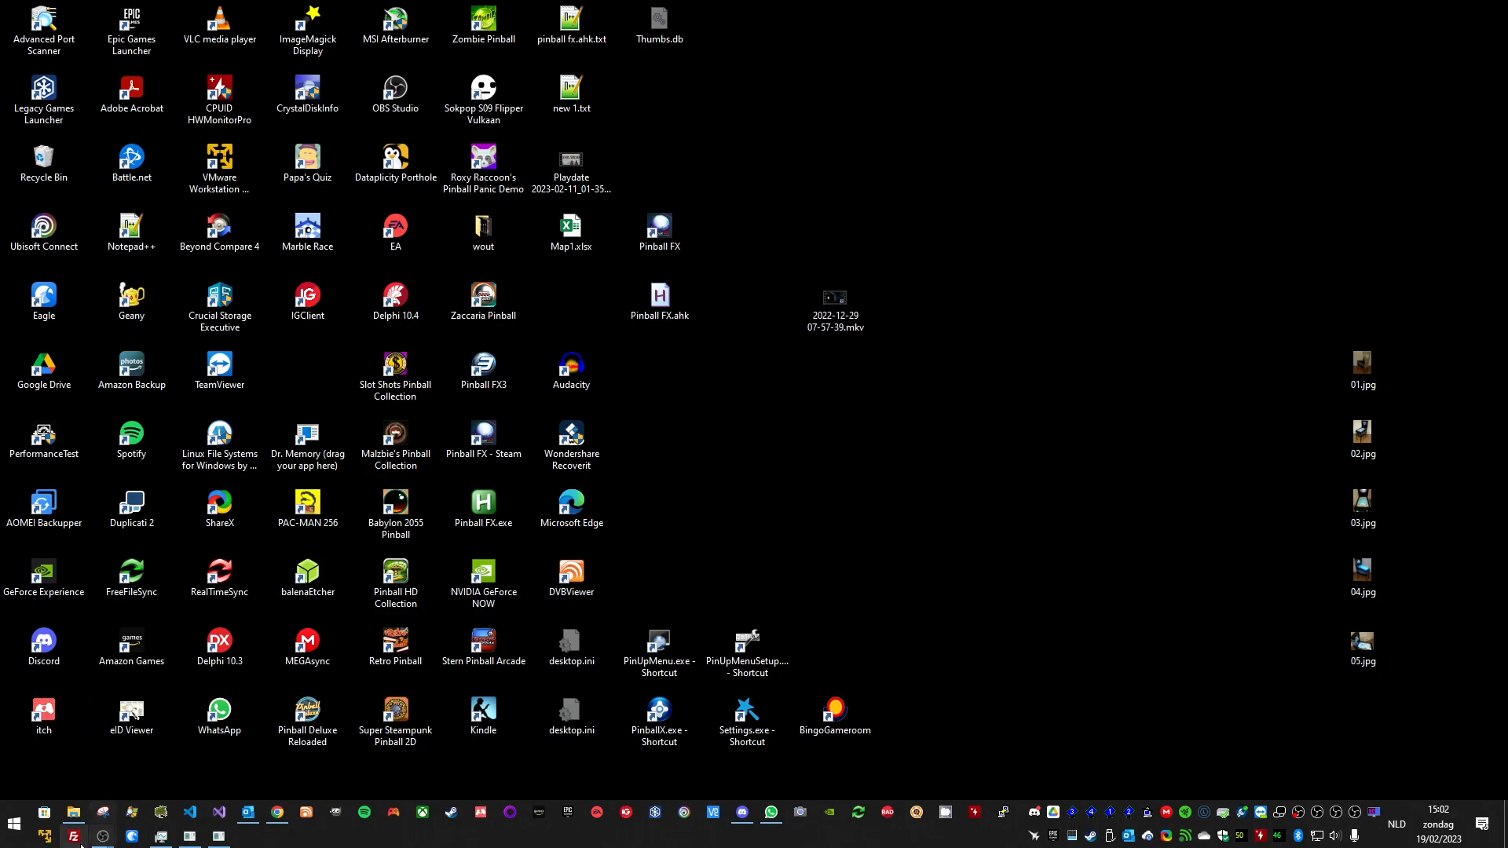
# Step: Switch to the backglass OBS instance, compare its Playfield 2 and Backglass scenes, and view the available scene collections
pyautogui.moveTo(102, 836)
pyautogui.click(223, 775)
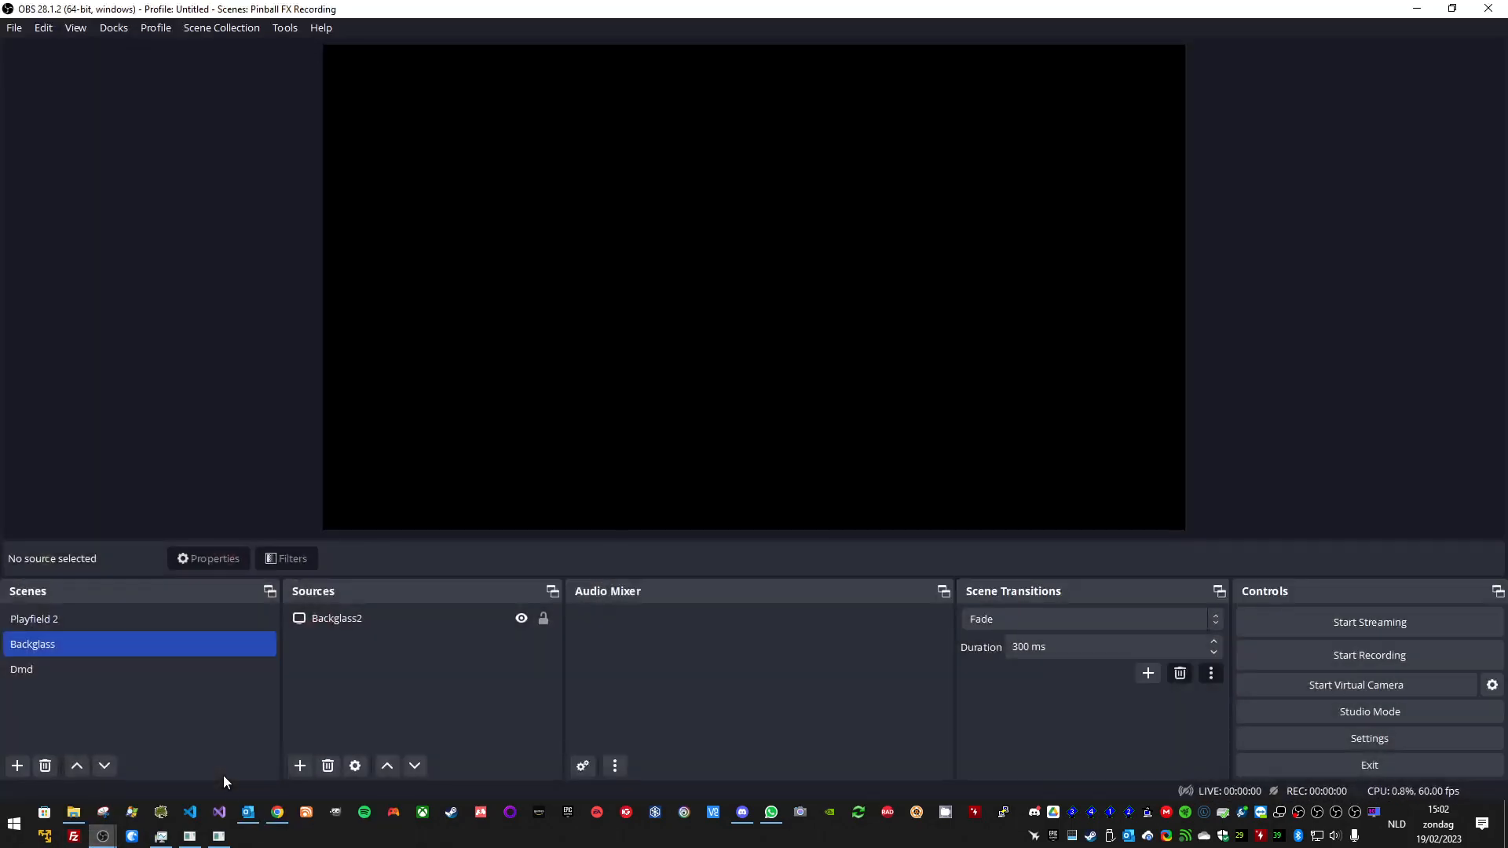
pyautogui.doubleClick(36, 644)
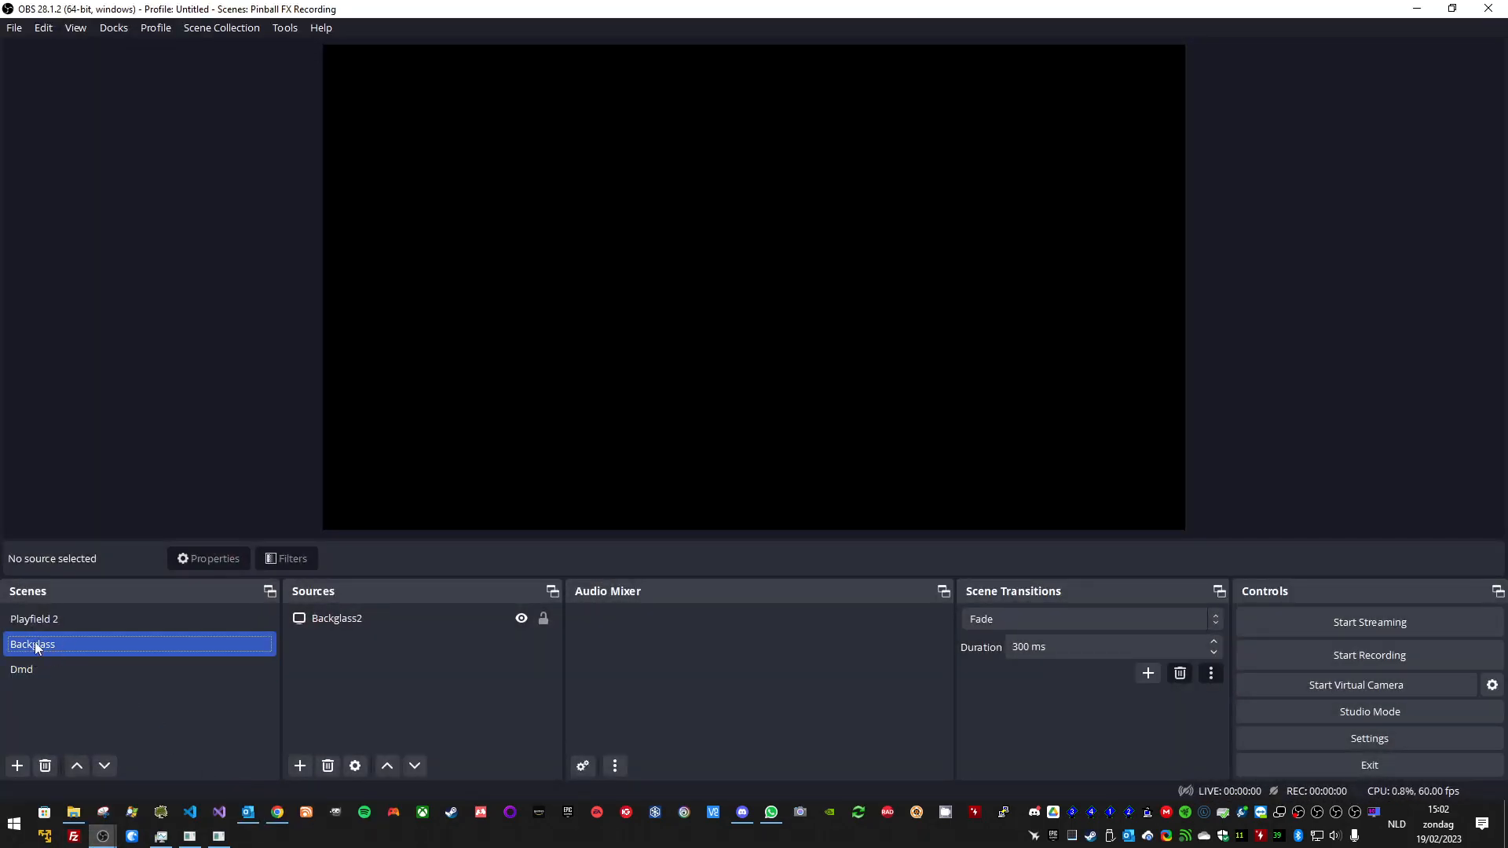
pyautogui.click(55, 619)
pyautogui.click(35, 644)
pyautogui.click(56, 624)
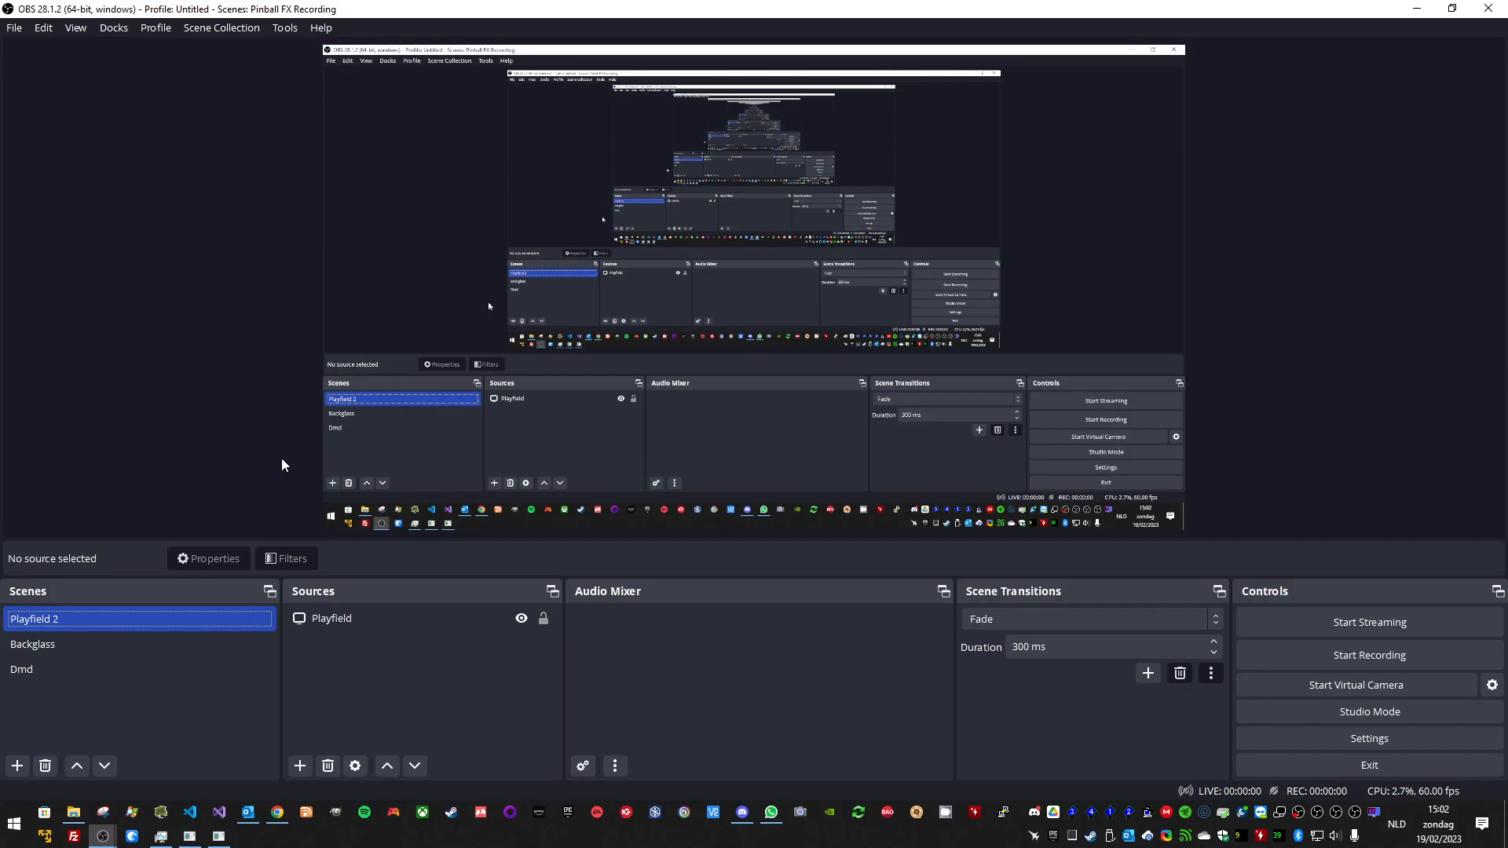
pyautogui.click(202, 29)
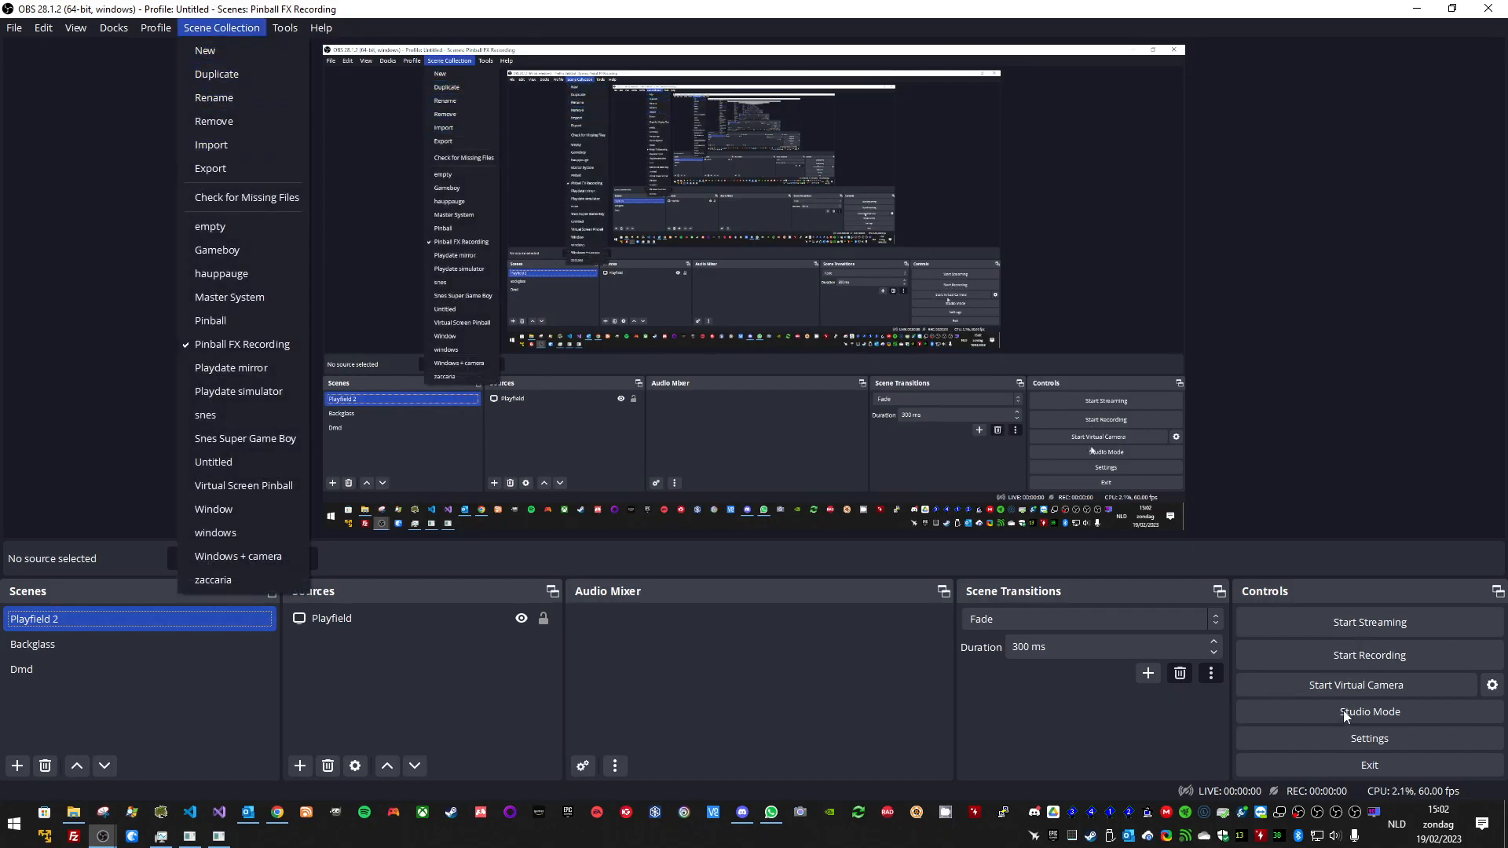
# Step: Set the backglass instance's recording encoder to x264 in the advanced output settings and save
pyautogui.click(1348, 739)
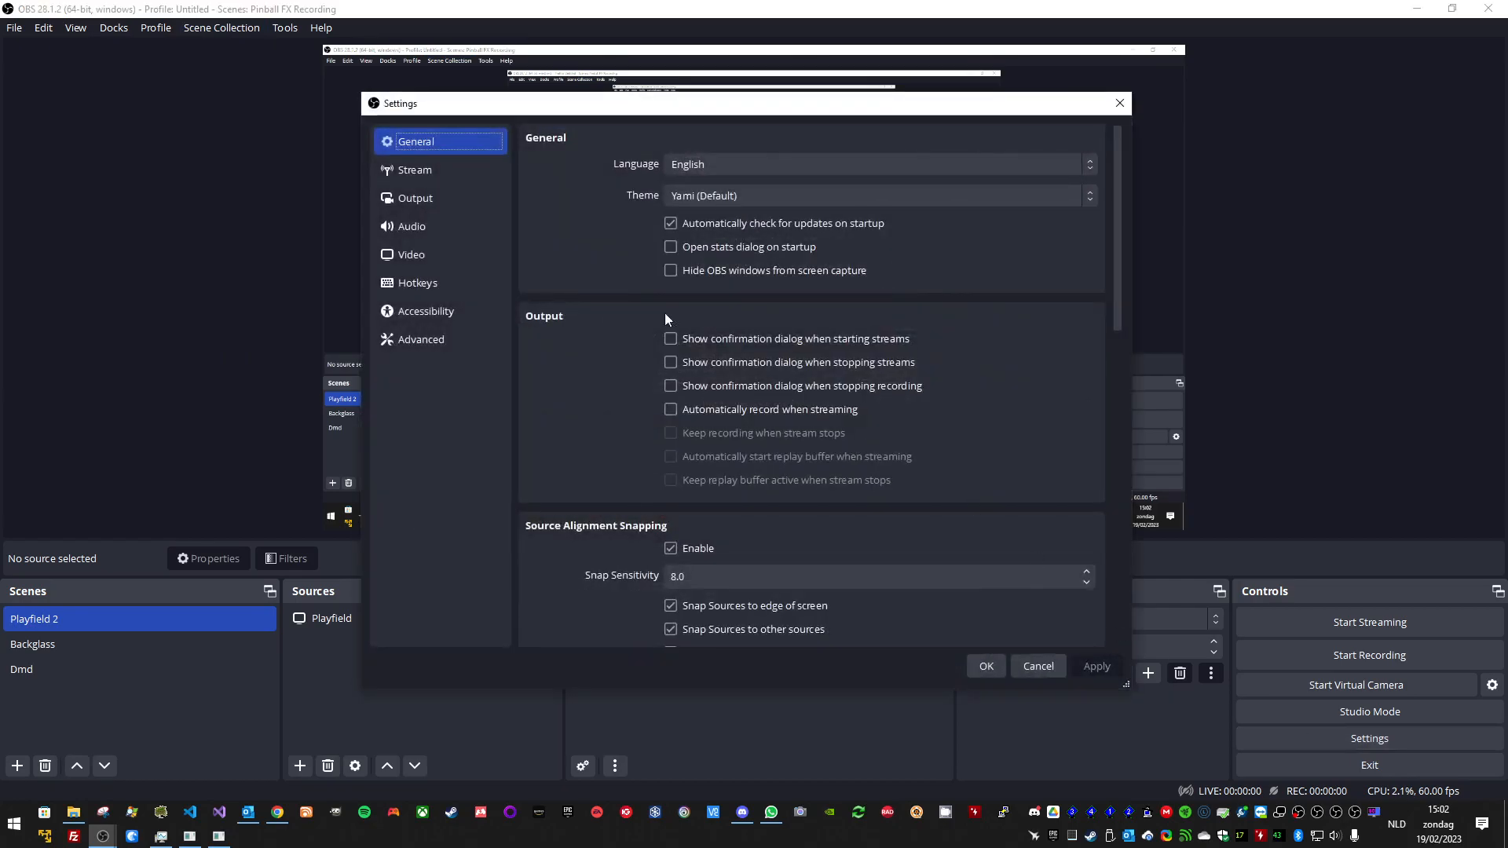
pyautogui.click(415, 261)
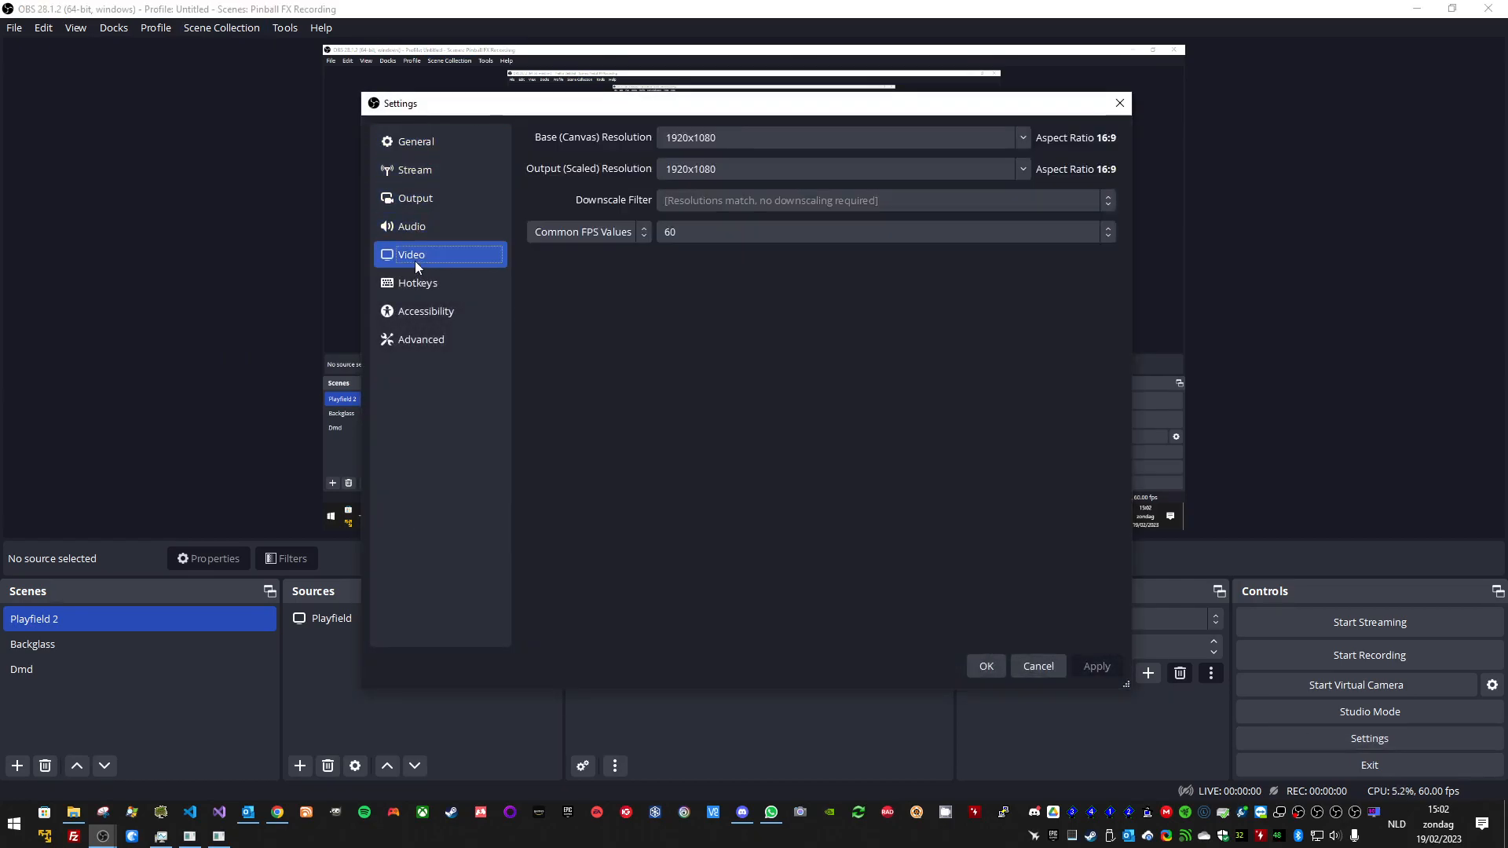
pyautogui.click(438, 197)
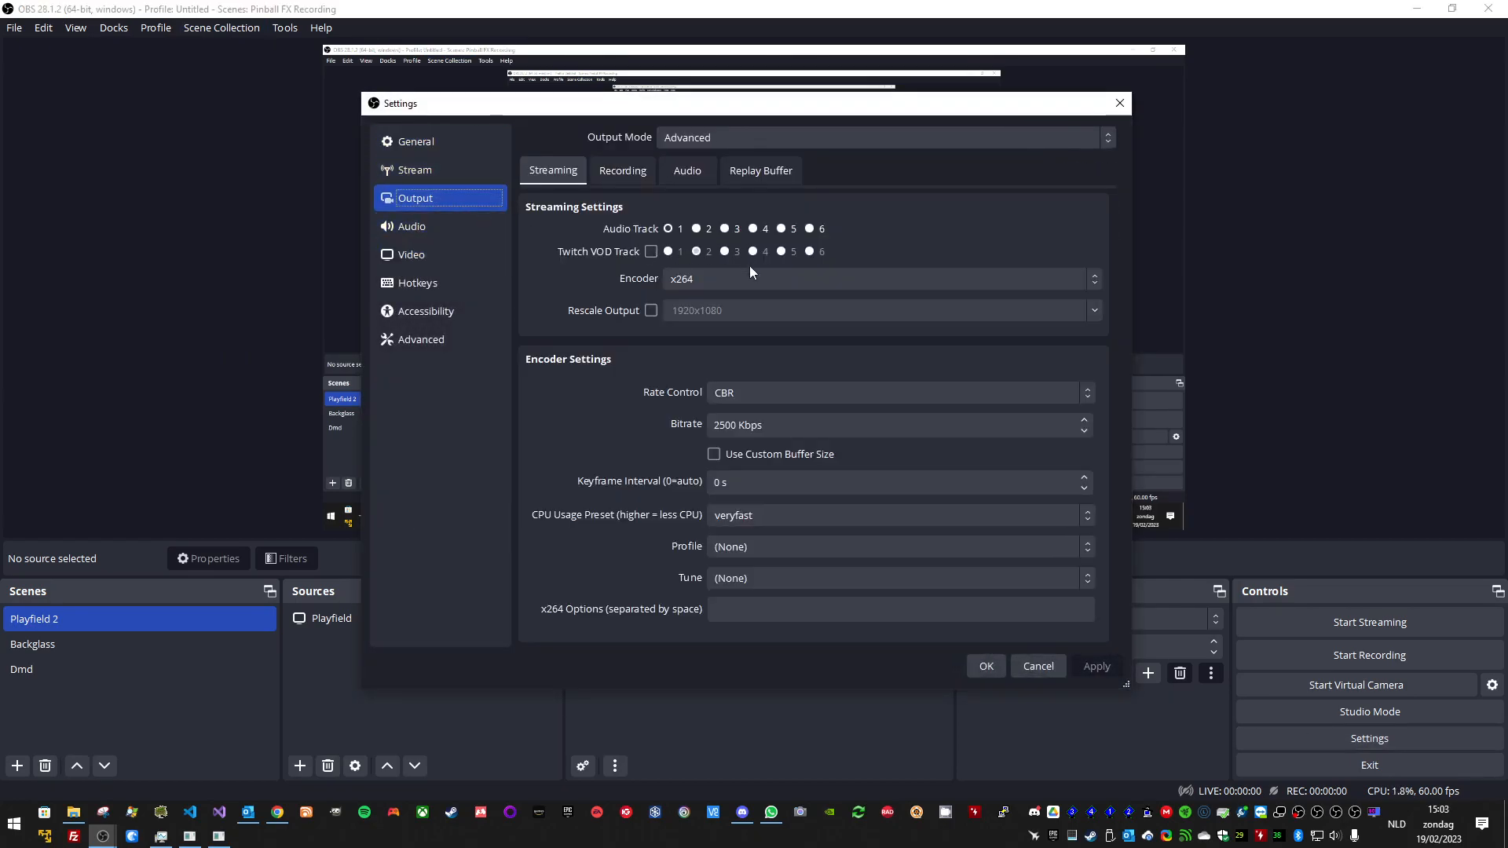
pyautogui.click(623, 171)
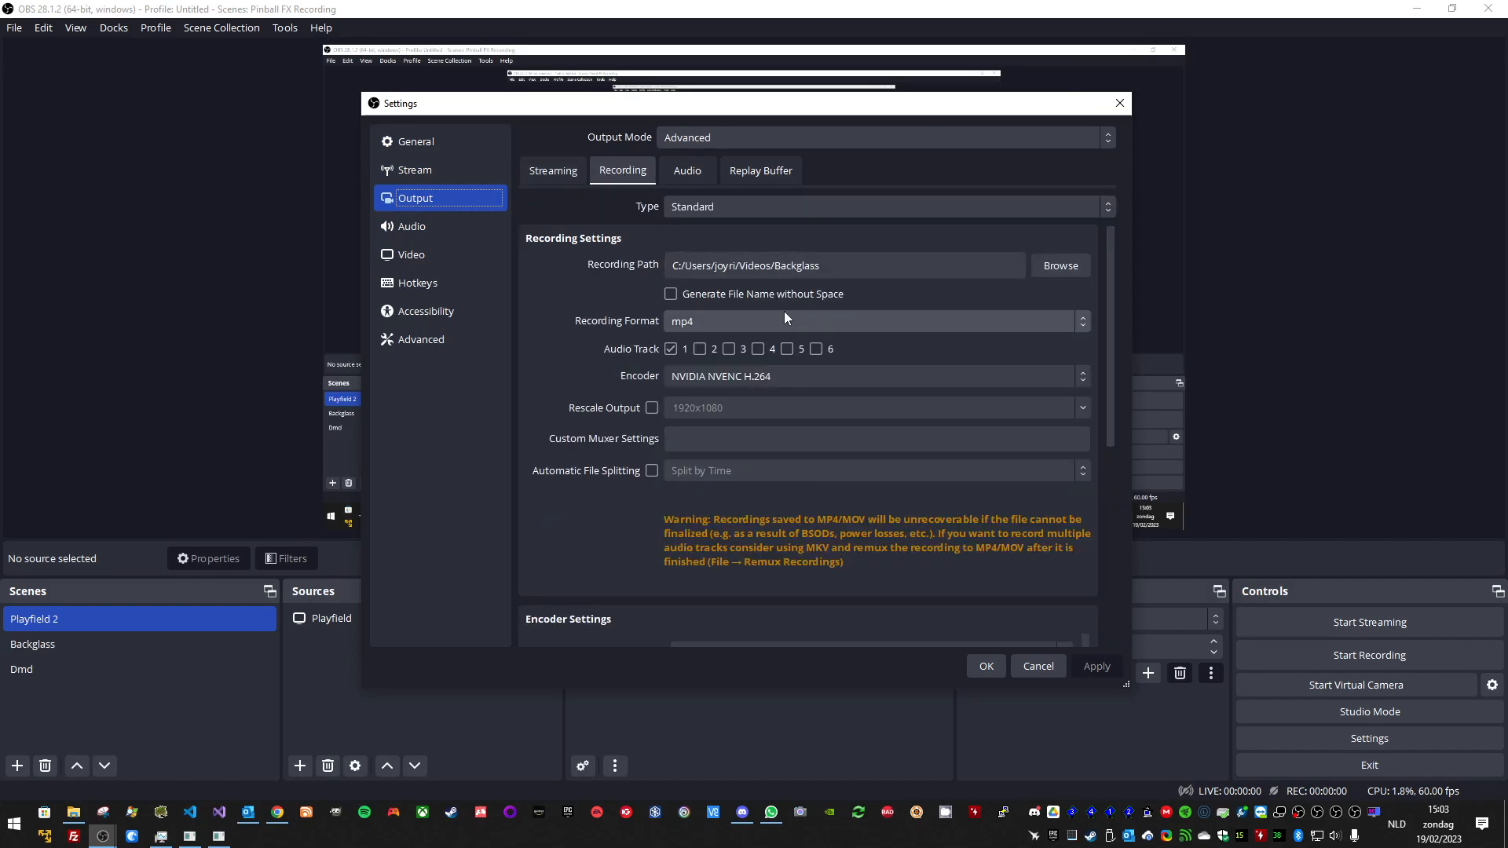
pyautogui.click(777, 376)
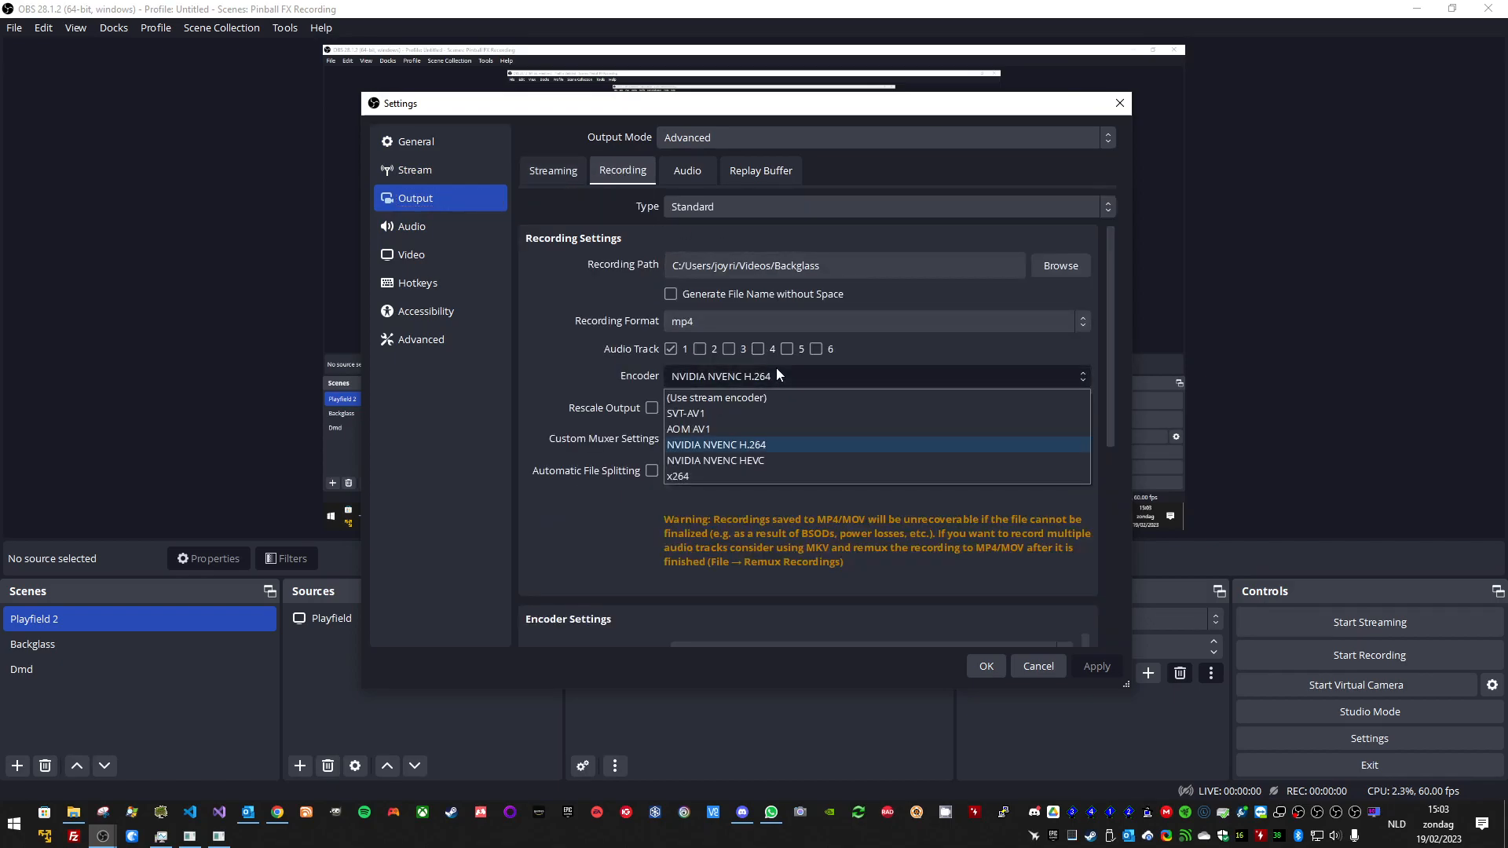
pyautogui.click(677, 477)
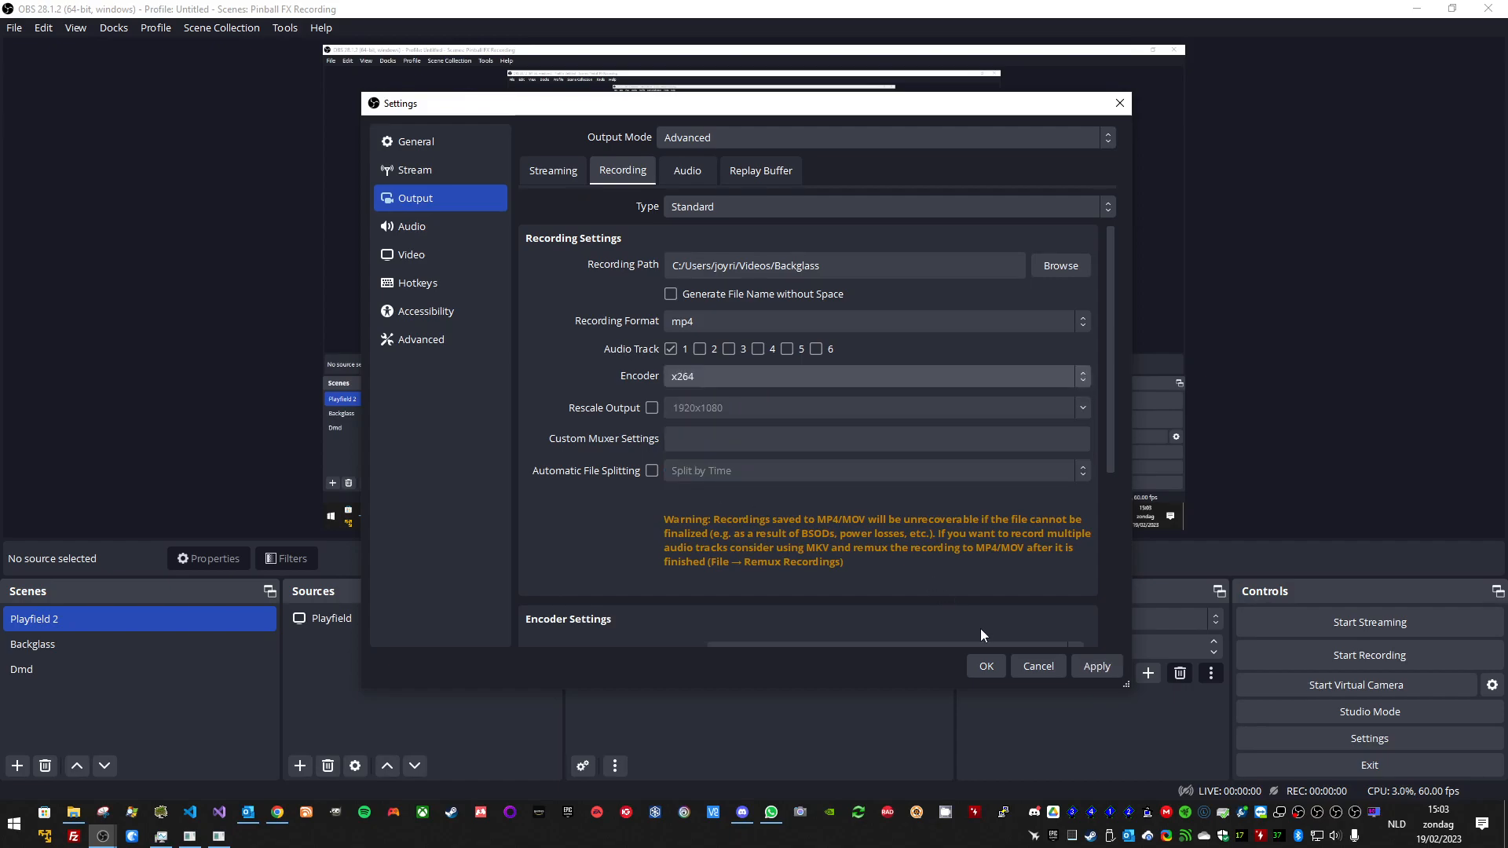
pyautogui.click(994, 671)
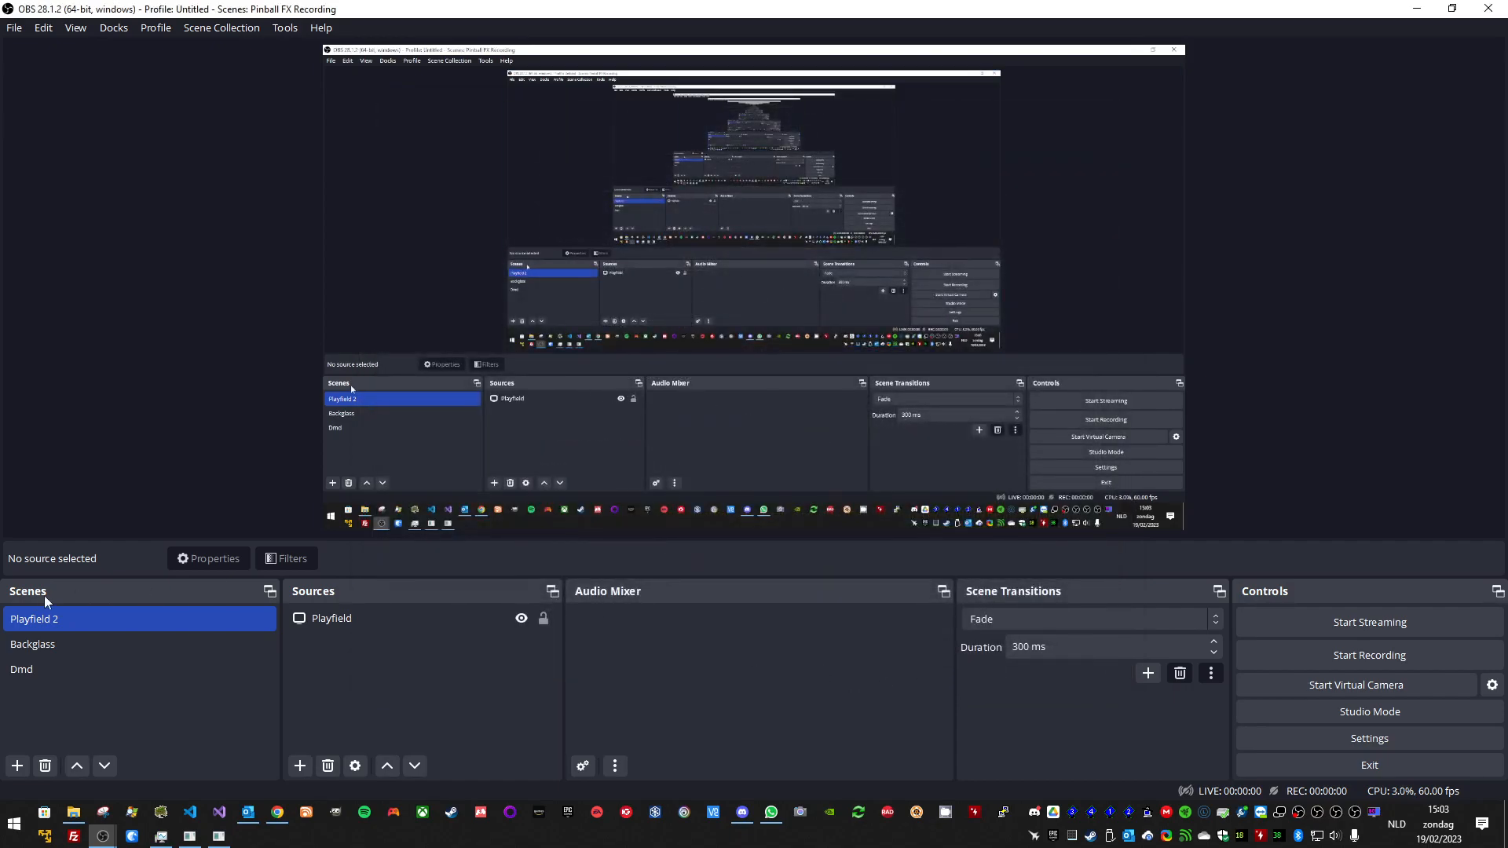
# Step: Select the Backglass scene and recheck the recording encoder in the output settings, closing them without changes
pyautogui.click(14, 651)
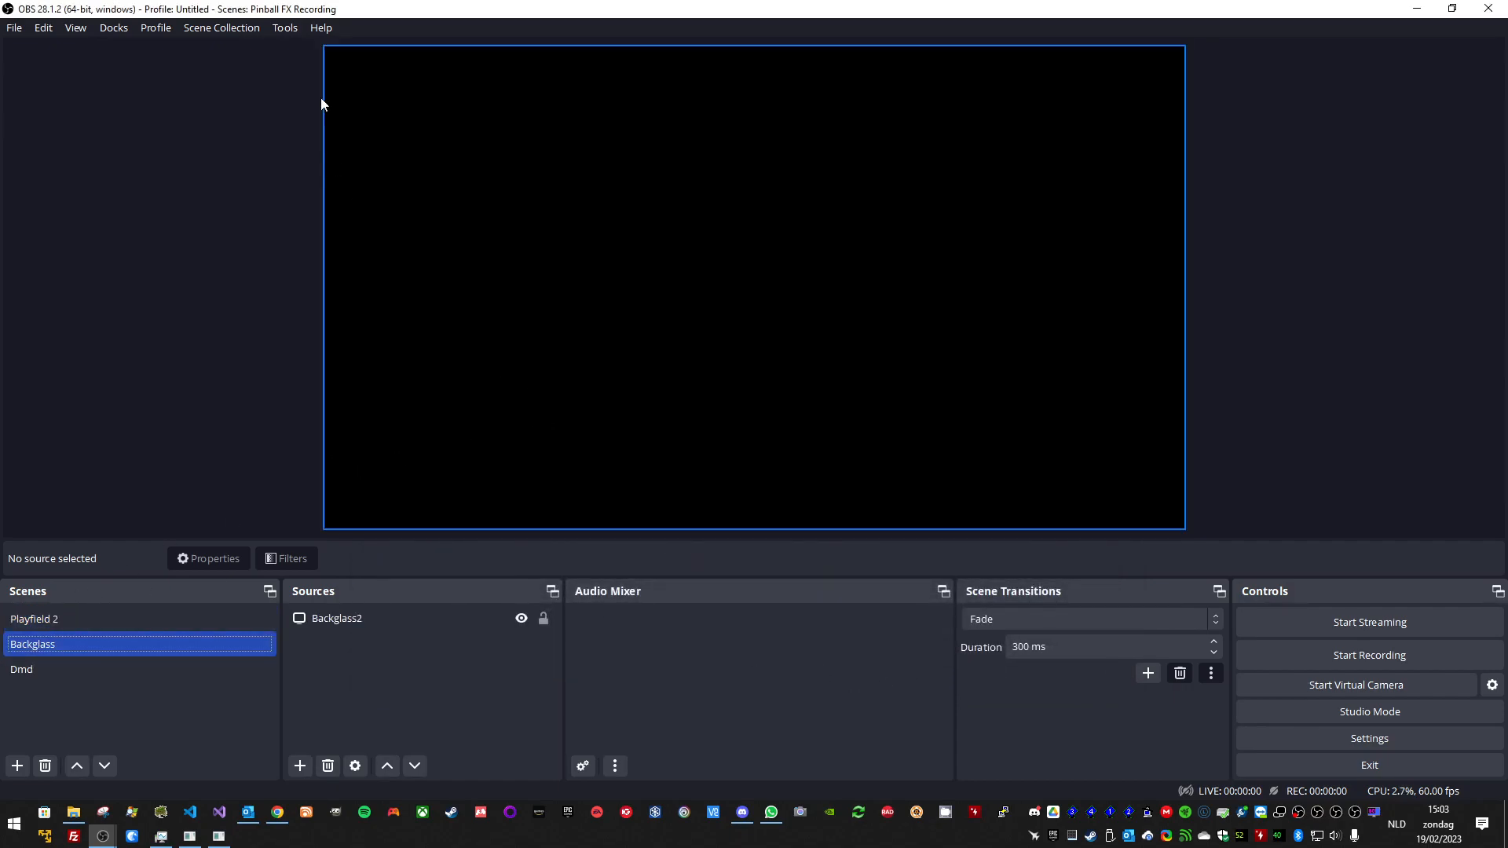
pyautogui.click(236, 28)
pyautogui.press('Escape')
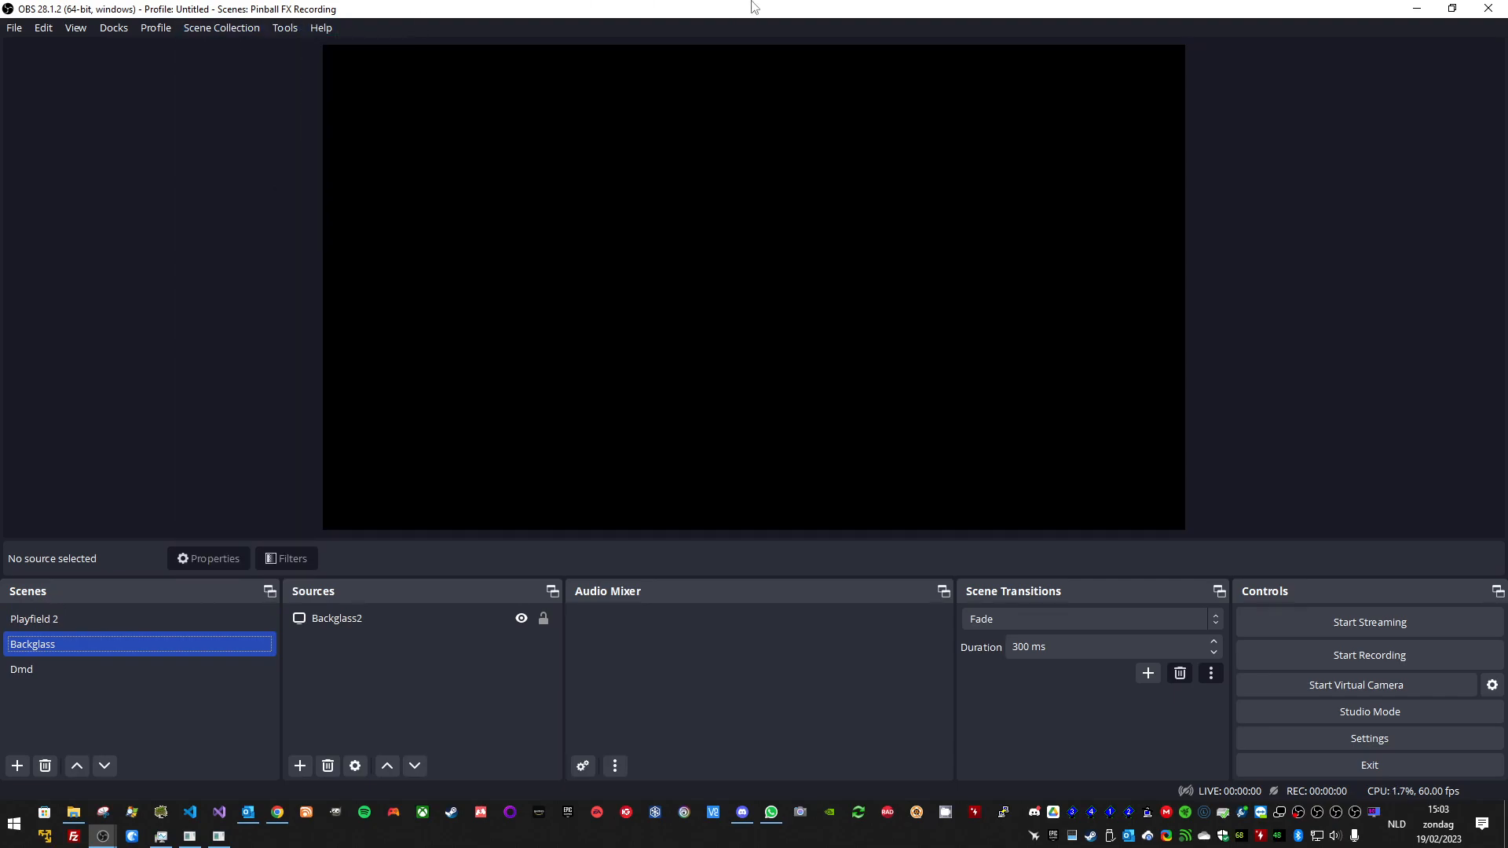
pyautogui.click(1375, 735)
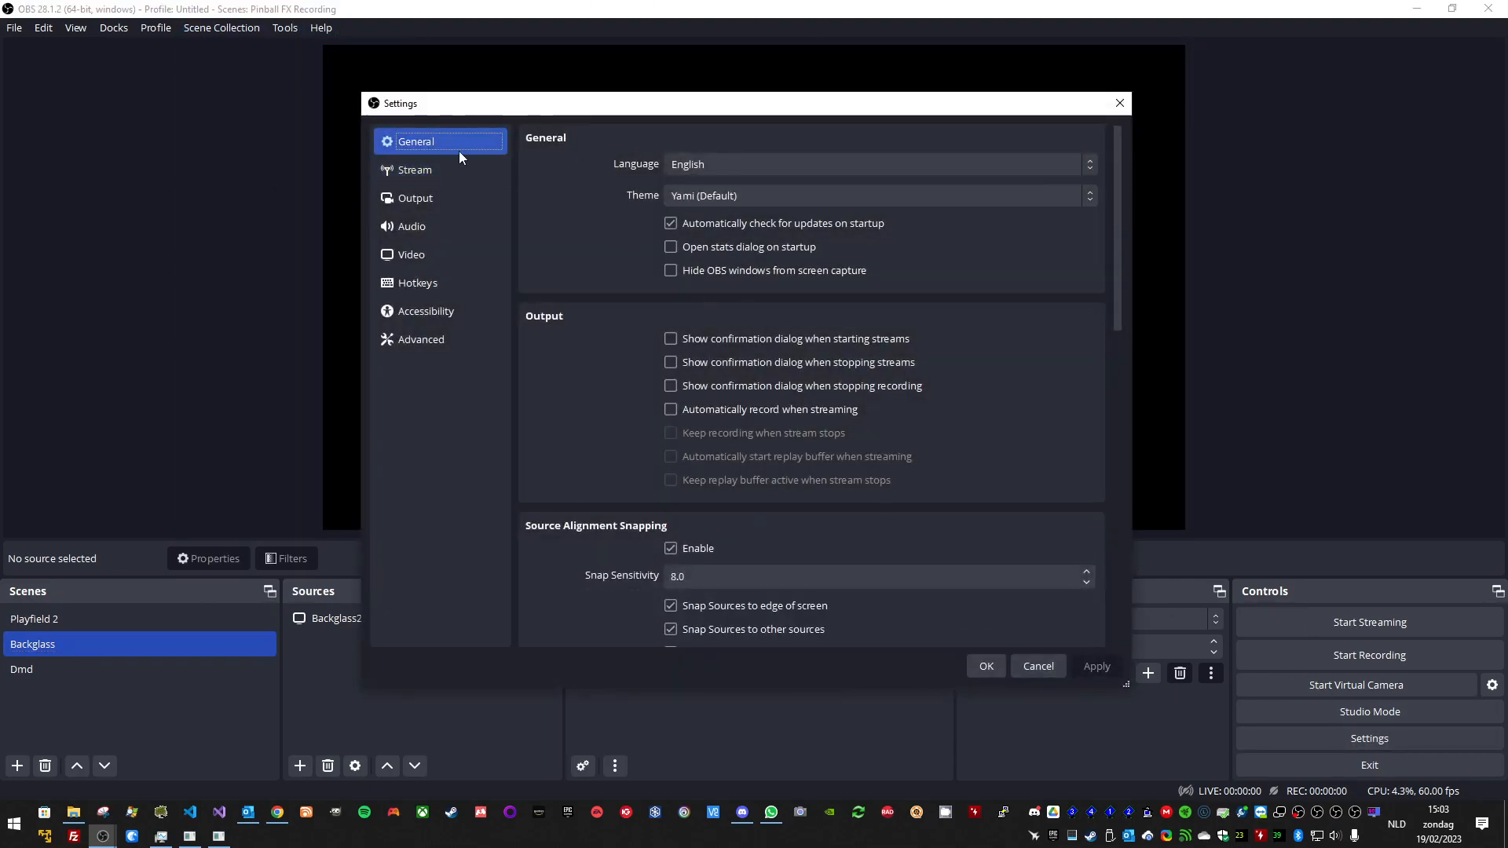
pyautogui.click(417, 198)
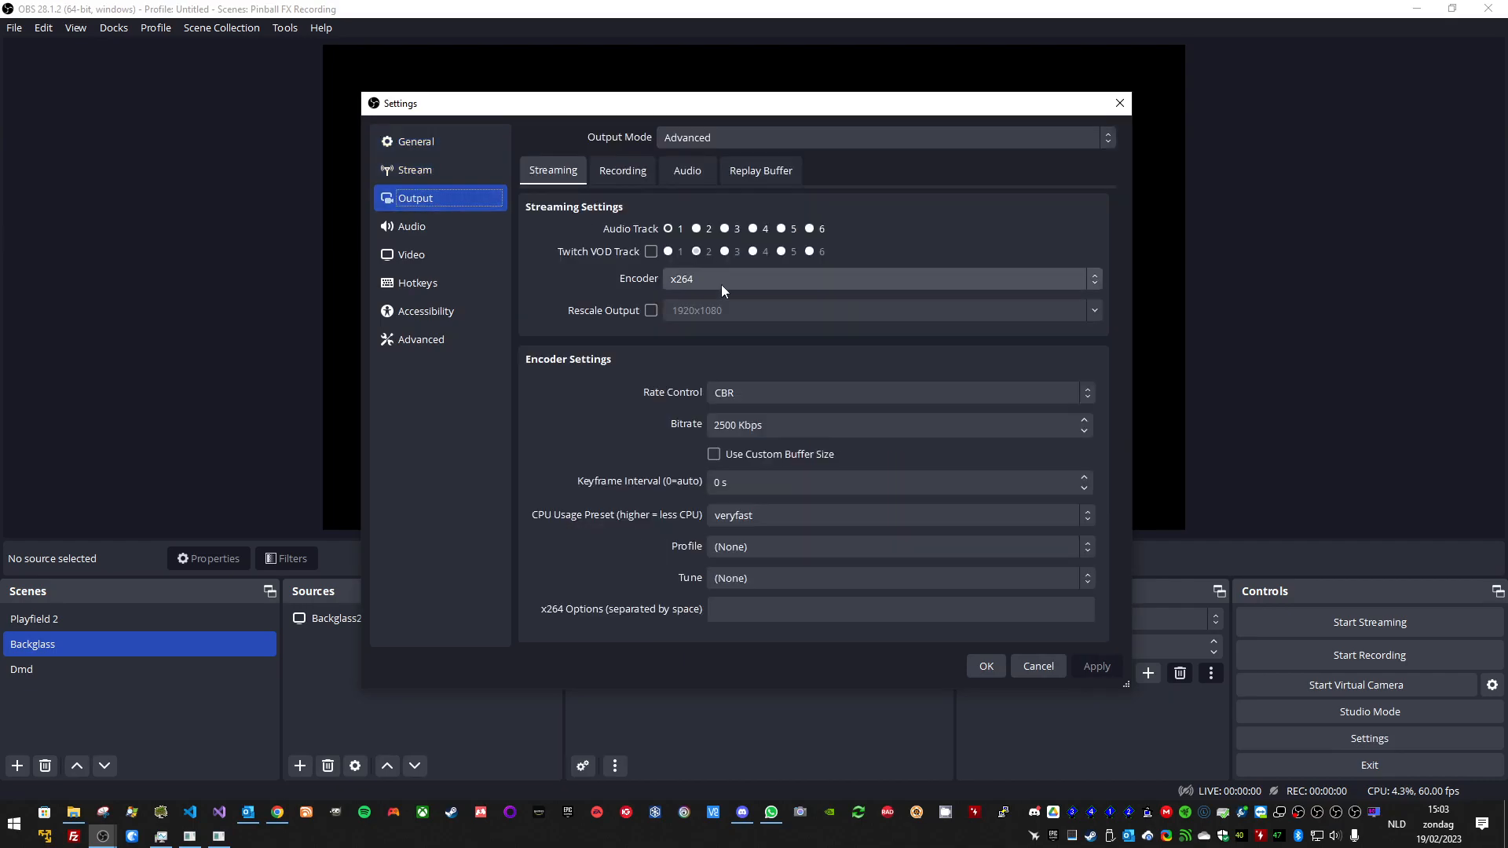
pyautogui.click(618, 186)
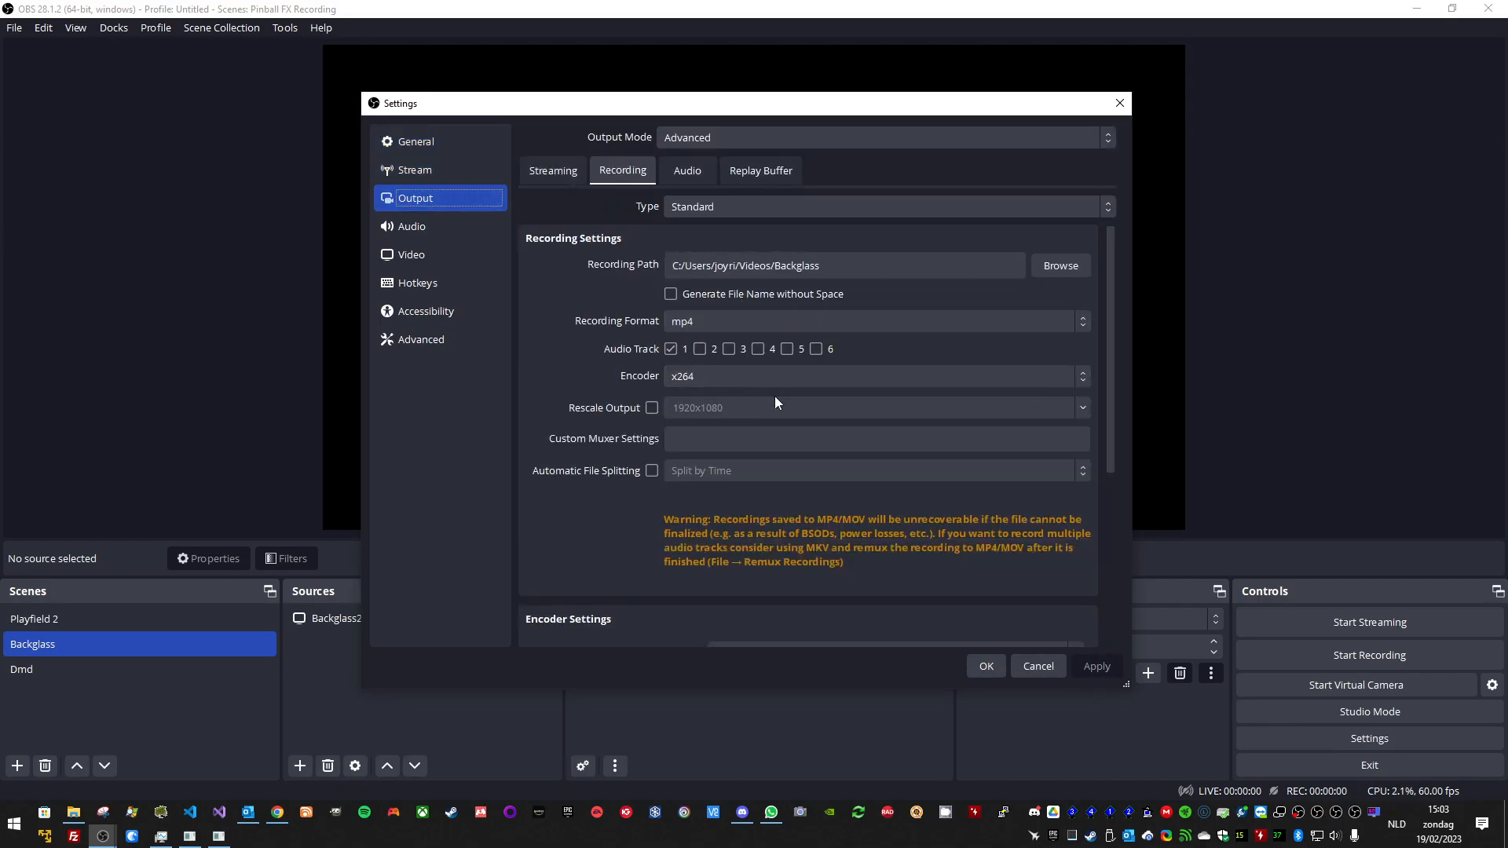
pyautogui.click(1038, 666)
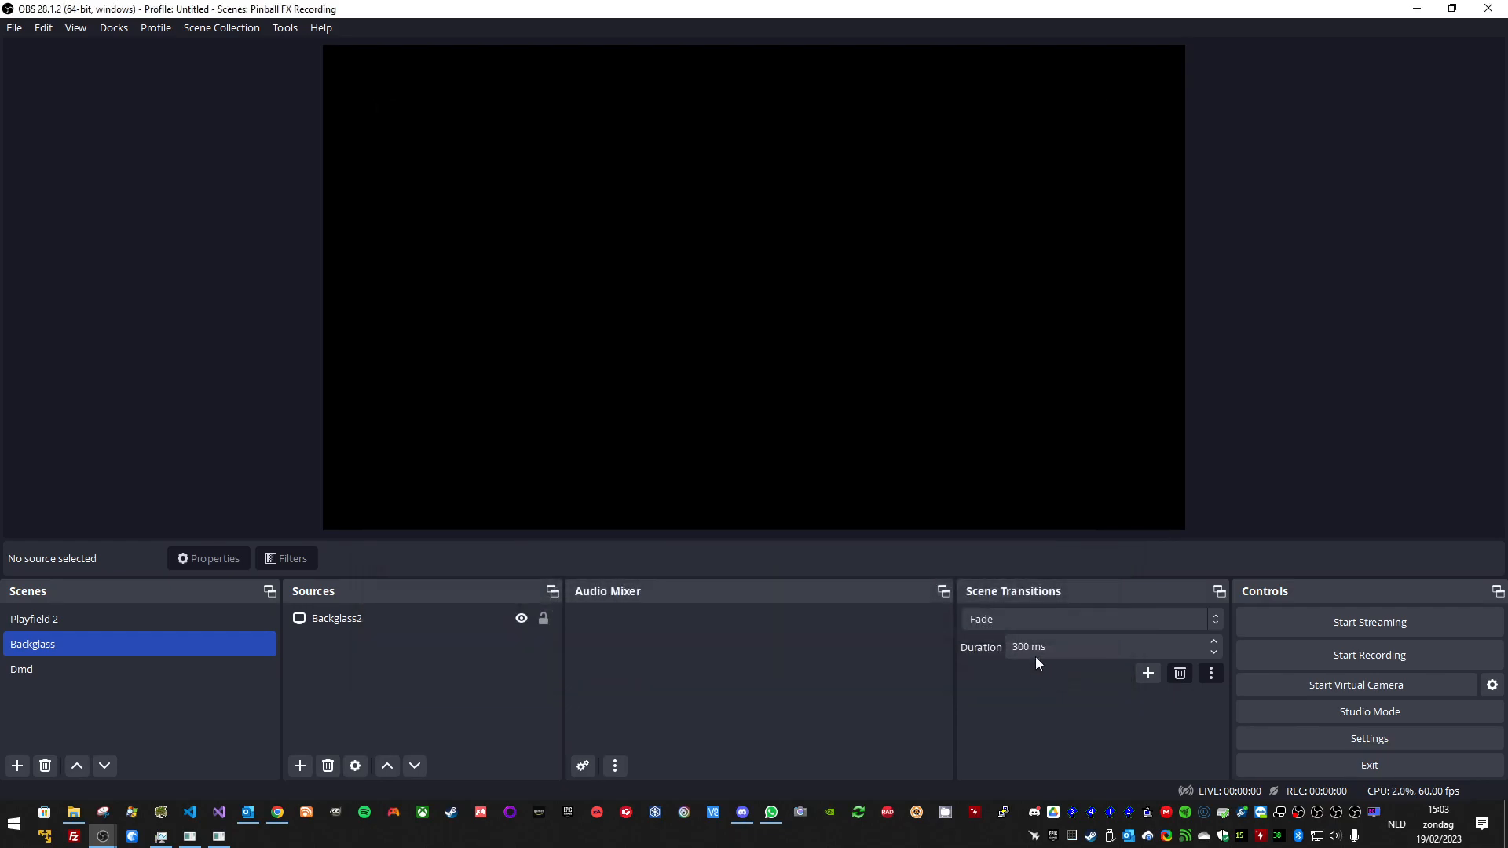
# Step: Look through the Dmd, Backglass and Playfield 2 scenes of the backglass instance
pyautogui.doubleClick(33, 669)
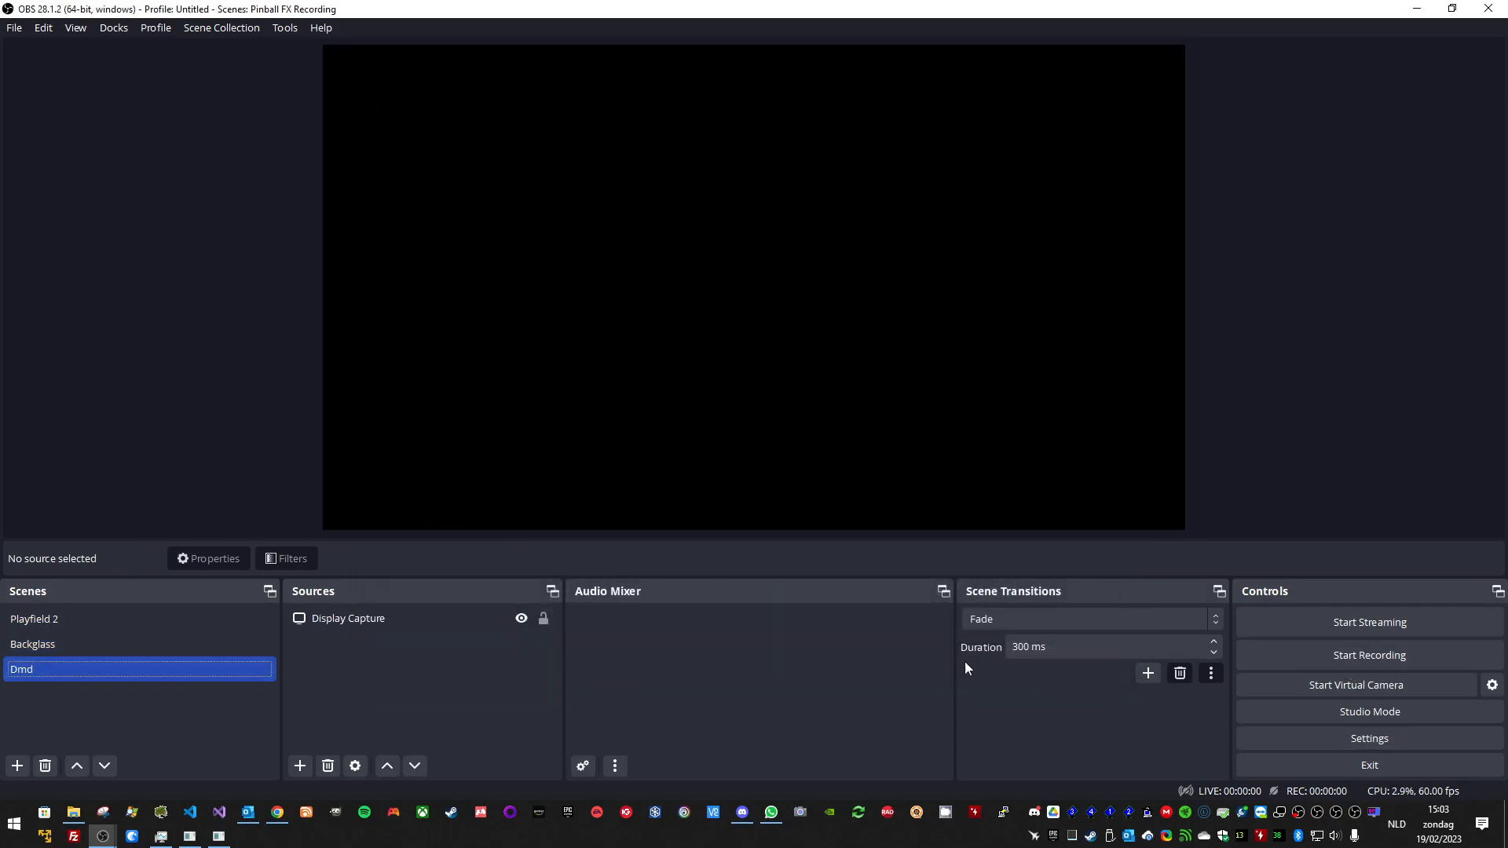
pyautogui.click(82, 626)
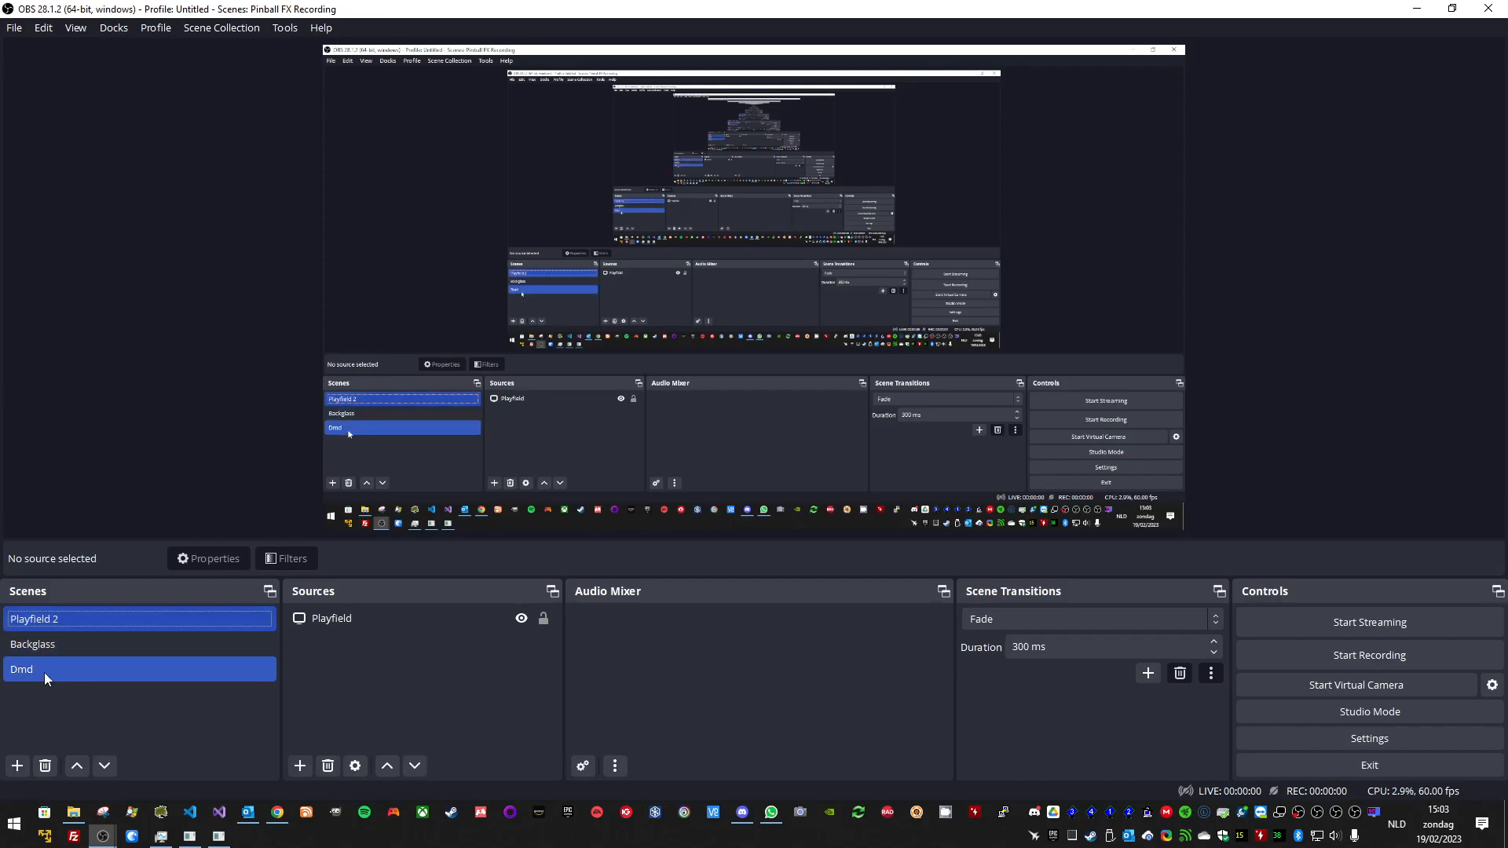
pyautogui.click(103, 836)
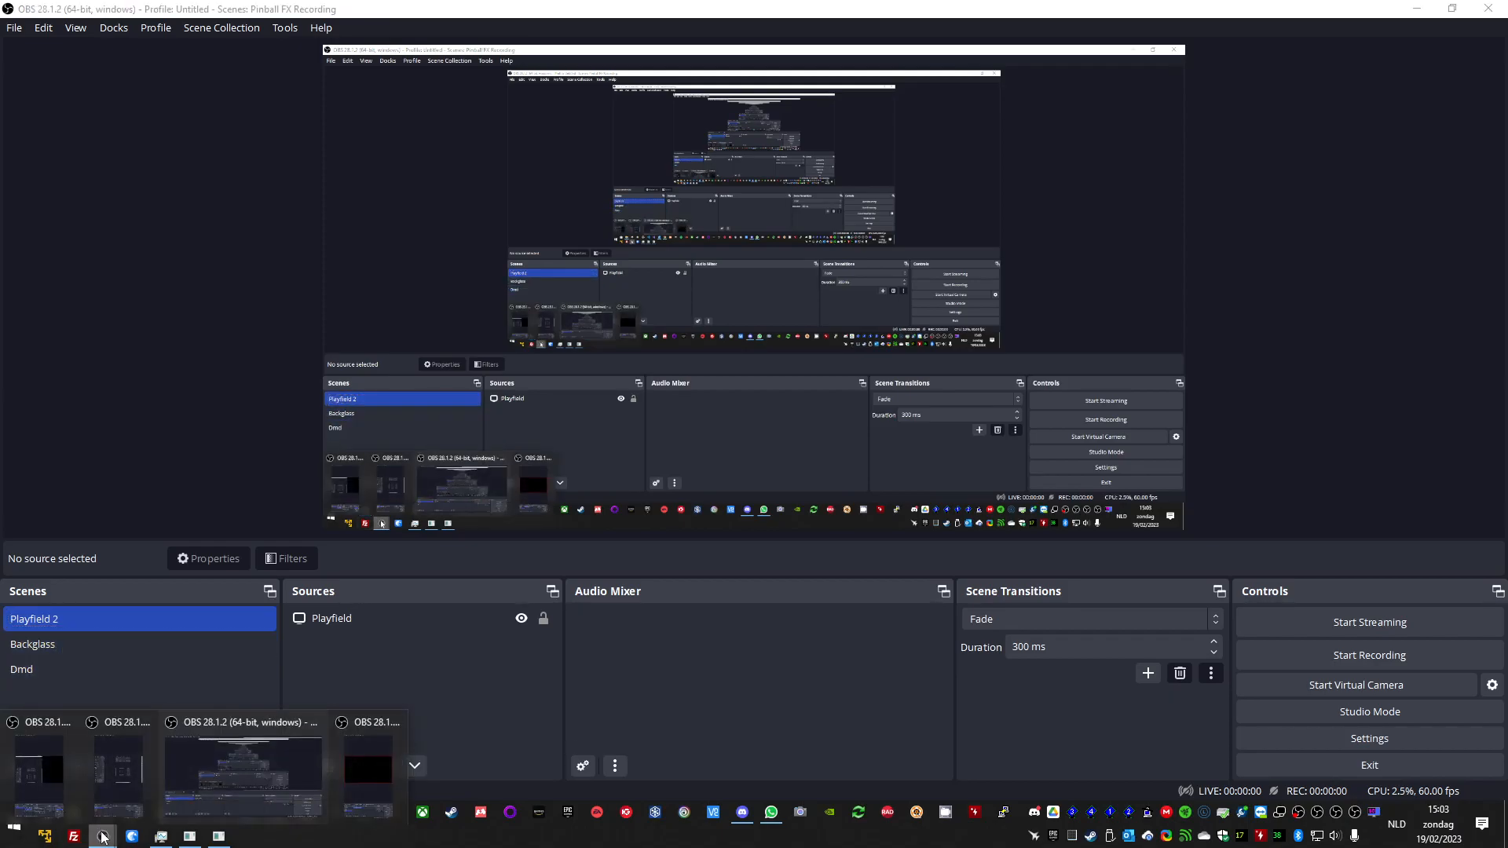
pyautogui.click(224, 779)
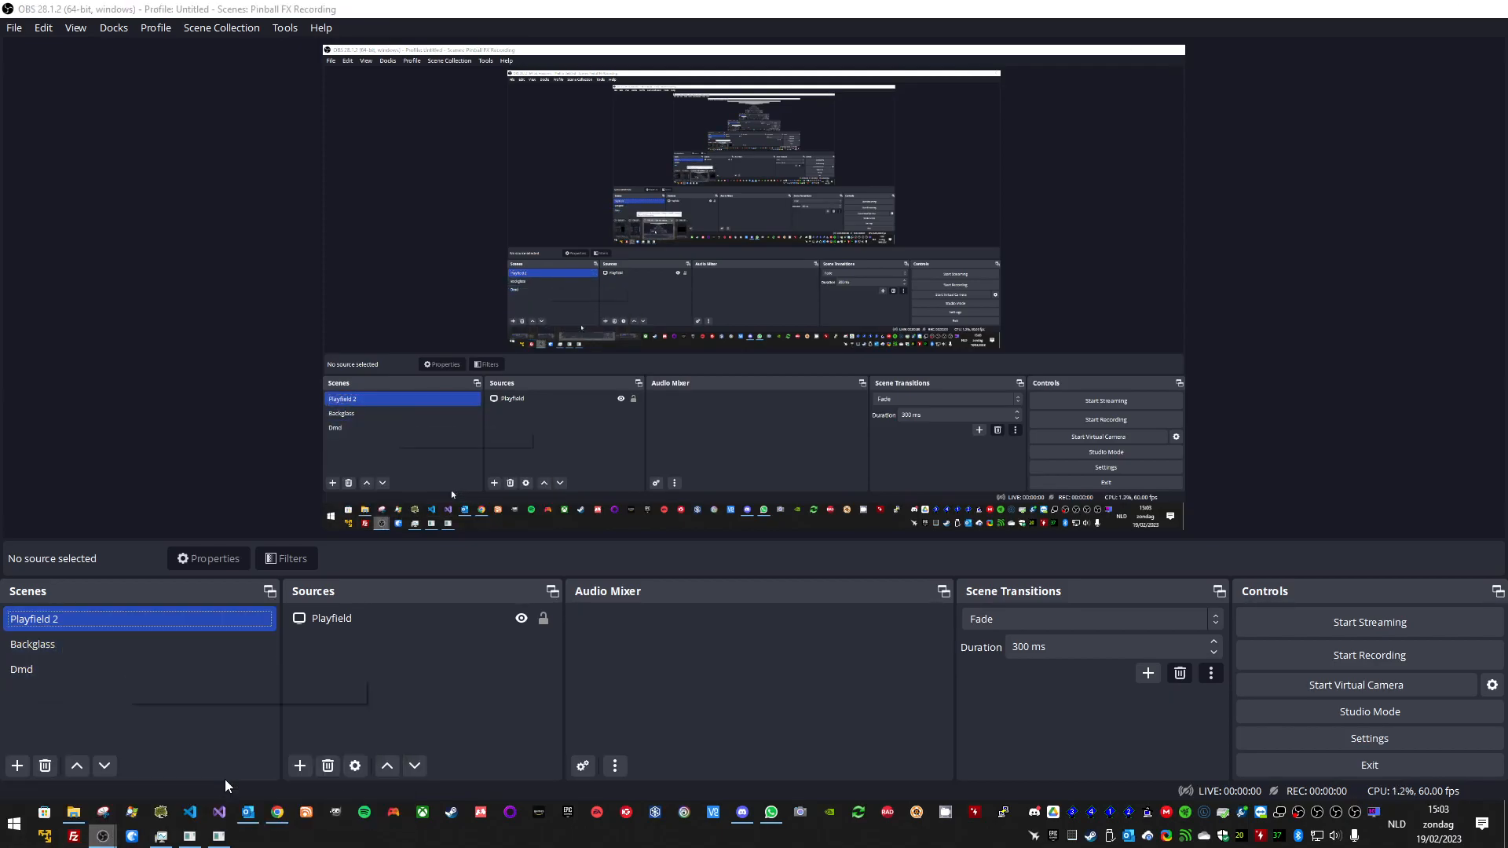
pyautogui.click(84, 644)
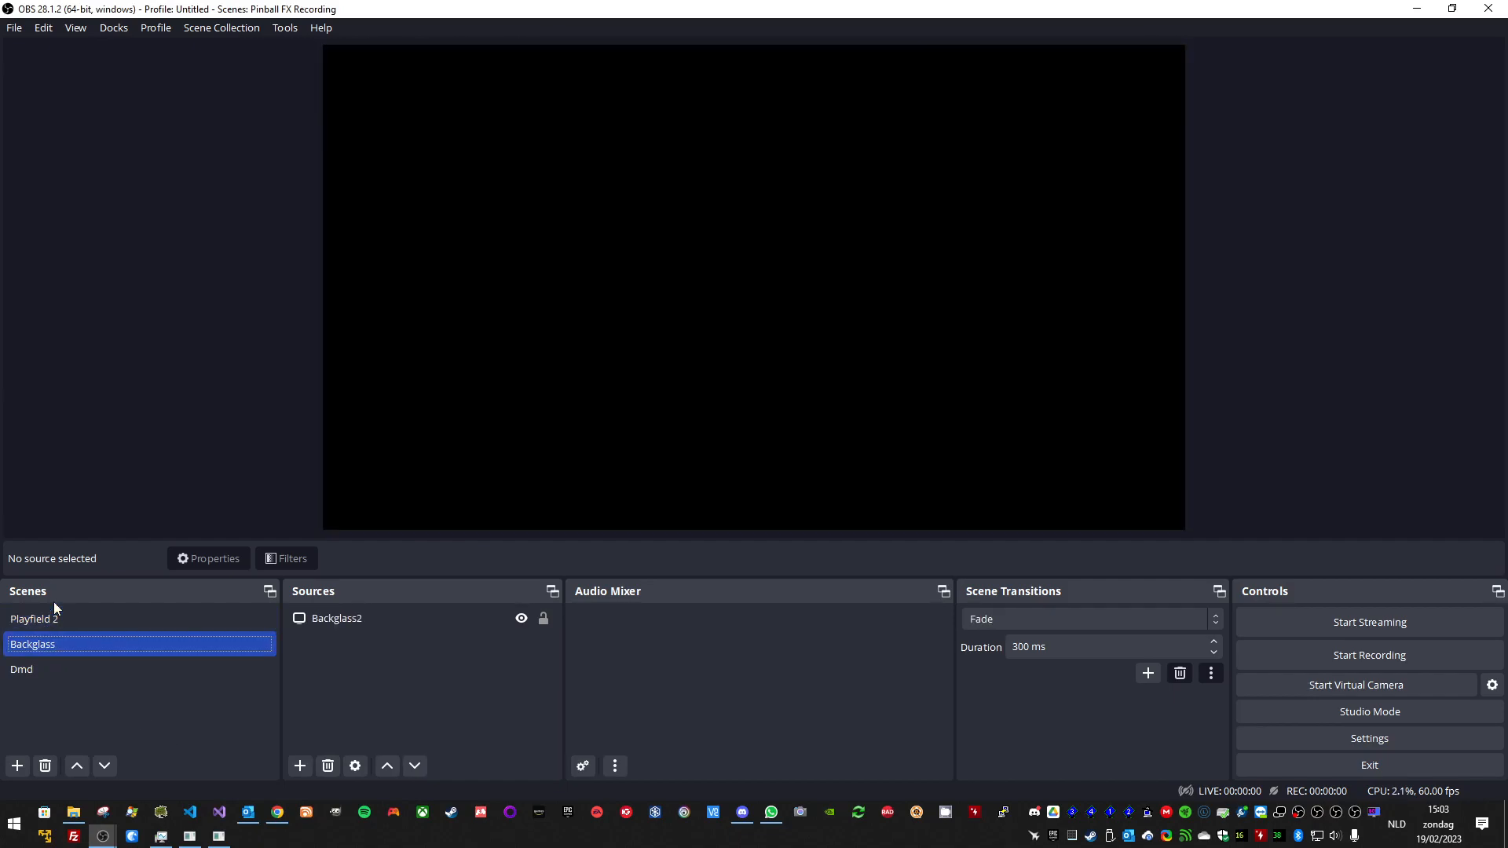
pyautogui.click(46, 621)
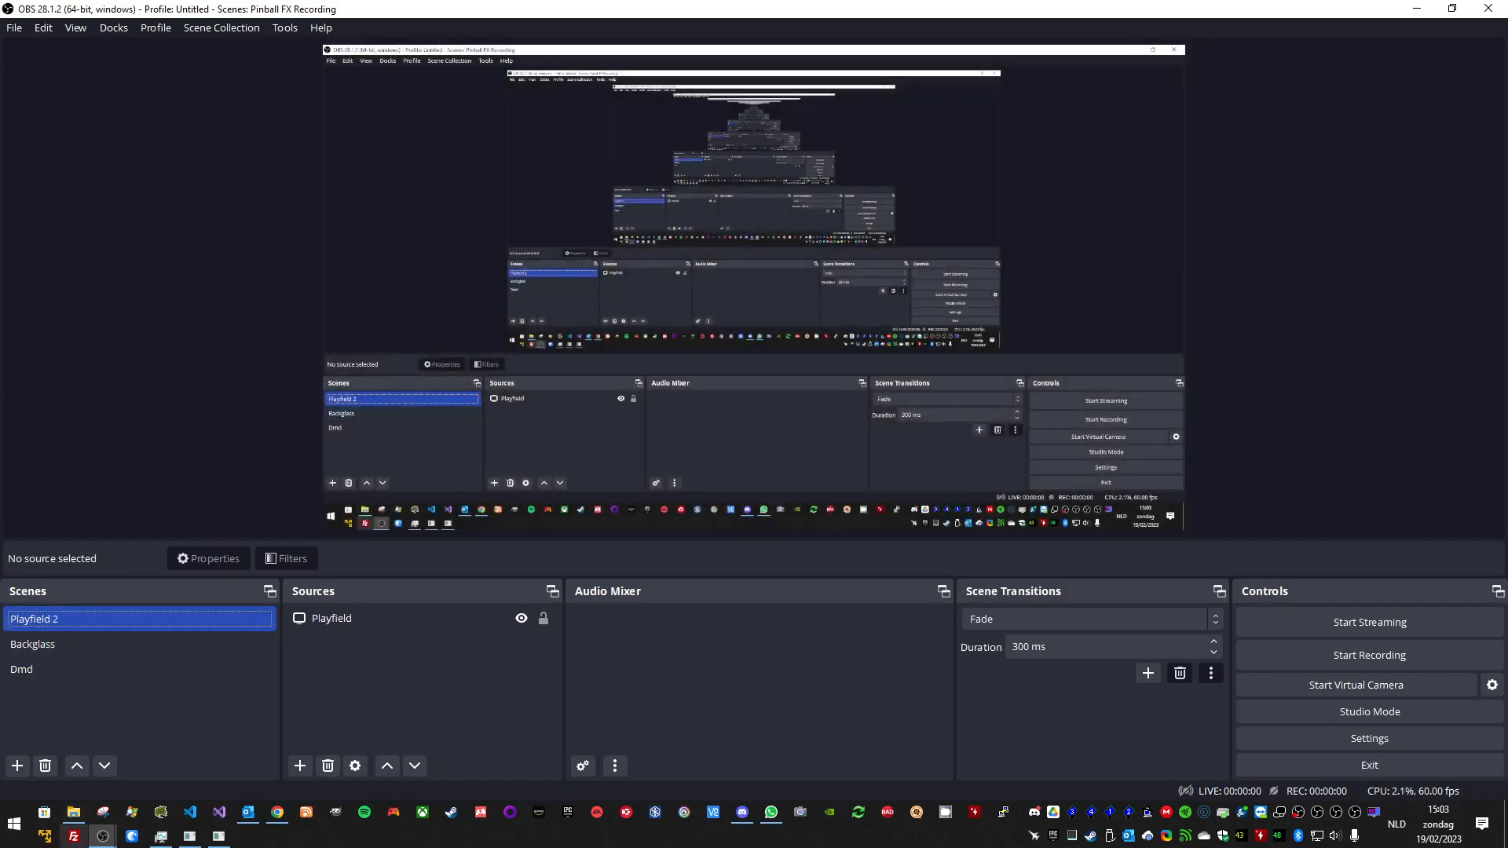
# Step: Check the scene in the playfield OBS instance, and set the backglass instance back to its Backglass scene
pyautogui.moveTo(102, 836)
pyautogui.click(111, 771)
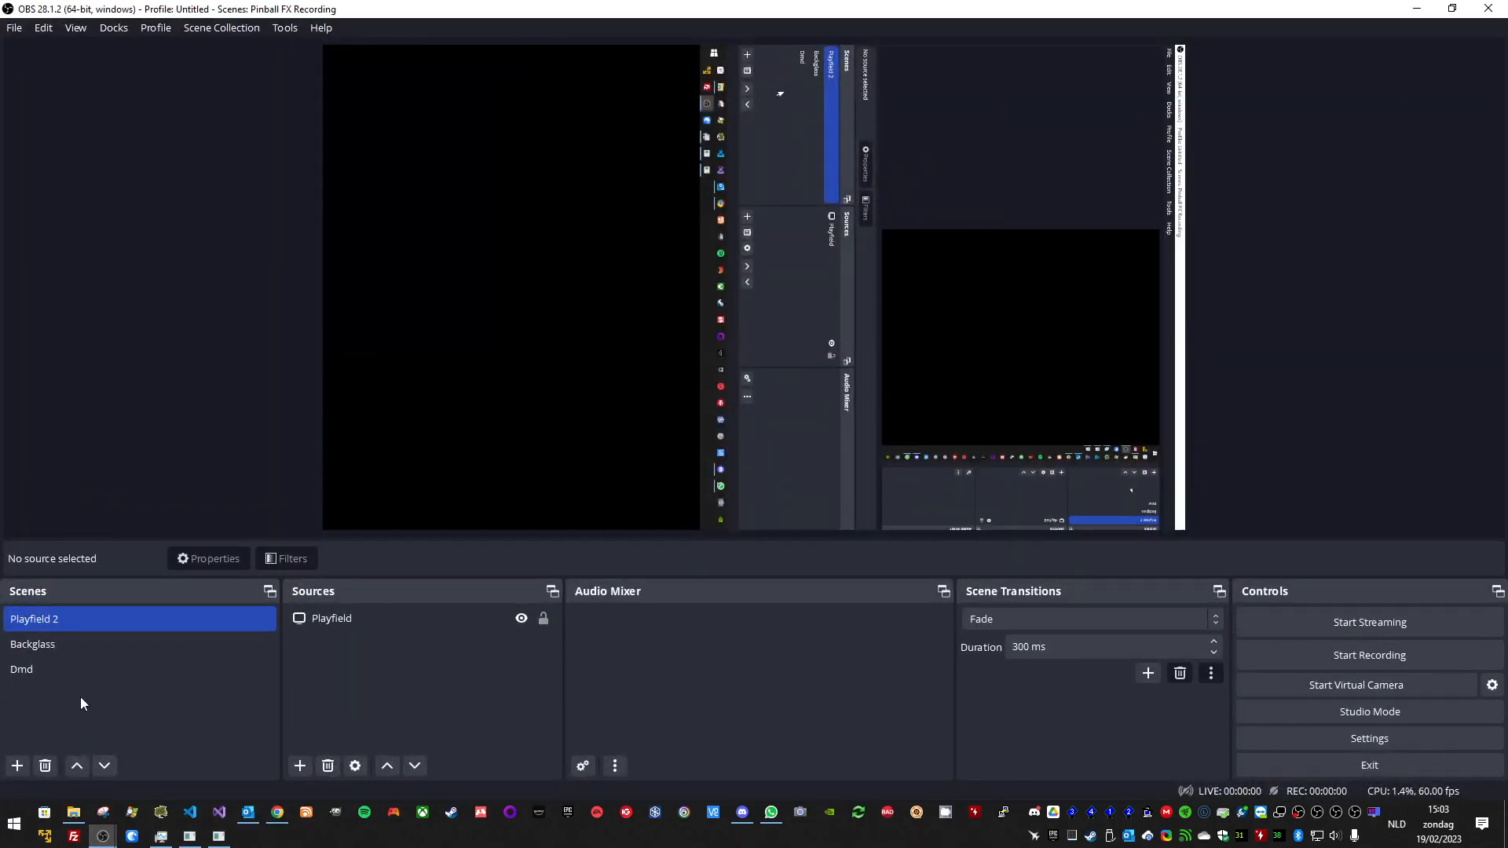
pyautogui.moveTo(94, 839)
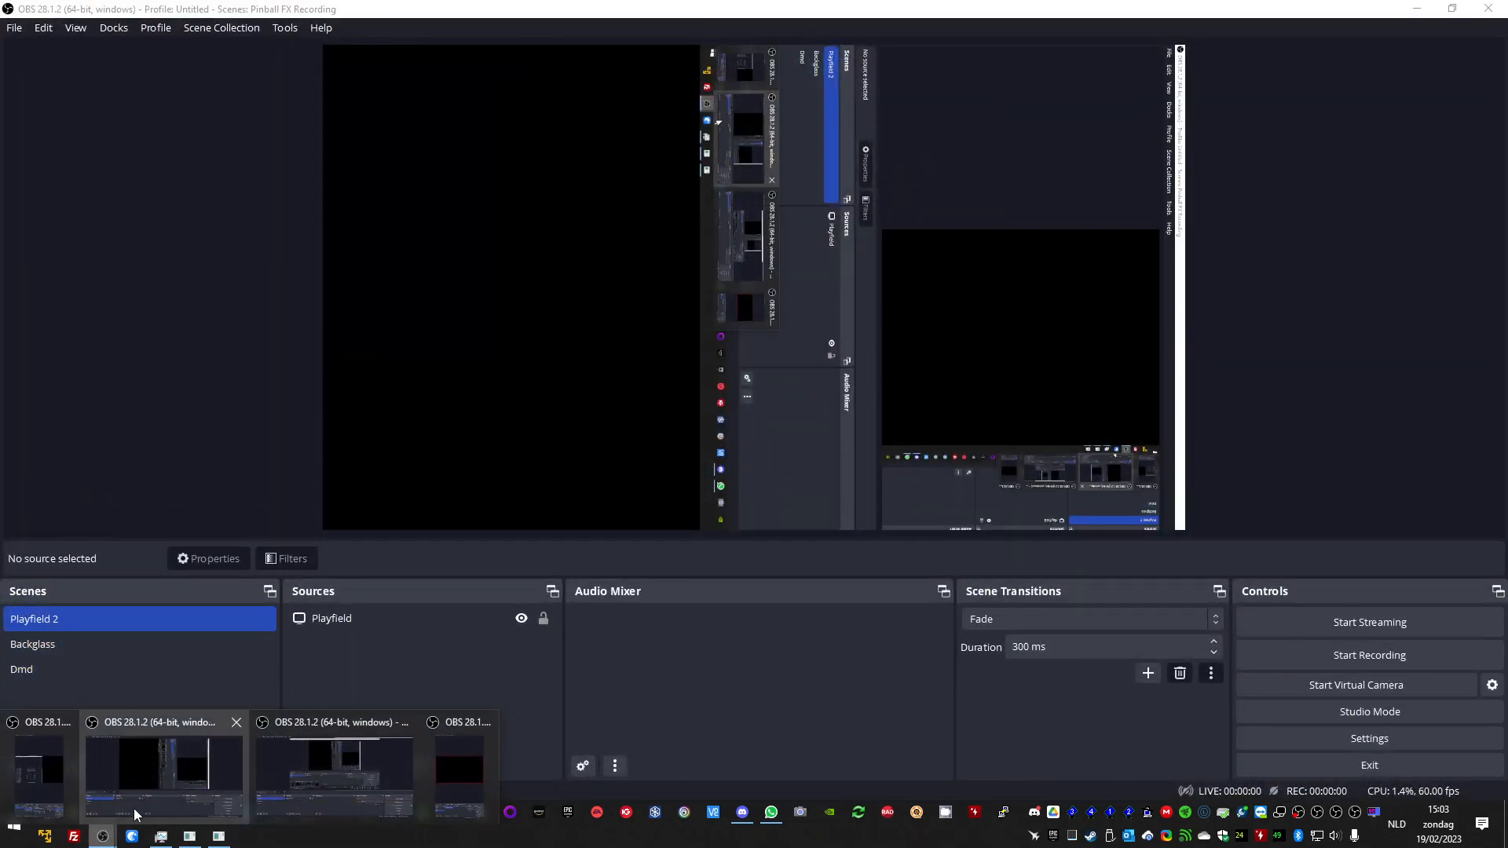
pyautogui.click(305, 781)
pyautogui.click(99, 667)
pyautogui.click(86, 644)
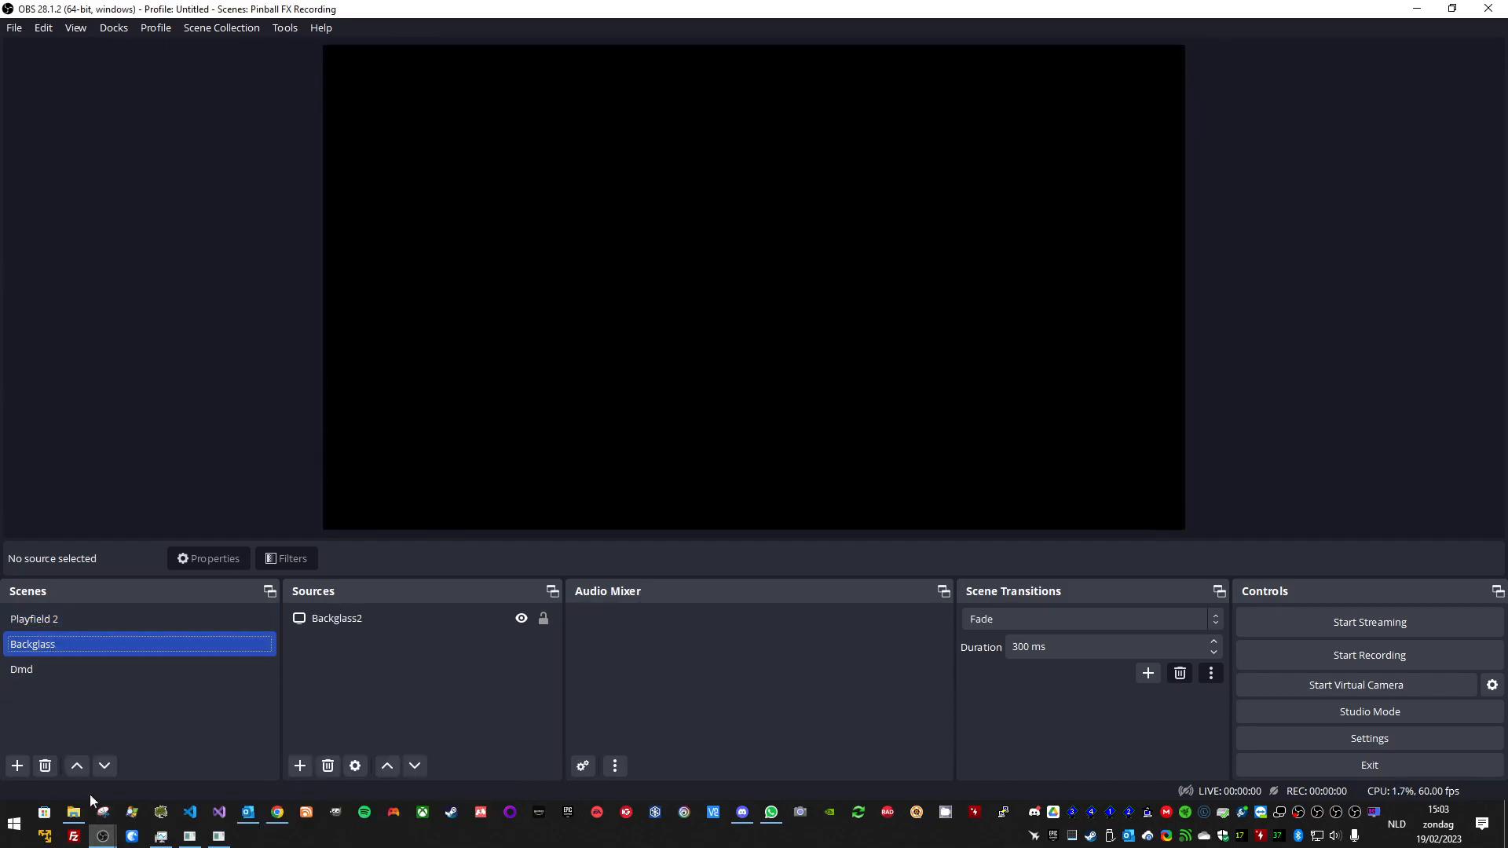
# Step: Switch to the DMD OBS instance and review its Video and Stream settings
pyautogui.moveTo(102, 836)
pyautogui.click(454, 766)
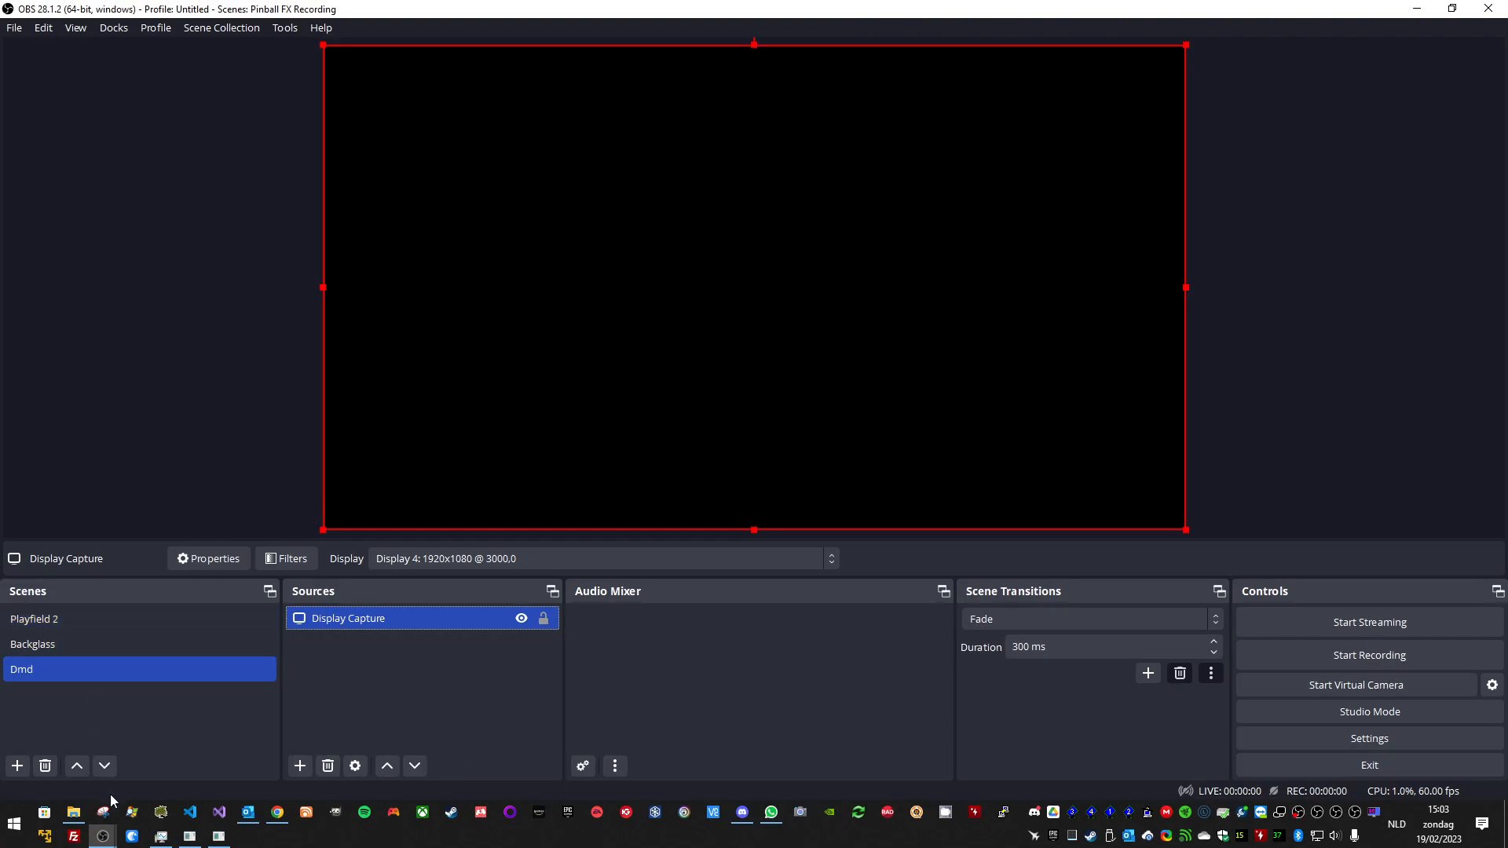
pyautogui.moveTo(102, 838)
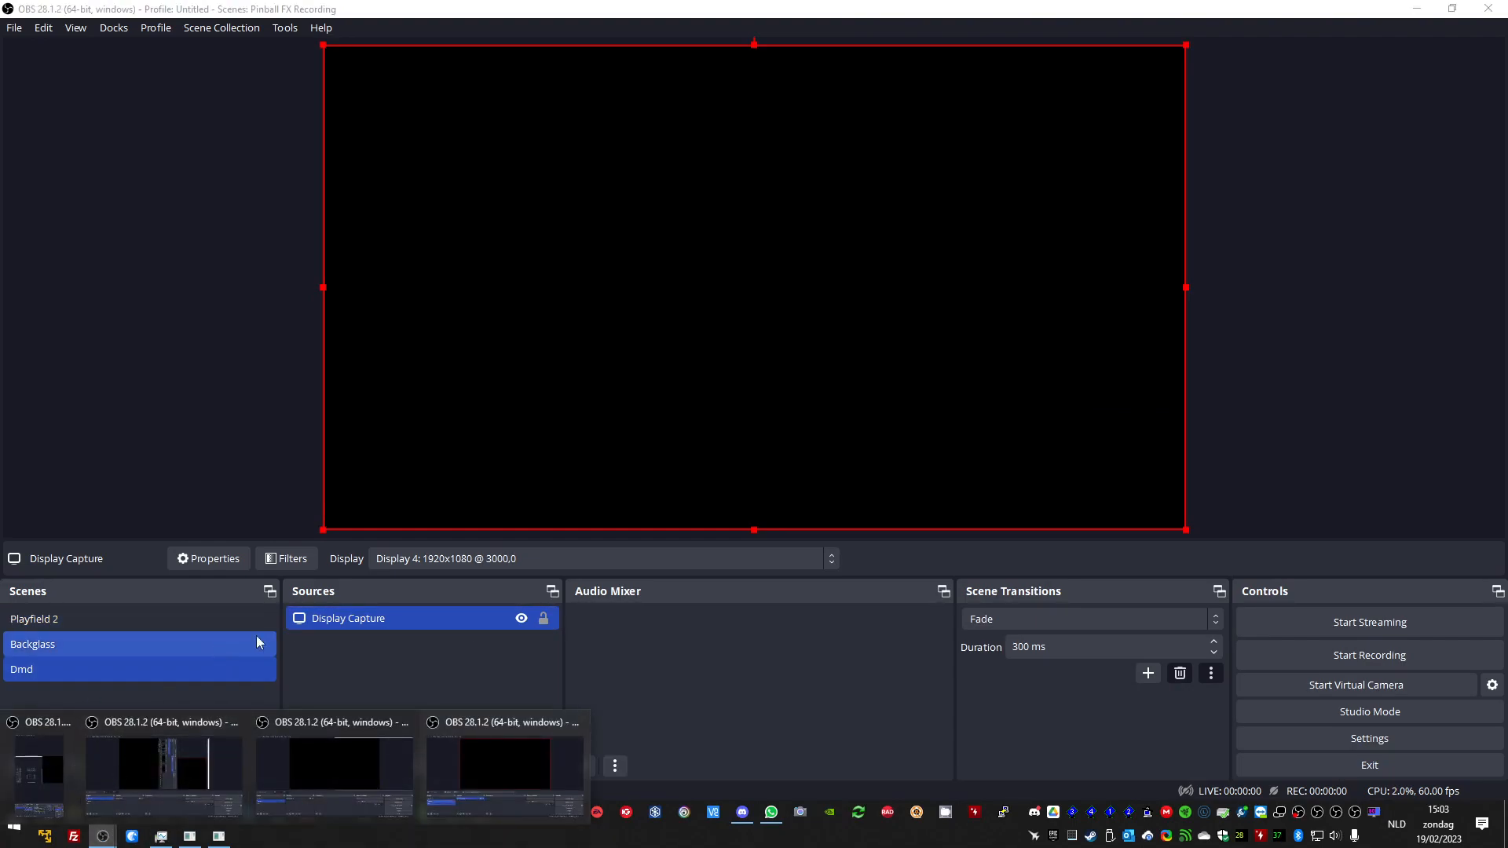
pyautogui.click(1356, 740)
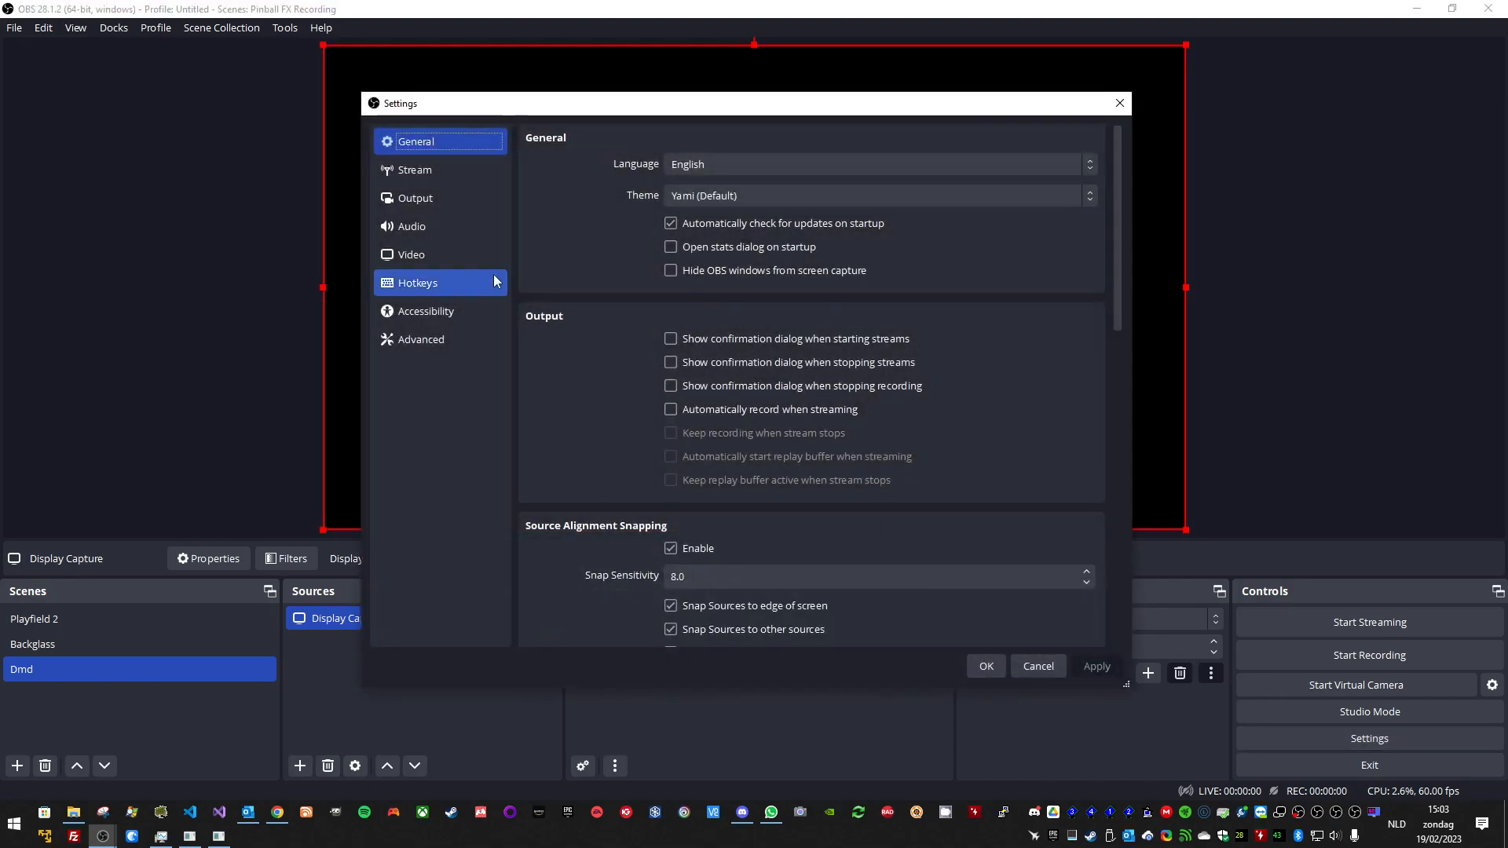
pyautogui.click(423, 259)
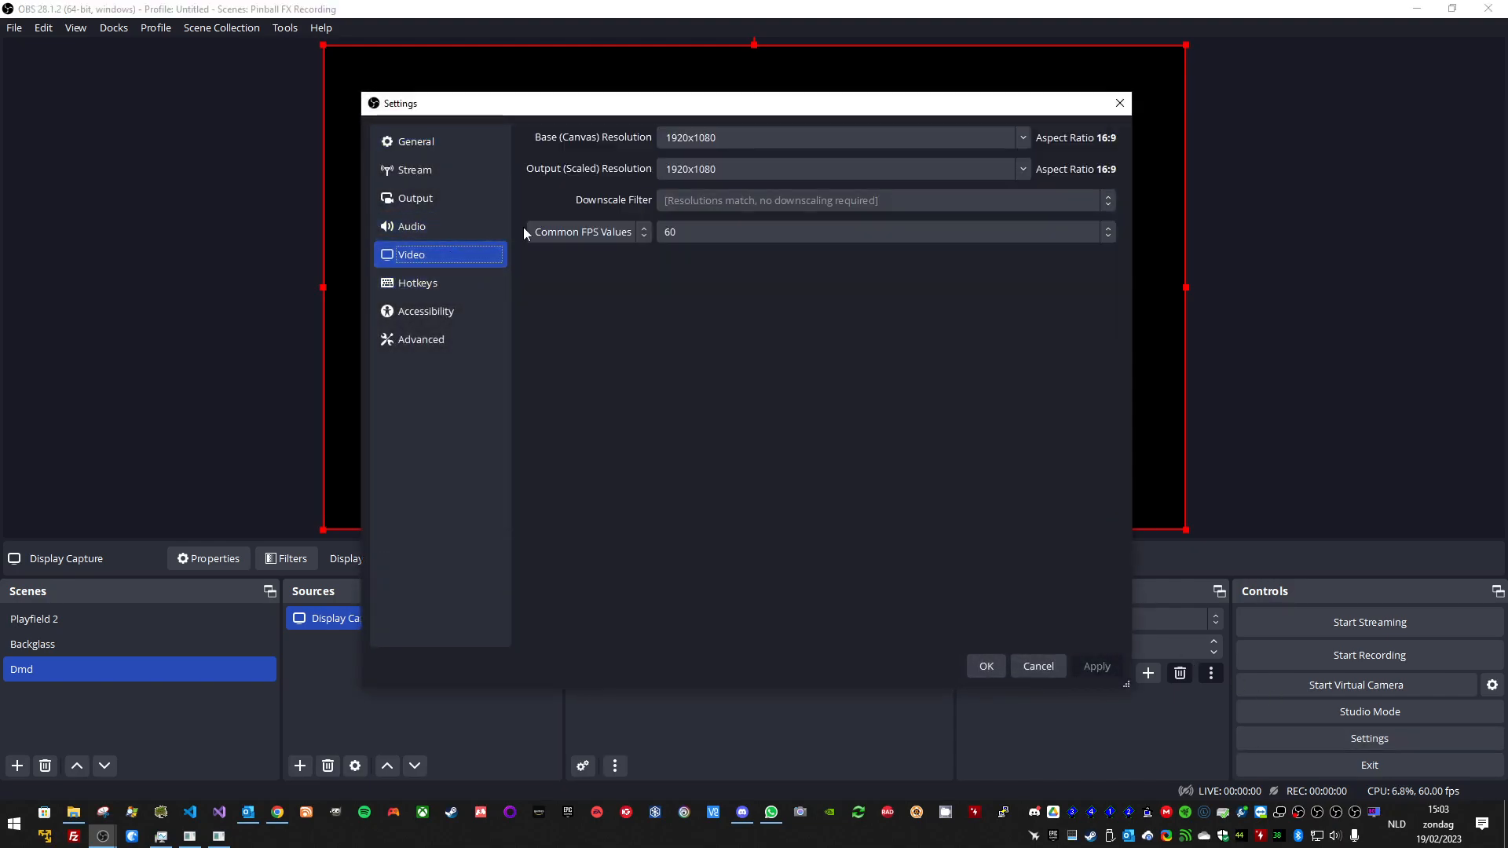
pyautogui.click(456, 171)
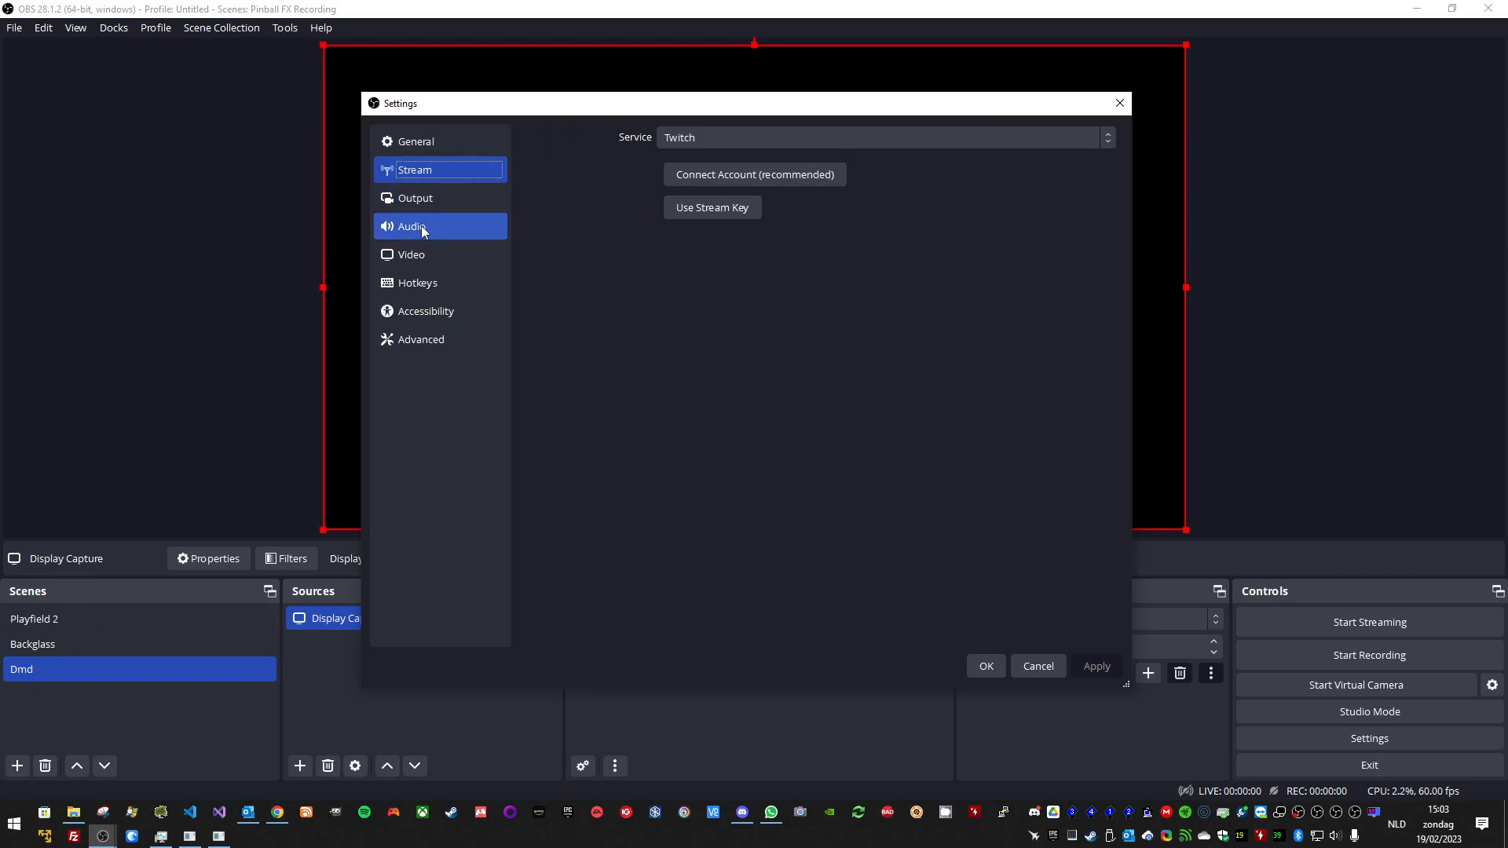
# Step: Set the DMD instance's recording encoder to x264 in the output settings and save
pyautogui.click(430, 201)
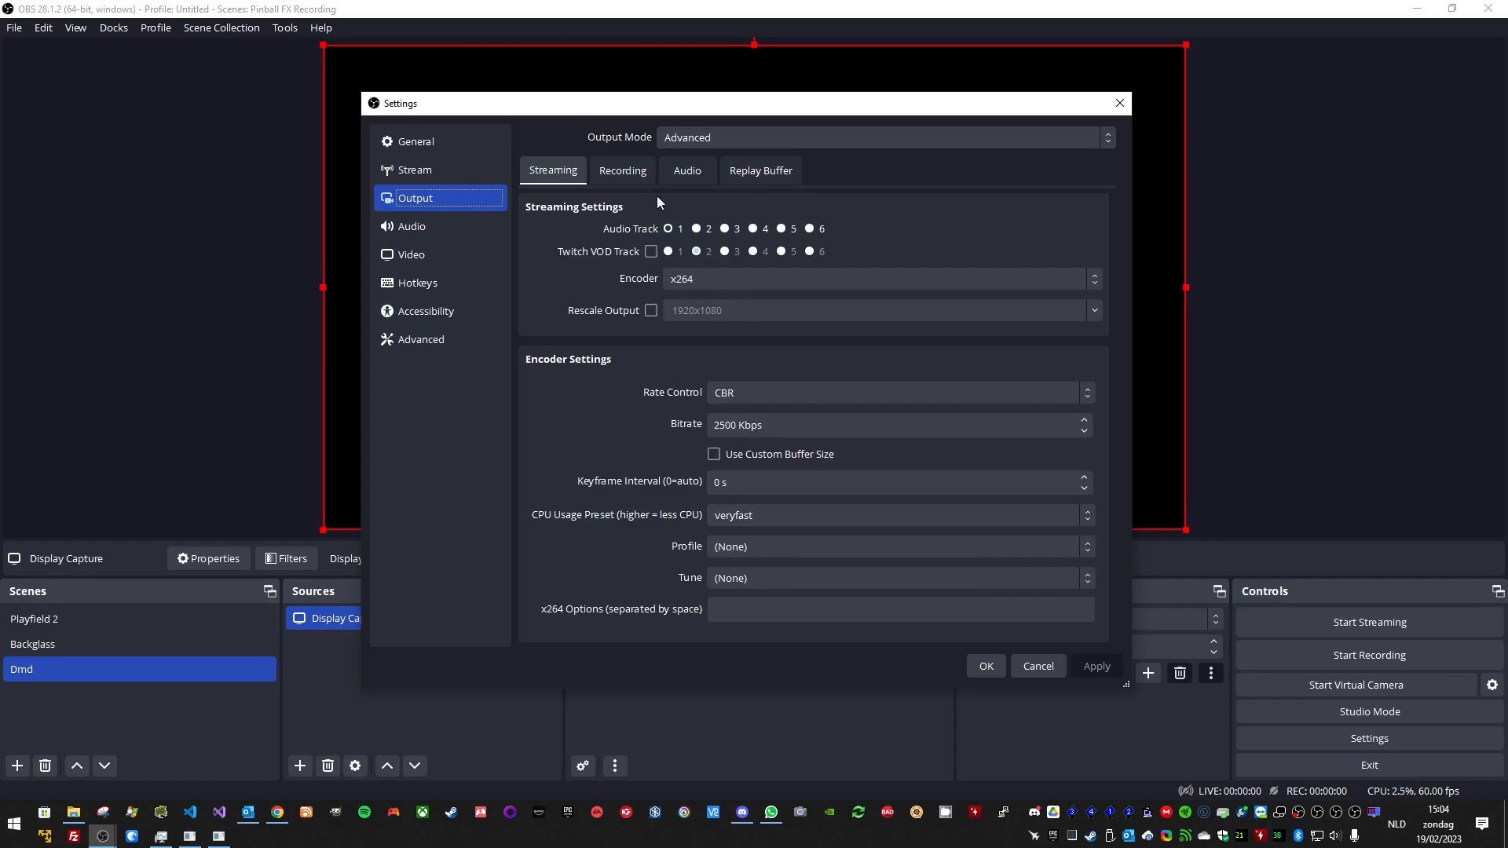
pyautogui.click(622, 171)
pyautogui.click(721, 323)
pyautogui.click(722, 322)
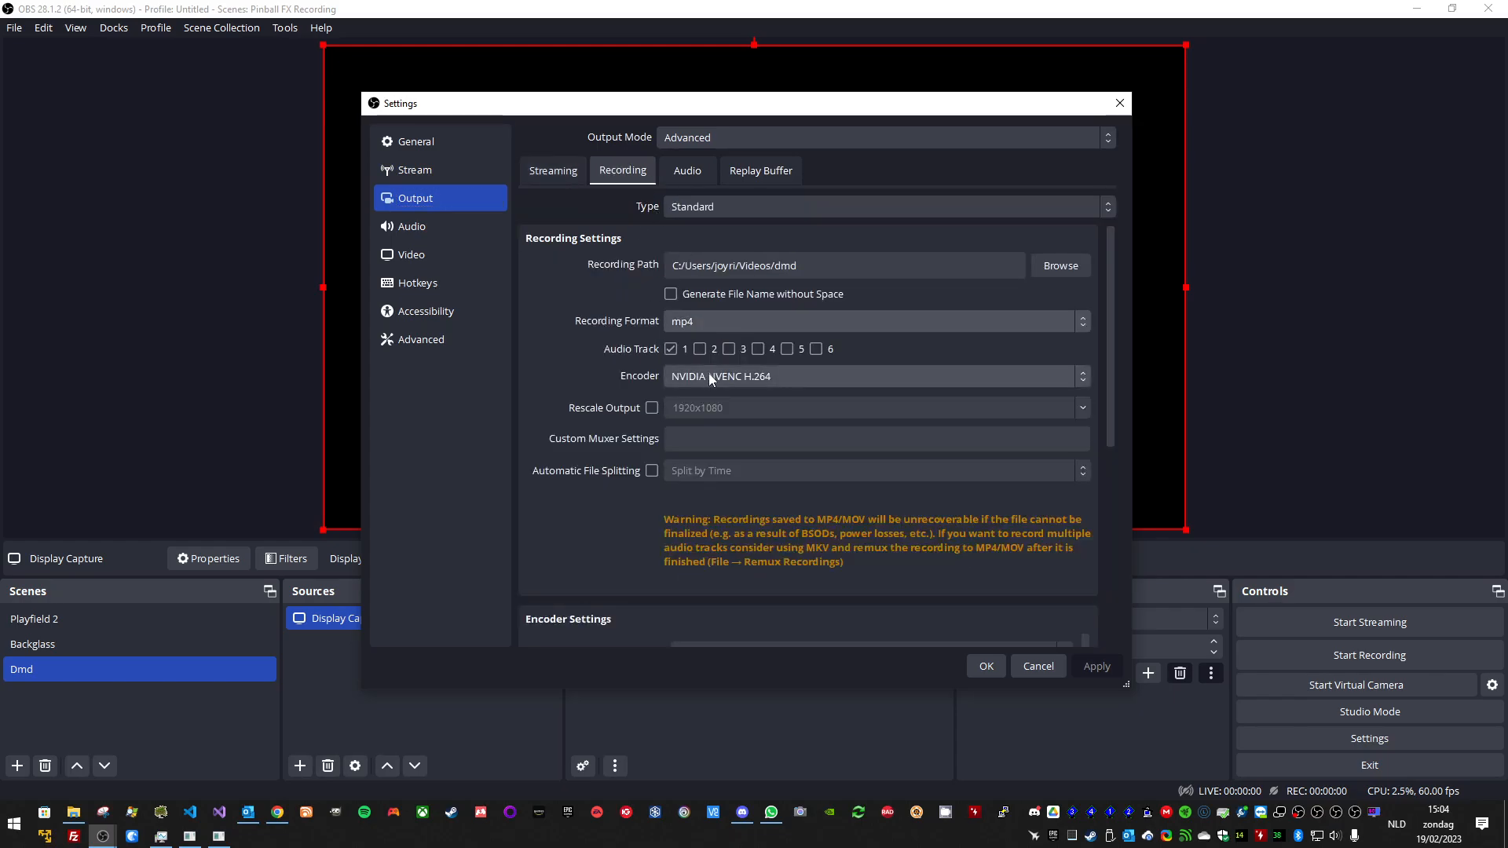
pyautogui.click(707, 372)
pyautogui.click(824, 543)
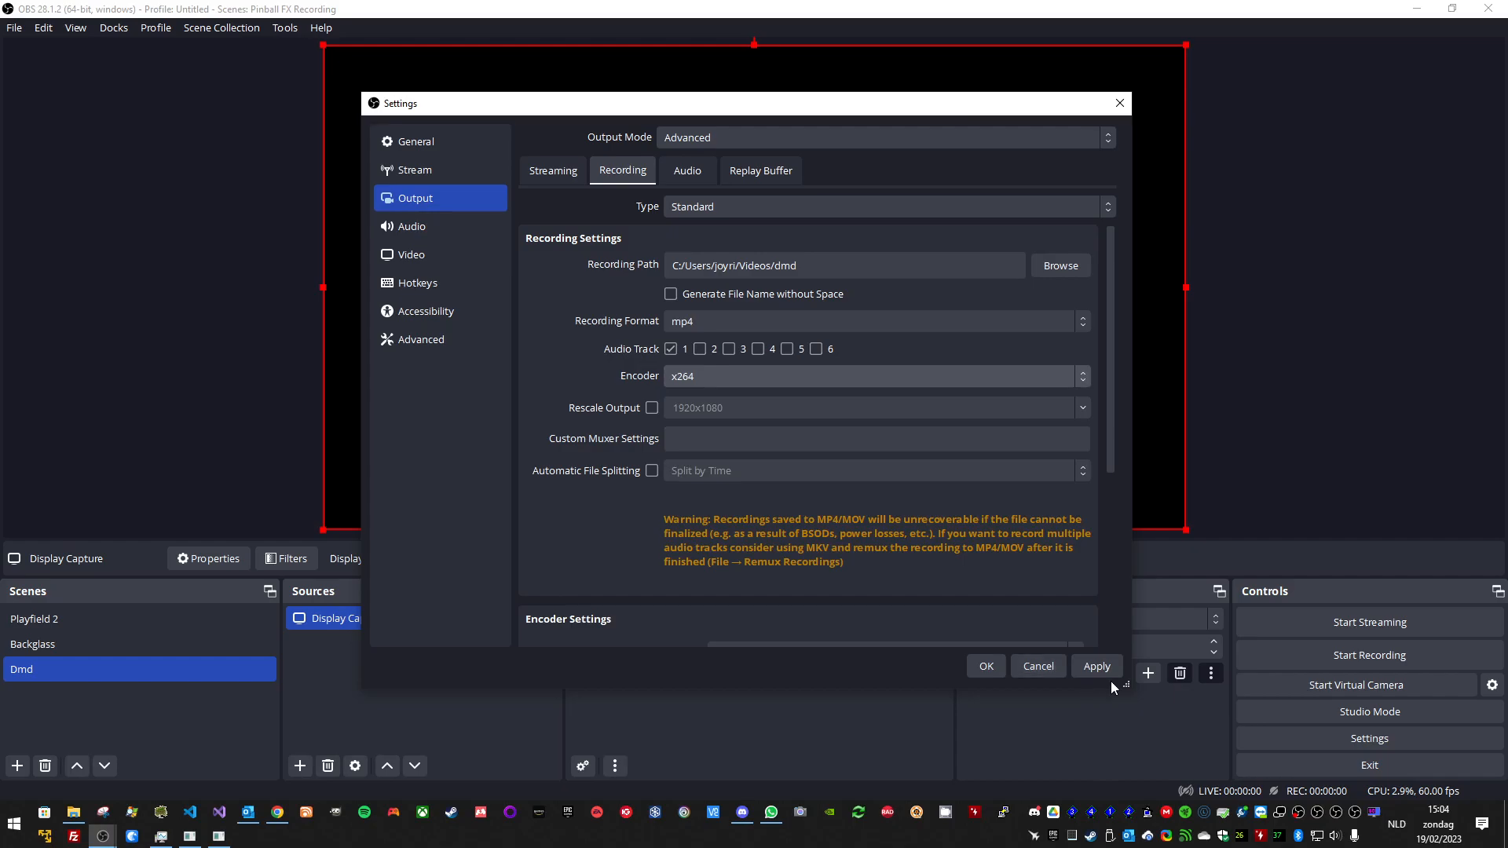
pyautogui.click(996, 663)
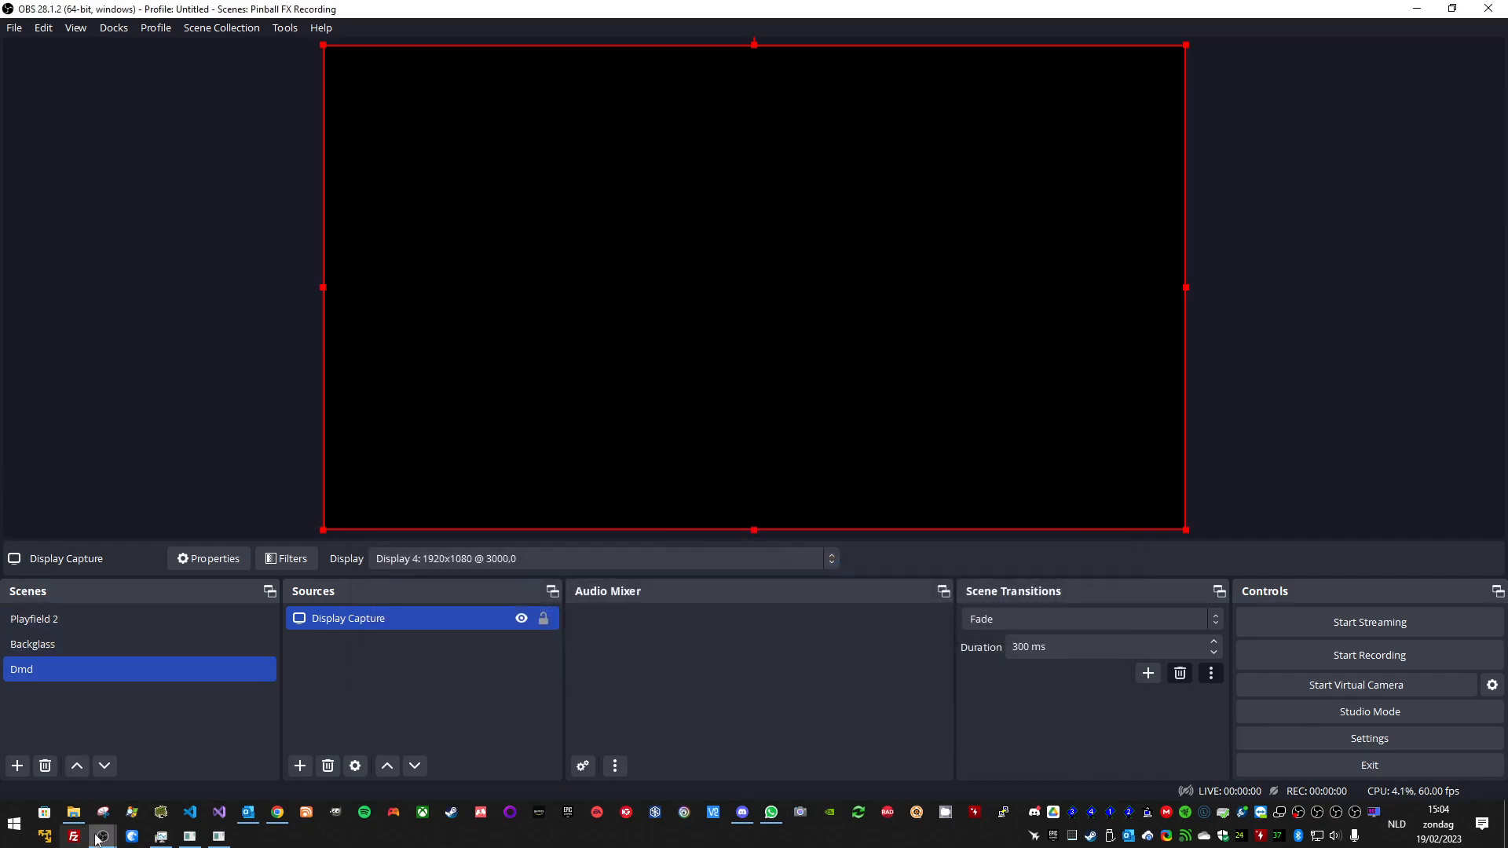
# Step: Switch to the backglass OBS instance and review its recording path and encoder in the output settings
pyautogui.moveTo(103, 834)
pyautogui.click(174, 817)
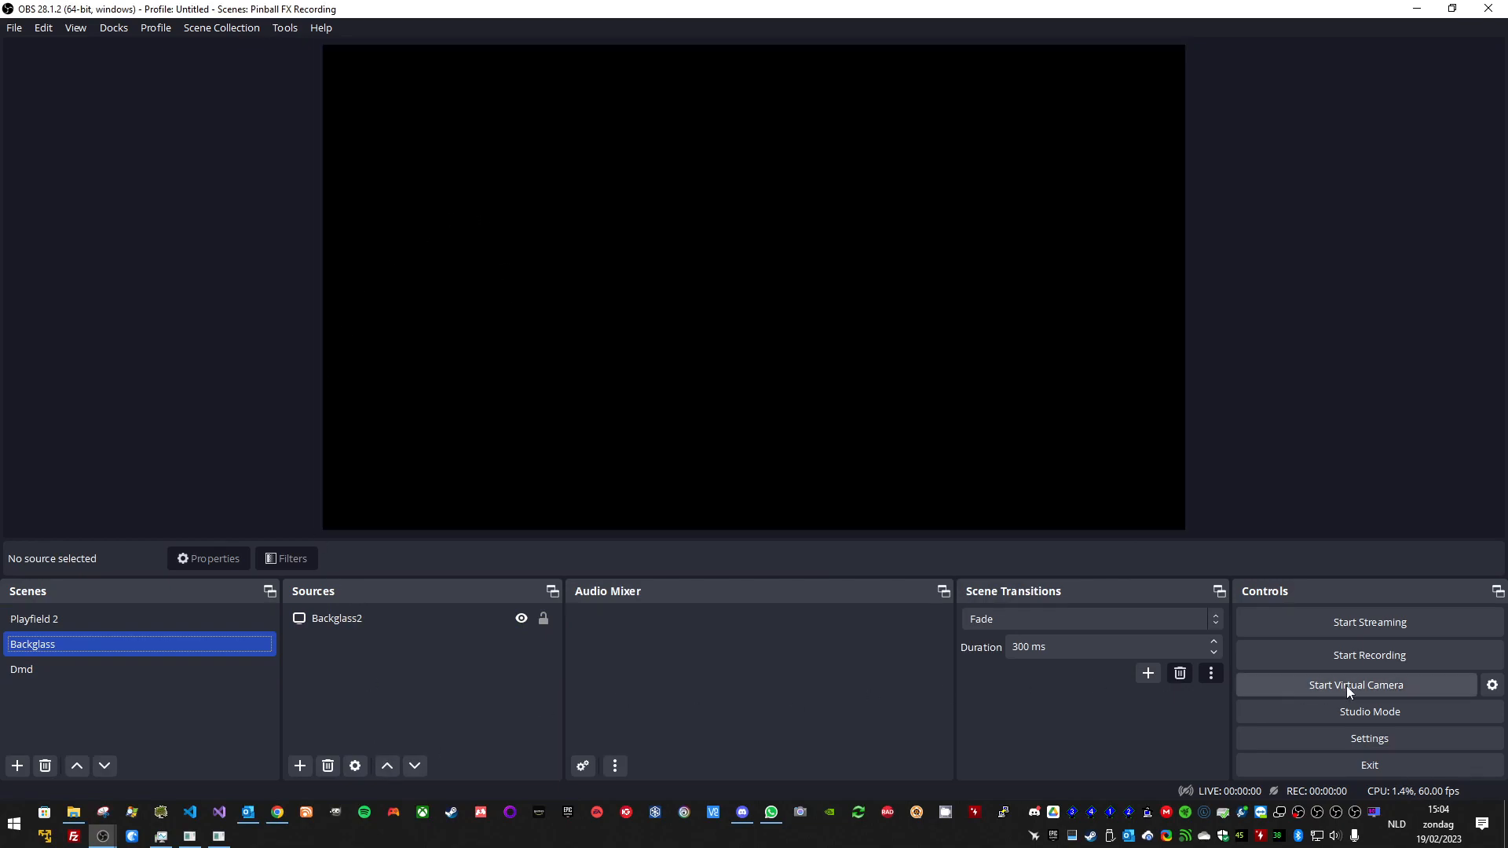
pyautogui.click(1357, 738)
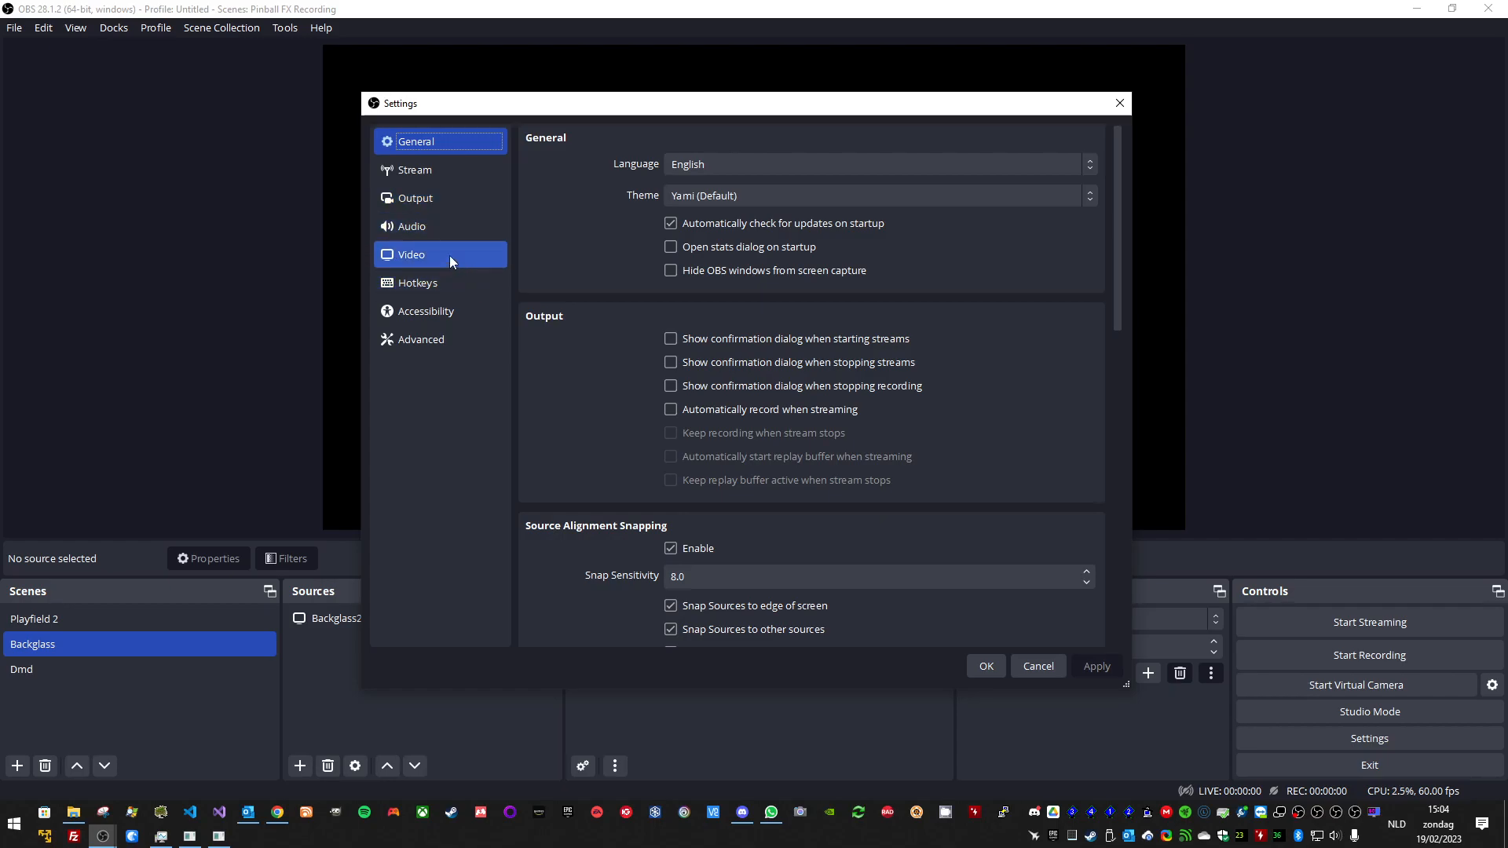
pyautogui.click(441, 206)
pyautogui.click(612, 183)
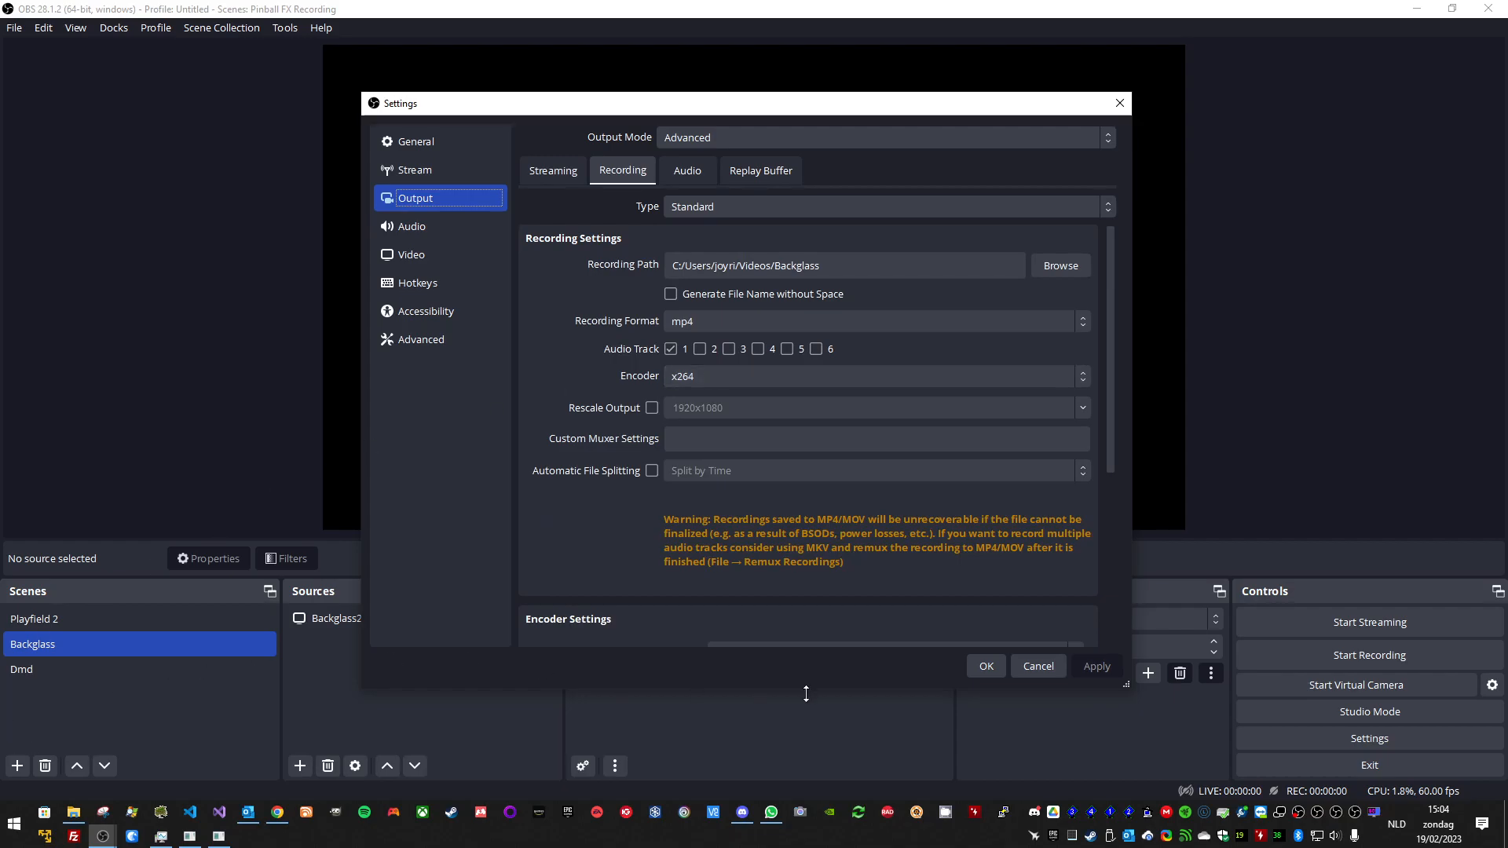
pyautogui.click(987, 667)
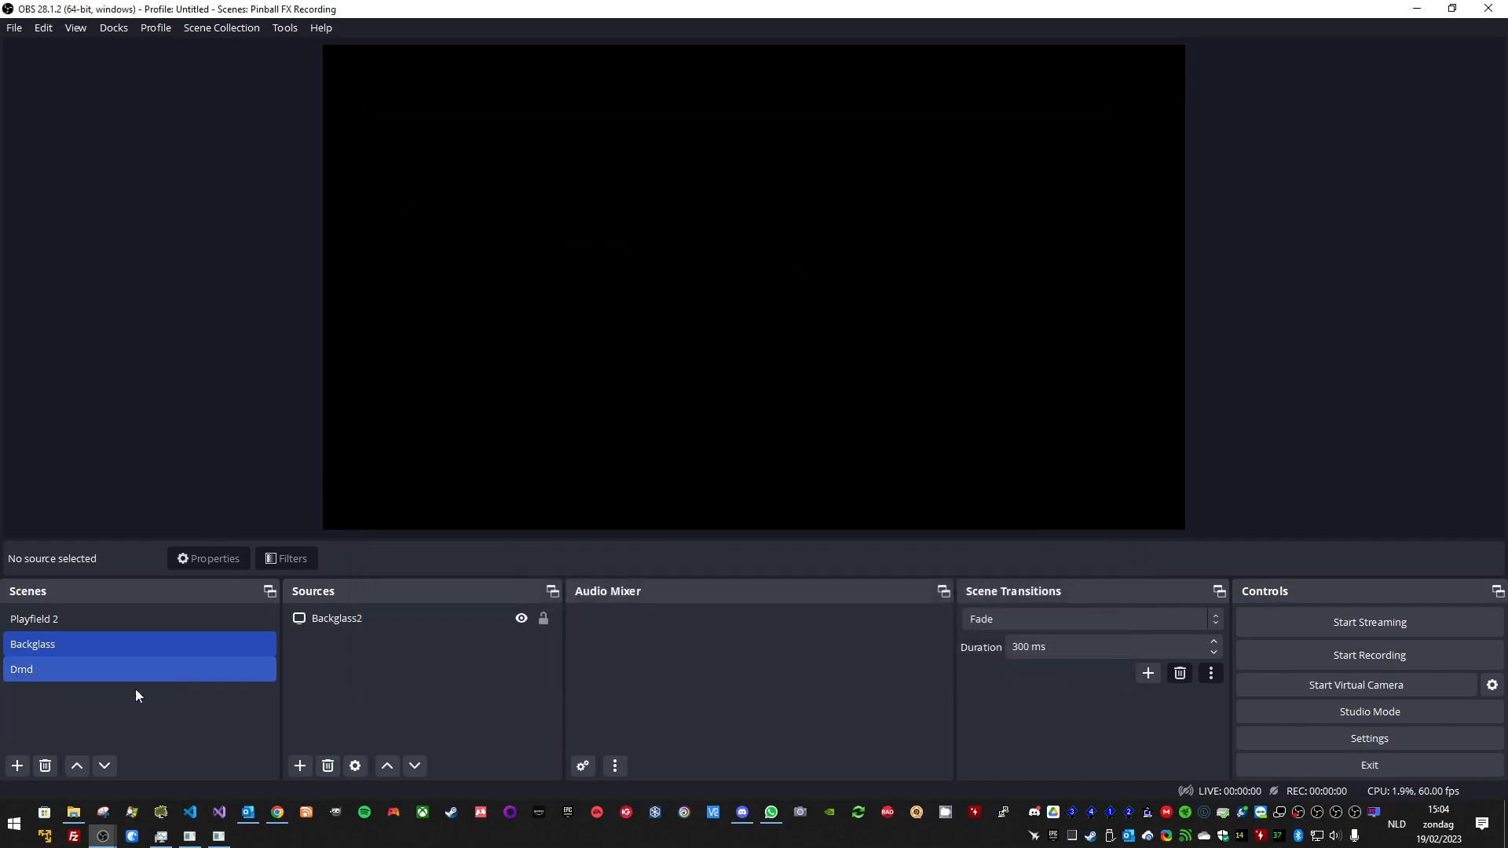
# Step: Switch to the playfield OBS instance, set its recording encoder to x264 in the output settings and save
pyautogui.click(118, 801)
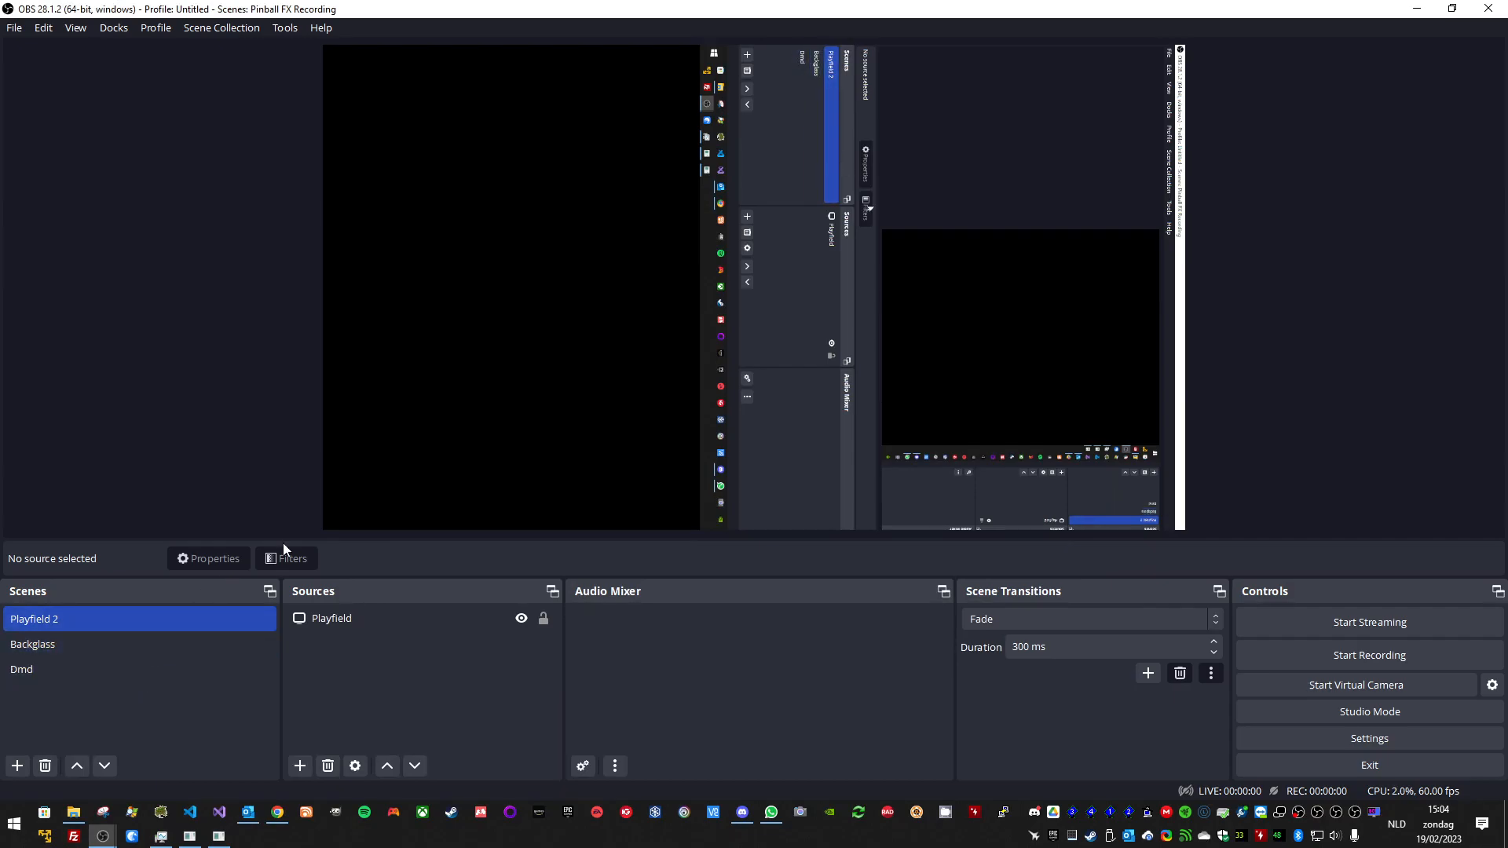
pyautogui.click(354, 626)
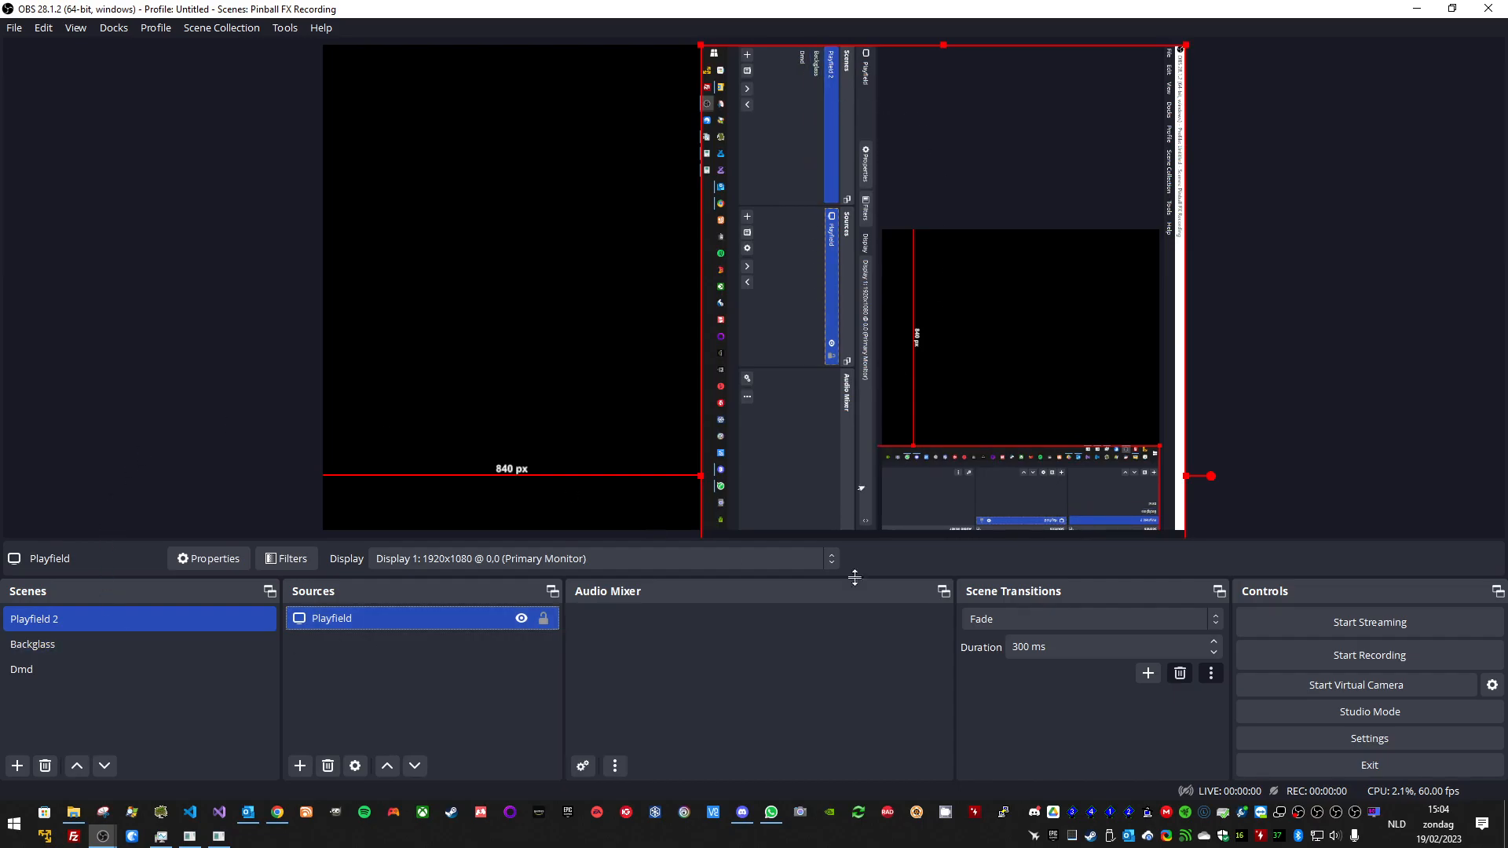
pyautogui.click(1364, 741)
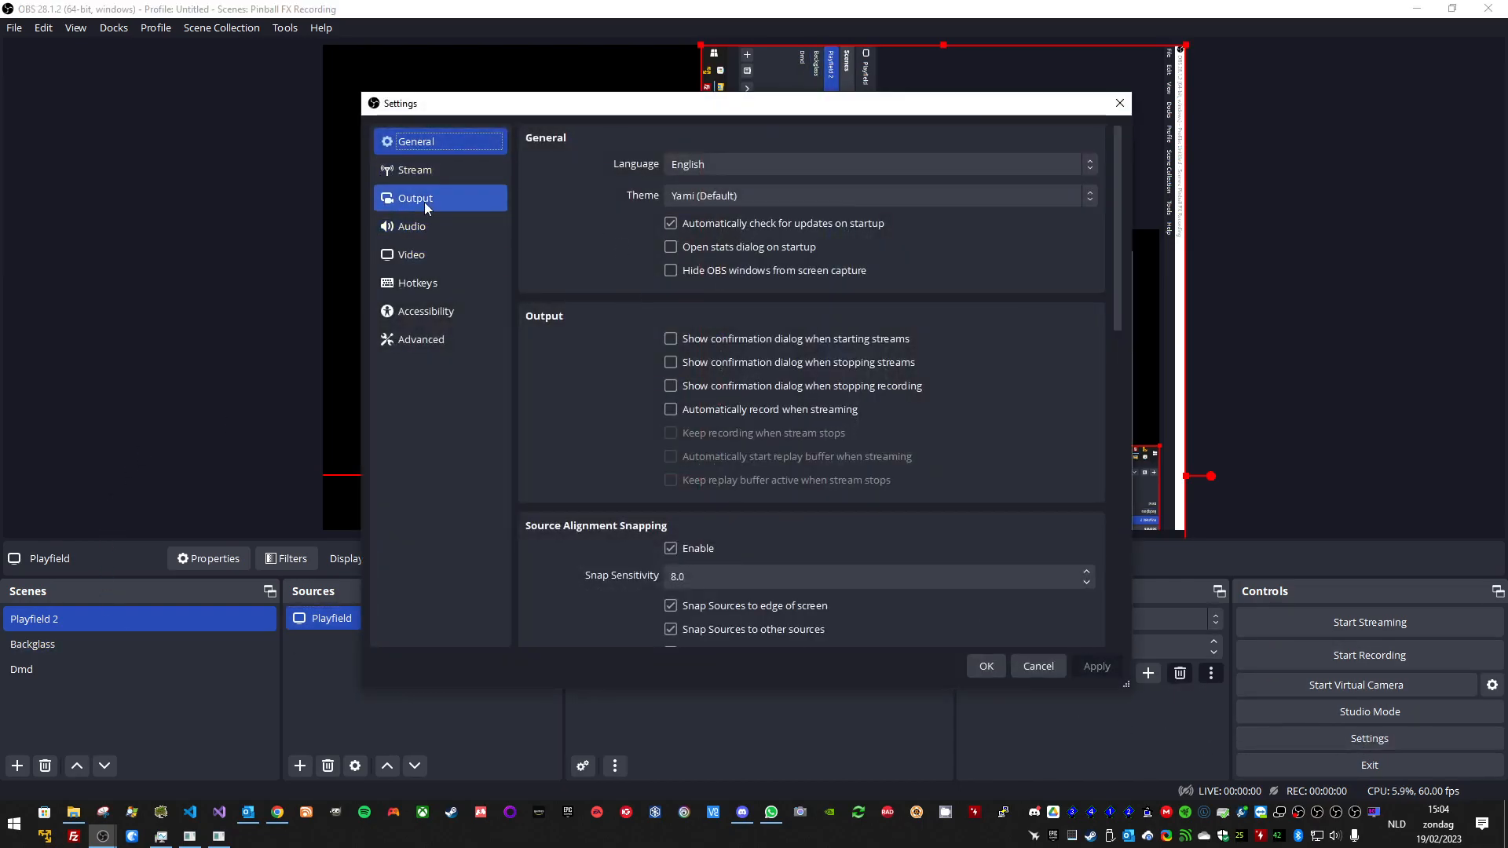
pyautogui.click(426, 200)
pyautogui.click(623, 171)
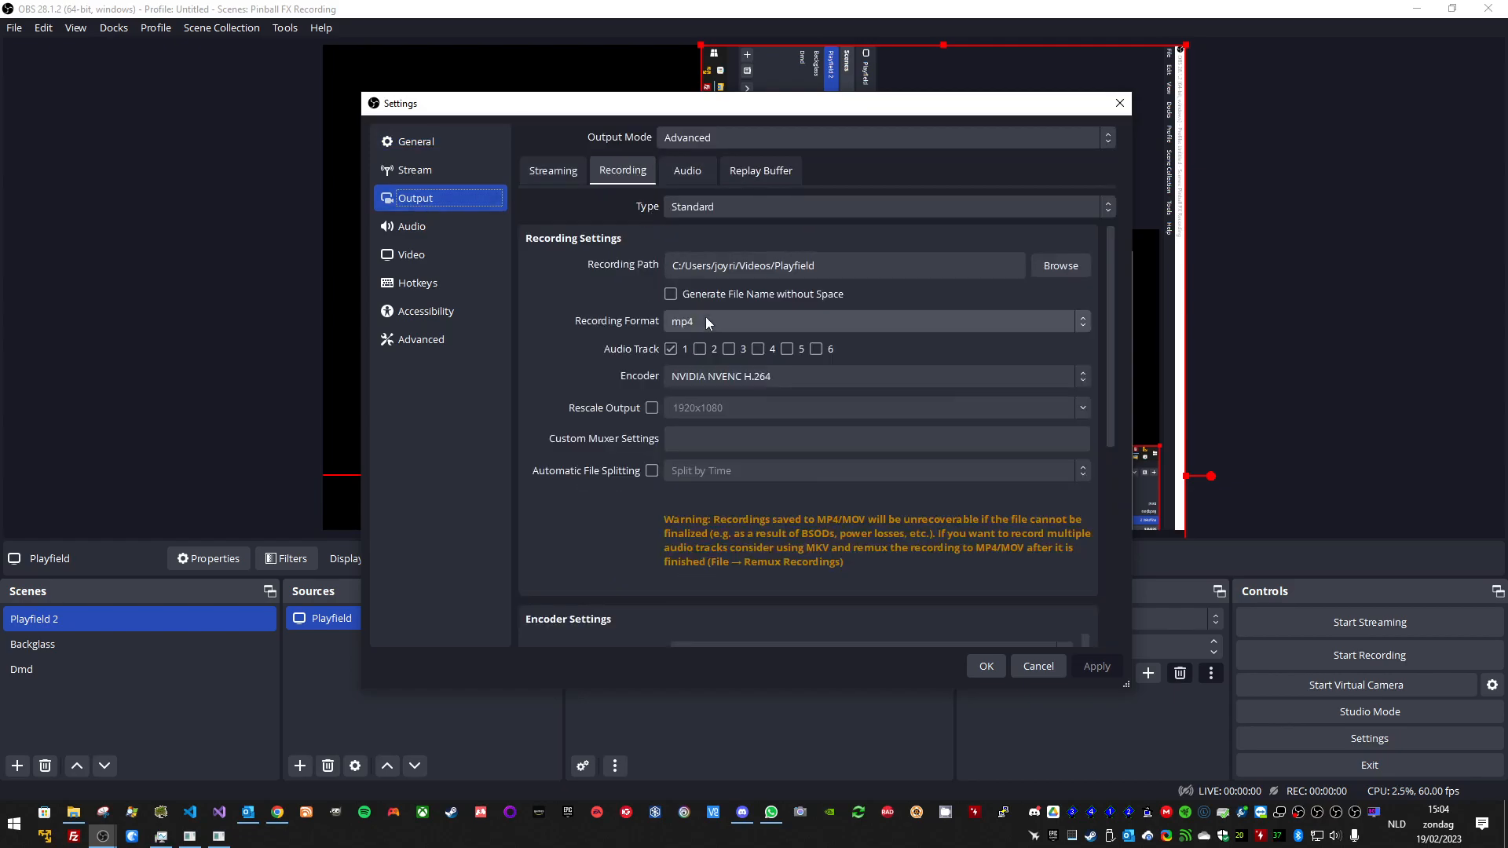
pyautogui.click(758, 387)
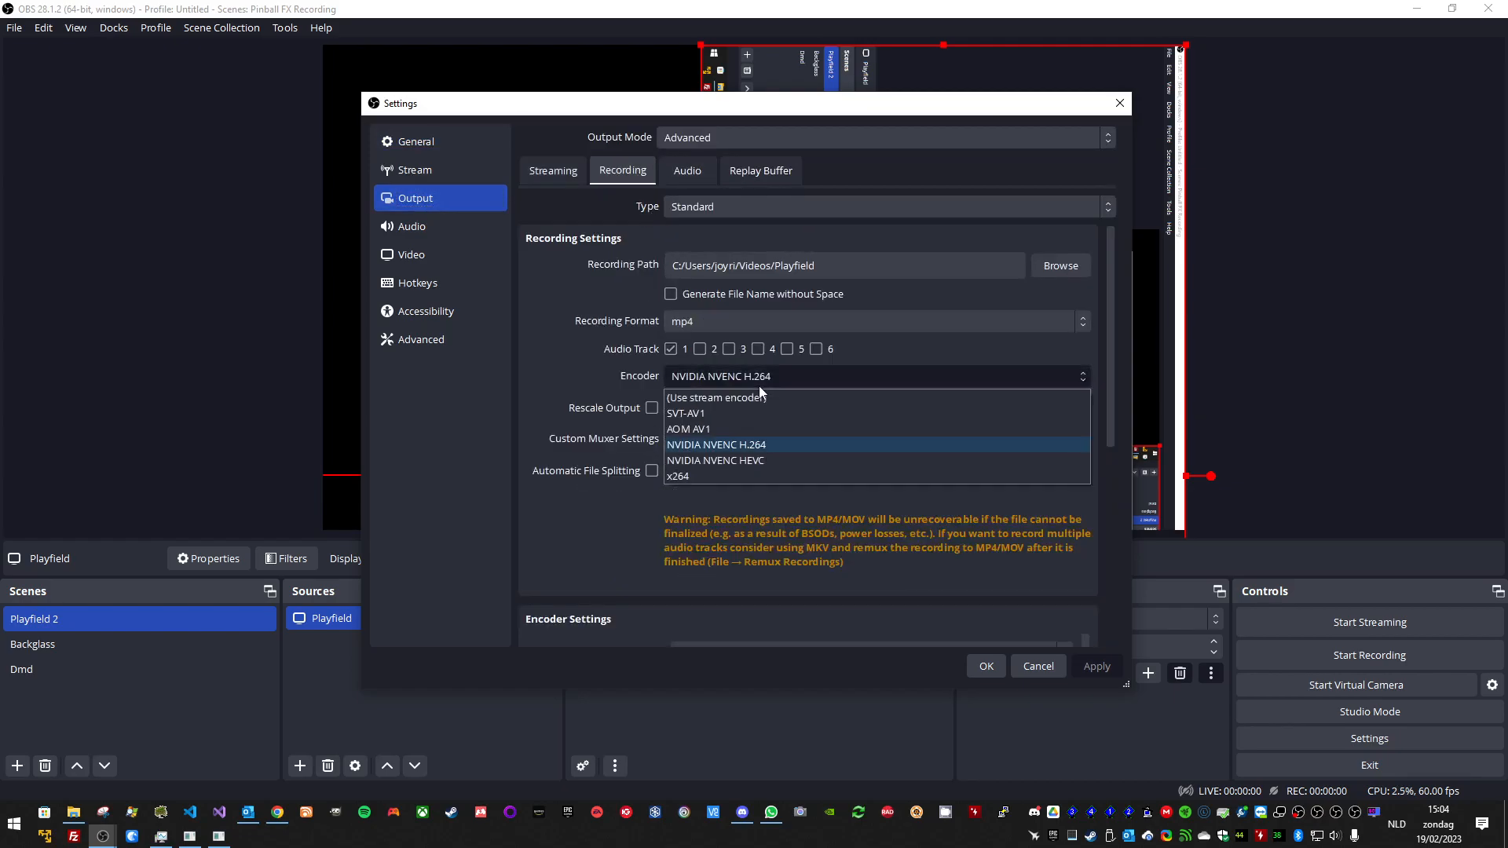
pyautogui.click(708, 476)
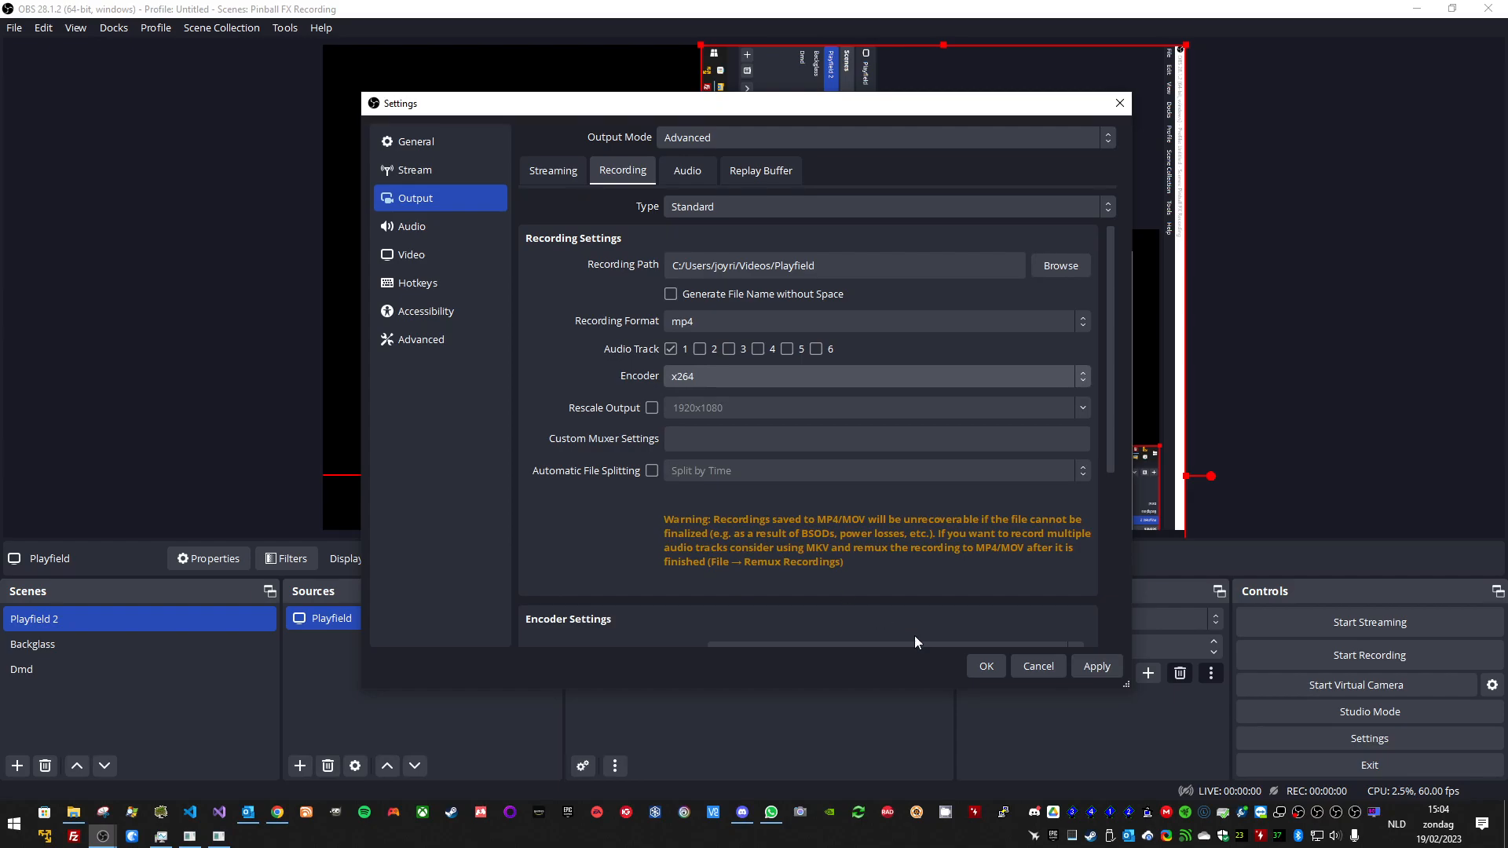
pyautogui.click(1087, 669)
pyautogui.click(987, 667)
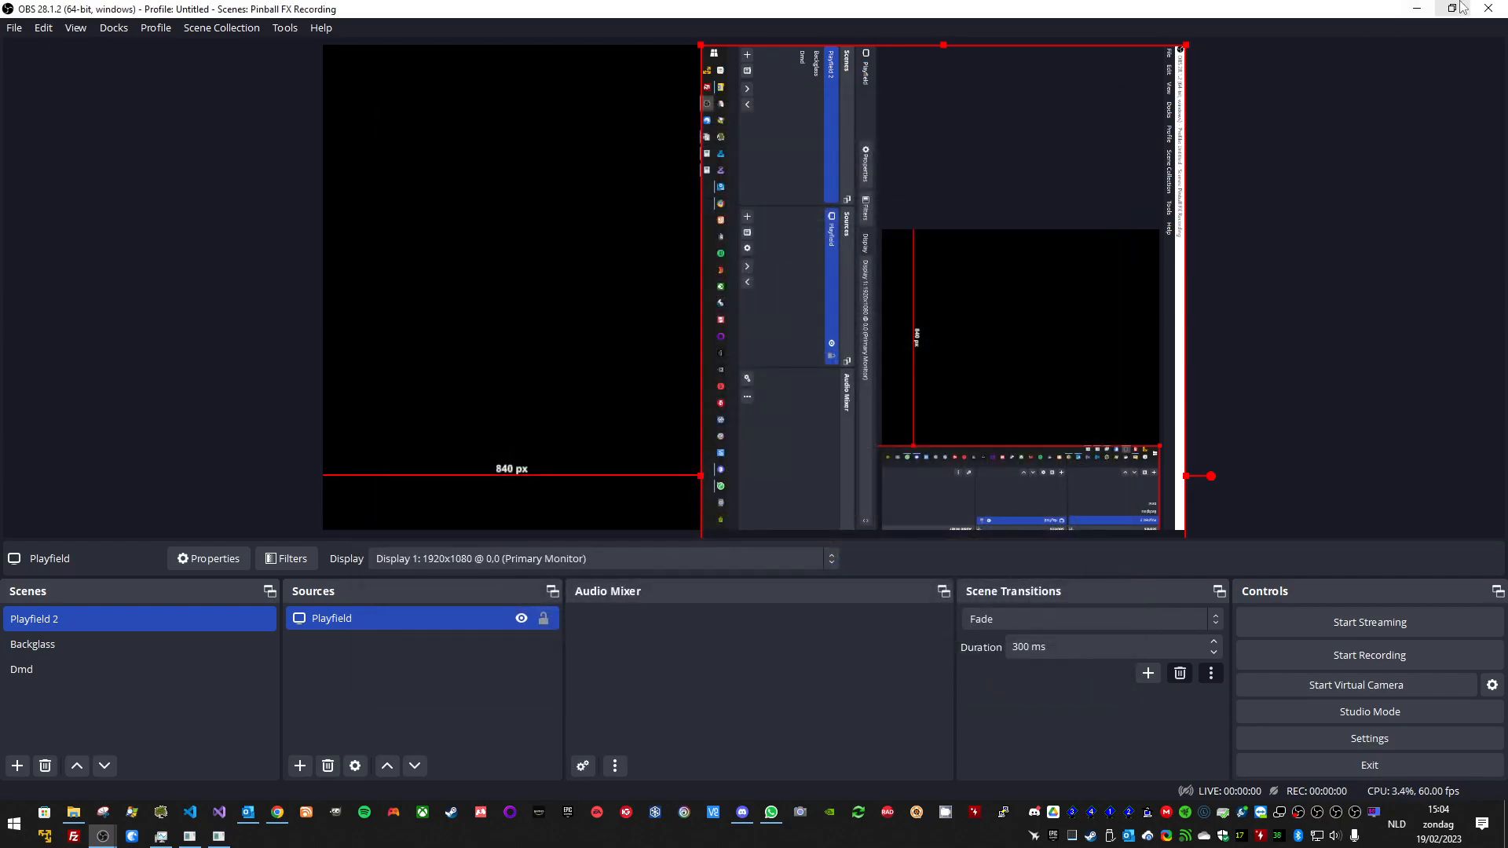
# Step: Minimize the OBS instances and launch Pinball FX from the desktop
pyautogui.click(1425, 5)
pyautogui.click(1425, 5)
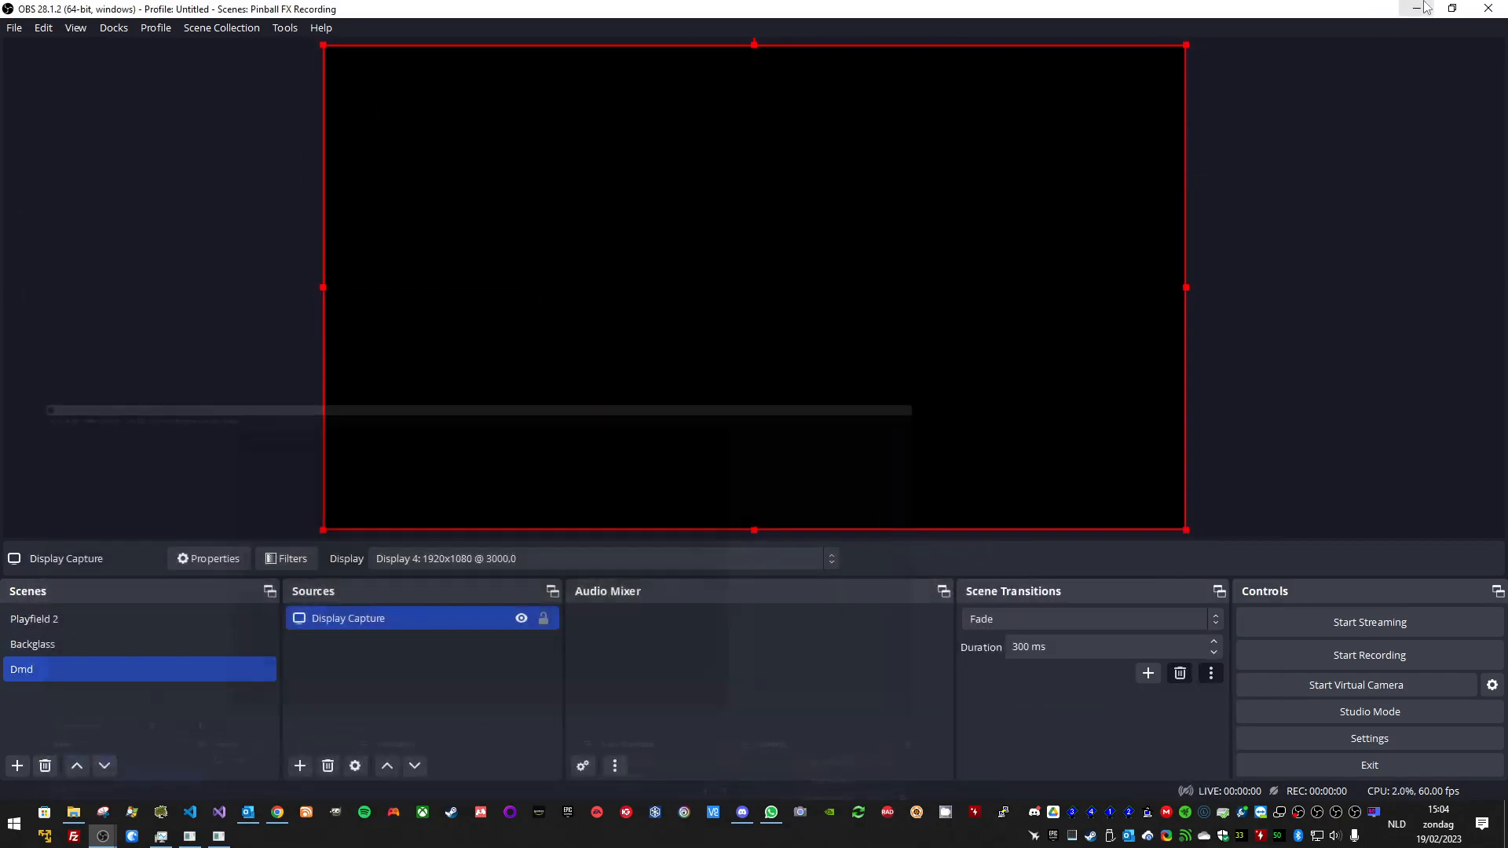
pyautogui.click(1425, 5)
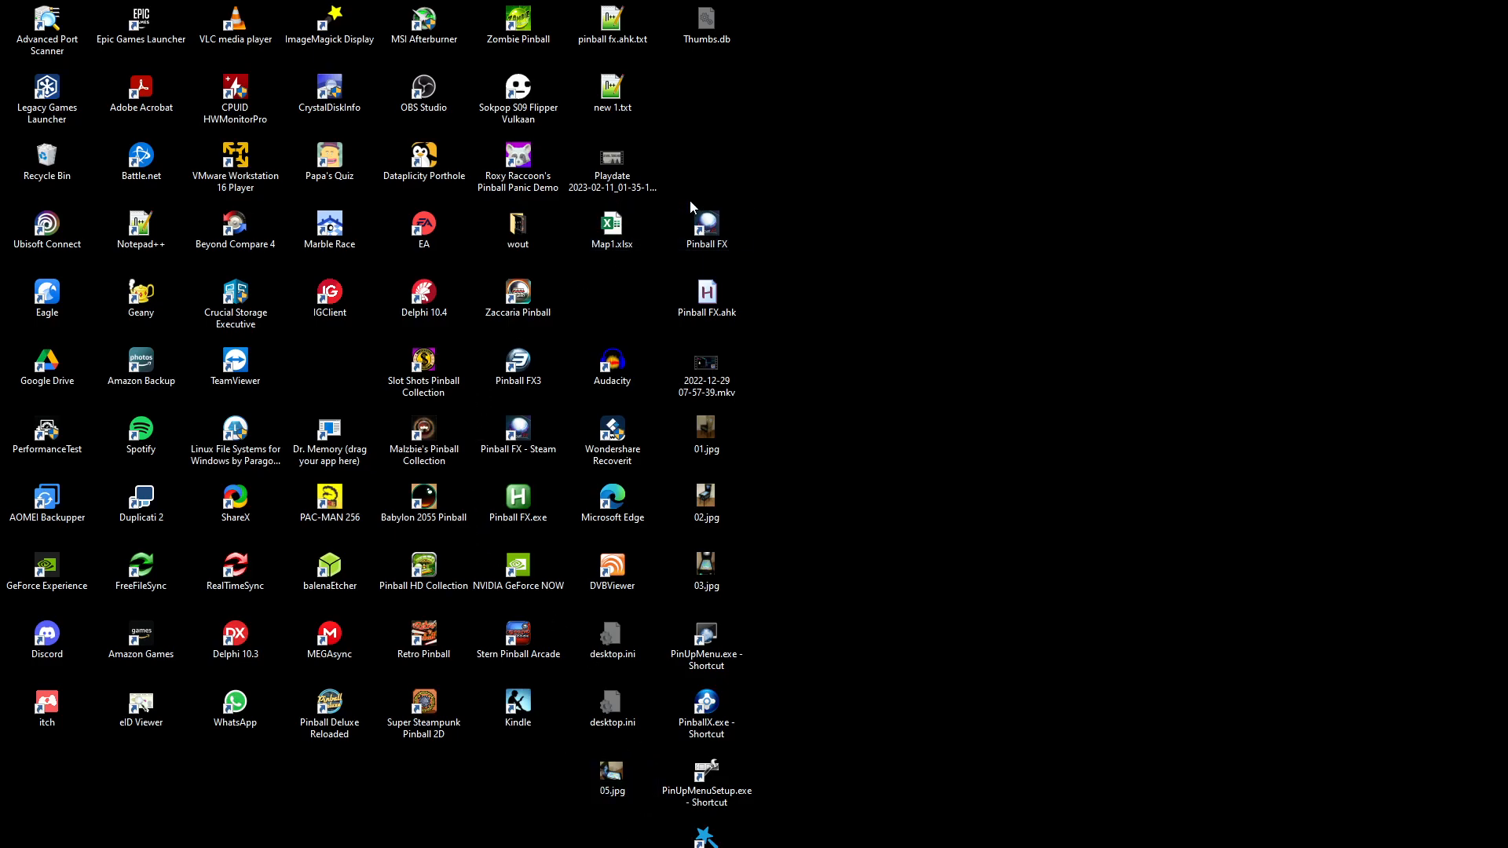
pyautogui.click(714, 244)
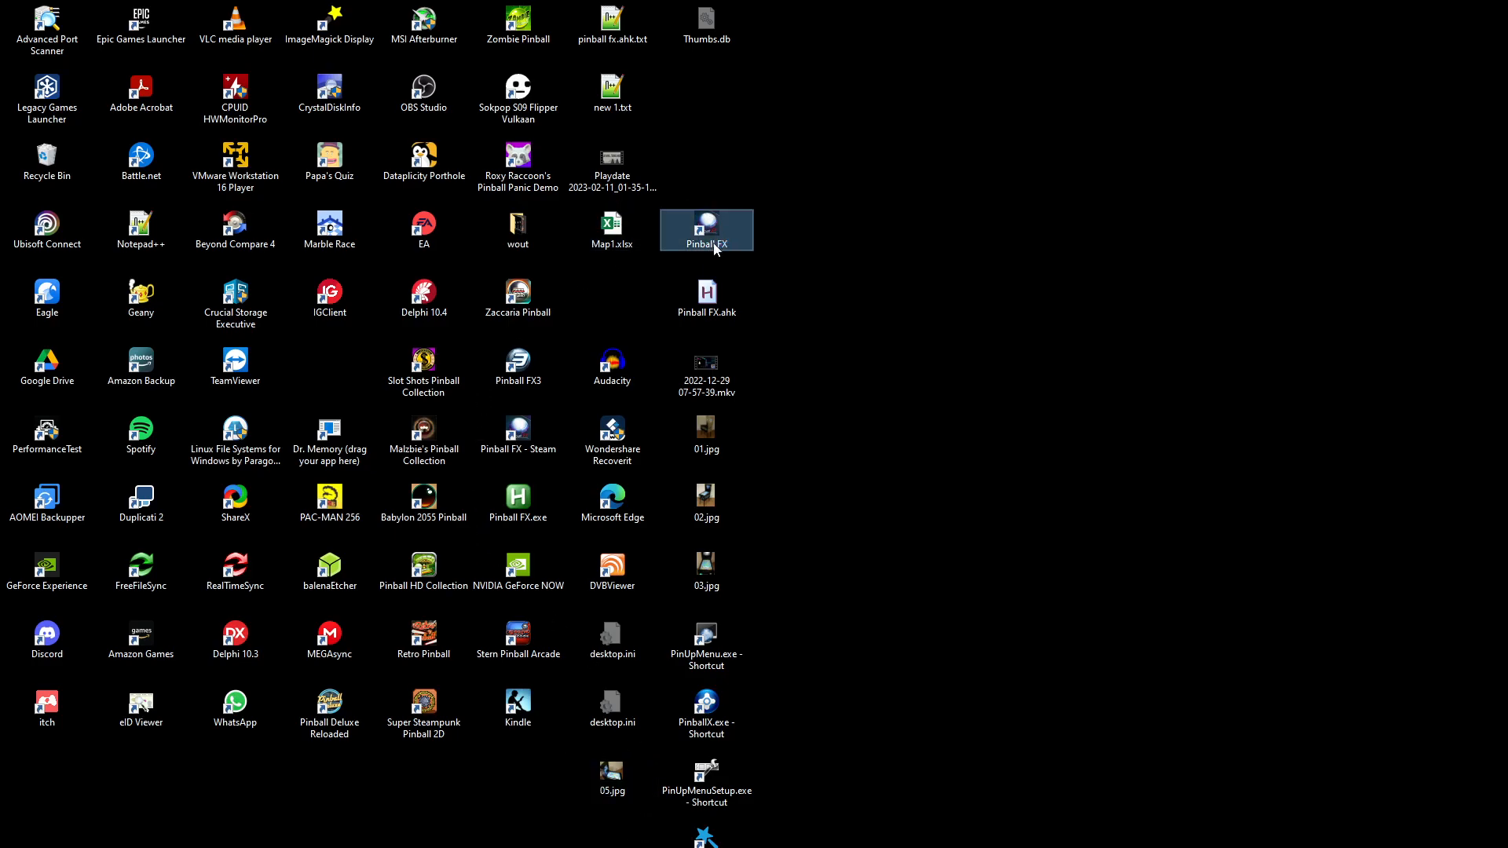
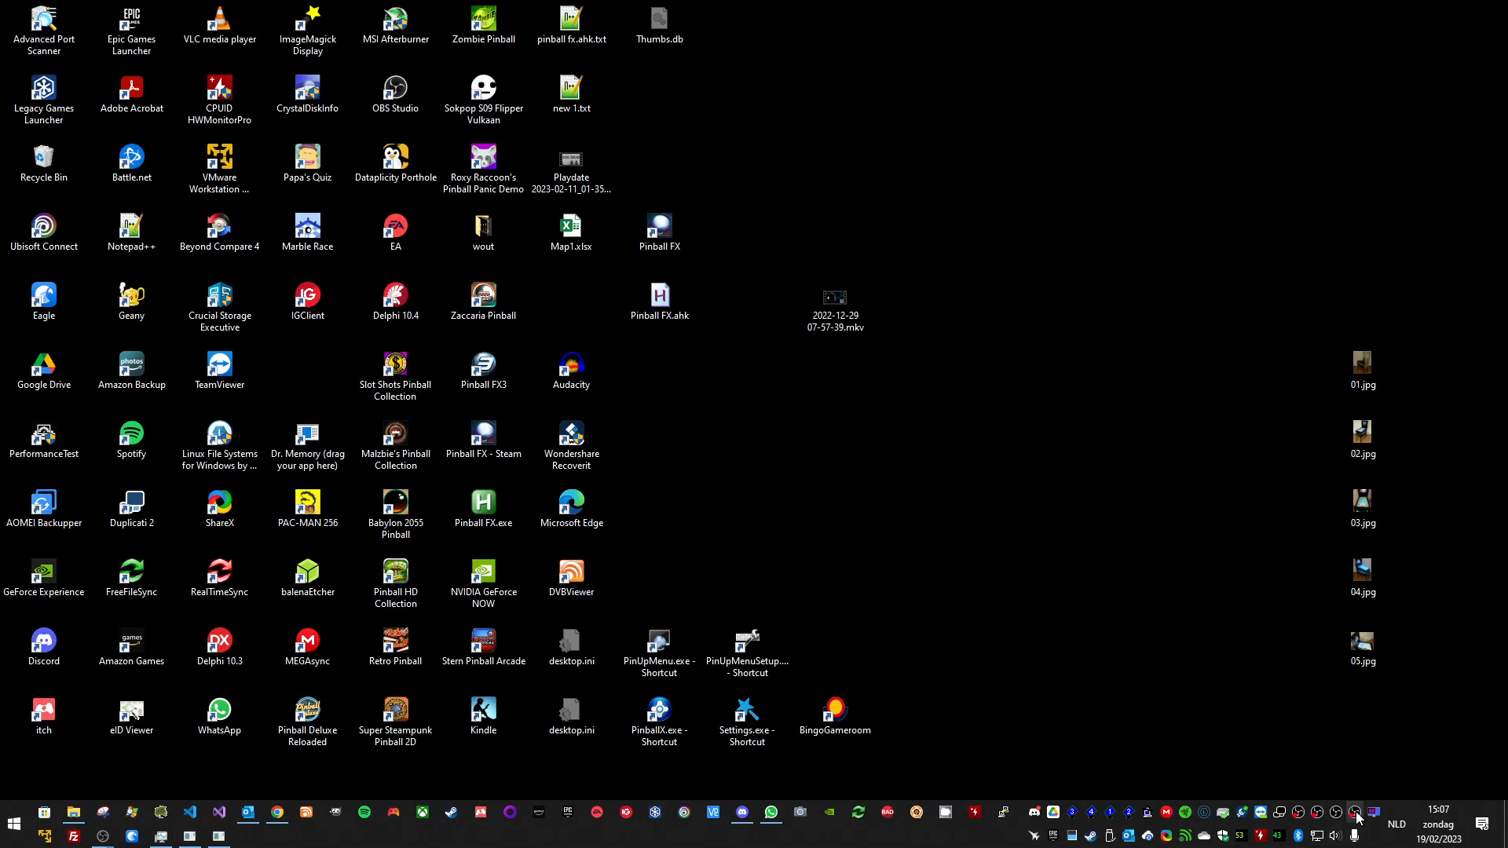
# Step: Bring up the DMD OBS instance and stop its recording
pyautogui.click(202, 838)
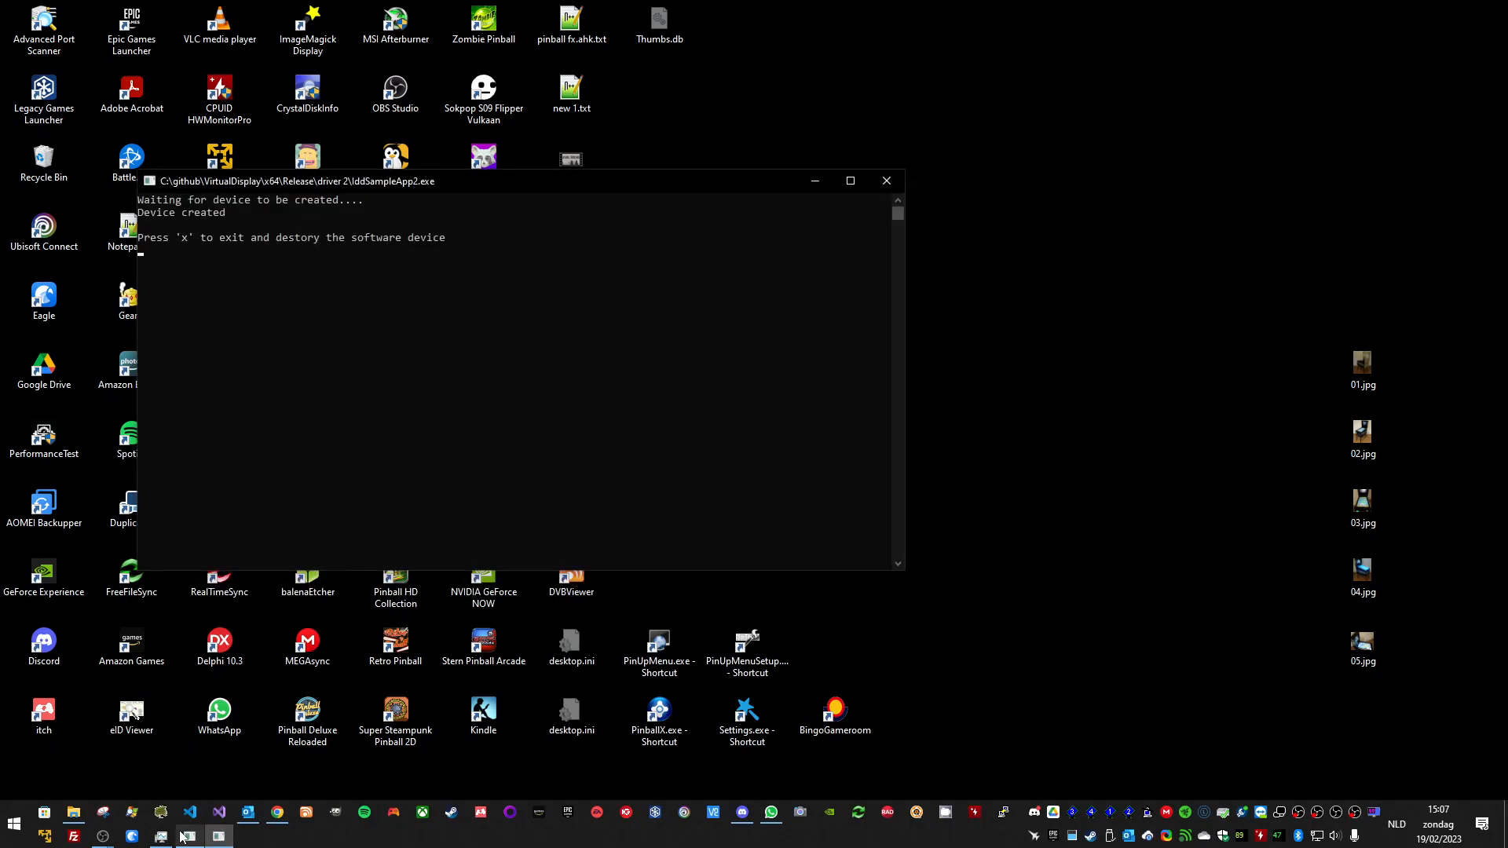
pyautogui.click(102, 838)
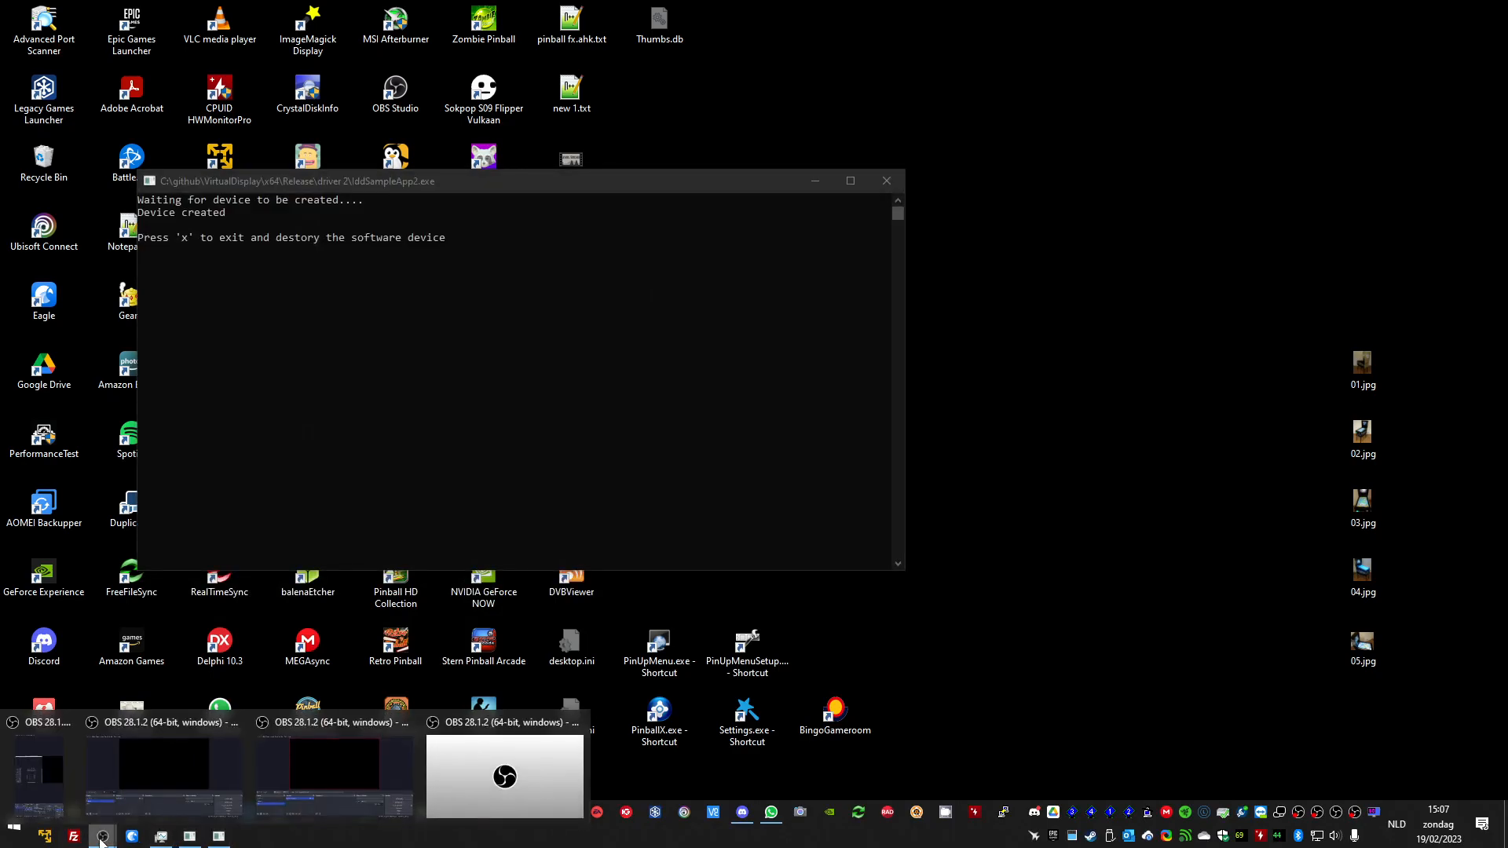
pyautogui.click(336, 786)
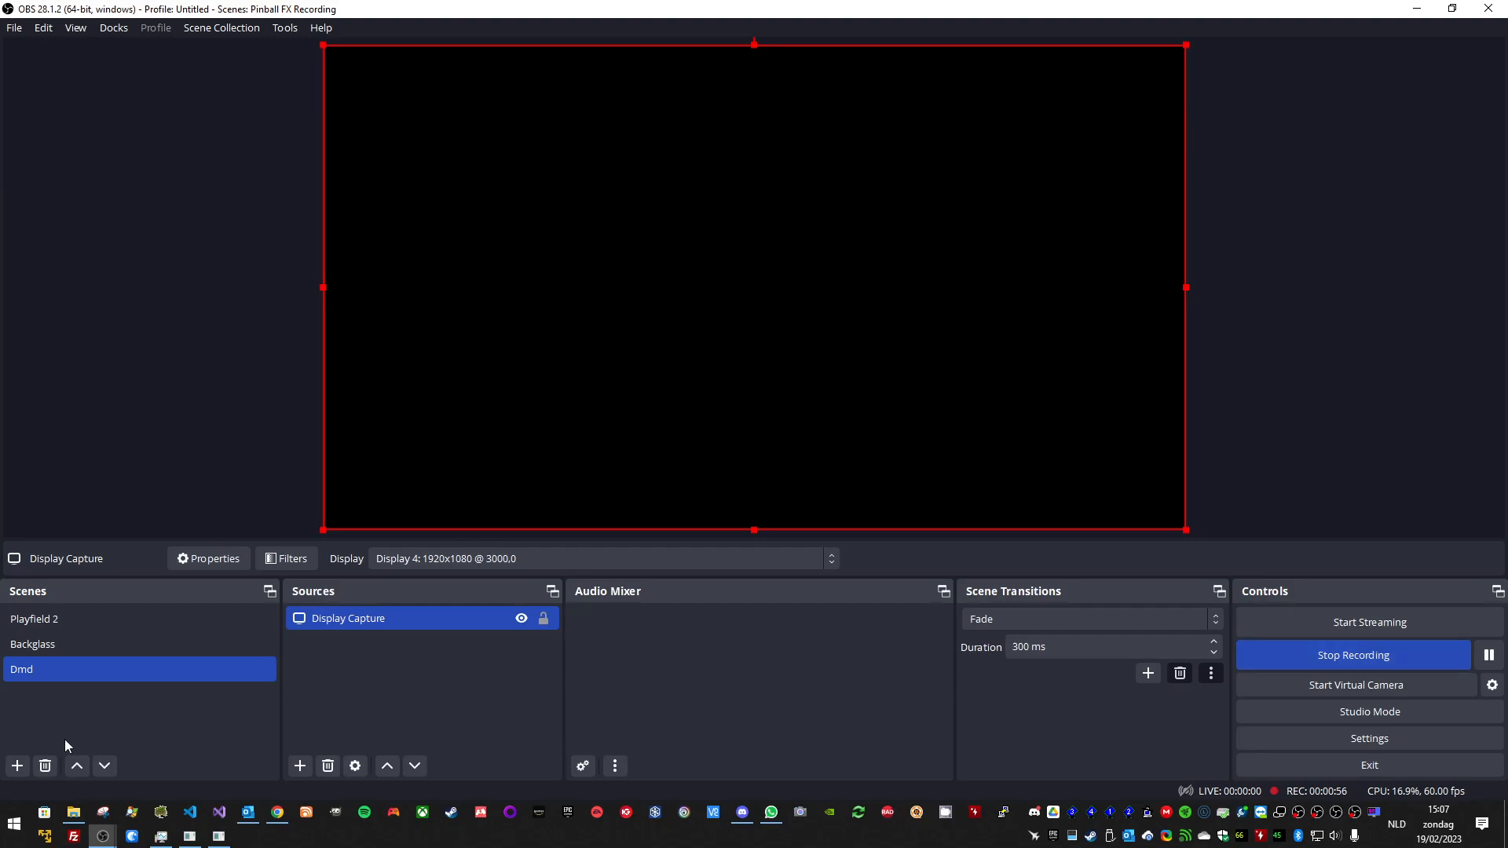
pyautogui.click(1315, 657)
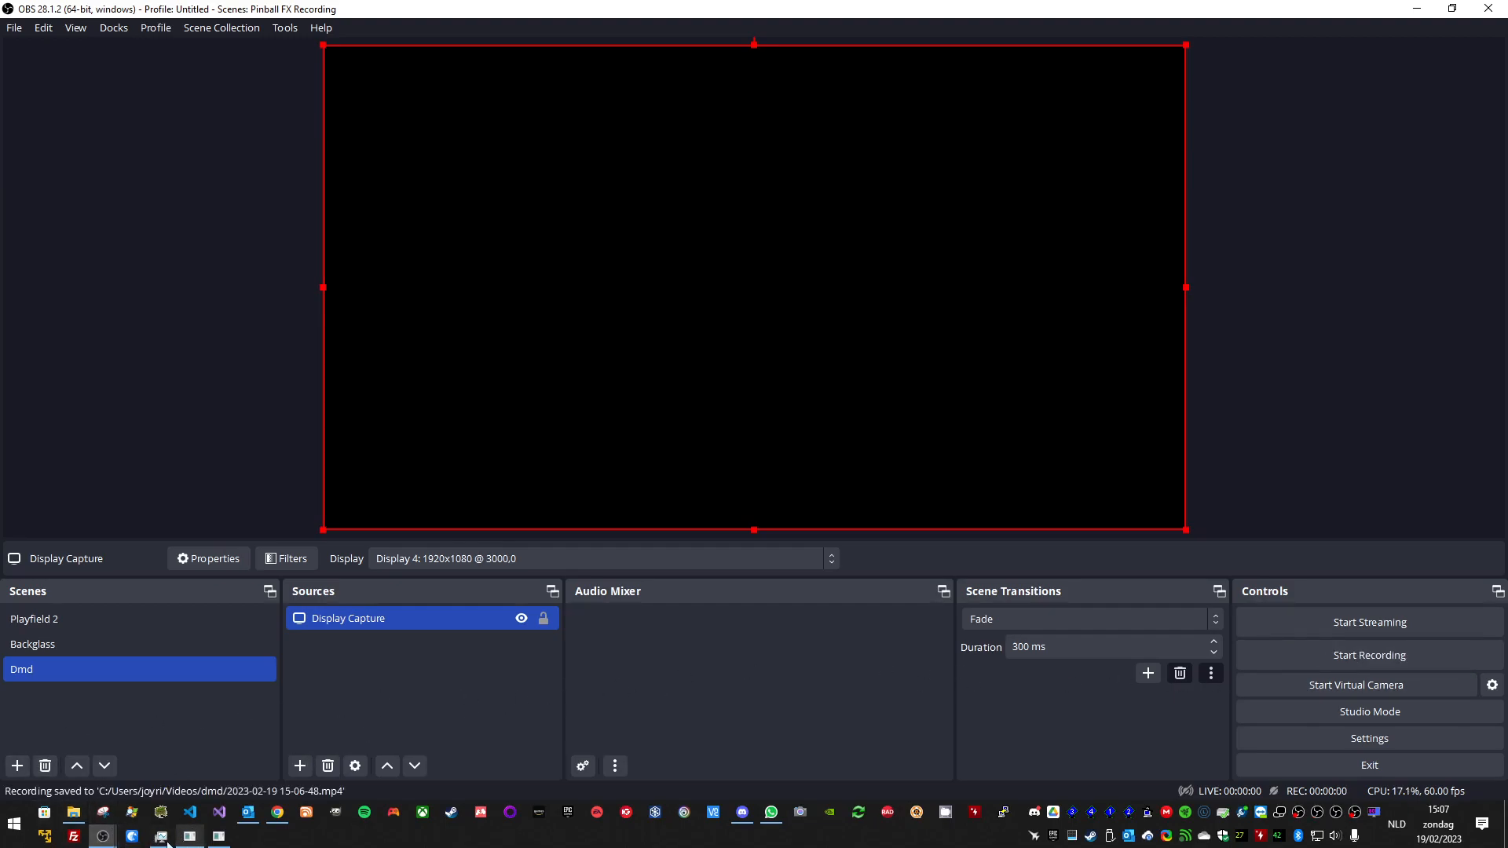
# Step: Check the recording status of the backglass, DMD and desktop-capture OBS instances
pyautogui.click(108, 841)
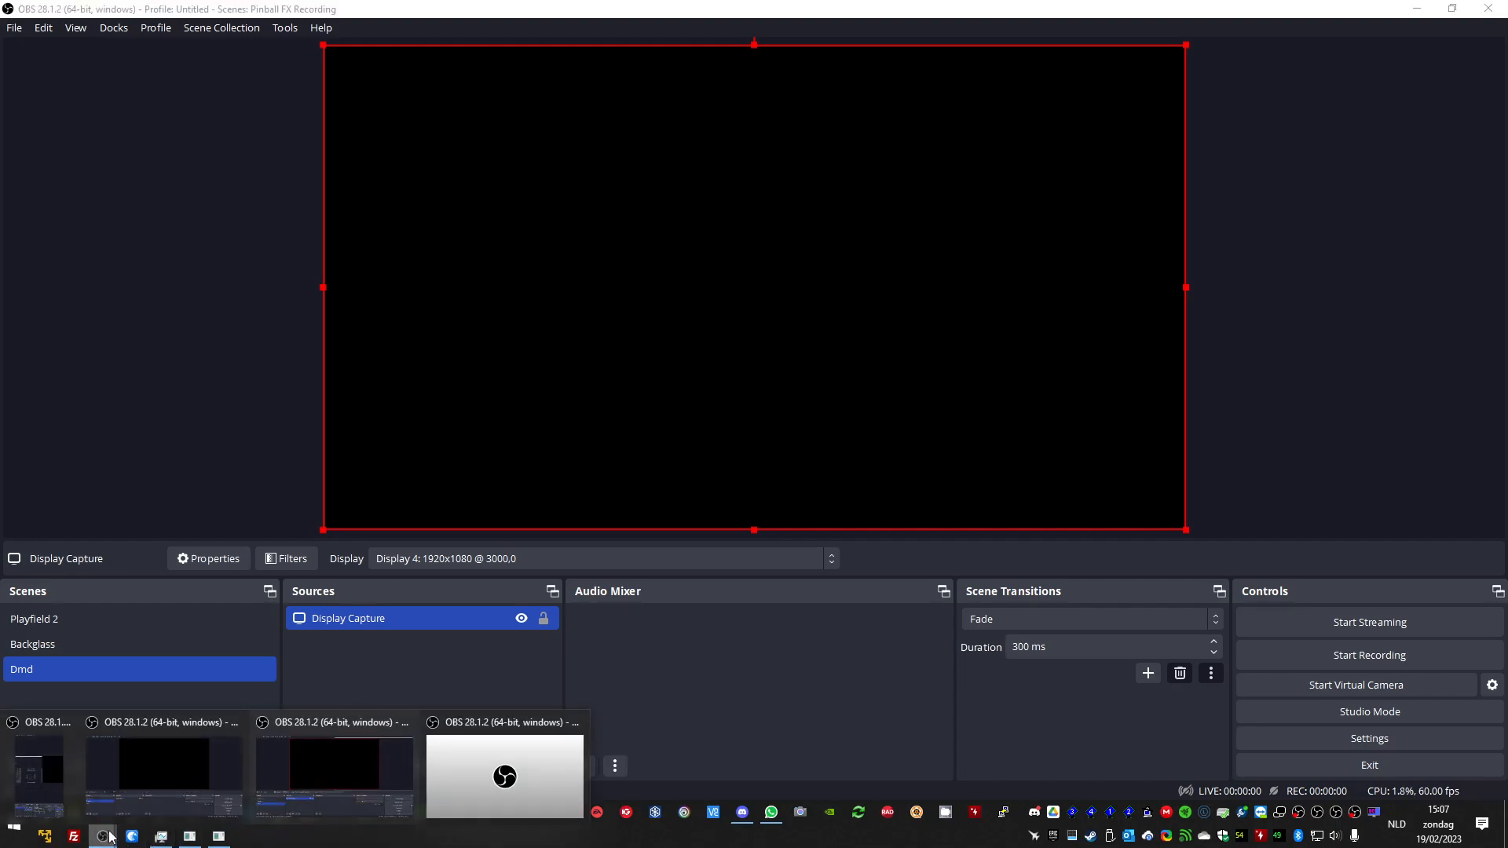
pyautogui.click(176, 780)
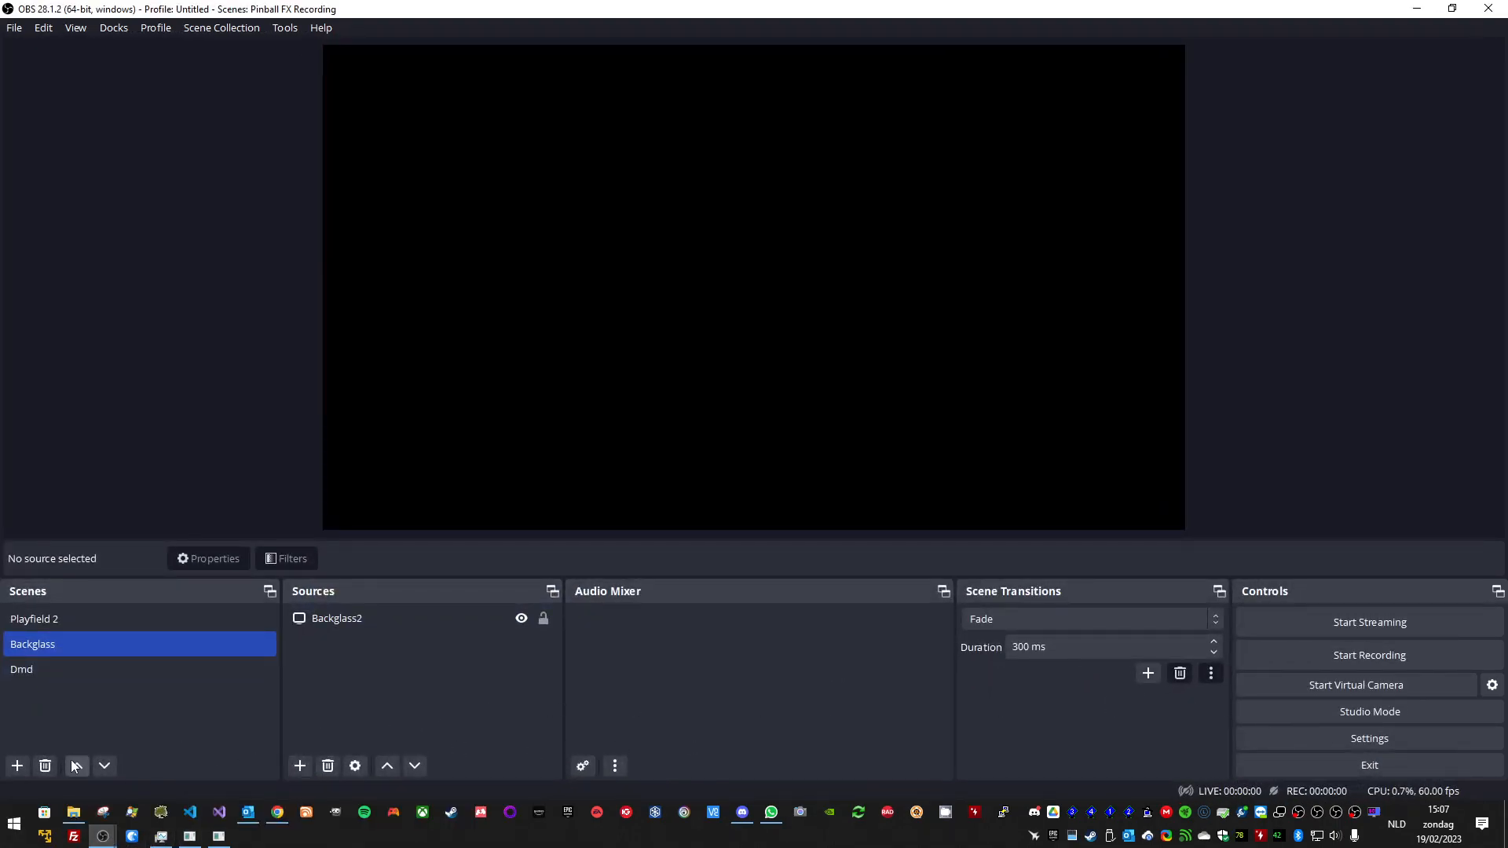
pyautogui.click(1354, 817)
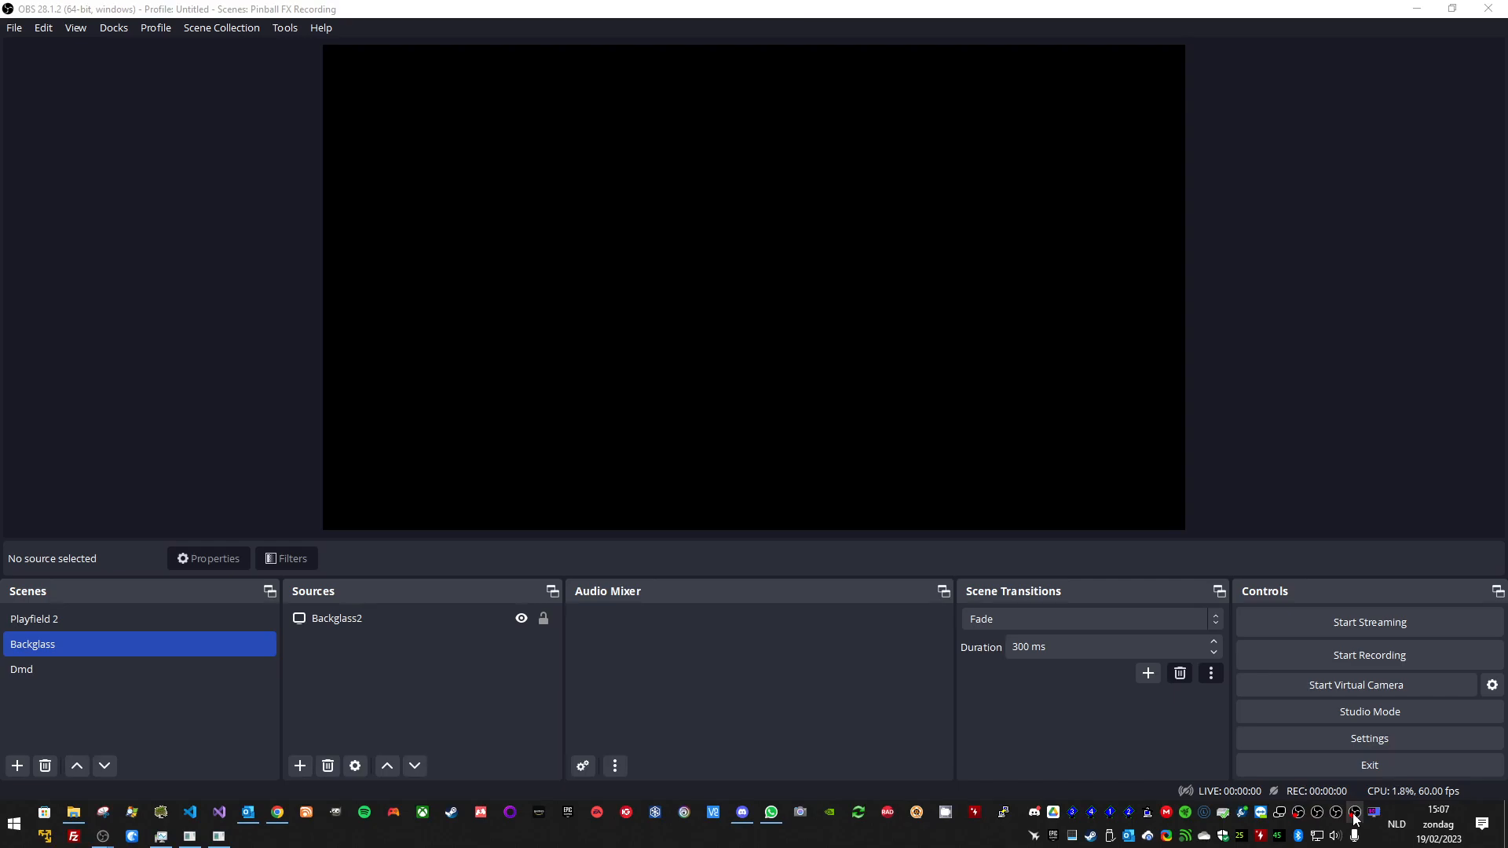
pyautogui.moveTo(110, 839)
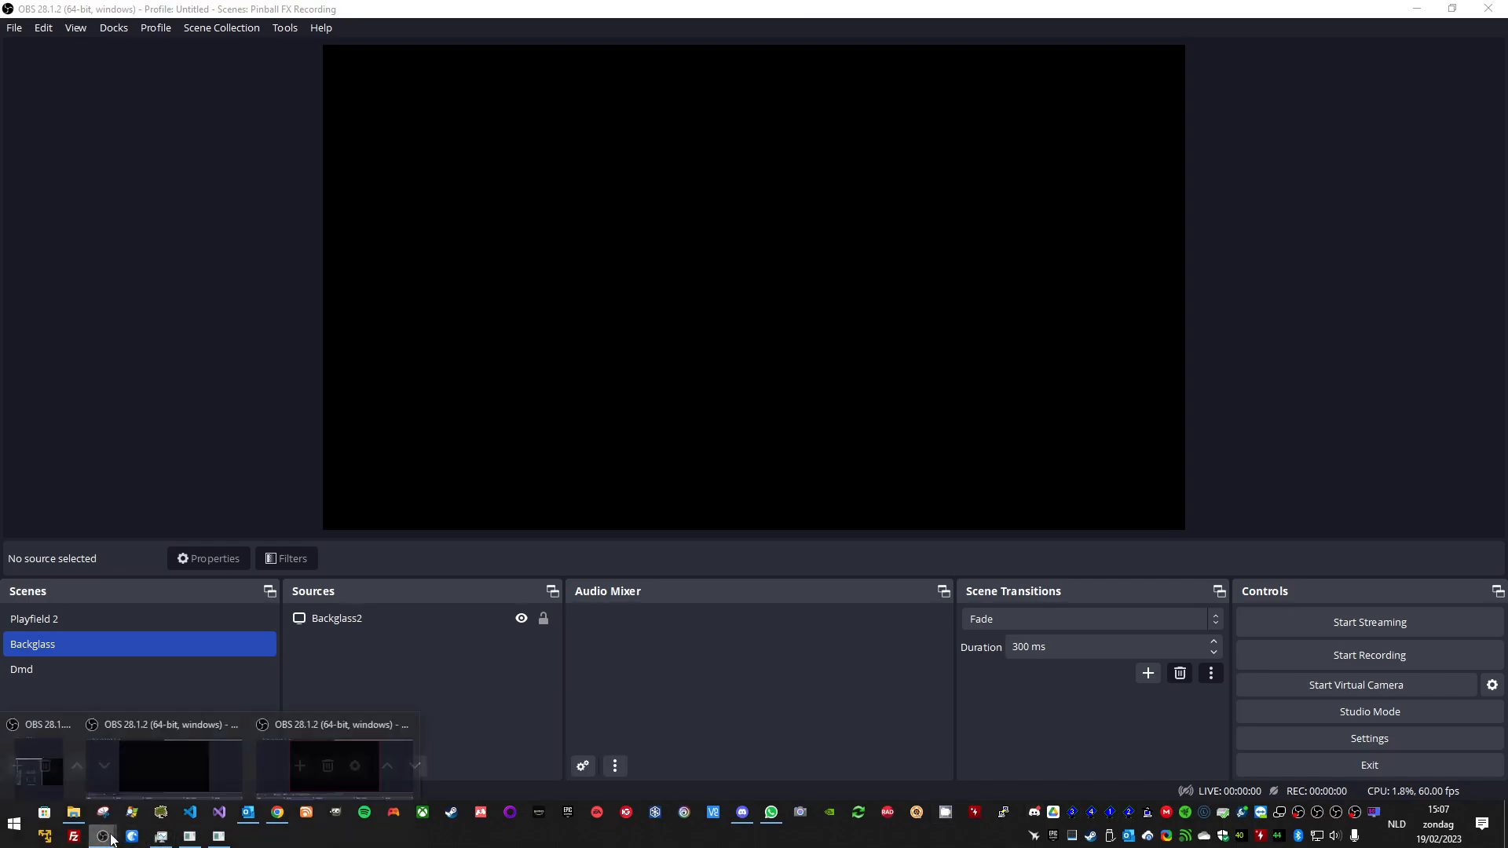
pyautogui.click(354, 762)
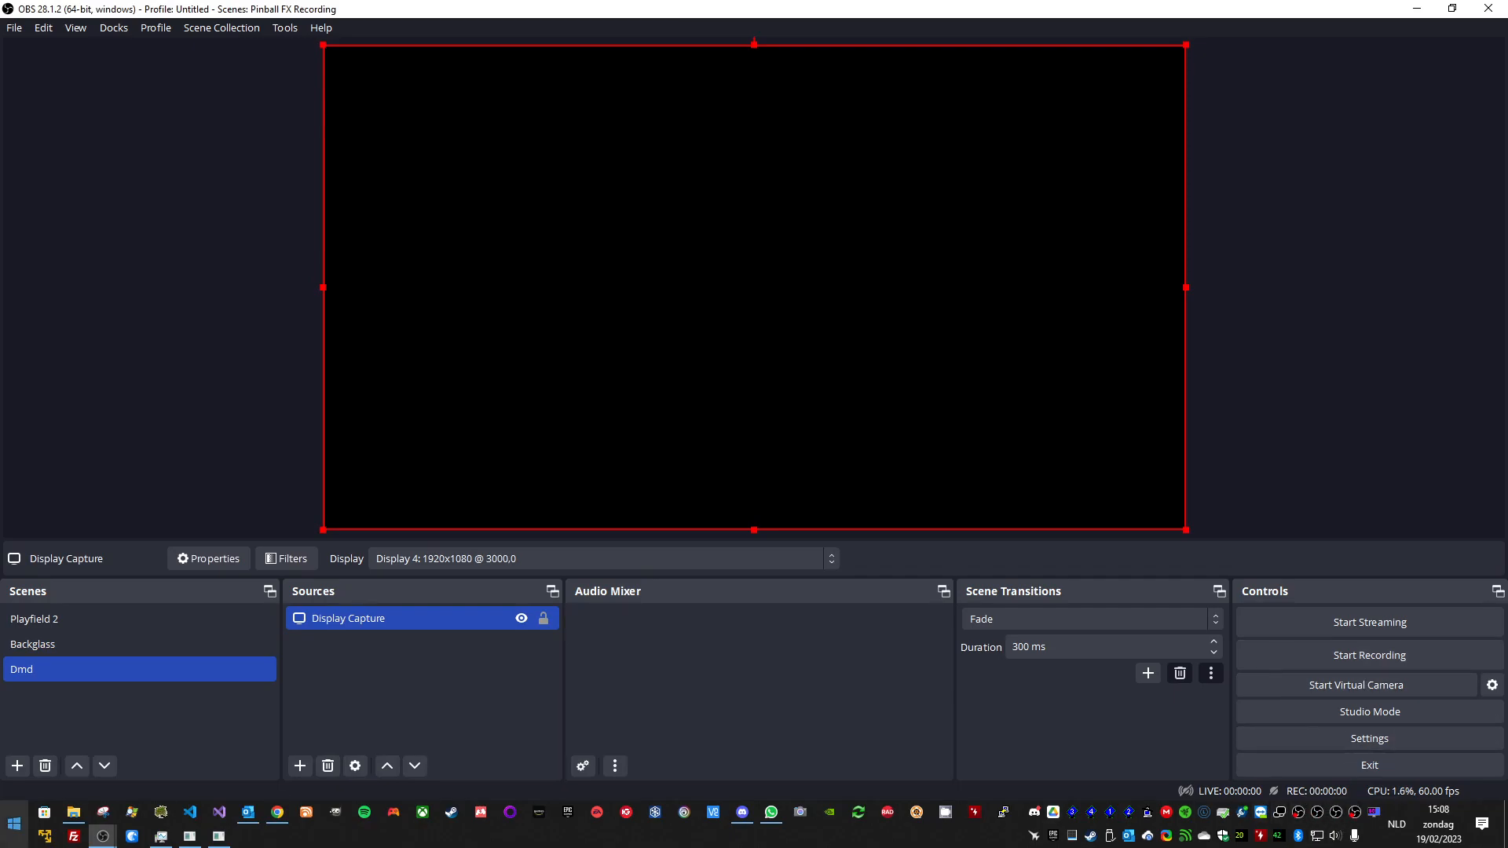
pyautogui.moveTo(103, 836)
pyautogui.click(50, 763)
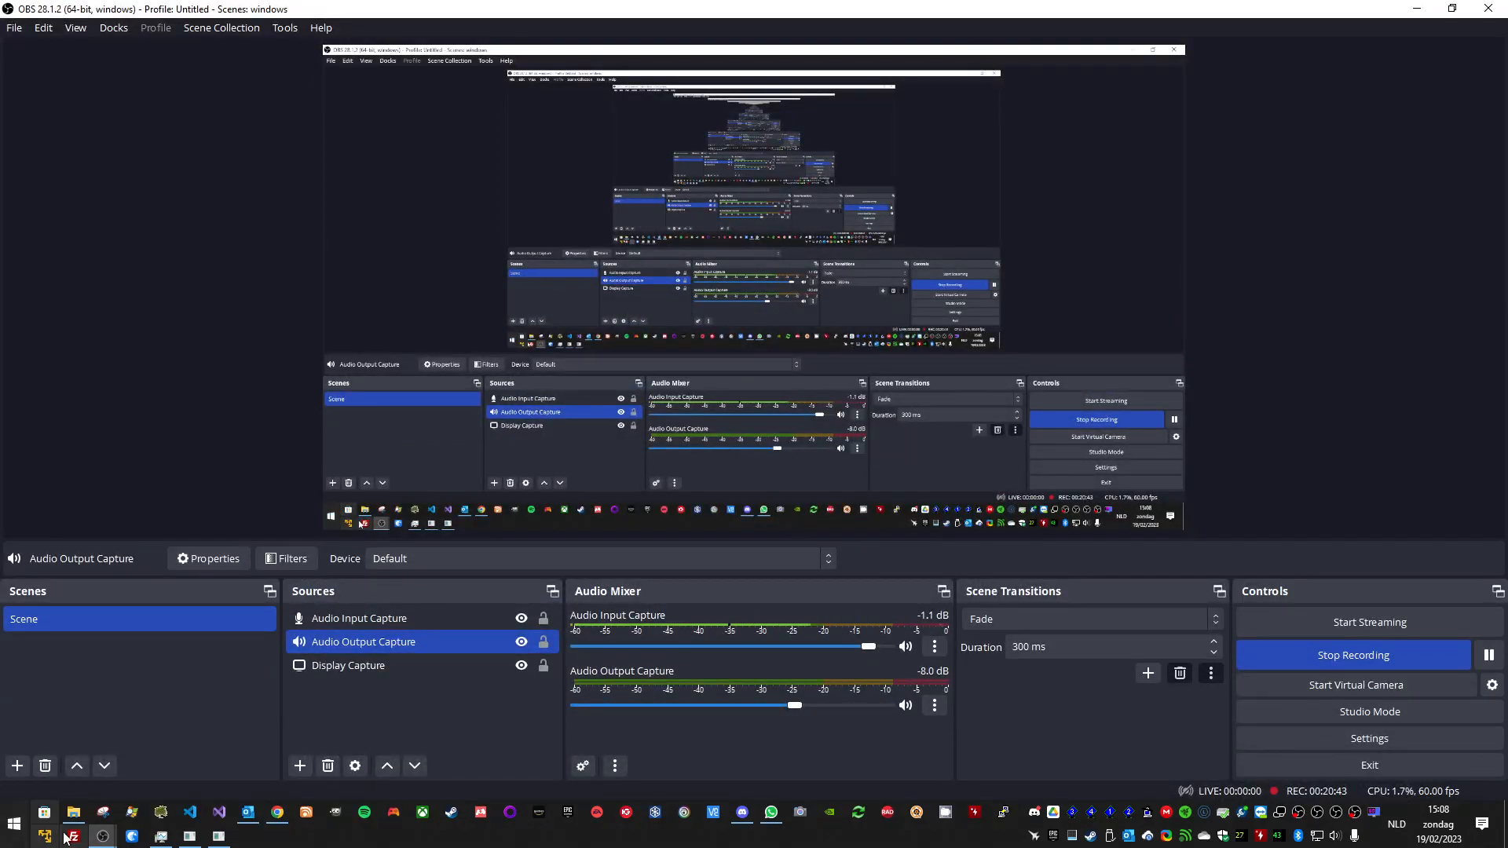
# Step: Open the Playfield folder under Videos in File Explorer, showing its recordings as Details sorted by date
pyautogui.click(73, 811)
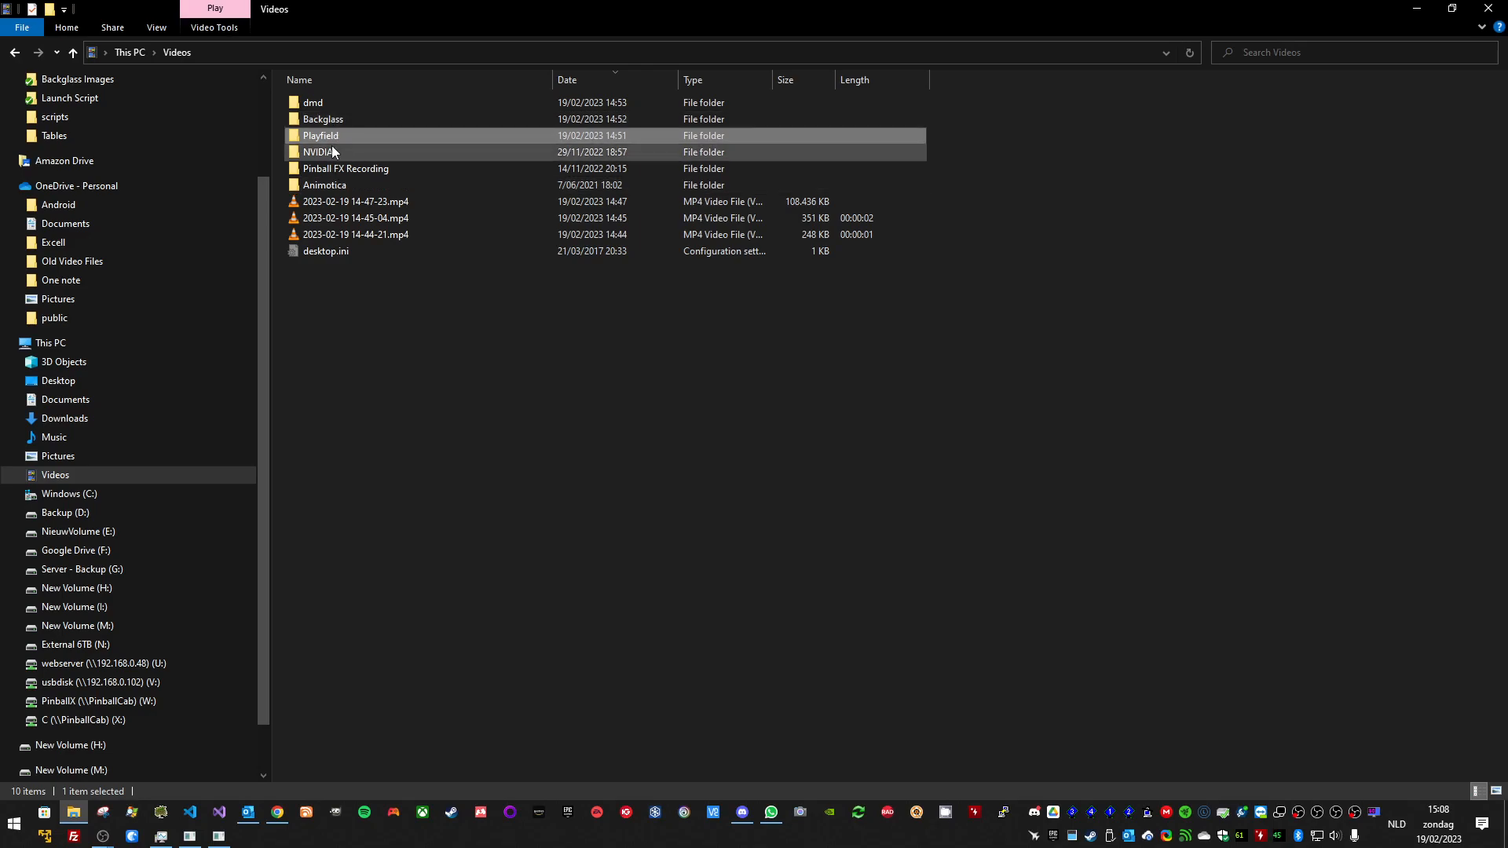
pyautogui.doubleClick(333, 132)
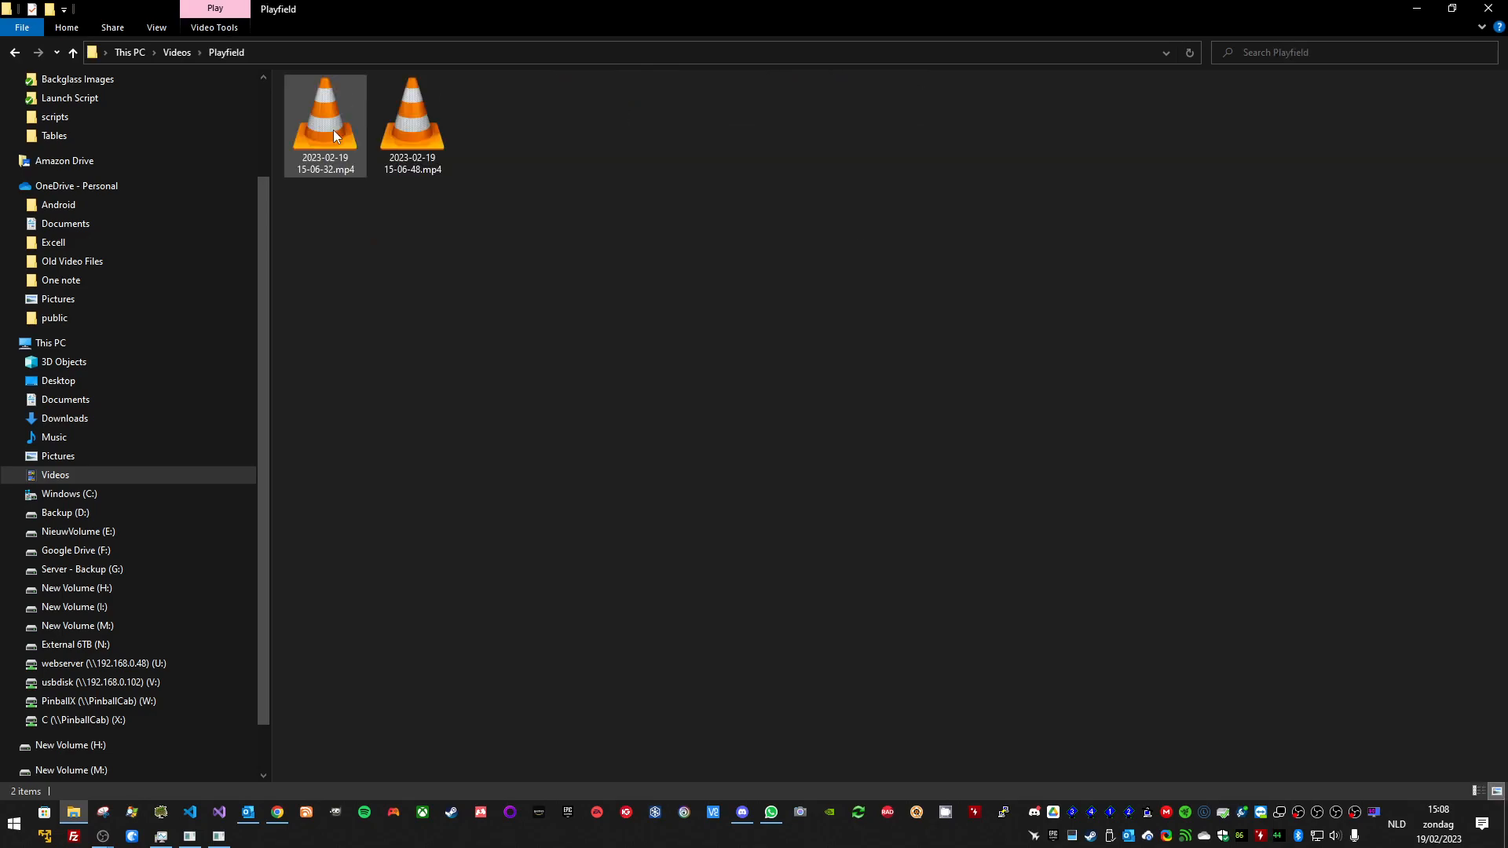
pyautogui.rightClick(397, 308)
pyautogui.moveTo(437, 322)
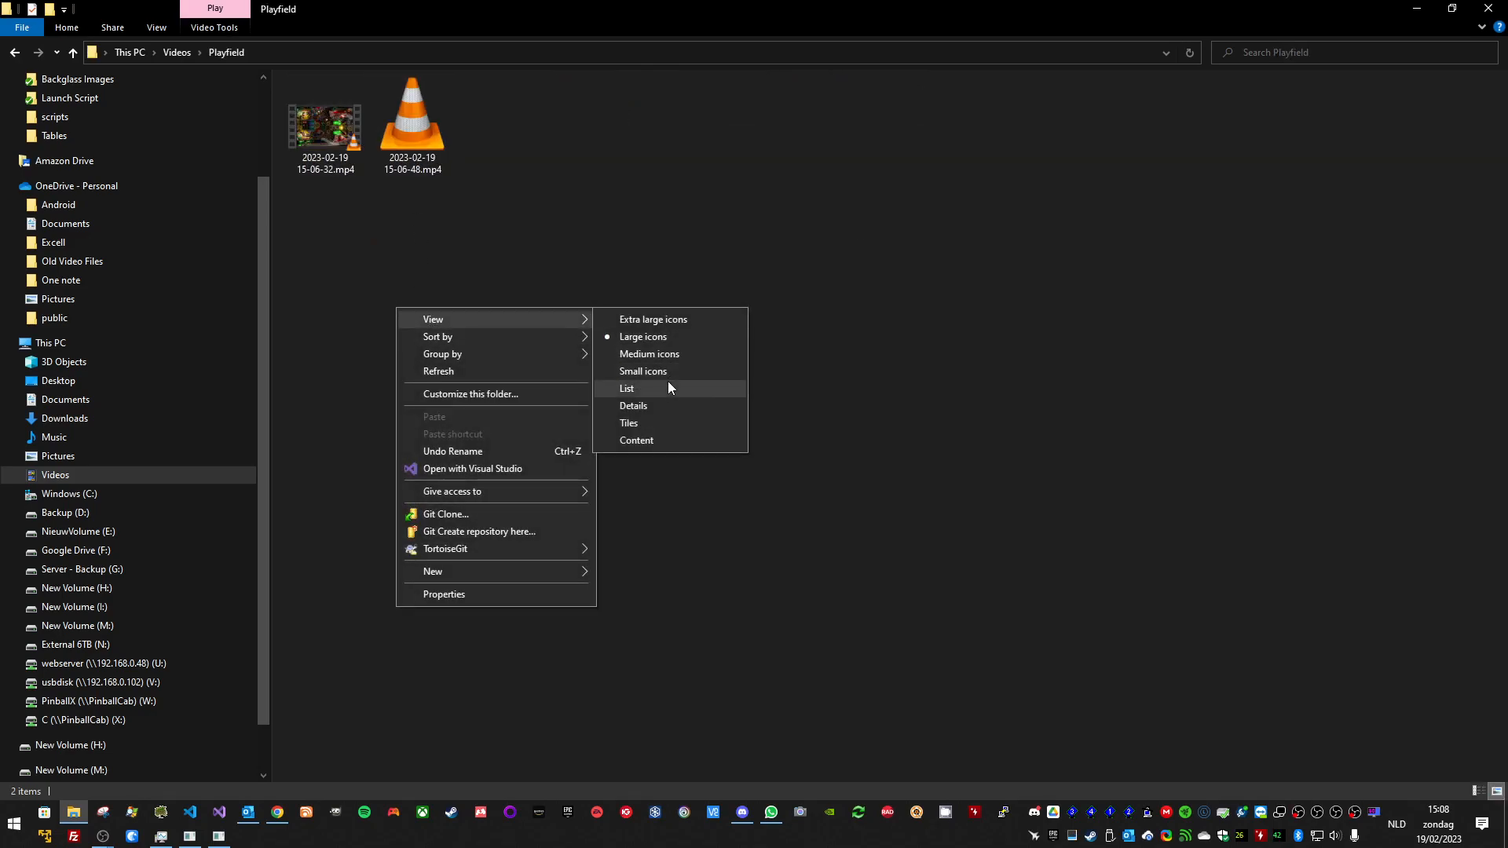
pyautogui.click(663, 404)
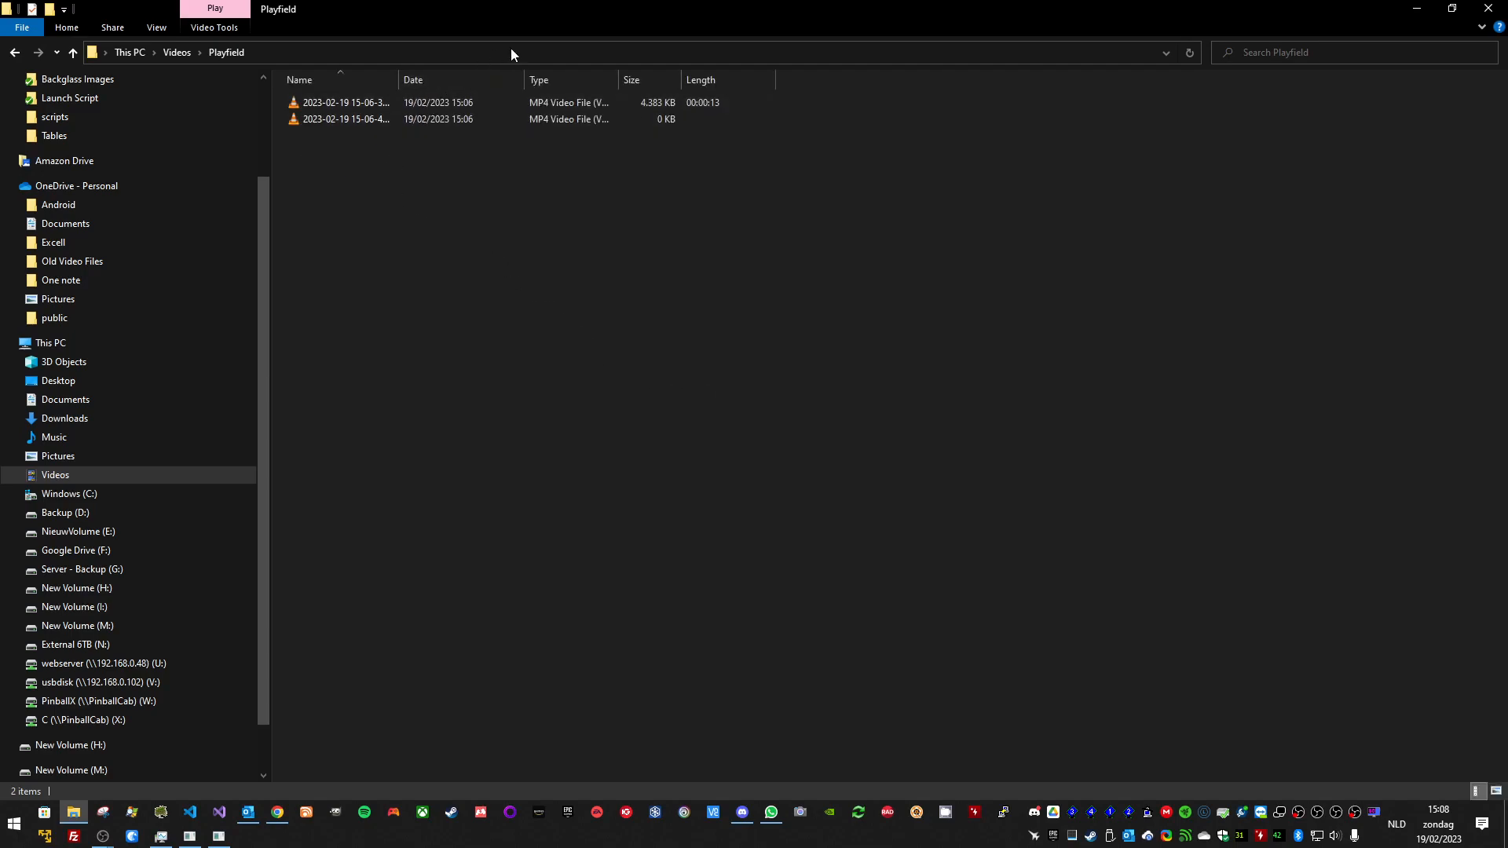
pyautogui.click(473, 75)
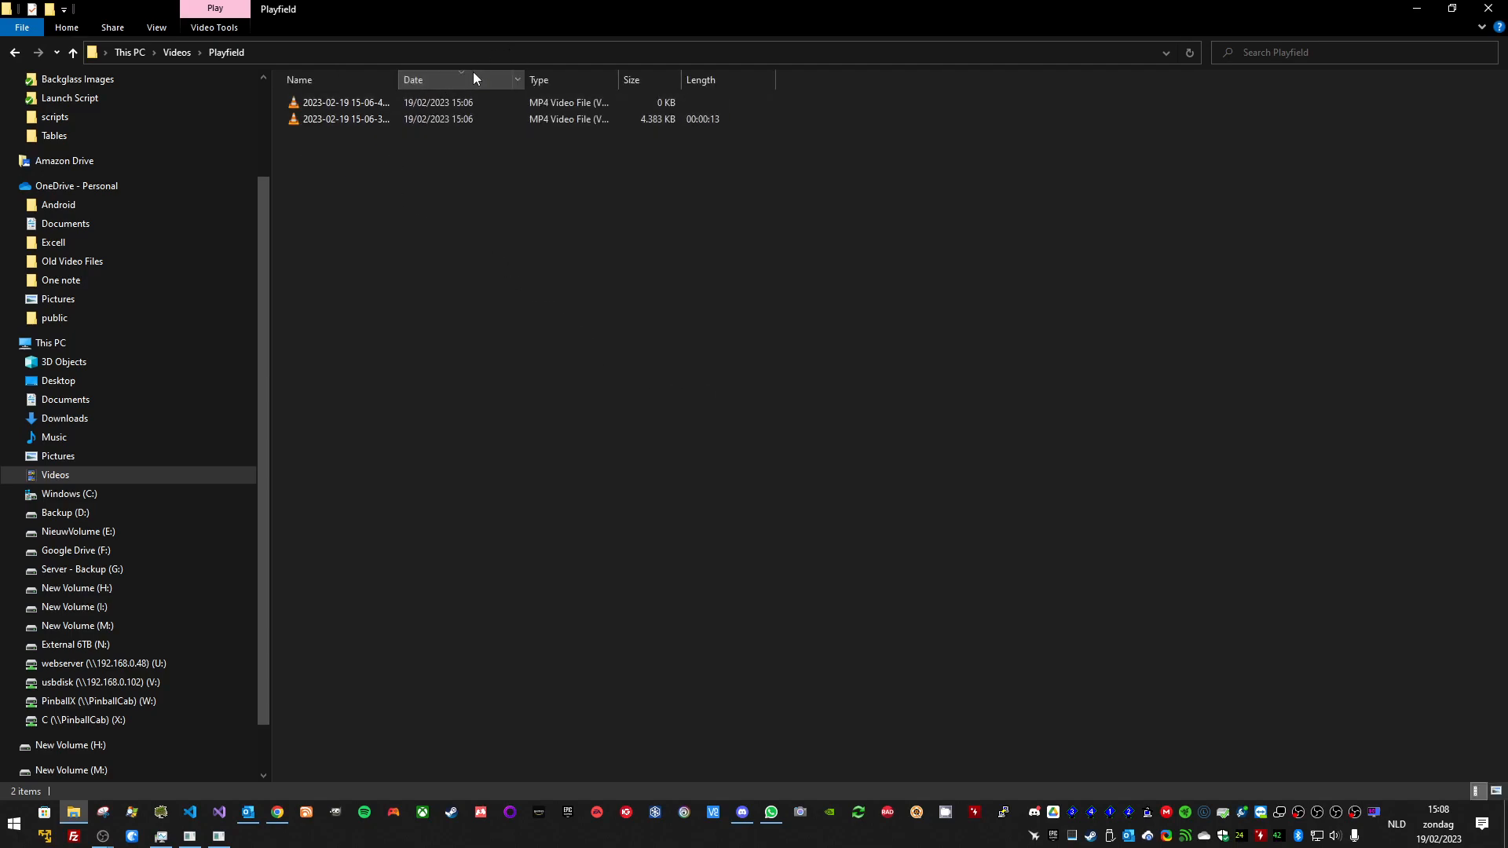
# Step: Play both Playfield recordings, 15-06-48 and 15-06-32, in VLC, and return to the Videos folder
pyautogui.doubleClick(365, 102)
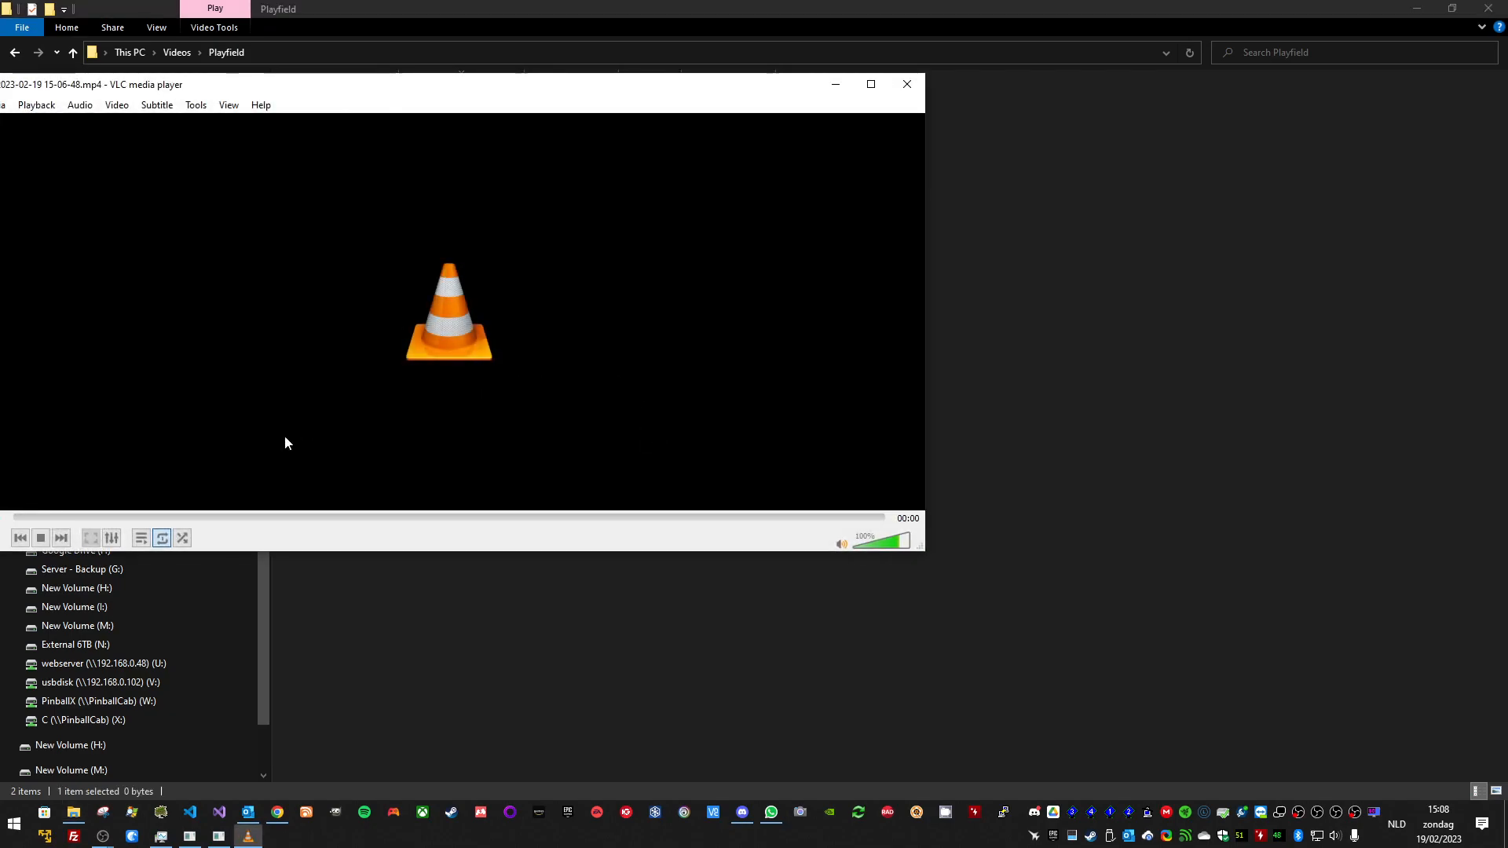
pyautogui.click(906, 83)
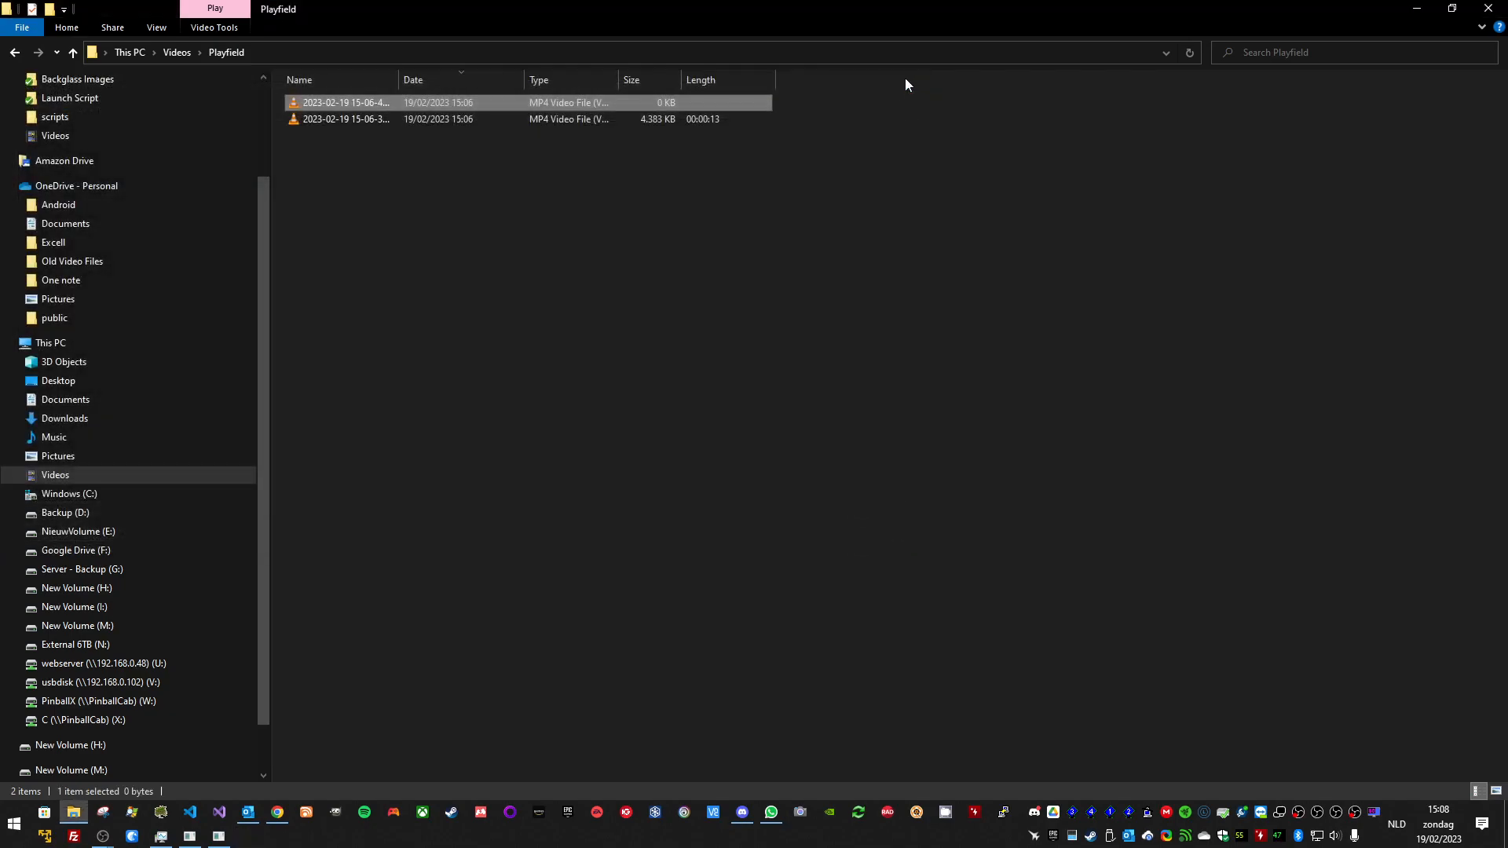
pyautogui.doubleClick(355, 119)
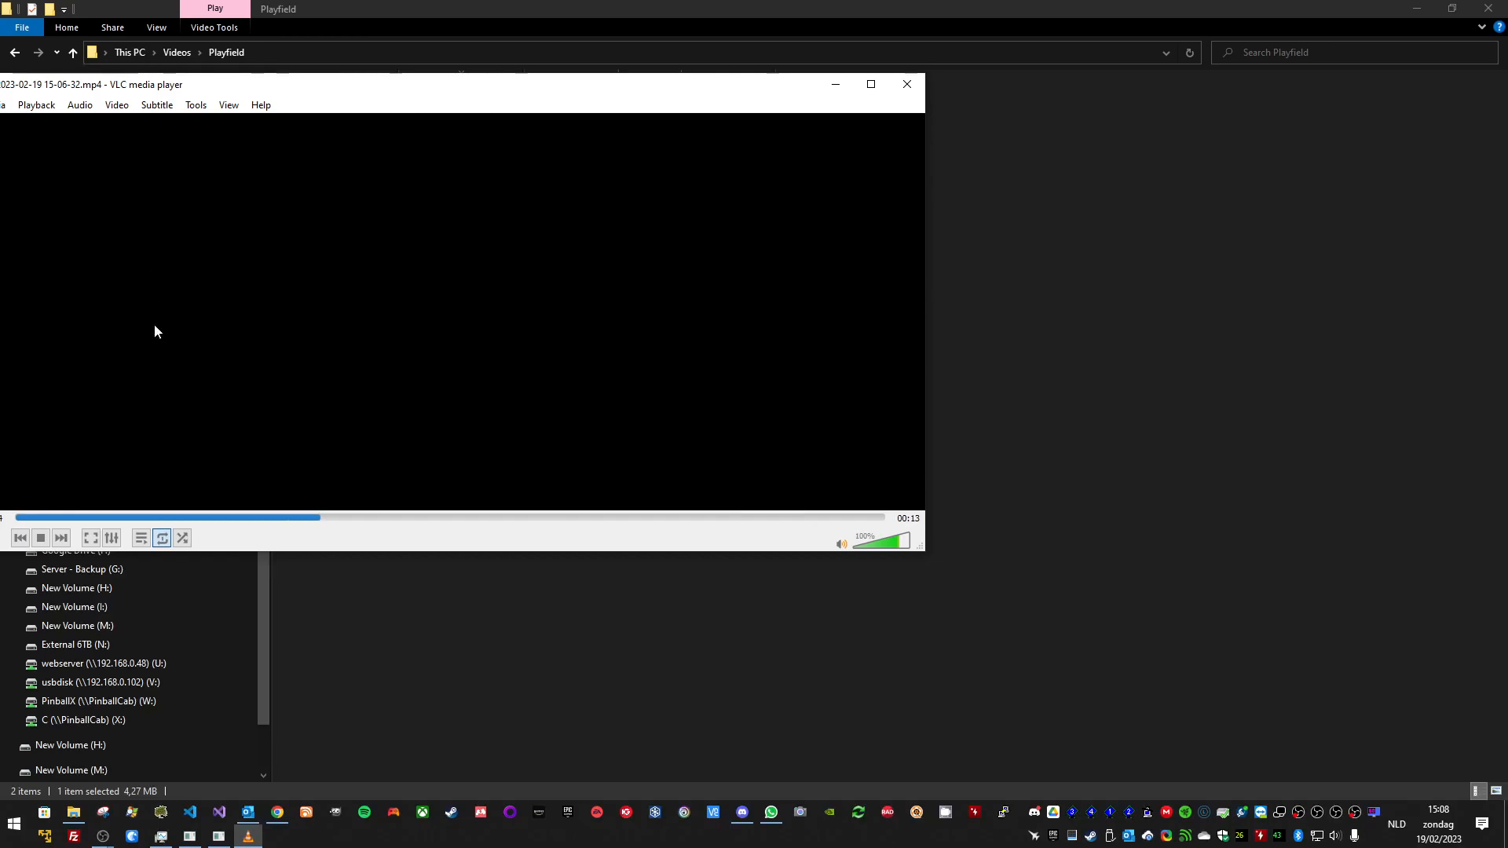
pyautogui.click(907, 84)
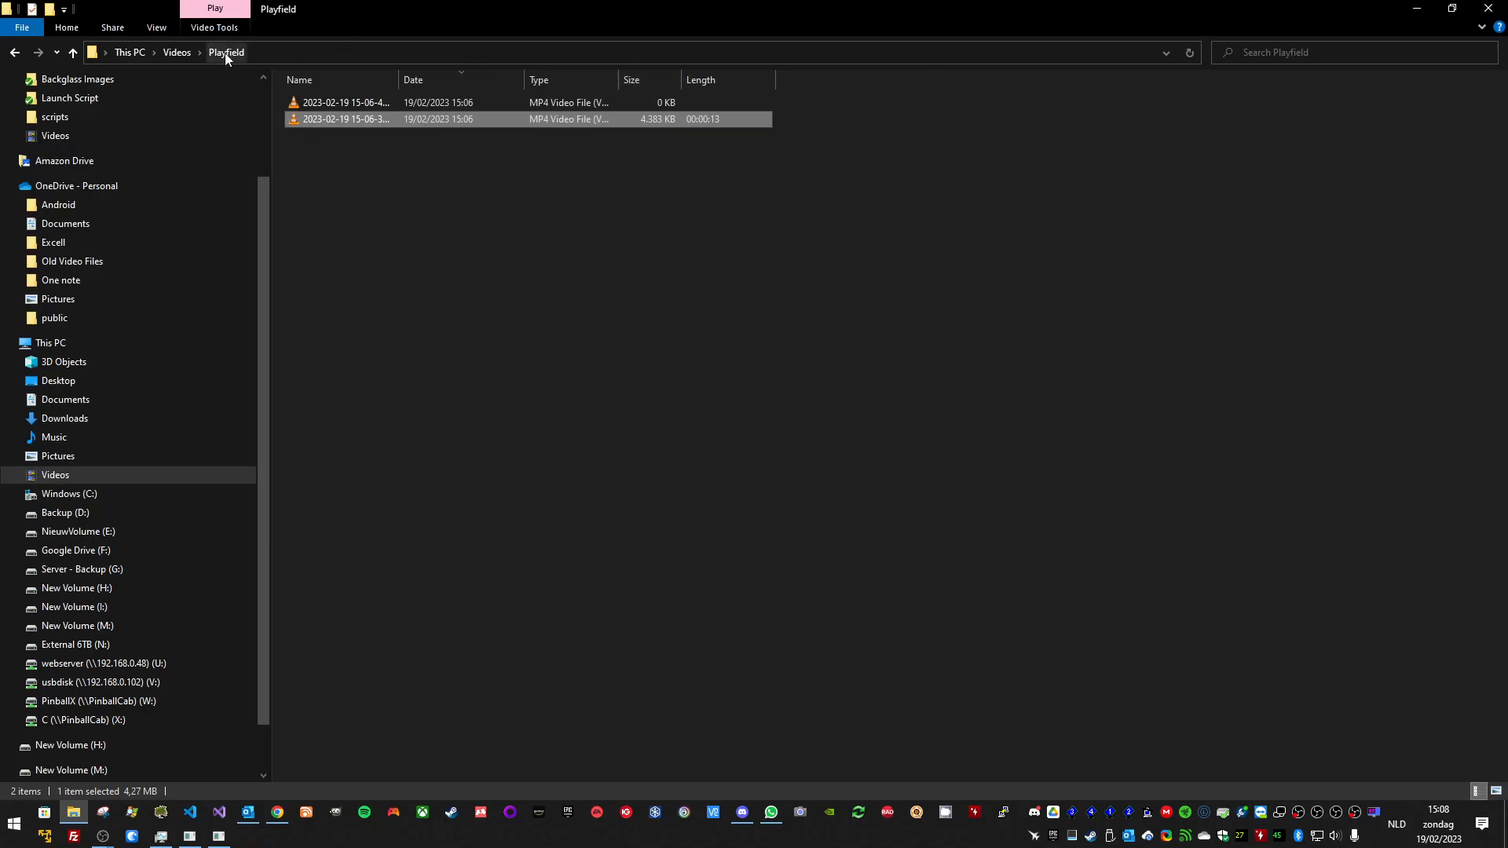
pyautogui.click(180, 52)
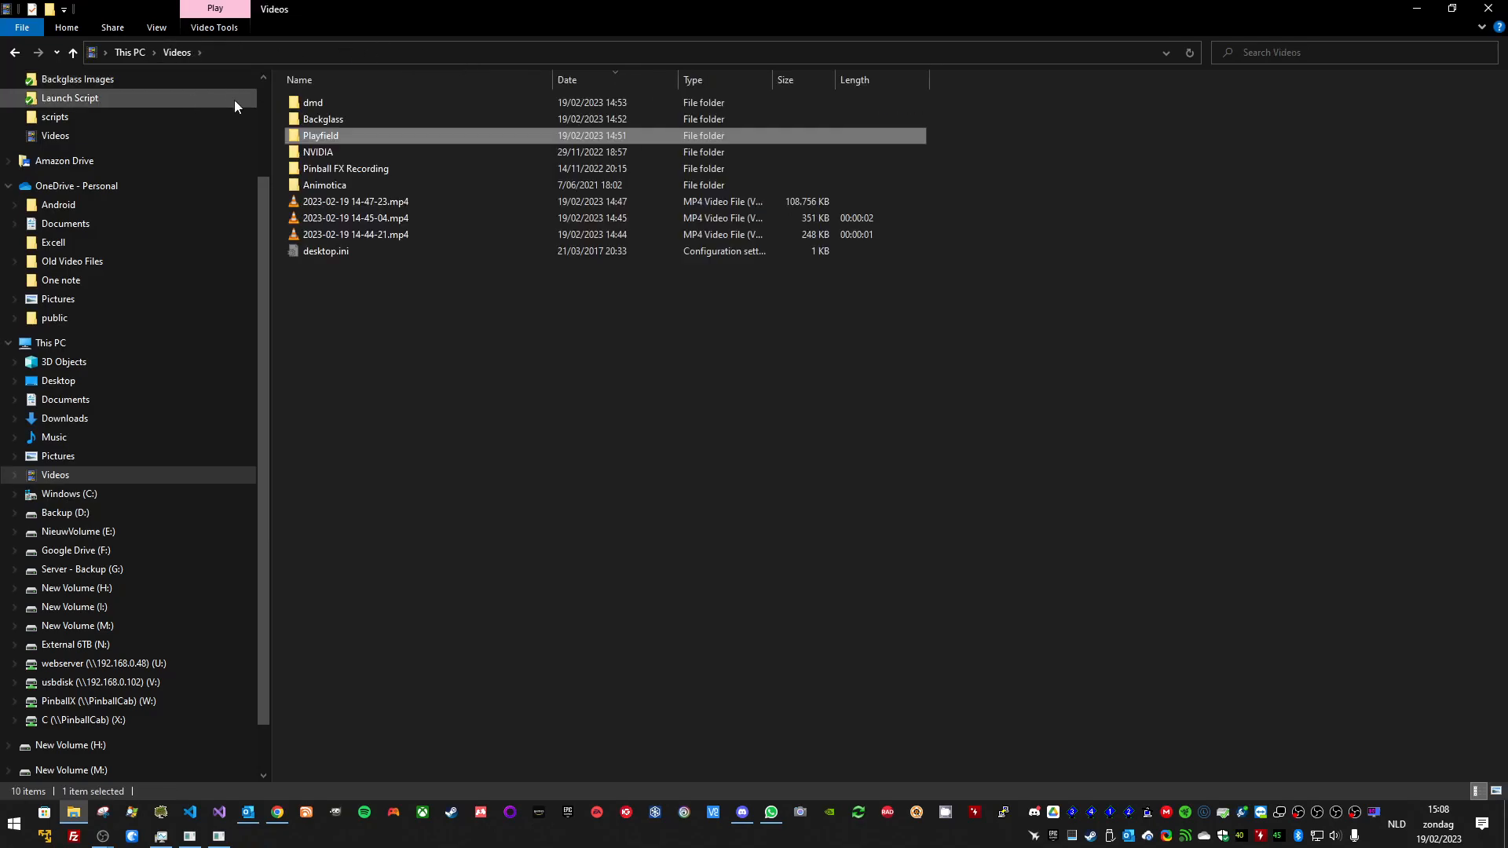
# Step: Open the Backglass folder and show its recordings as Details sorted by date
pyautogui.click(330, 120)
pyautogui.doubleClick(330, 119)
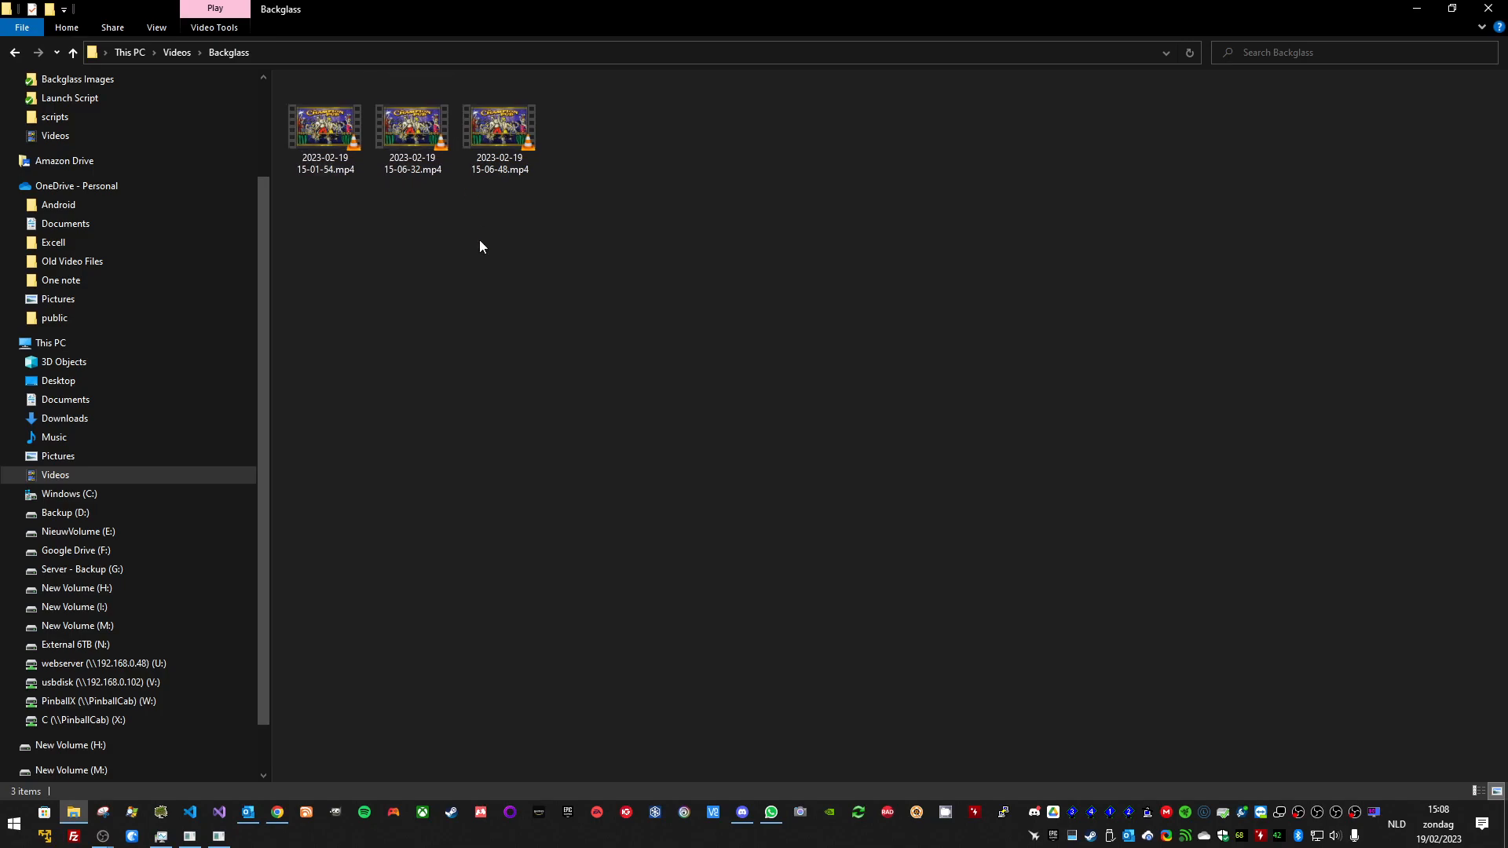
pyautogui.rightClick(439, 255)
pyautogui.moveTo(487, 267)
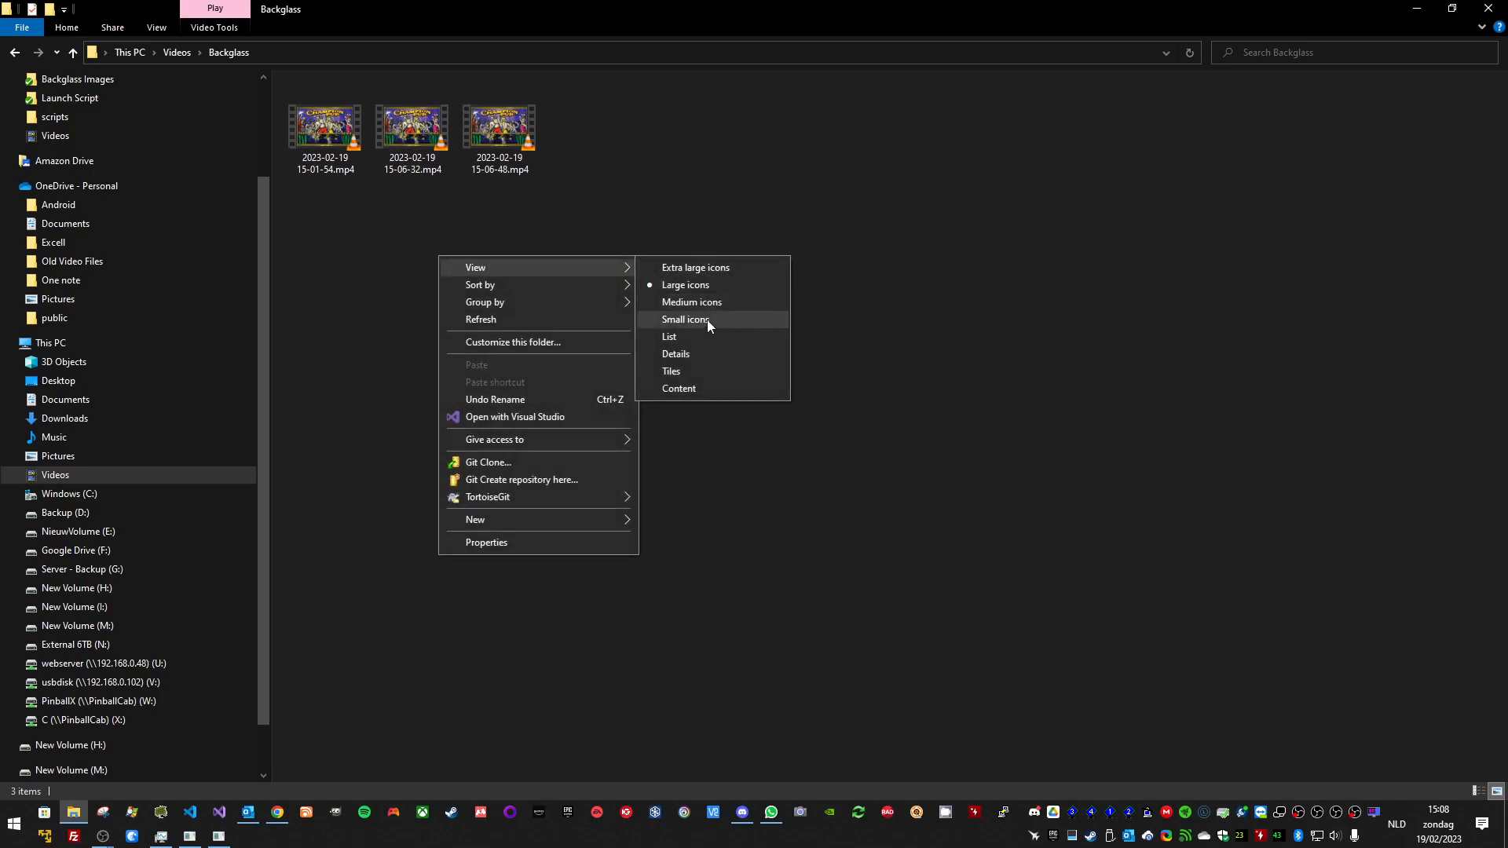
pyautogui.click(702, 354)
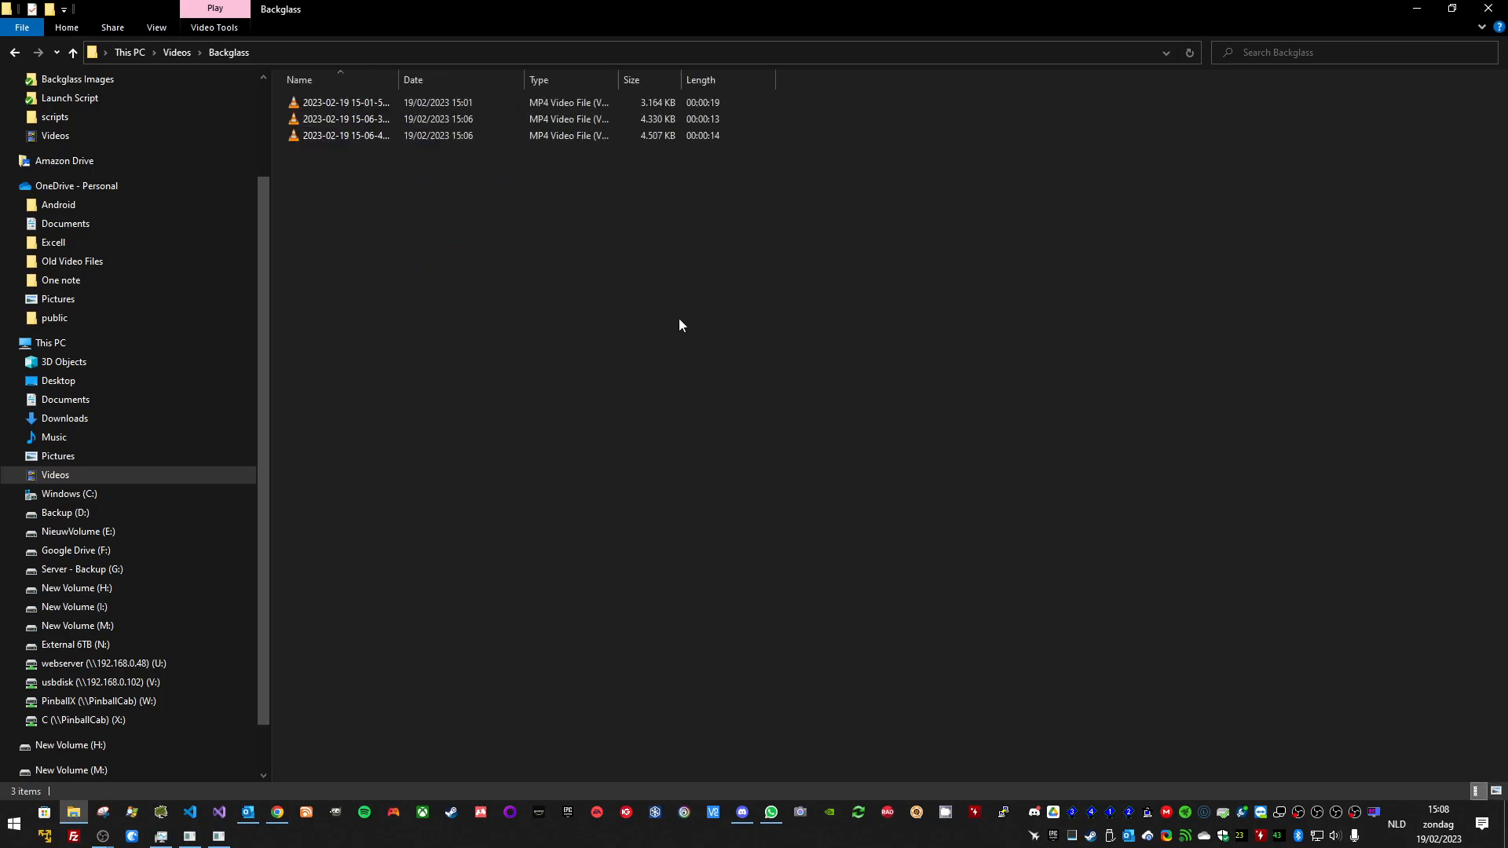
pyautogui.click(450, 77)
pyautogui.click(343, 112)
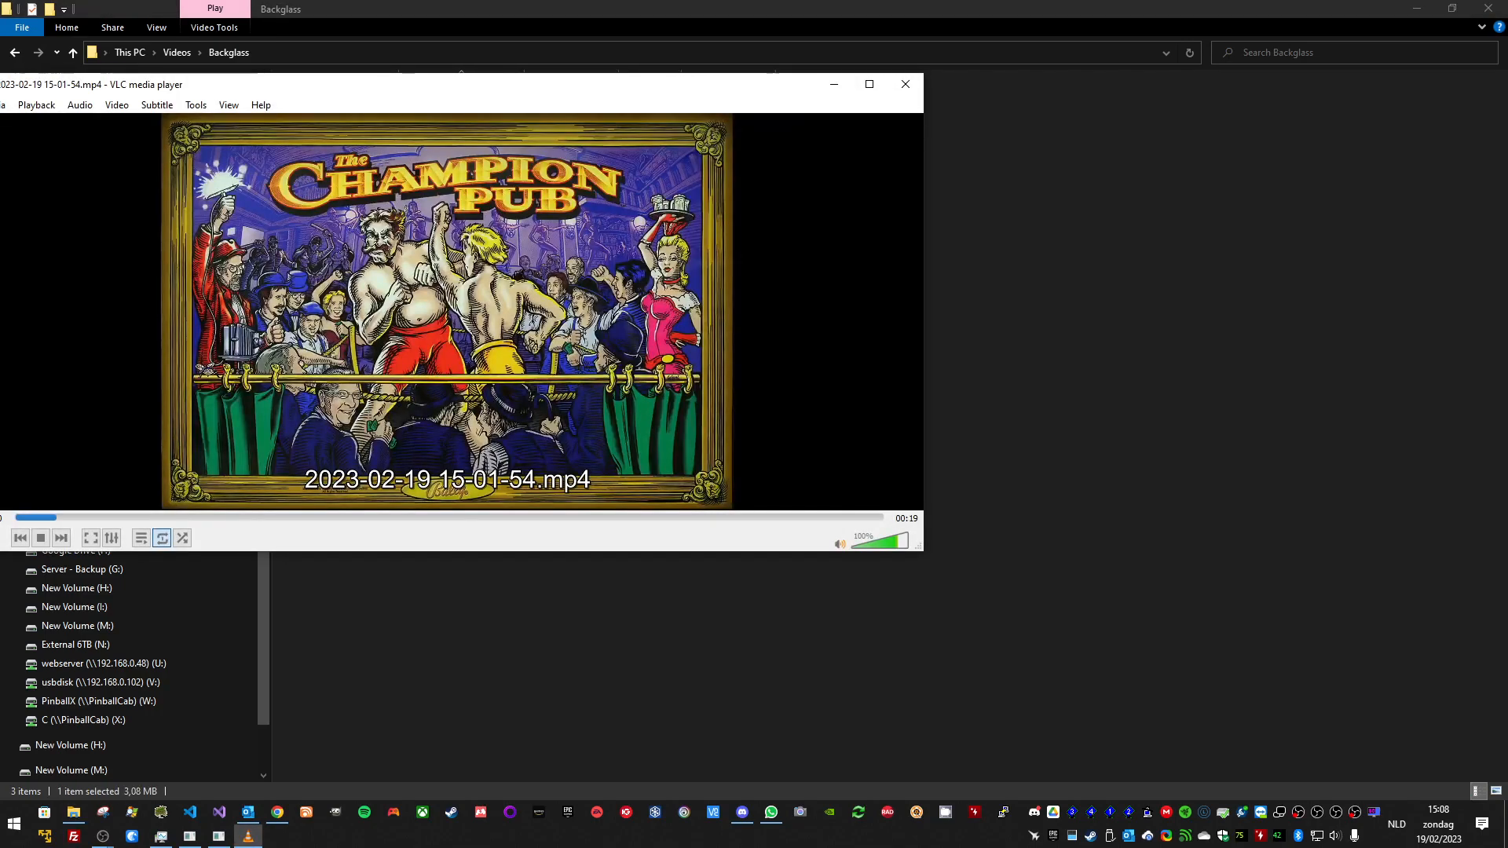
pyautogui.click(906, 84)
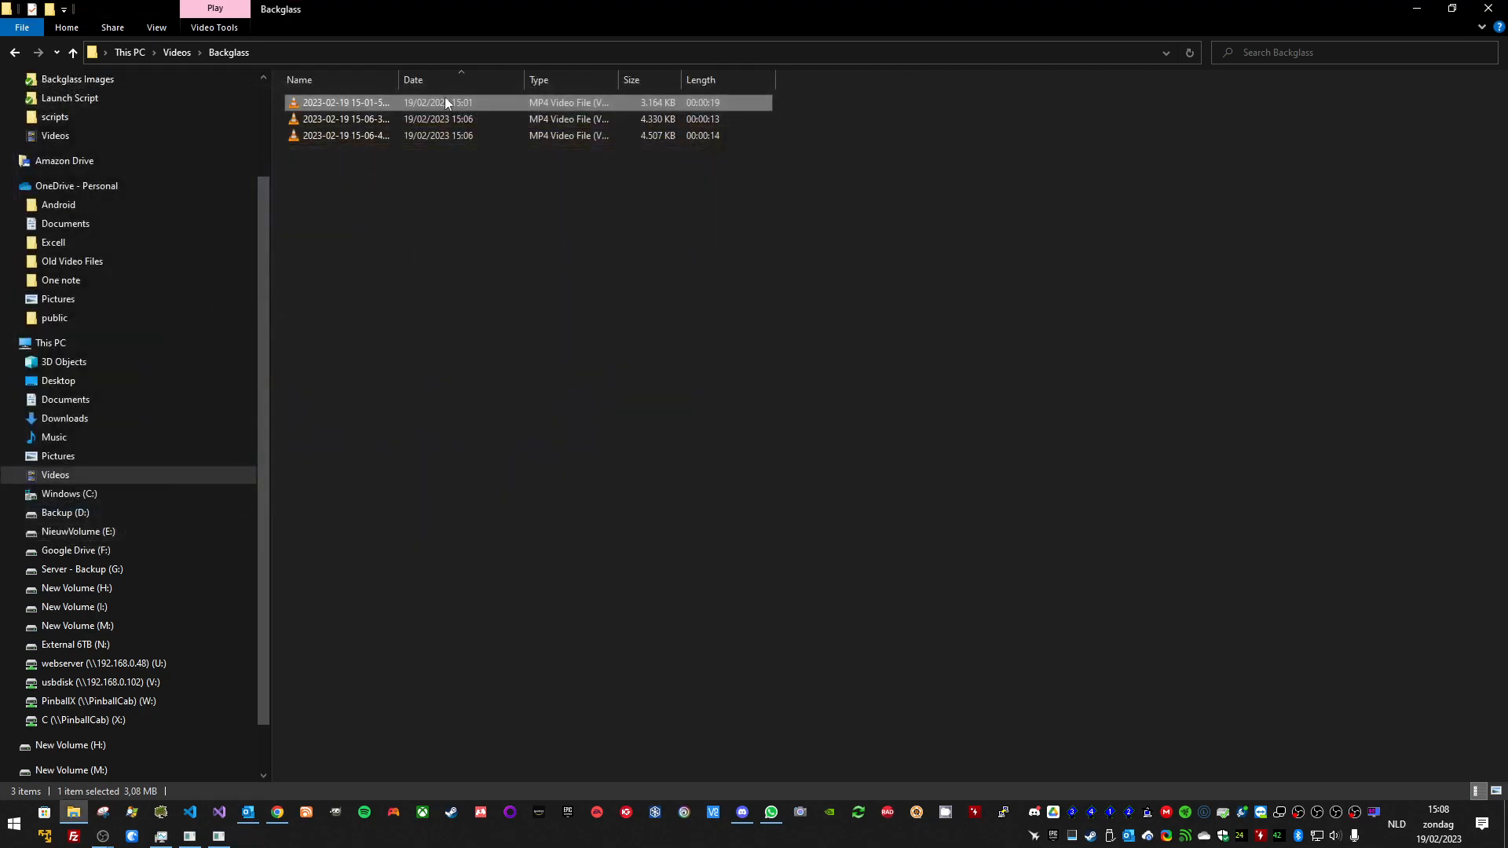
pyautogui.click(177, 53)
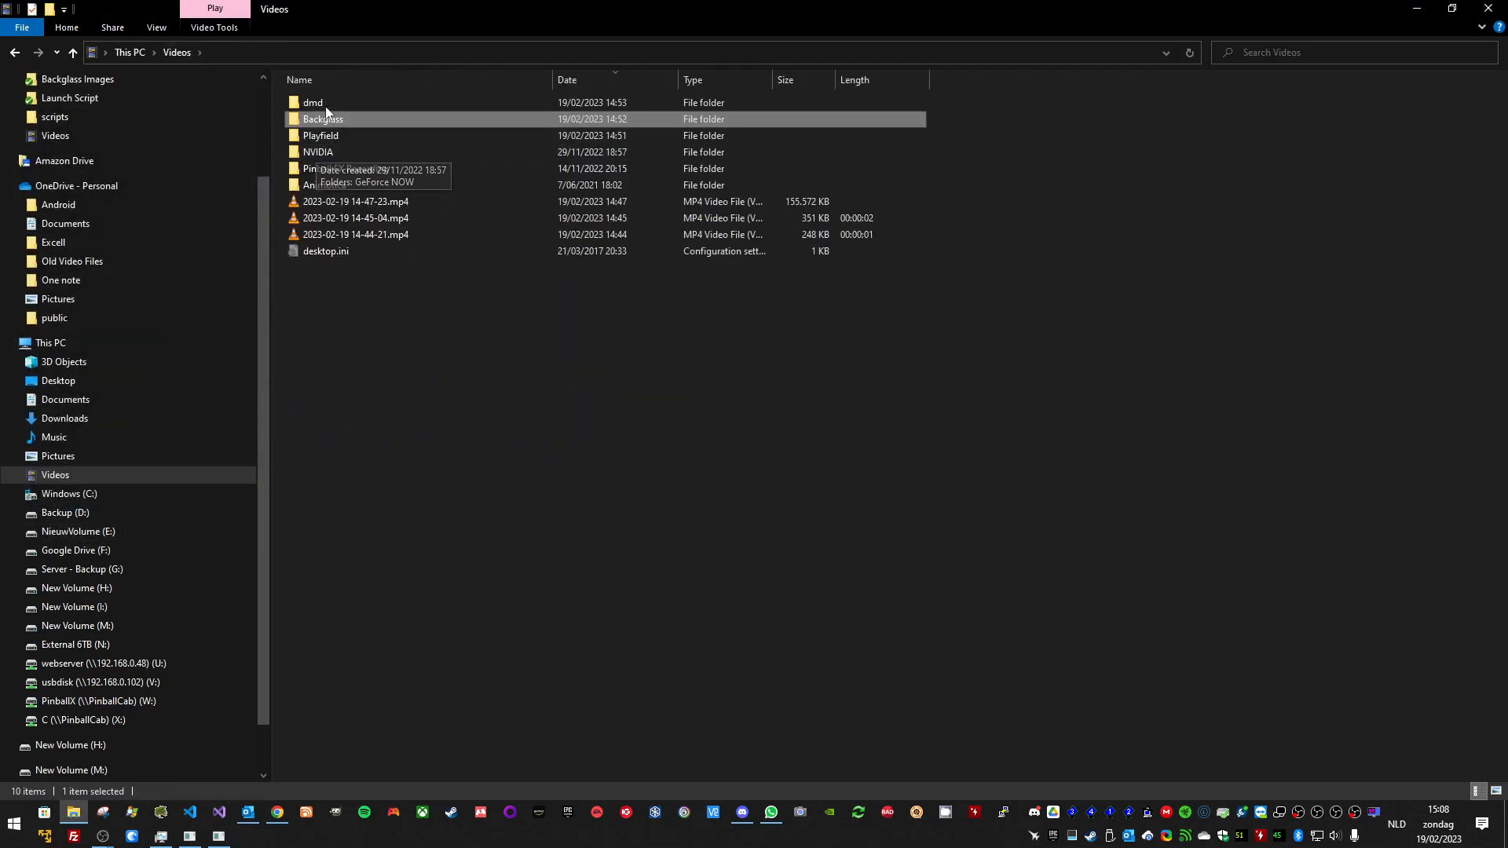
# Step: Open the dmd folder and show its recordings as Details sorted by date
pyautogui.click(323, 102)
pyautogui.doubleClick(322, 102)
pyautogui.rightClick(359, 265)
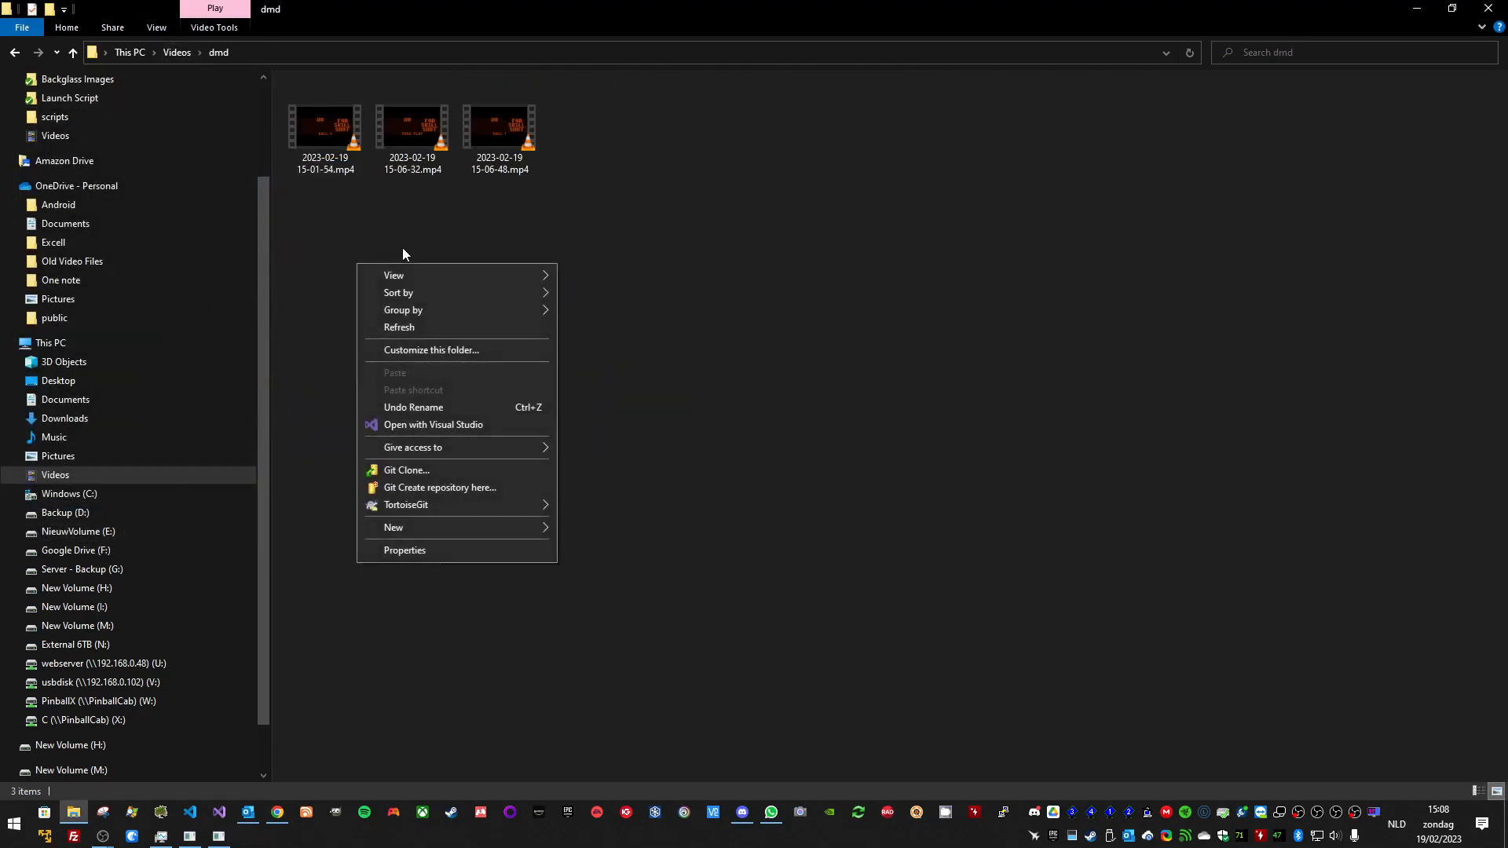
pyautogui.moveTo(414, 274)
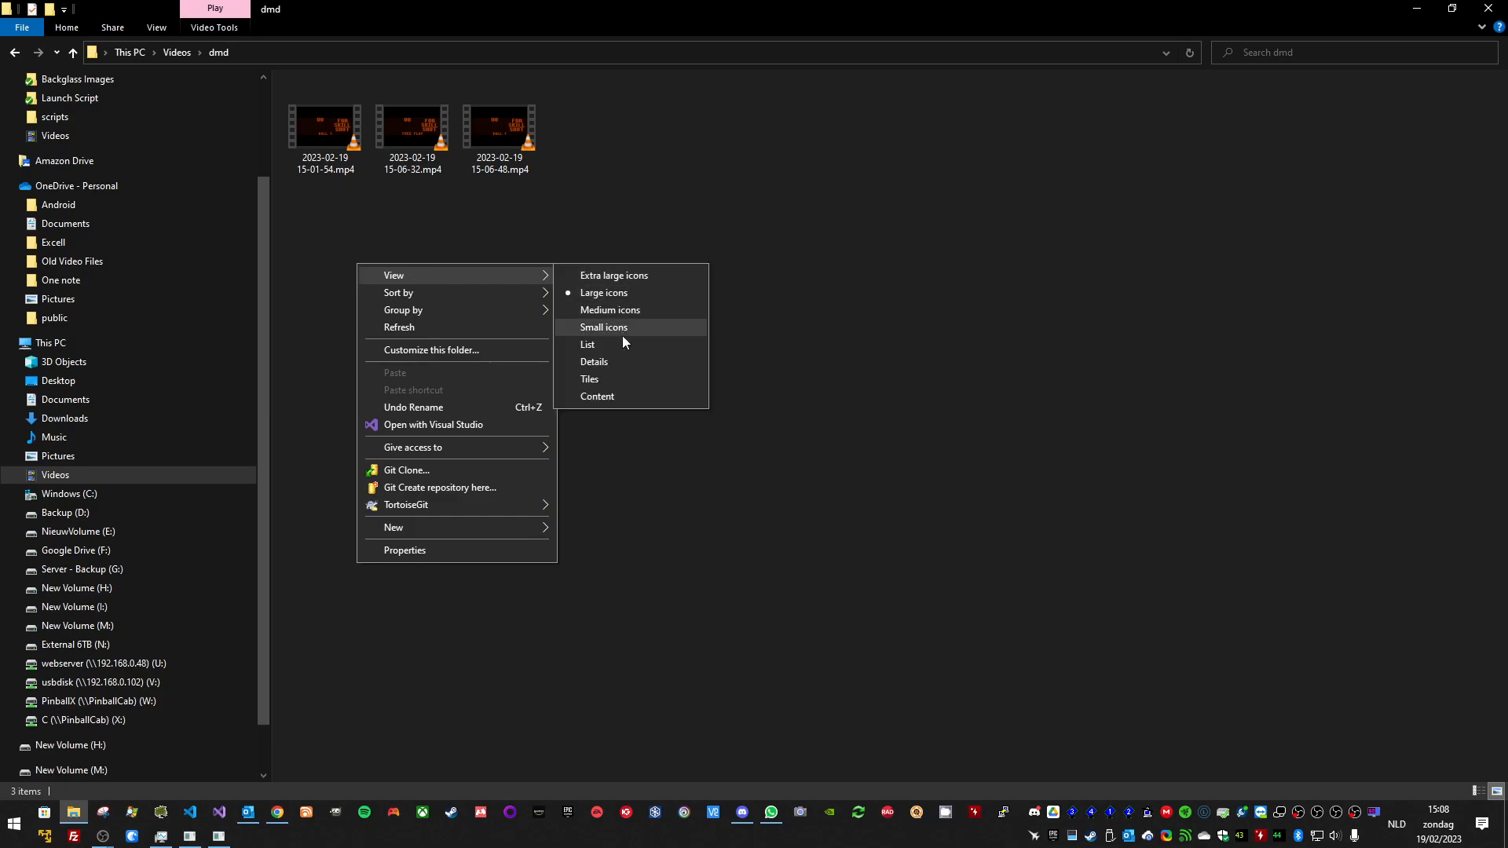
pyautogui.click(595, 362)
pyautogui.click(455, 80)
pyautogui.click(343, 103)
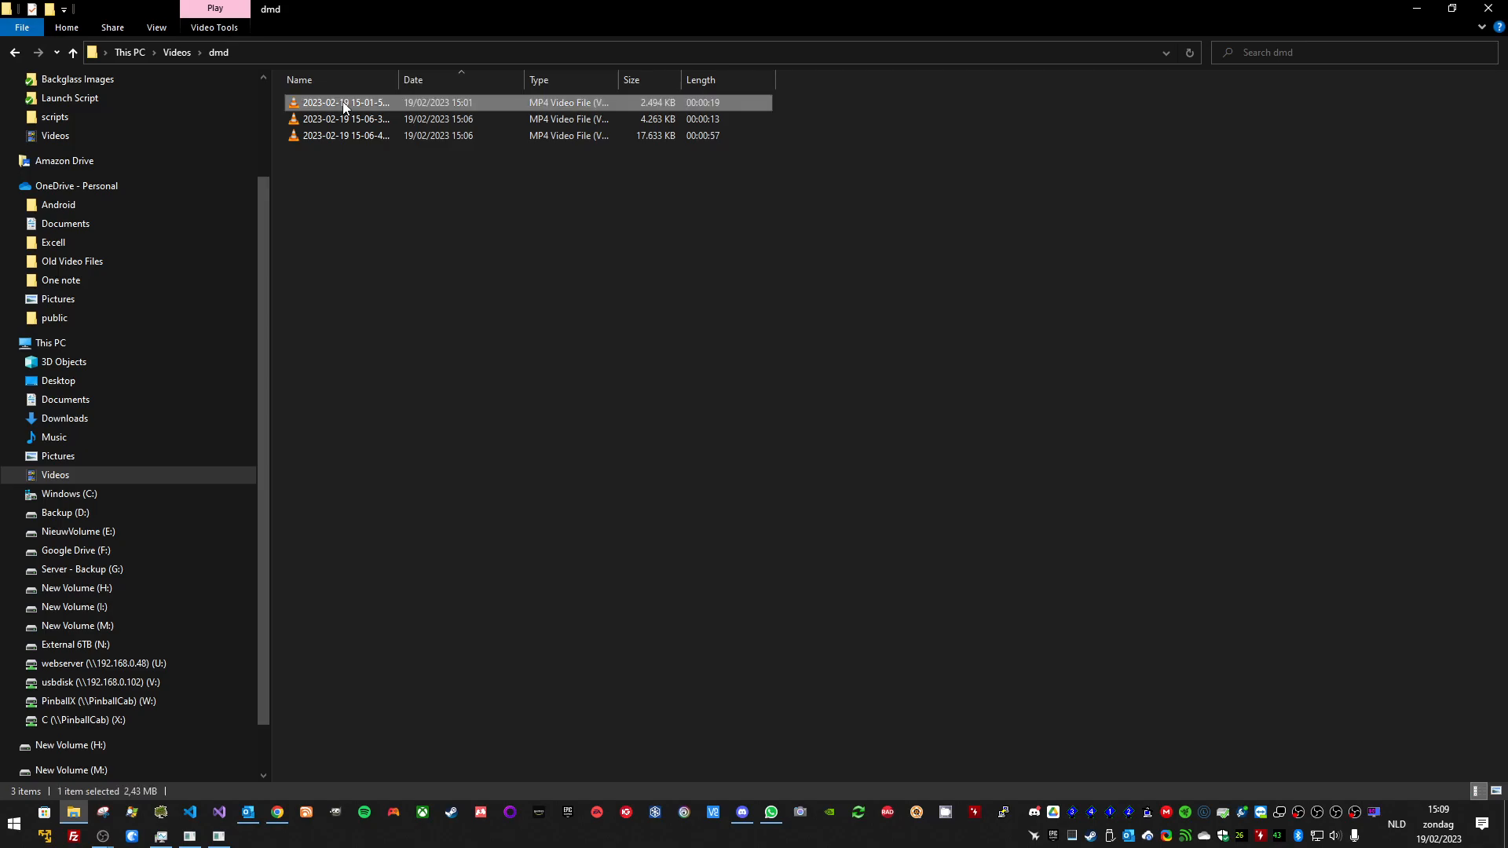
pyautogui.doubleClick(343, 102)
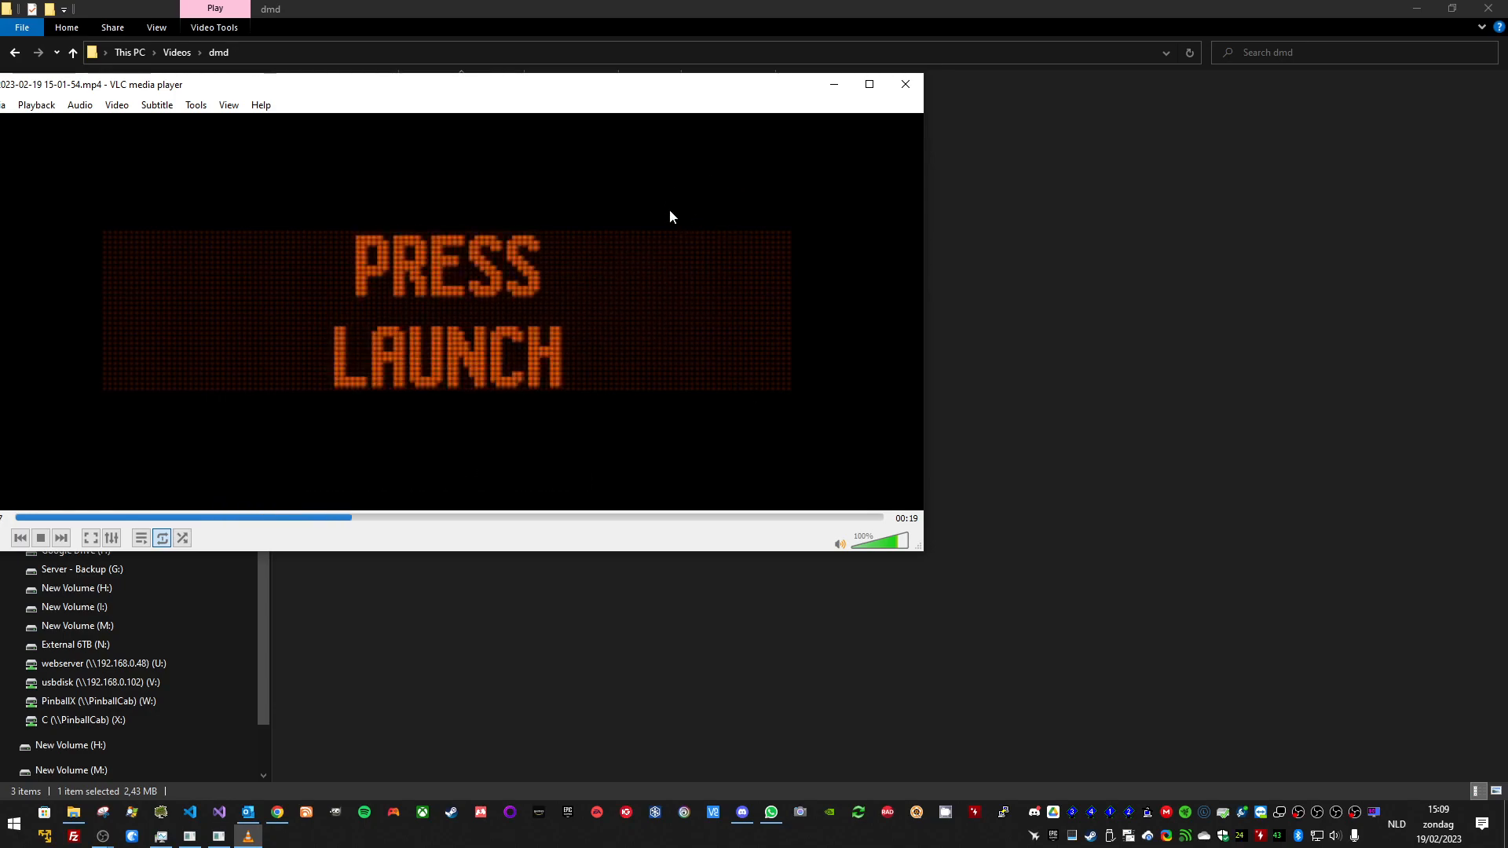
# Step: Switch to the Dmd scene's OBS instance and open Edit Transform for its Display Capture, placed clear of the preview
pyautogui.click(106, 838)
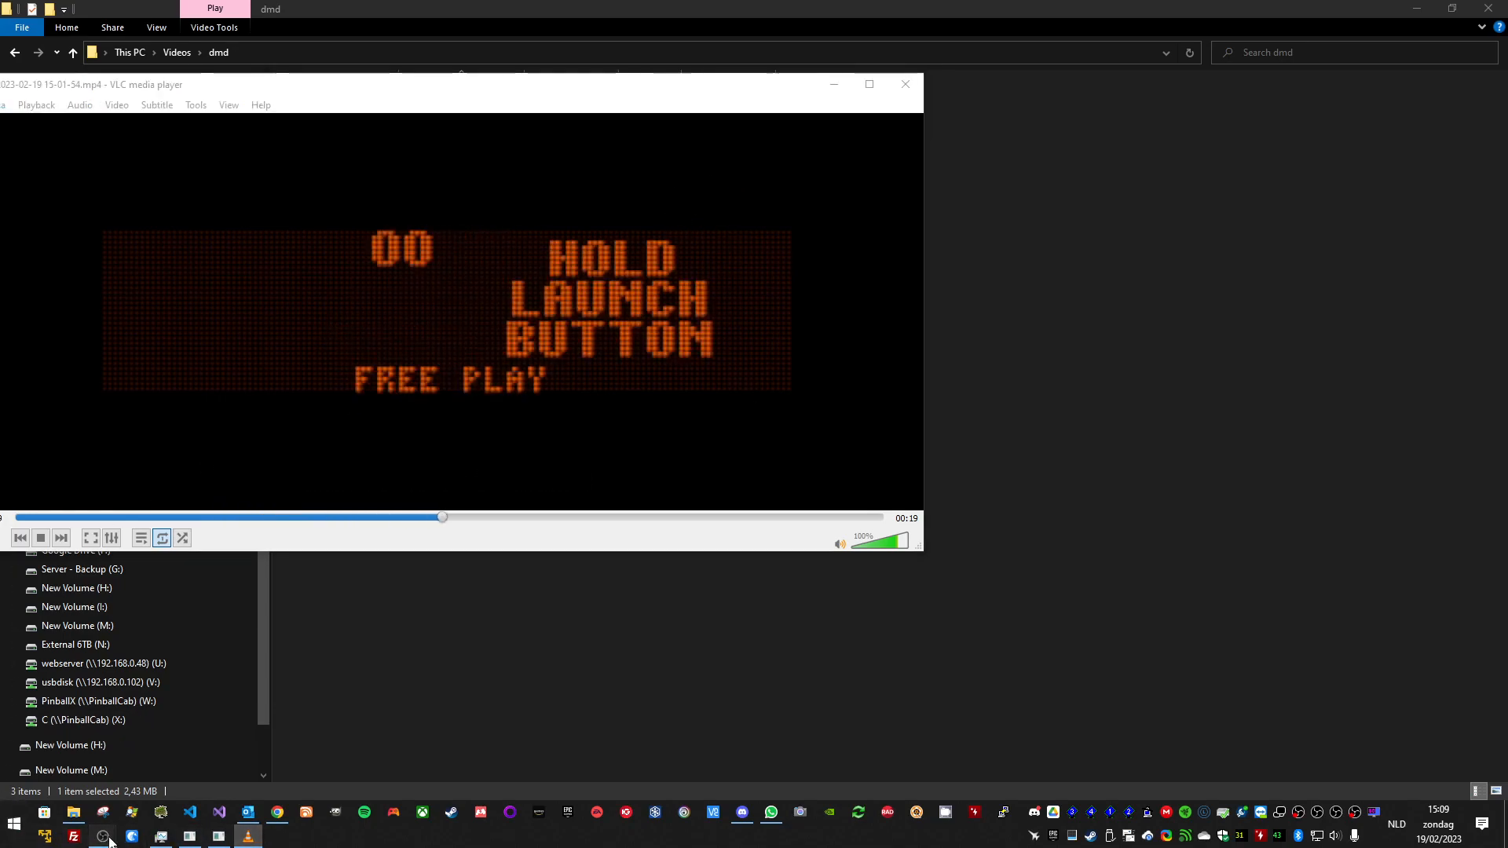
pyautogui.click(437, 776)
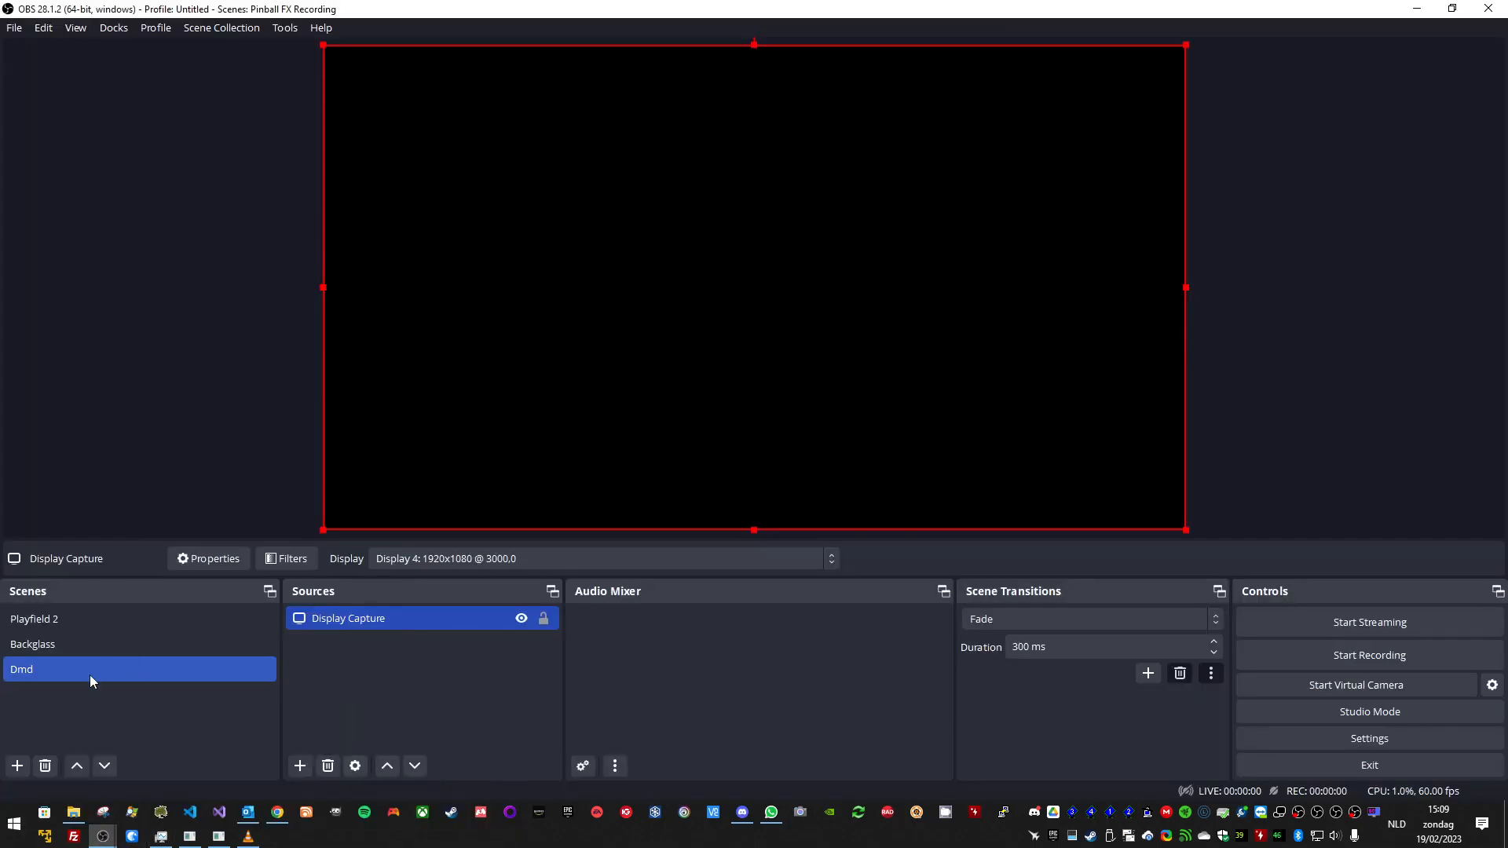
pyautogui.rightClick(650, 283)
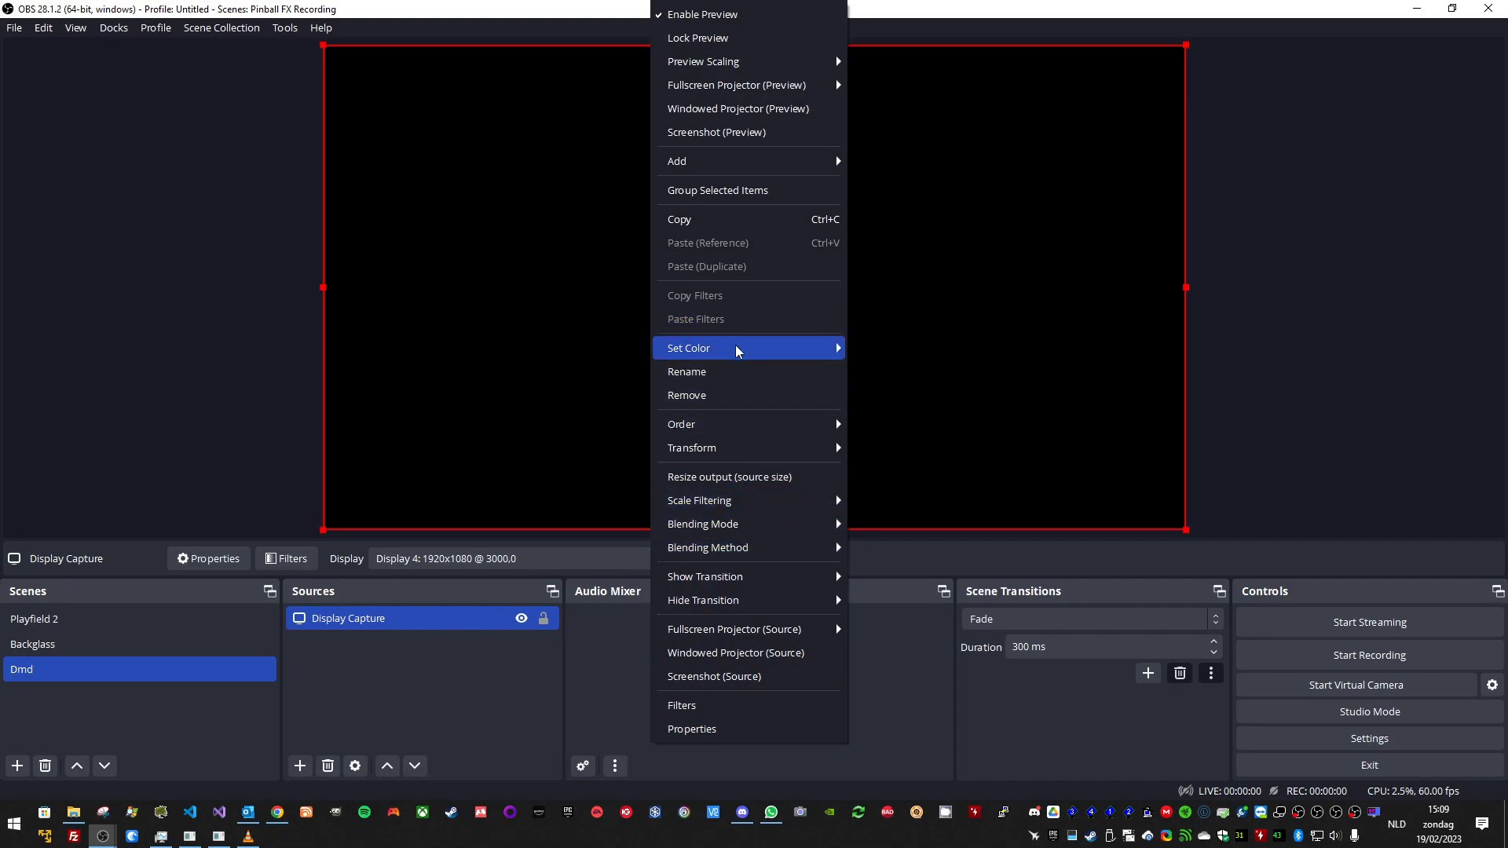
pyautogui.moveTo(737, 350)
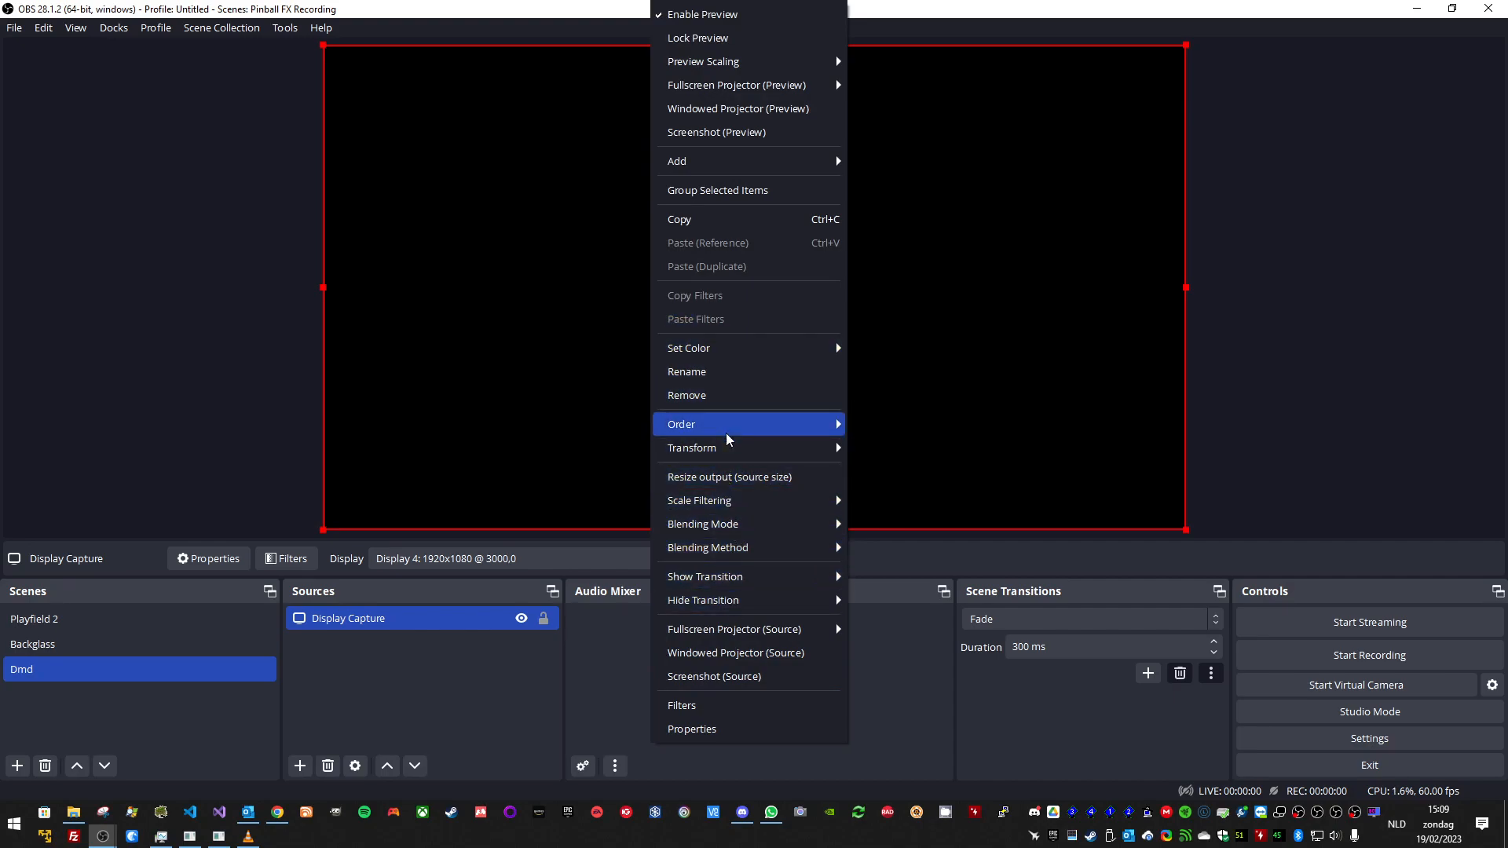
pyautogui.moveTo(735, 450)
pyautogui.click(878, 451)
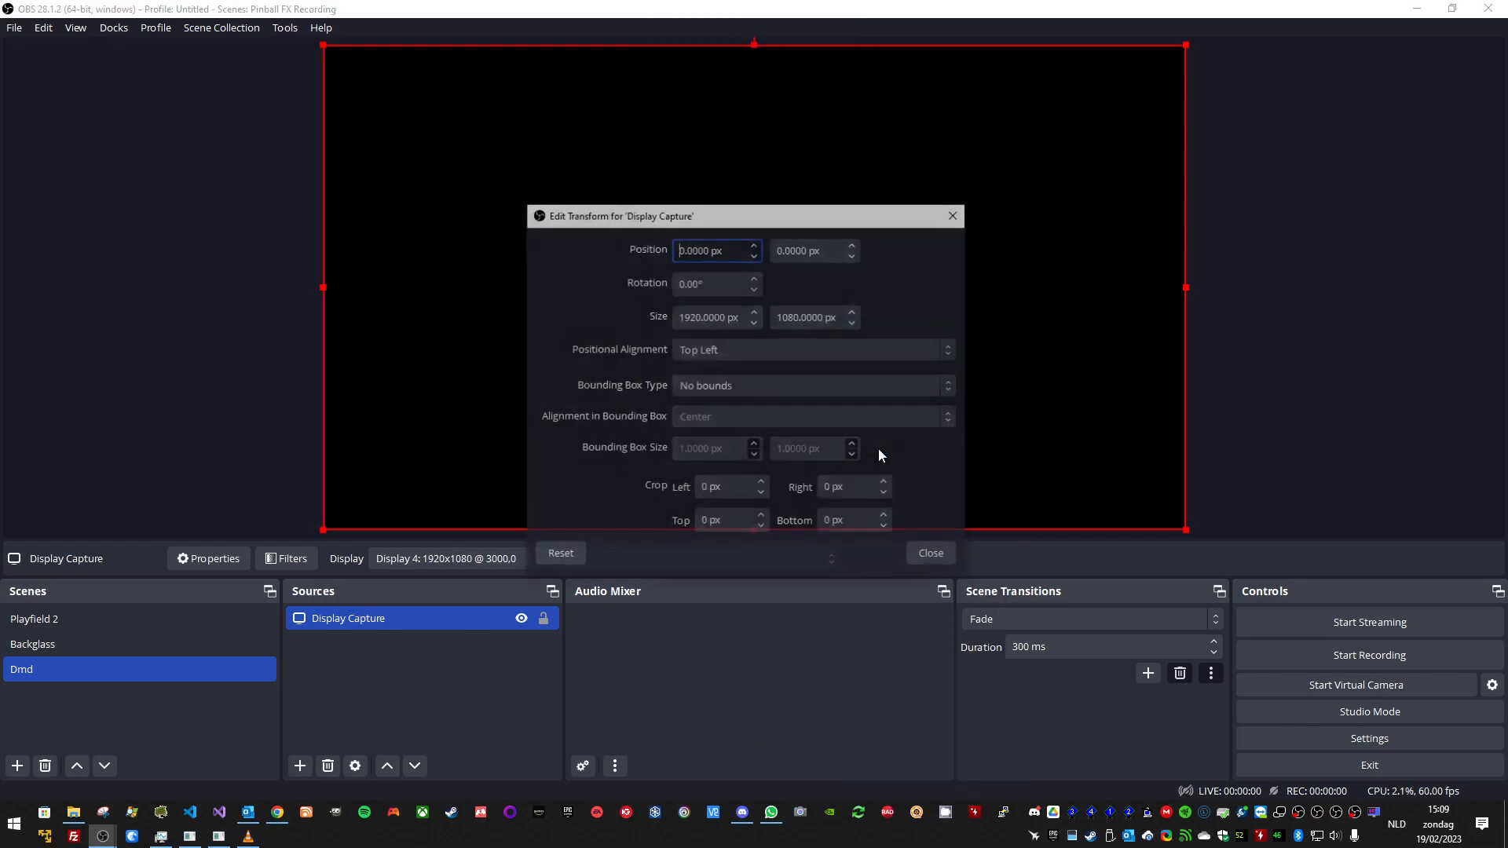
pyautogui.moveTo(765, 220); pyautogui.dragTo(1370, 139)
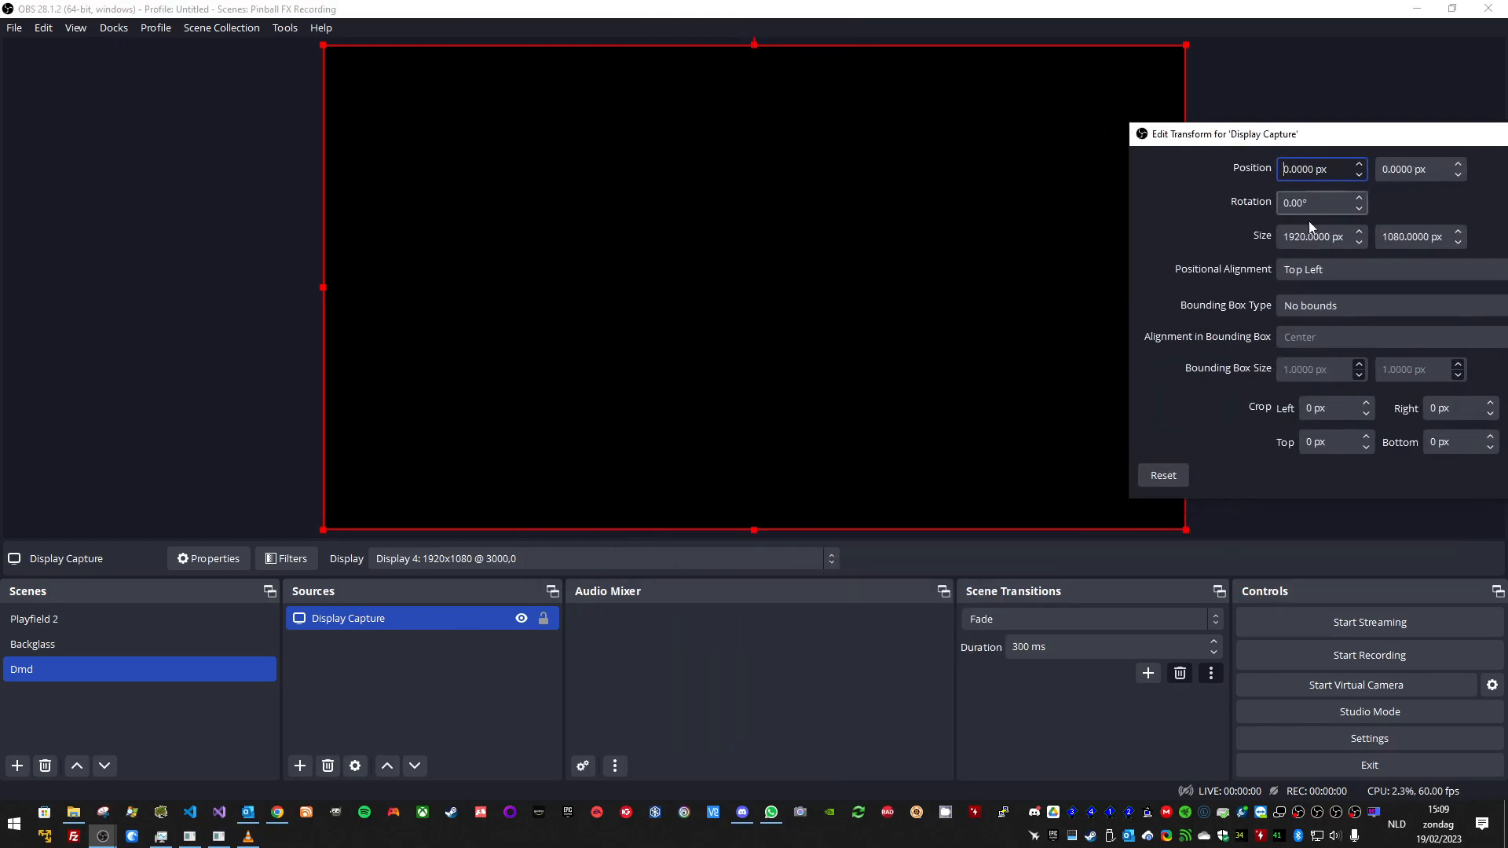
# Step: Try a small left crop on the Display Capture and return it to 0 px
pyautogui.click(1367, 404)
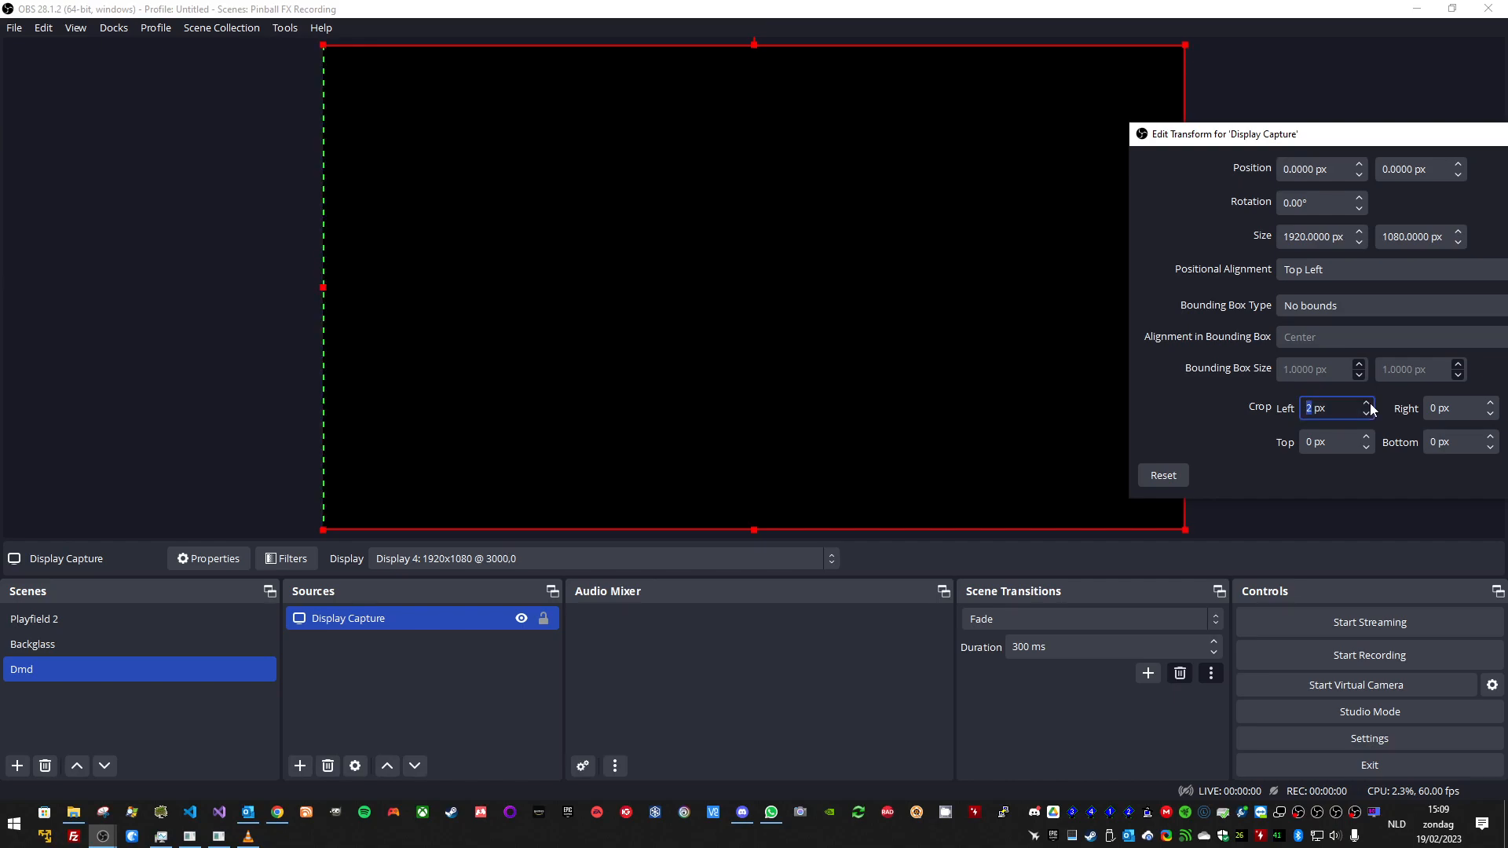
pyautogui.click(1368, 404)
pyautogui.click(1370, 416)
pyautogui.click(1370, 416)
pyautogui.click(1370, 416)
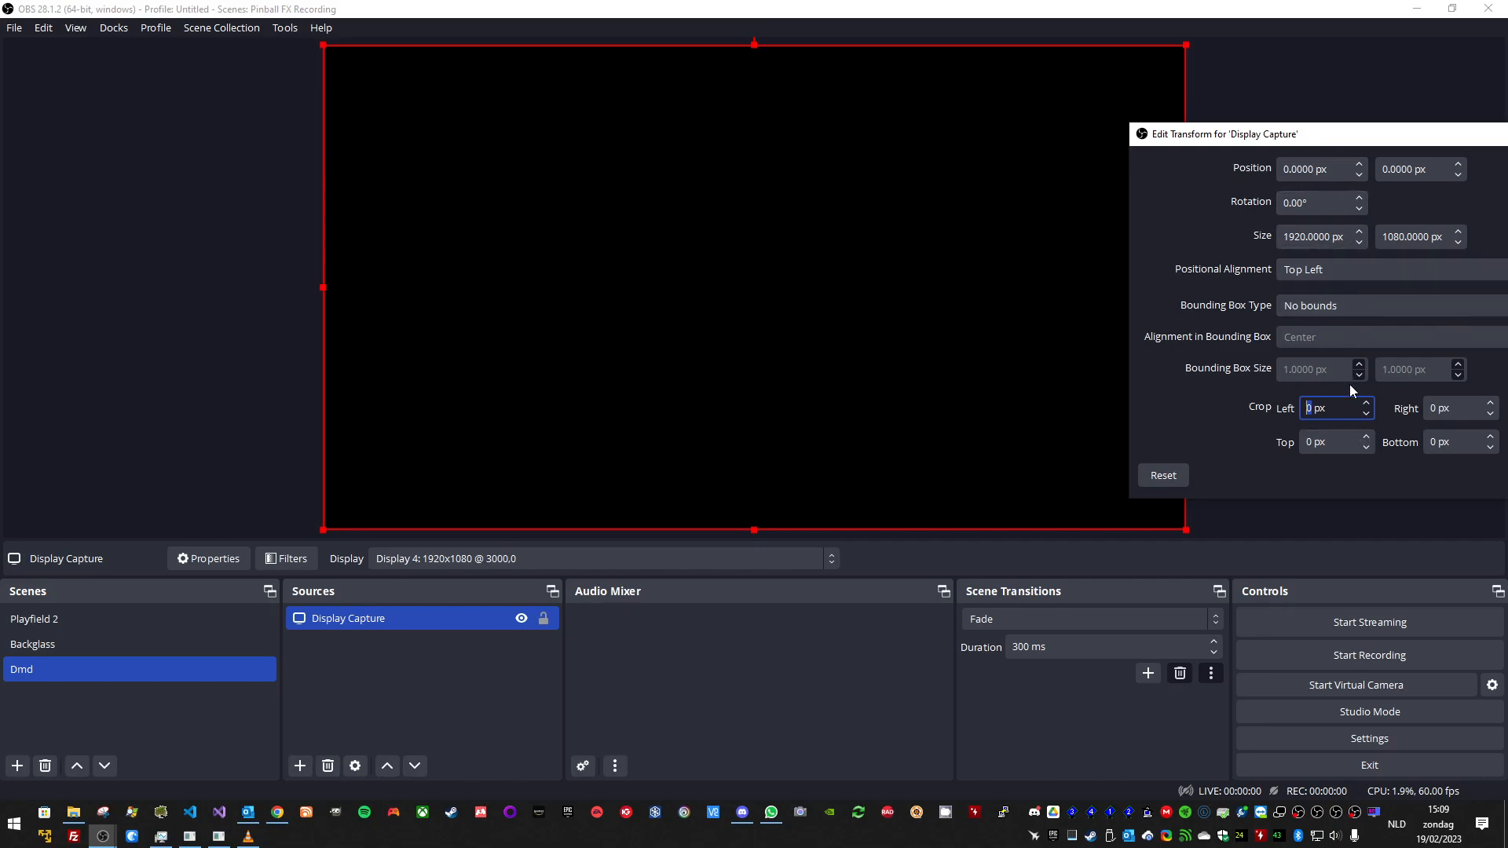
# Step: Raise the Display Capture's top crop to 14 px
pyautogui.click(1367, 438)
pyautogui.click(1368, 437)
pyautogui.click(1368, 438)
pyautogui.click(1368, 437)
pyautogui.click(1369, 437)
pyautogui.click(1369, 437)
pyautogui.click(1369, 437)
pyautogui.click(1369, 434)
pyautogui.click(1369, 434)
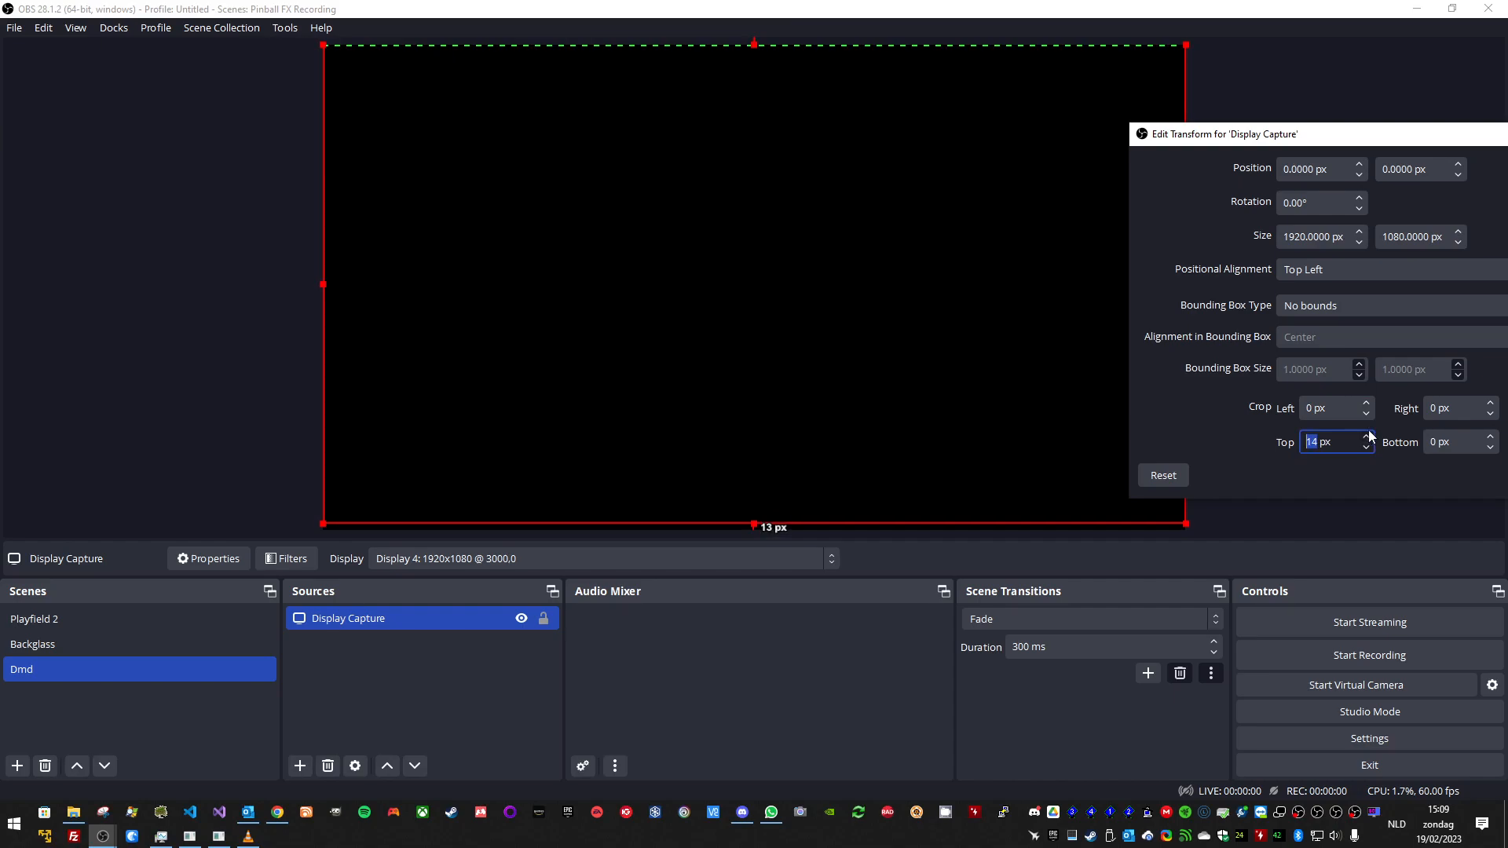
# Step: Shrink the Display Capture to about 1360 × 765 px in the preview and stretch it back to 1920 × 1080 px
pyautogui.moveTo(751, 520); pyautogui.dragTo(748, 385)
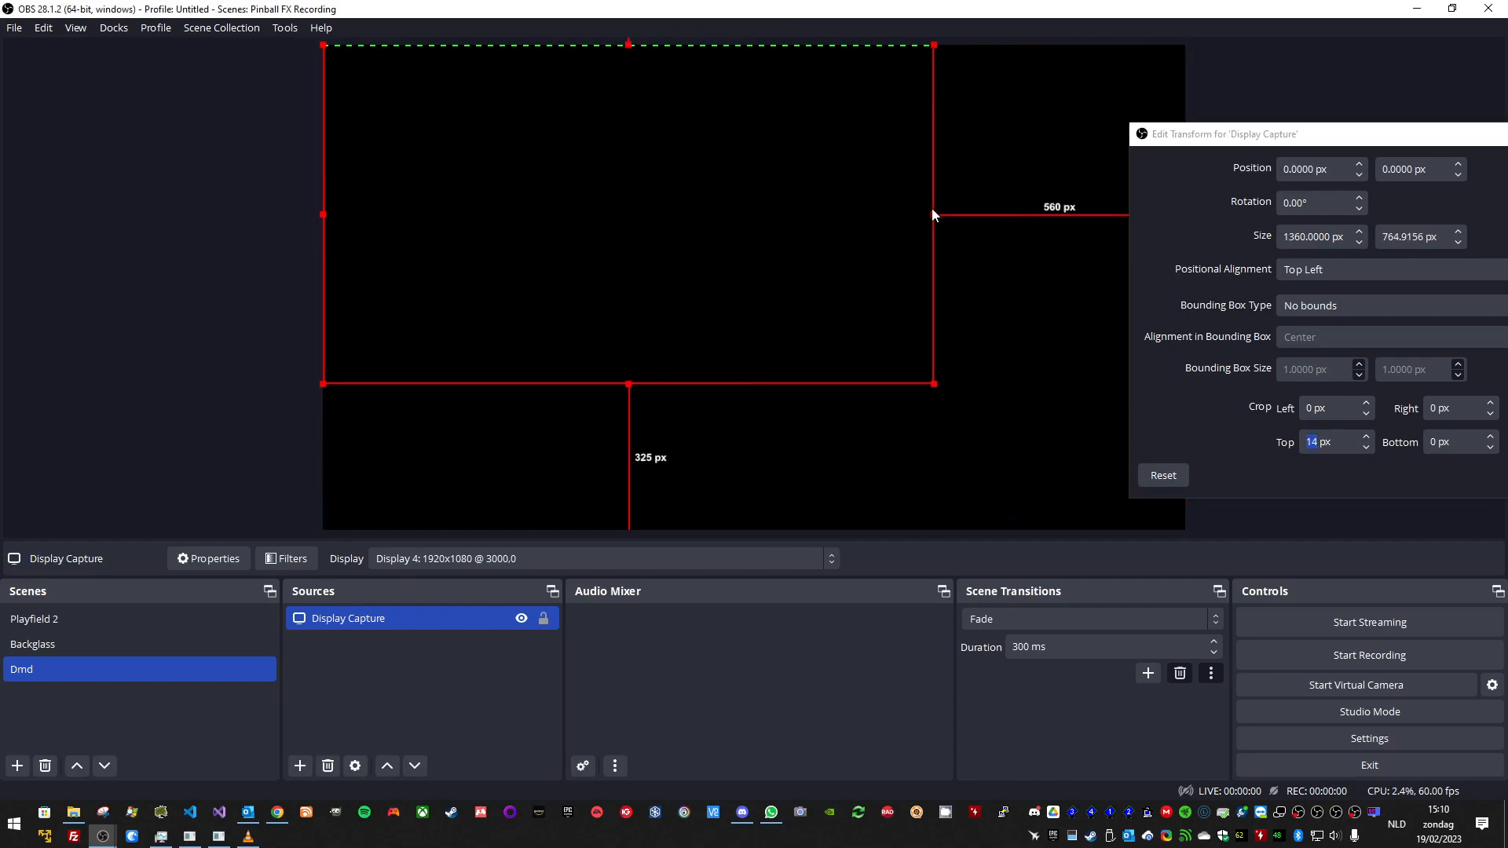
pyautogui.moveTo(935, 213); pyautogui.dragTo(1186, 201)
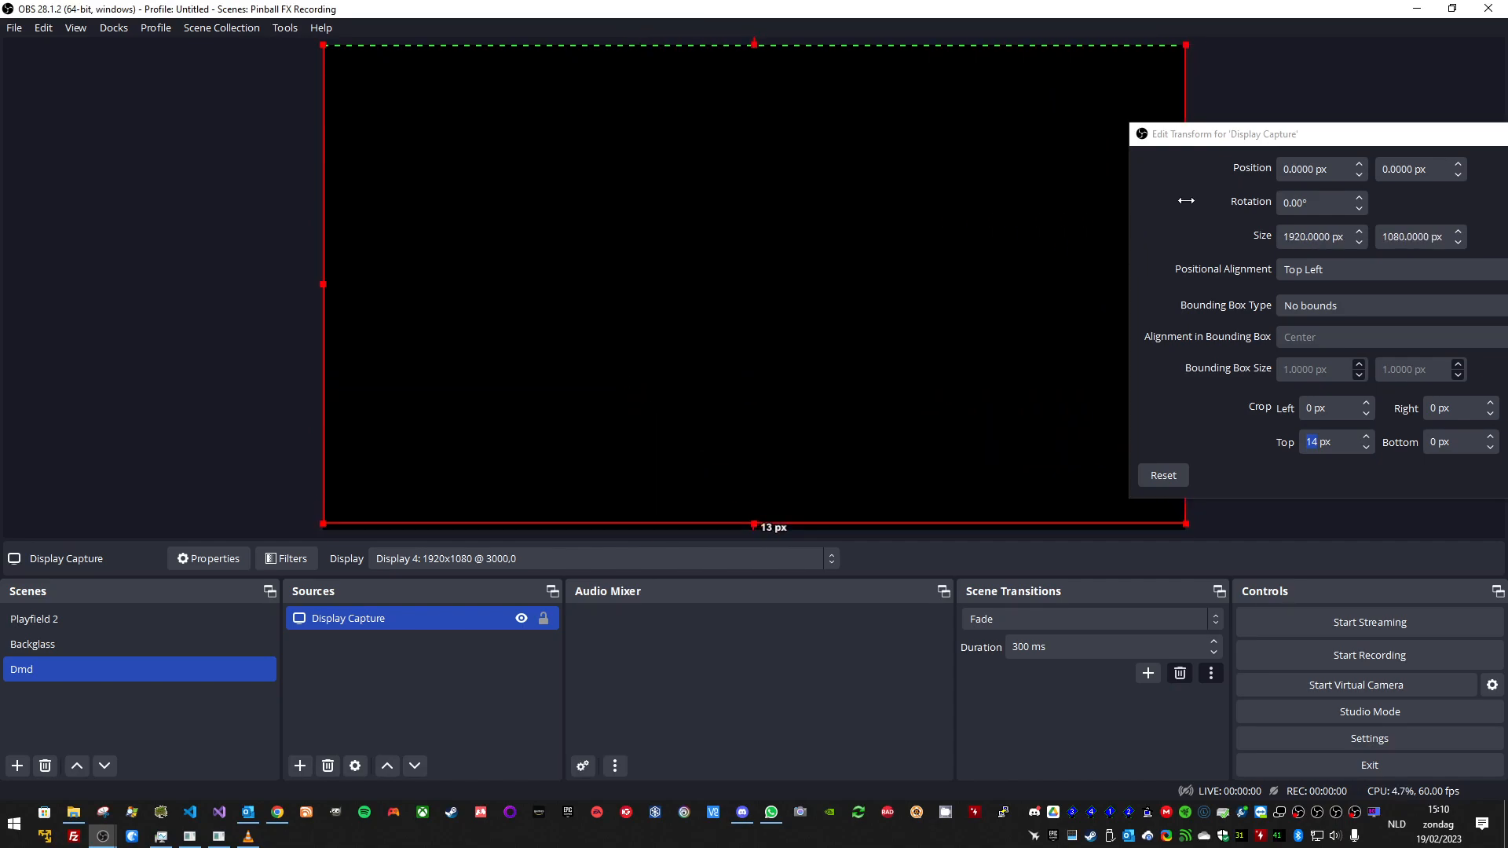
# Step: Increase the Display Capture's top crop to 23 px and on to 500 px
pyautogui.click(1366, 439)
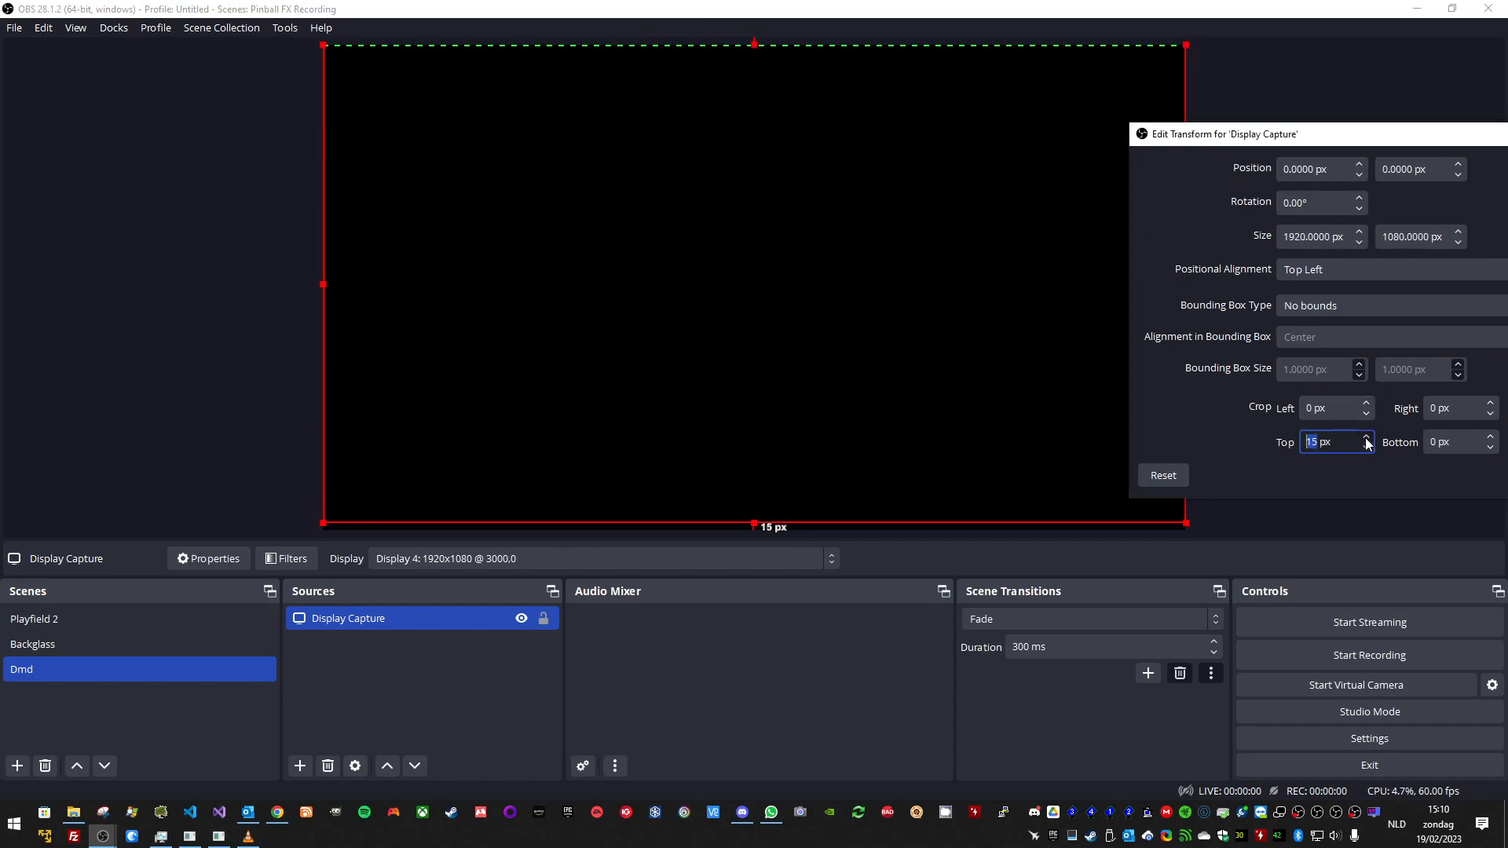
pyautogui.click(1367, 439)
pyautogui.click(1367, 440)
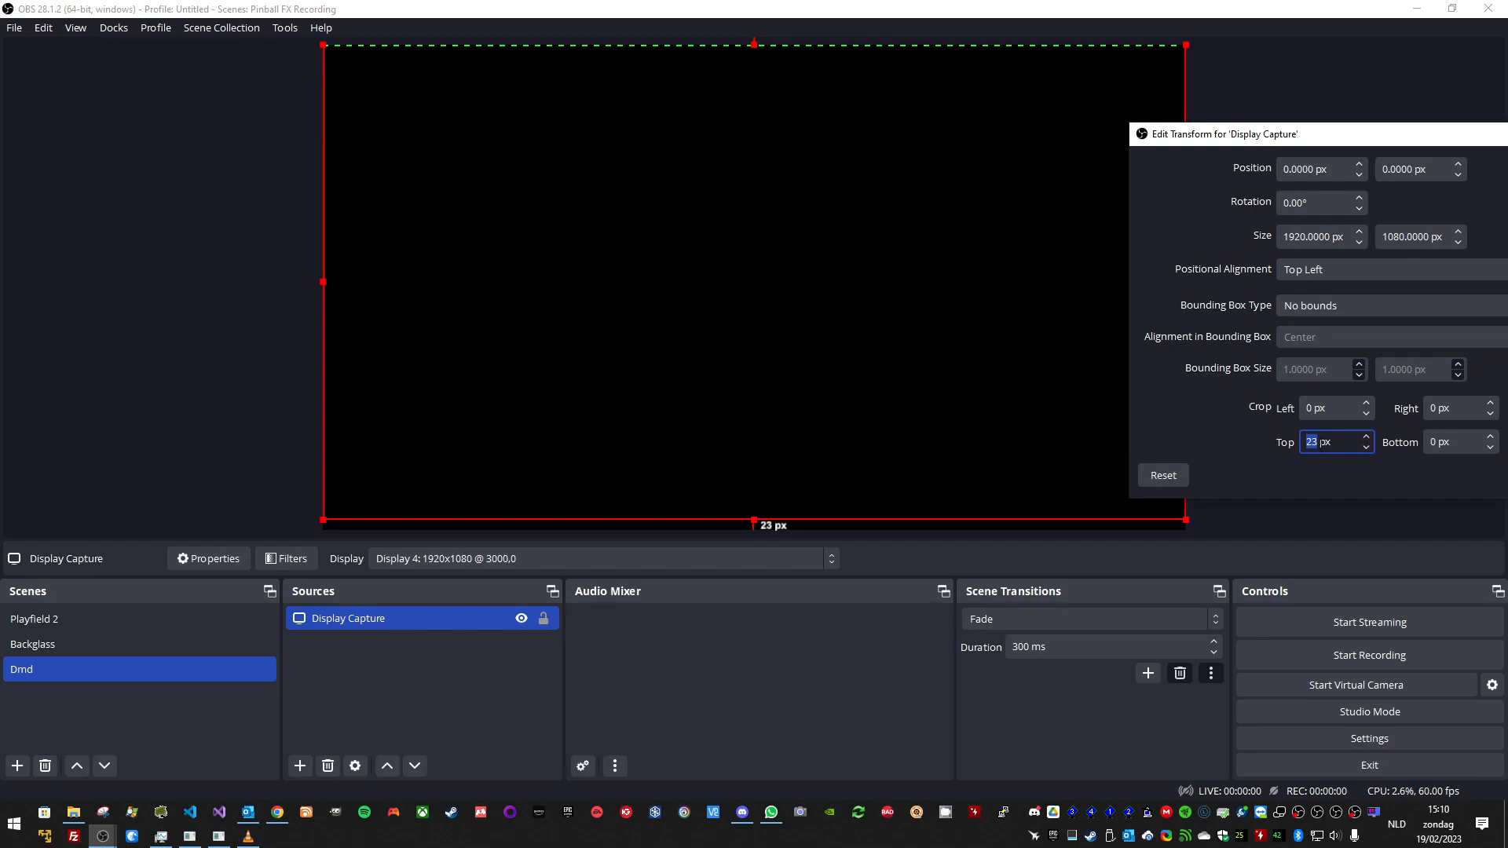
pyautogui.press('BackSpace')
pyautogui.press('BackSpace')
pyautogui.press('BackSpace')
pyautogui.write('500')
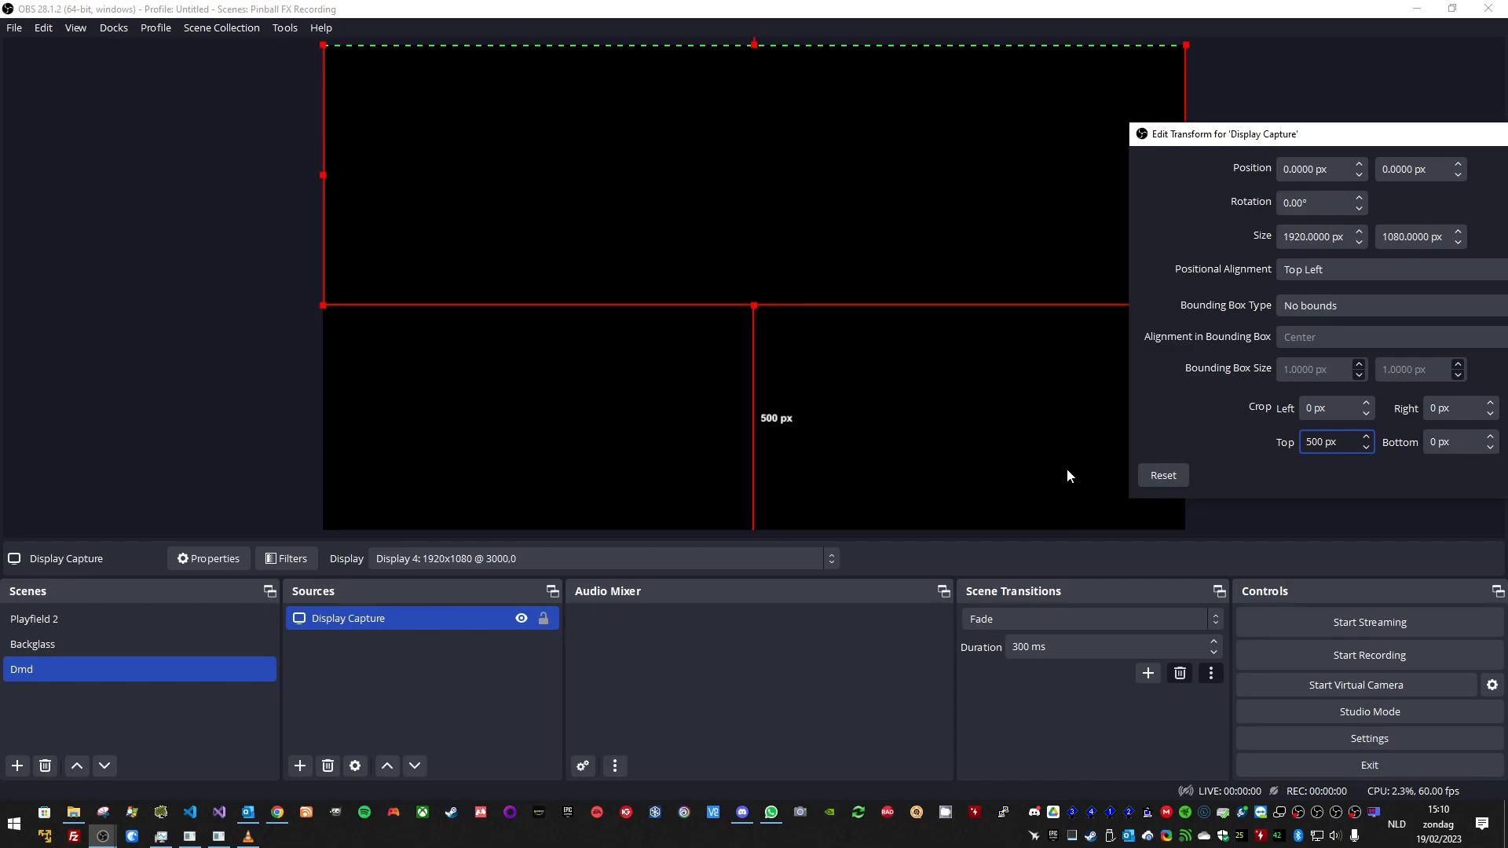
# Step: Reset the Display Capture's top crop to 0 px and close Edit Transform
pyautogui.press('BackSpace')
pyautogui.press('BackSpace')
pyautogui.press('BackSpace')
pyautogui.write('0')
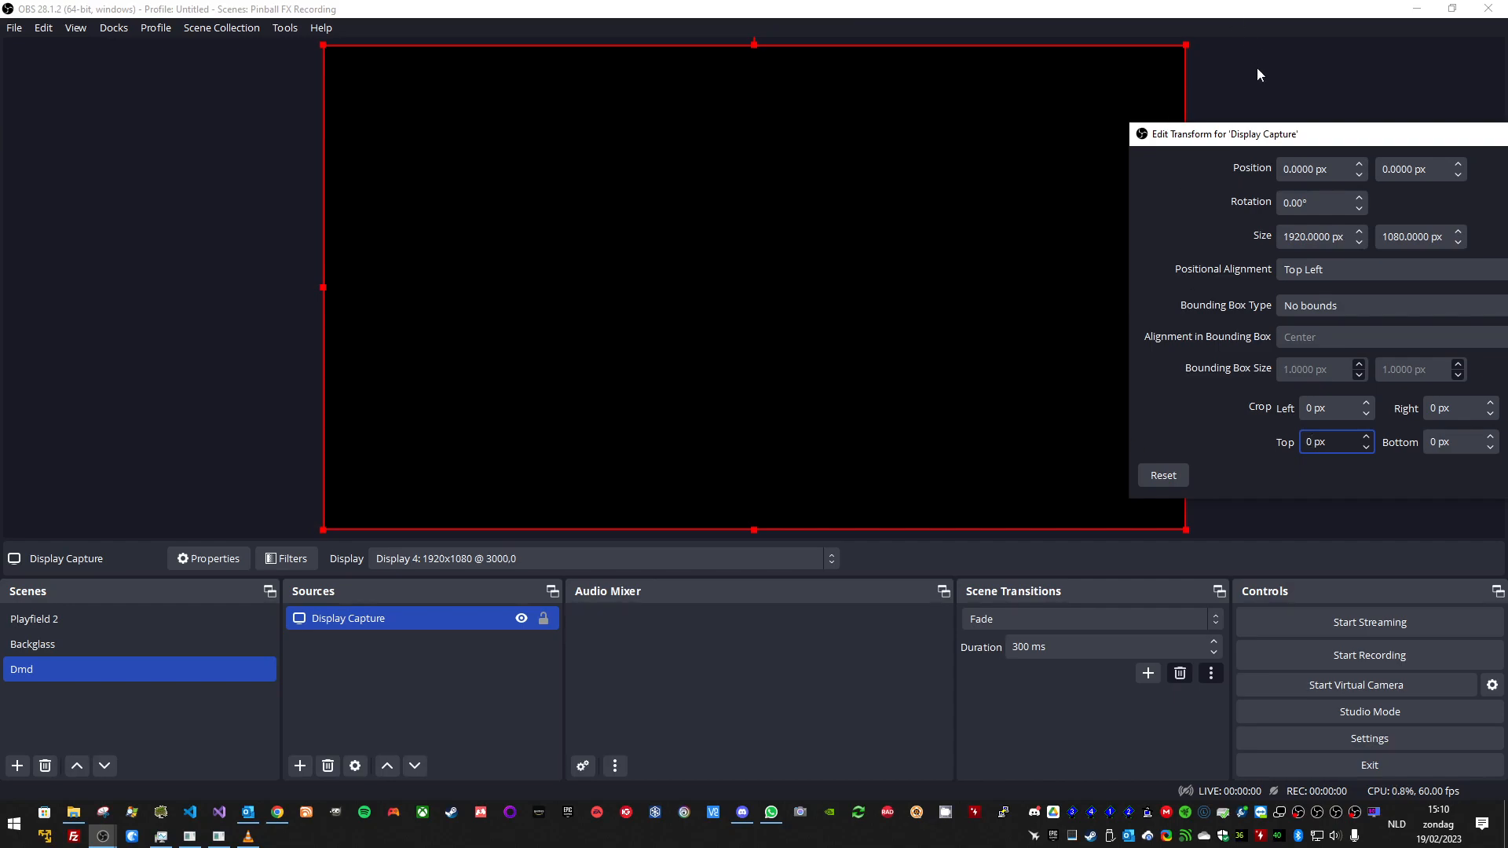
pyautogui.moveTo(1260, 149); pyautogui.dragTo(663, 159)
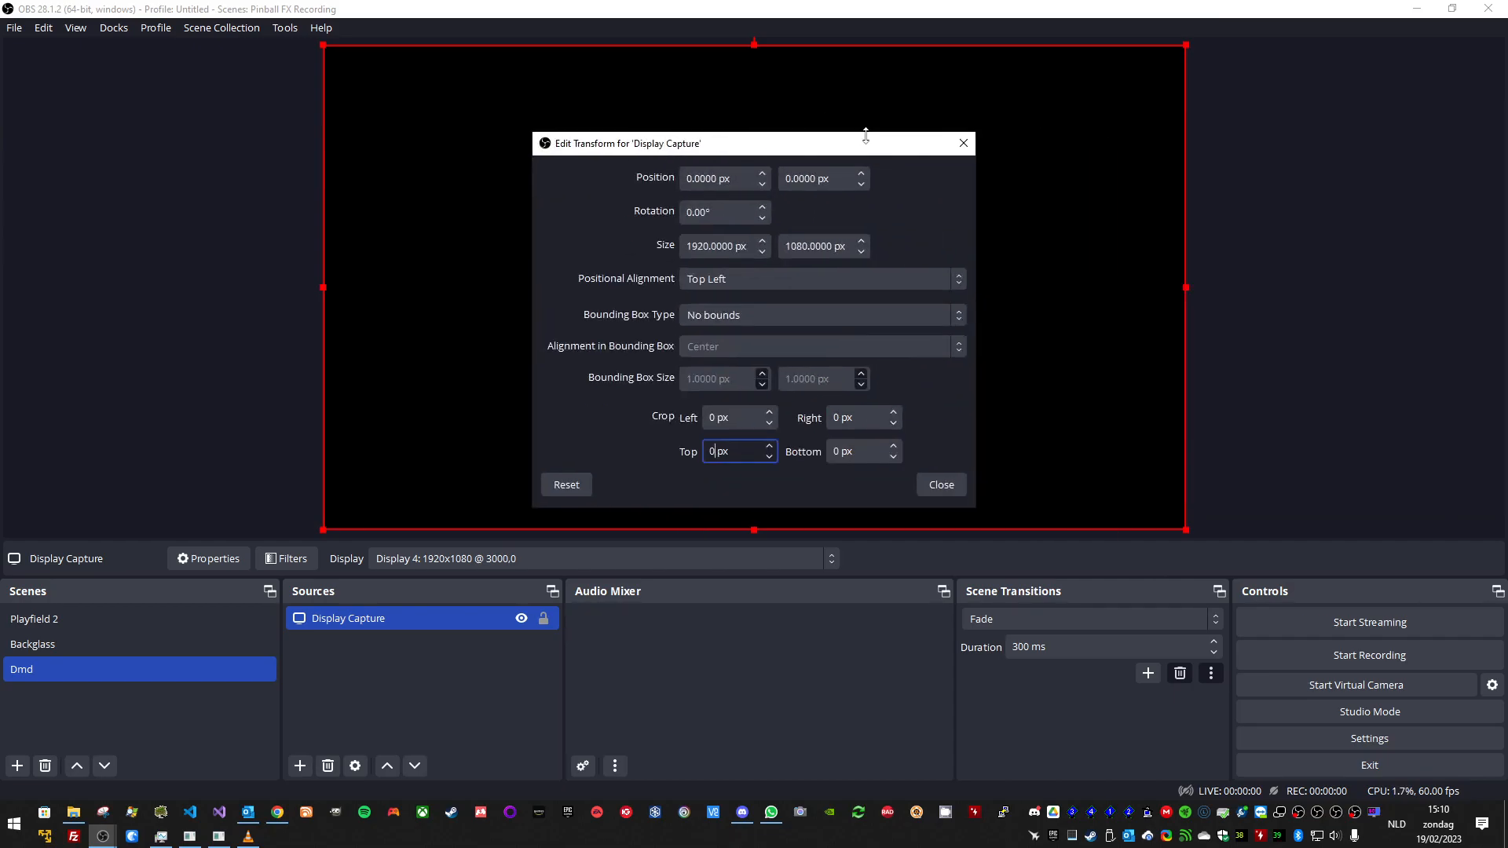
pyautogui.click(965, 144)
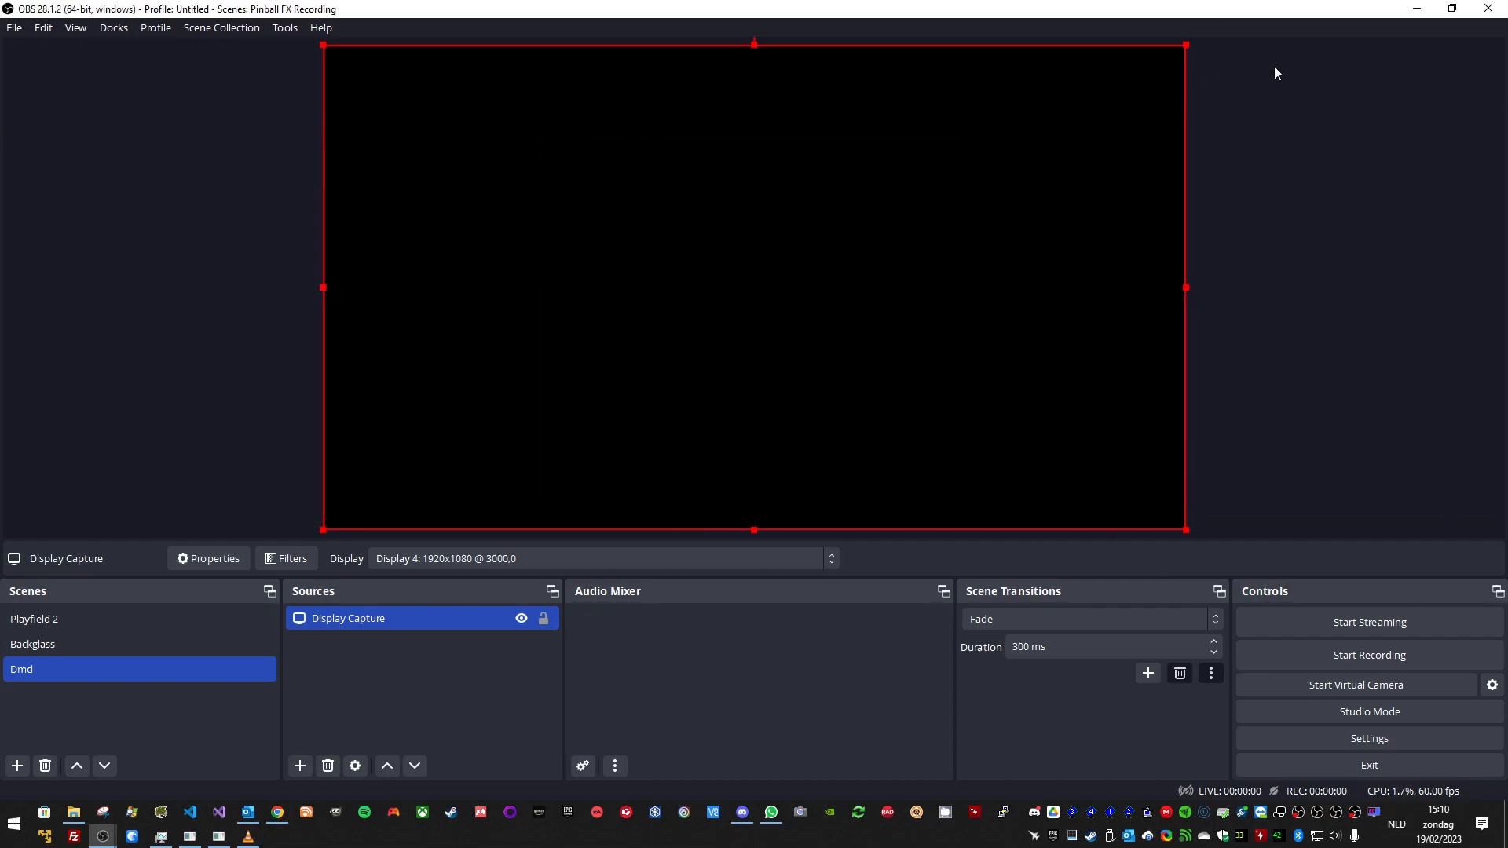
# Step: Put away OBS and the VLC playback, and return to the Videos folder
pyautogui.click(1427, 7)
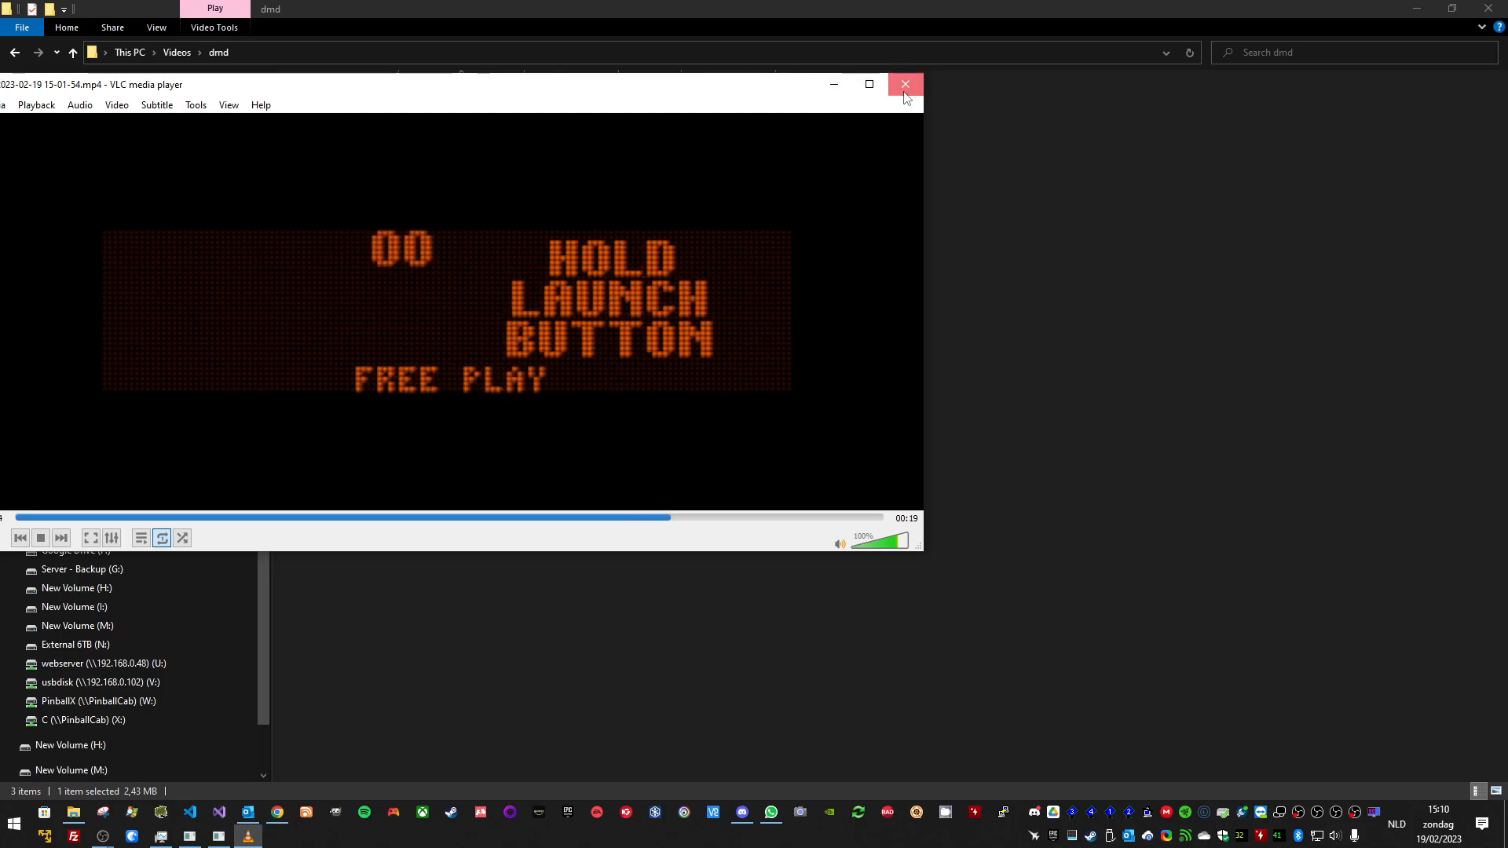
pyautogui.click(906, 86)
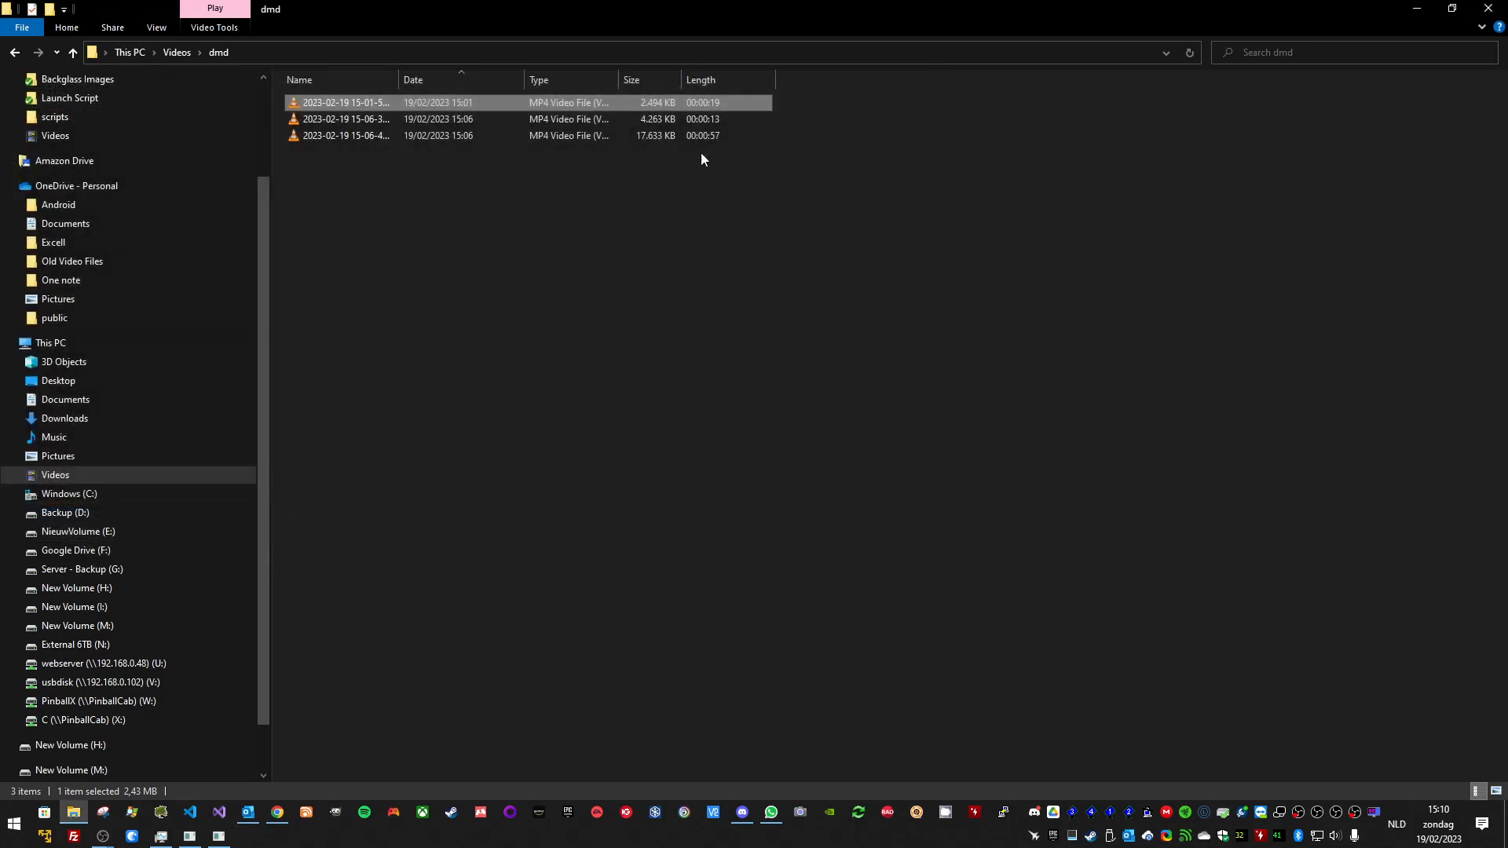
pyautogui.click(165, 50)
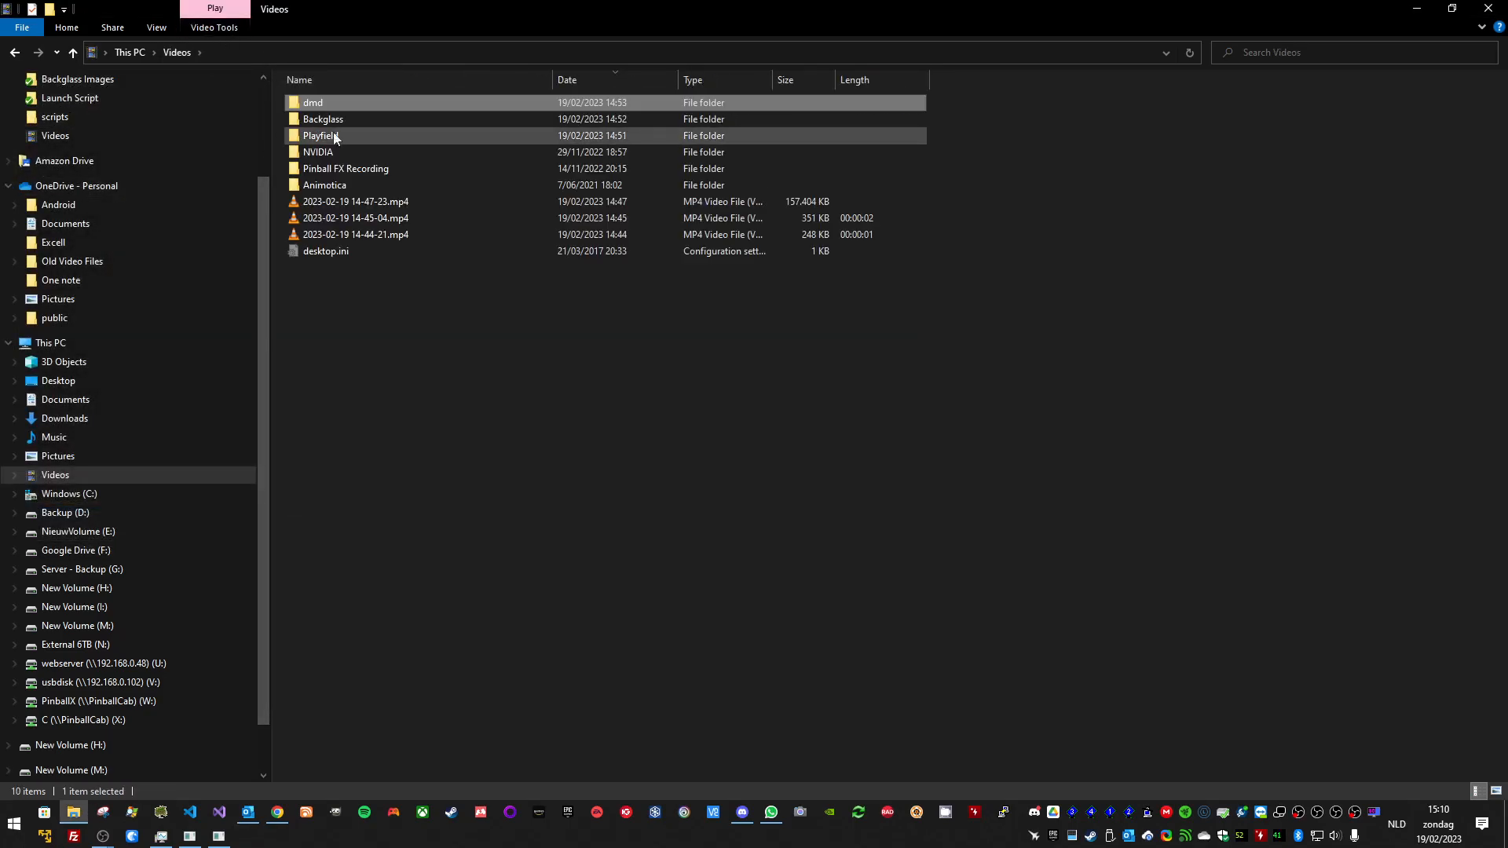
# Step: Play TblCurseOfTheMummy.mp4 from Backglass Videos in the Pinball FX Recording folder and close the player
pyautogui.doubleClick(361, 169)
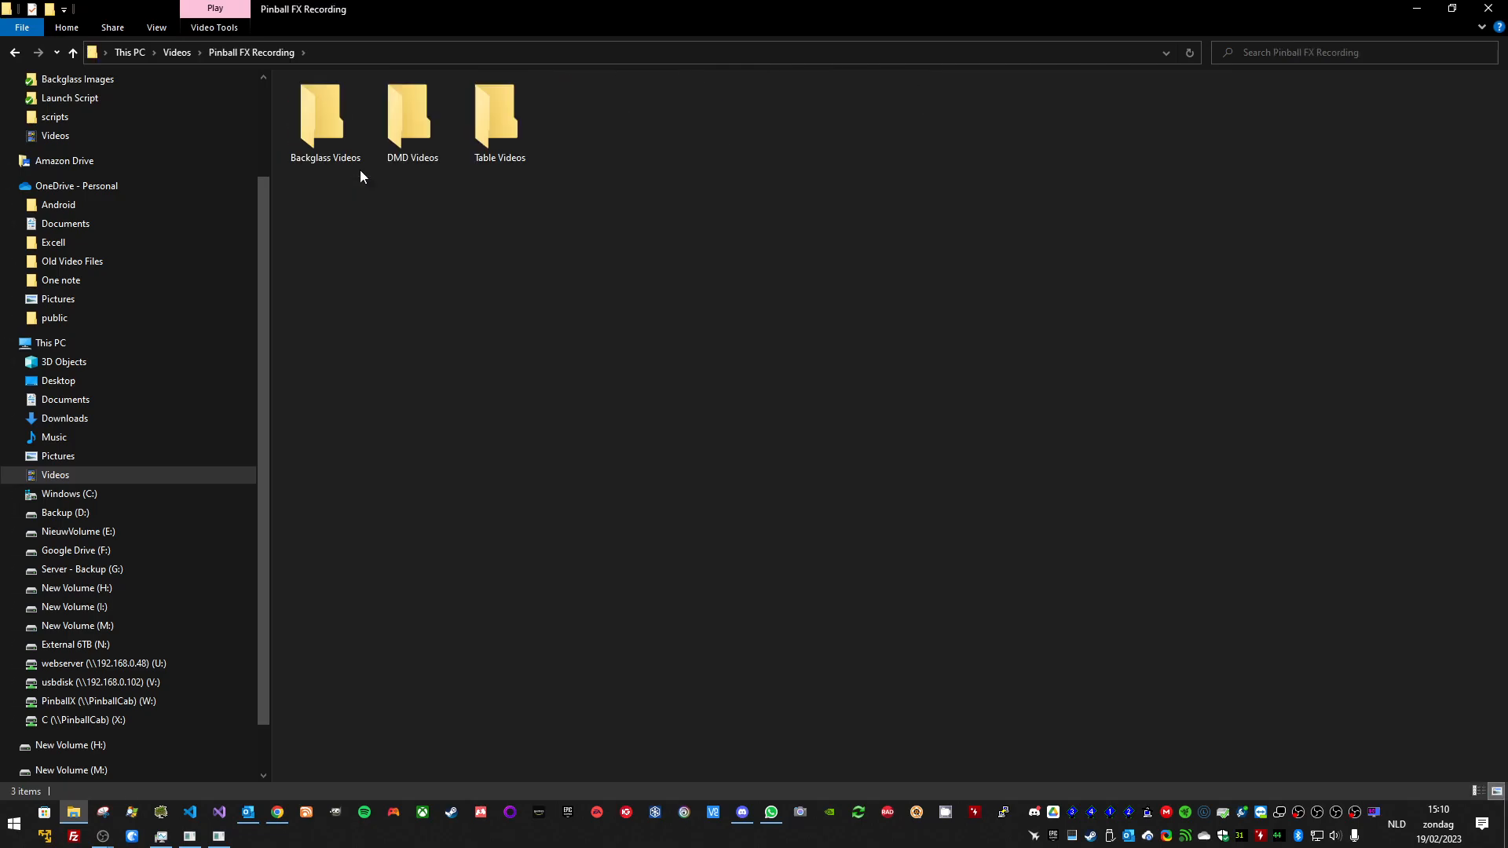
pyautogui.doubleClick(324, 138)
pyautogui.doubleClick(352, 106)
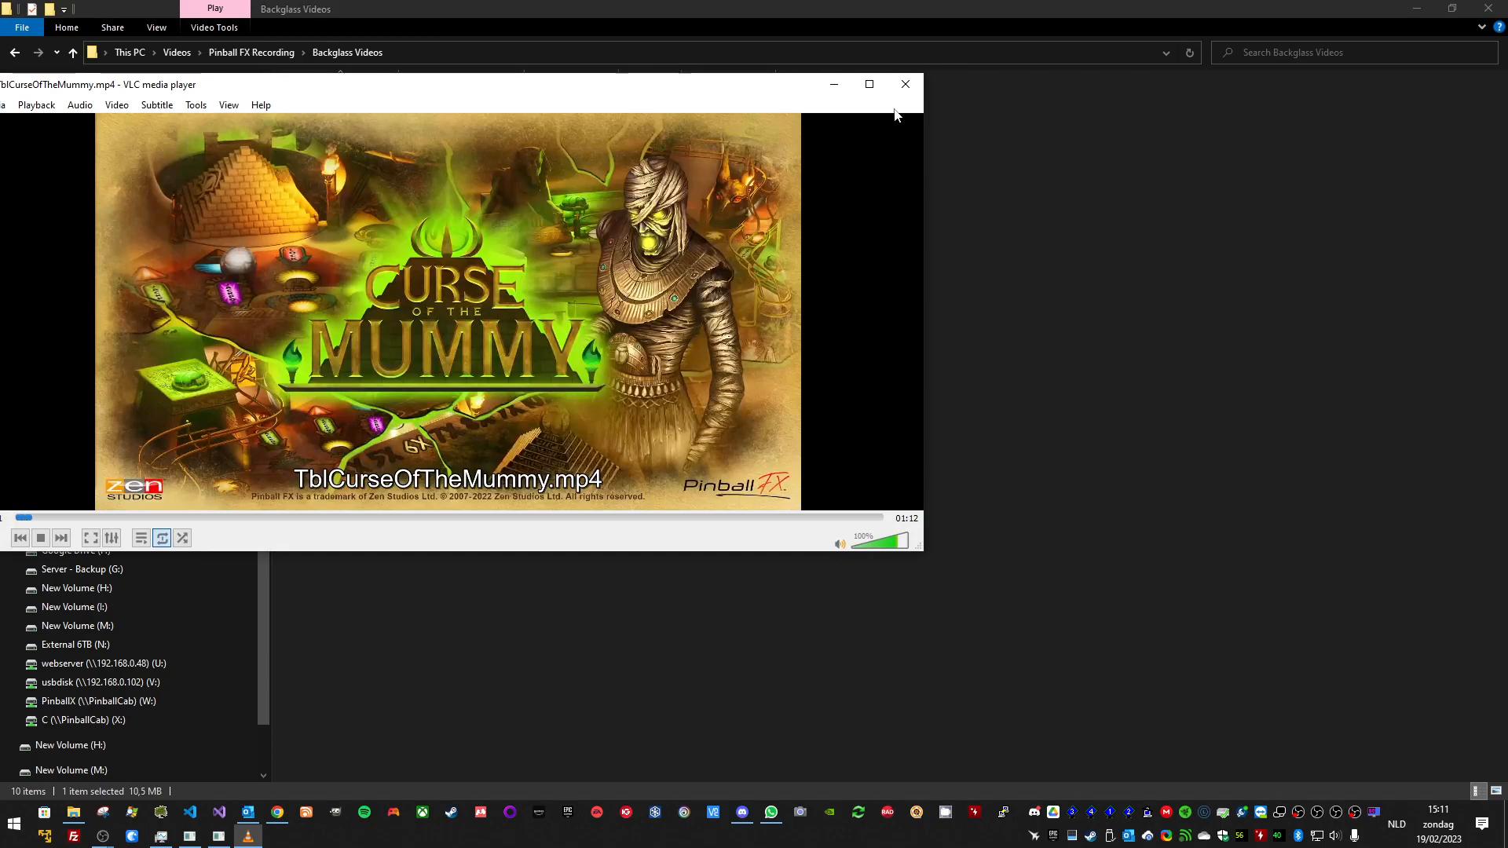
pyautogui.click(906, 84)
# Step: Play TblCurseOfTheMummy.mp4 from the DMD Videos folder and close the player
pyautogui.click(252, 52)
pyautogui.doubleClick(407, 118)
pyautogui.click(346, 105)
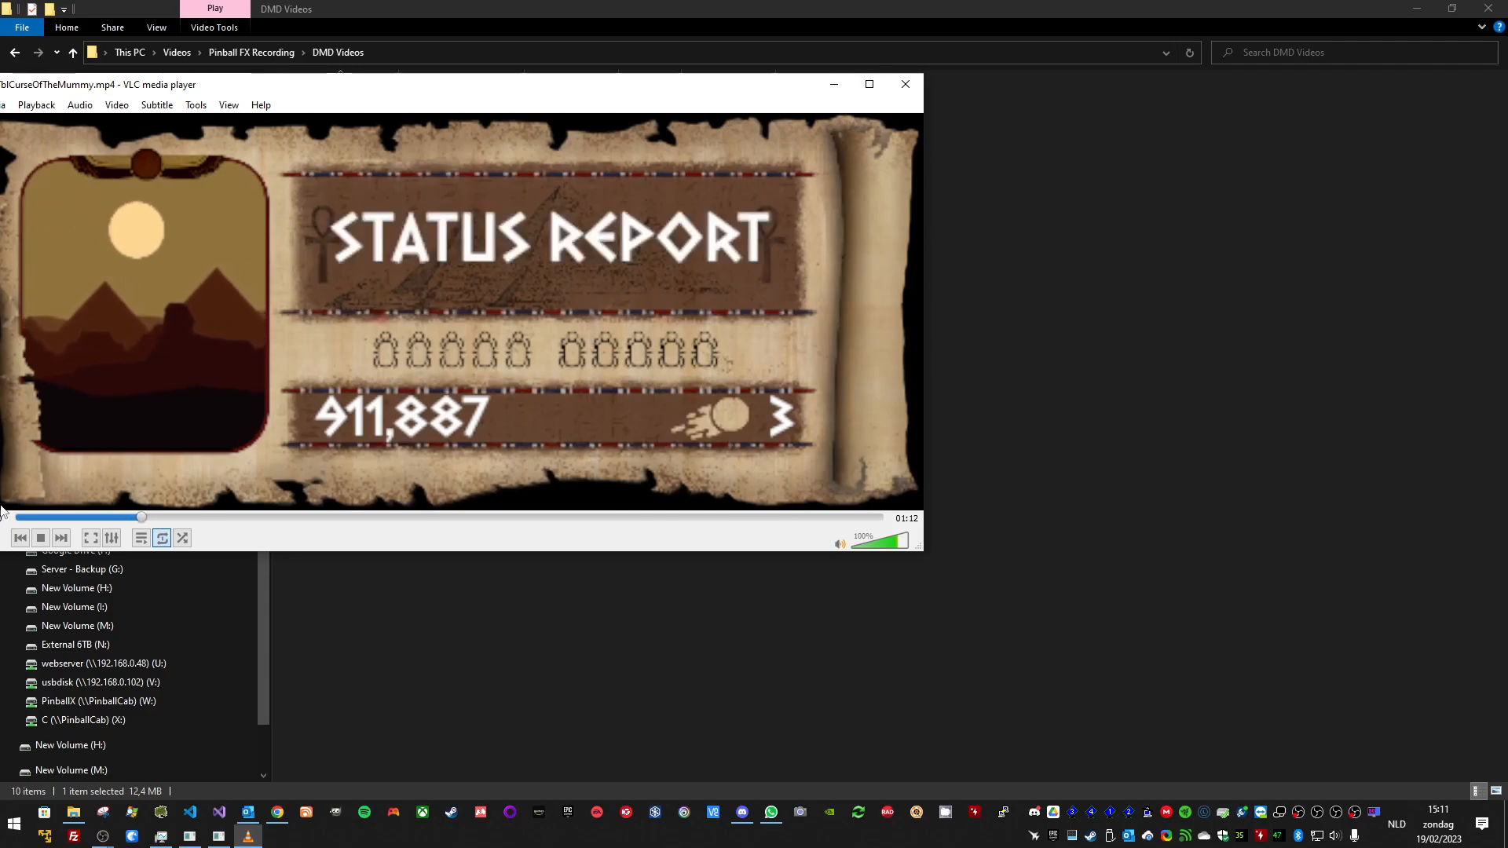
pyautogui.click(906, 84)
# Step: Play TblCurseOfTheMummy.mp4 from the Table Videos folder in Pinball FX Recording and close the player
pyautogui.click(259, 52)
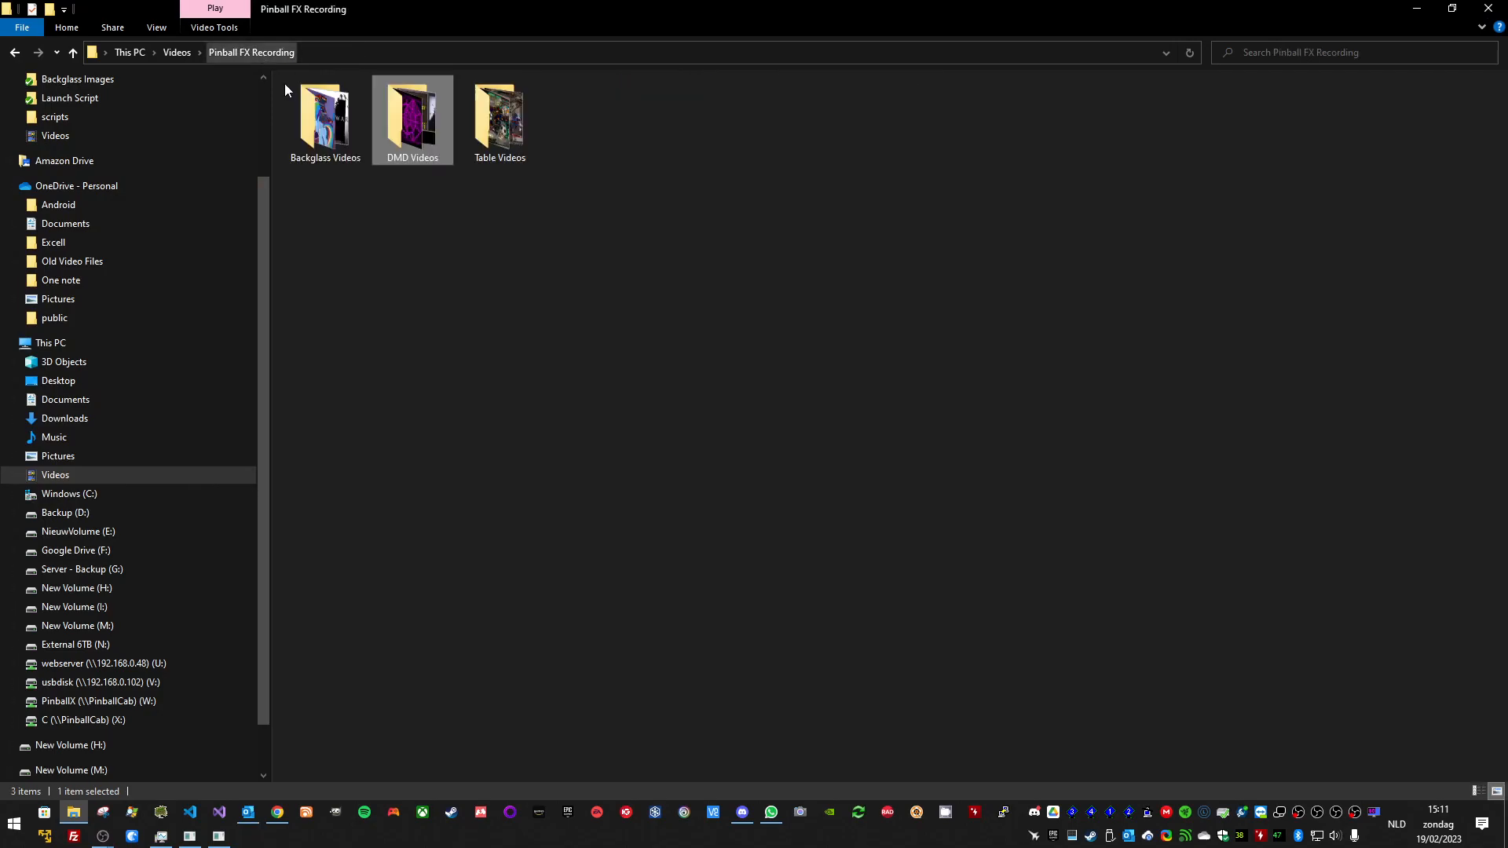
pyautogui.doubleClick(523, 138)
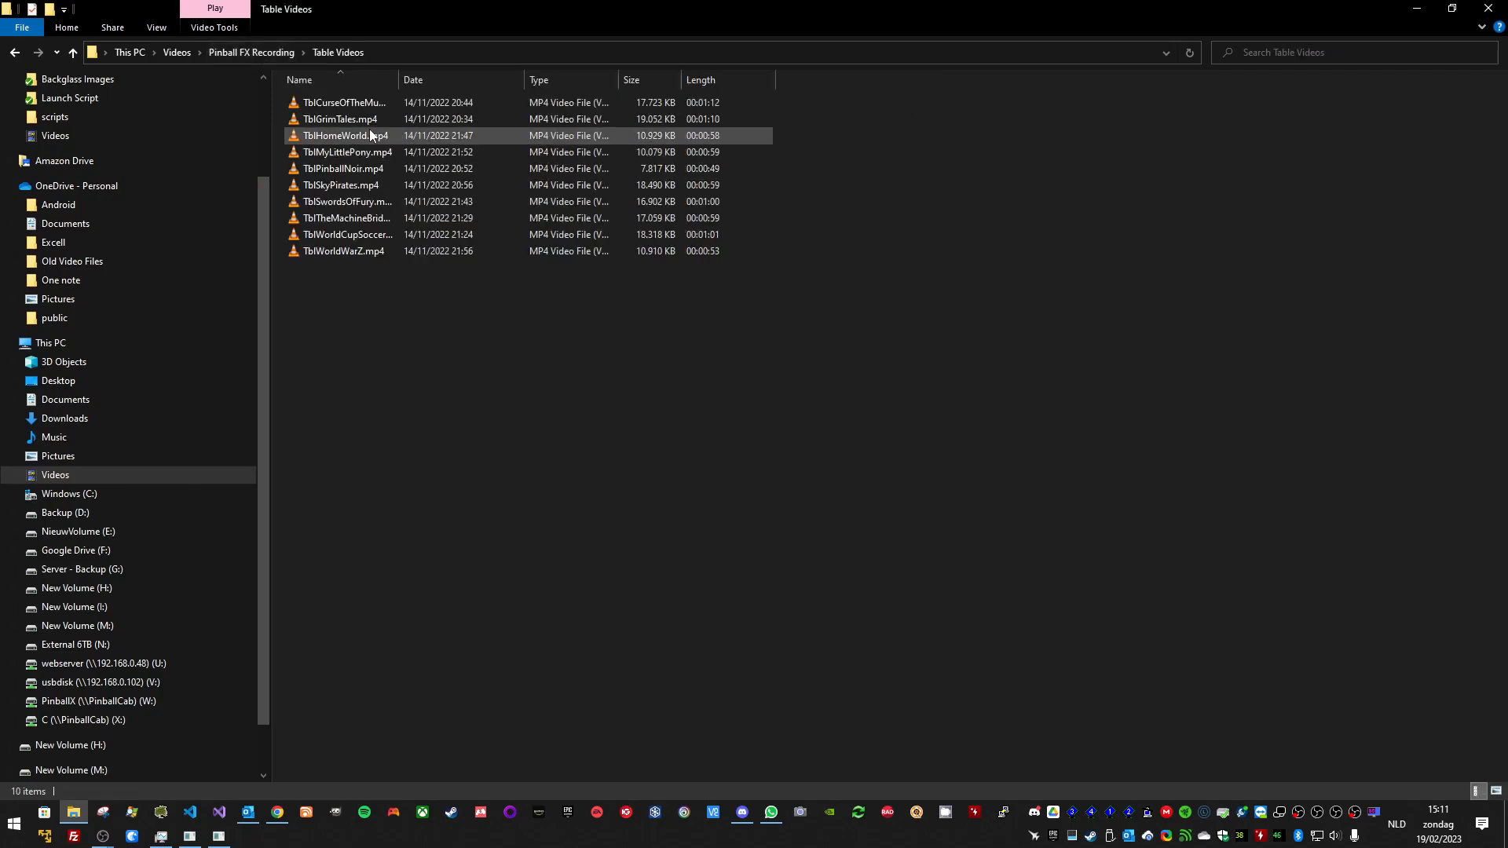
pyautogui.click(361, 102)
pyautogui.press('Return')
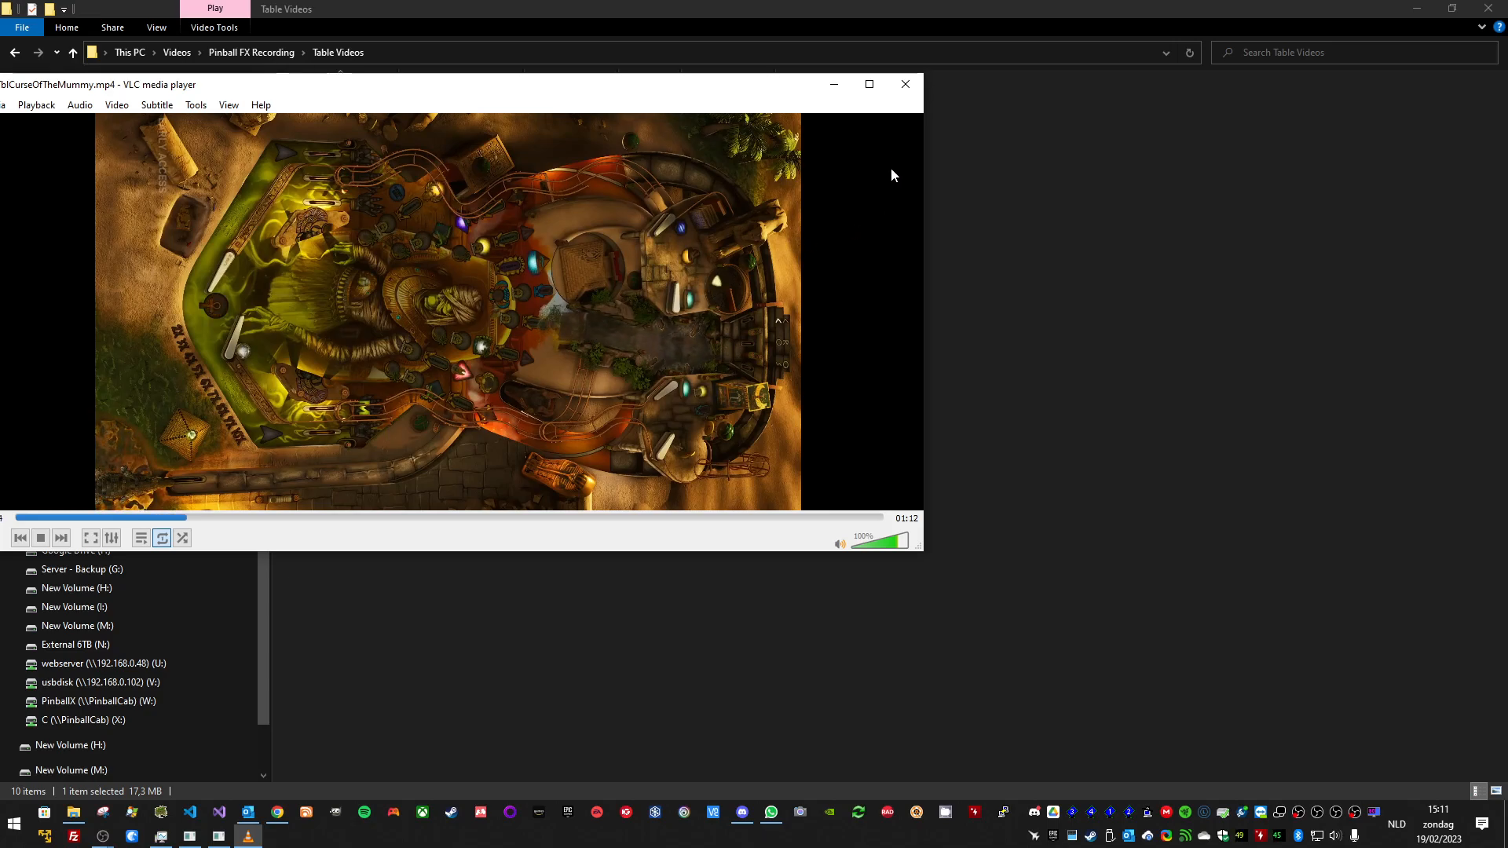
pyautogui.click(906, 84)
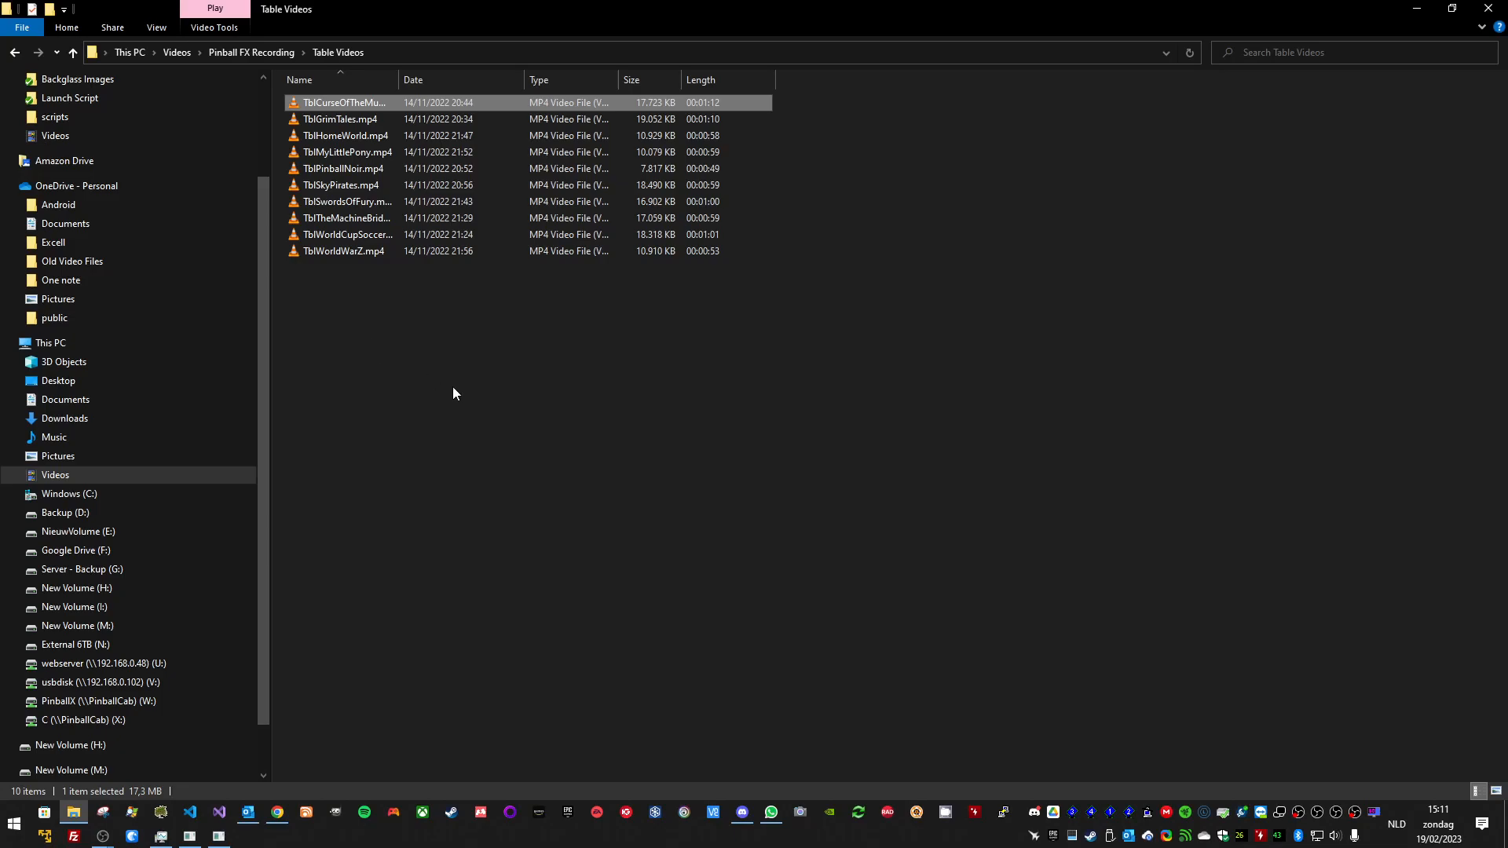
# Step: Play TblWorldWarZ.mp4 and TblWorldCupSoccer.mp4 from the Table Videos folder, closing the player after each
pyautogui.doubleClick(354, 251)
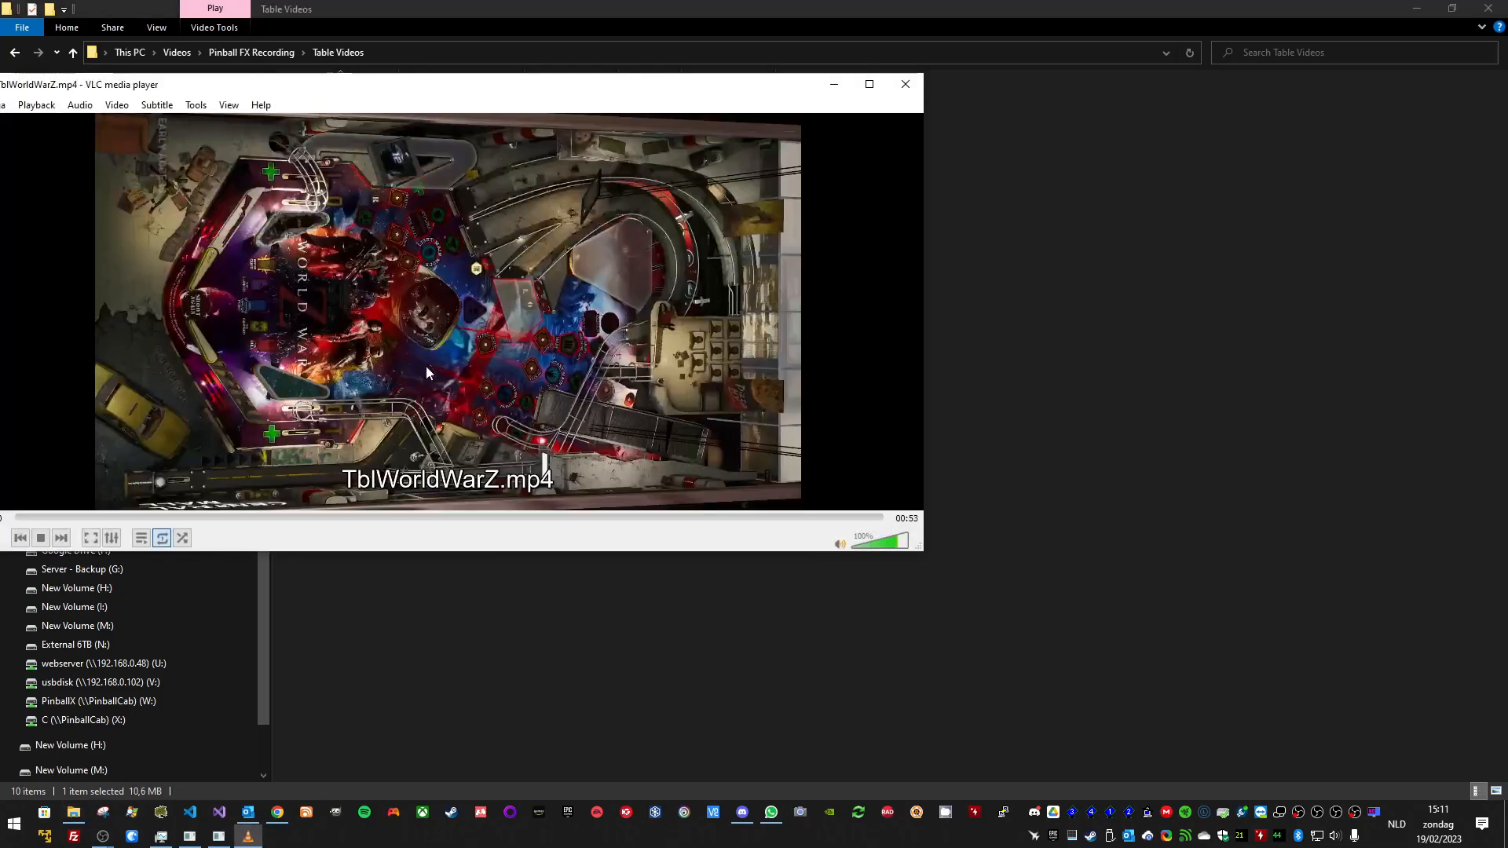
pyautogui.click(905, 84)
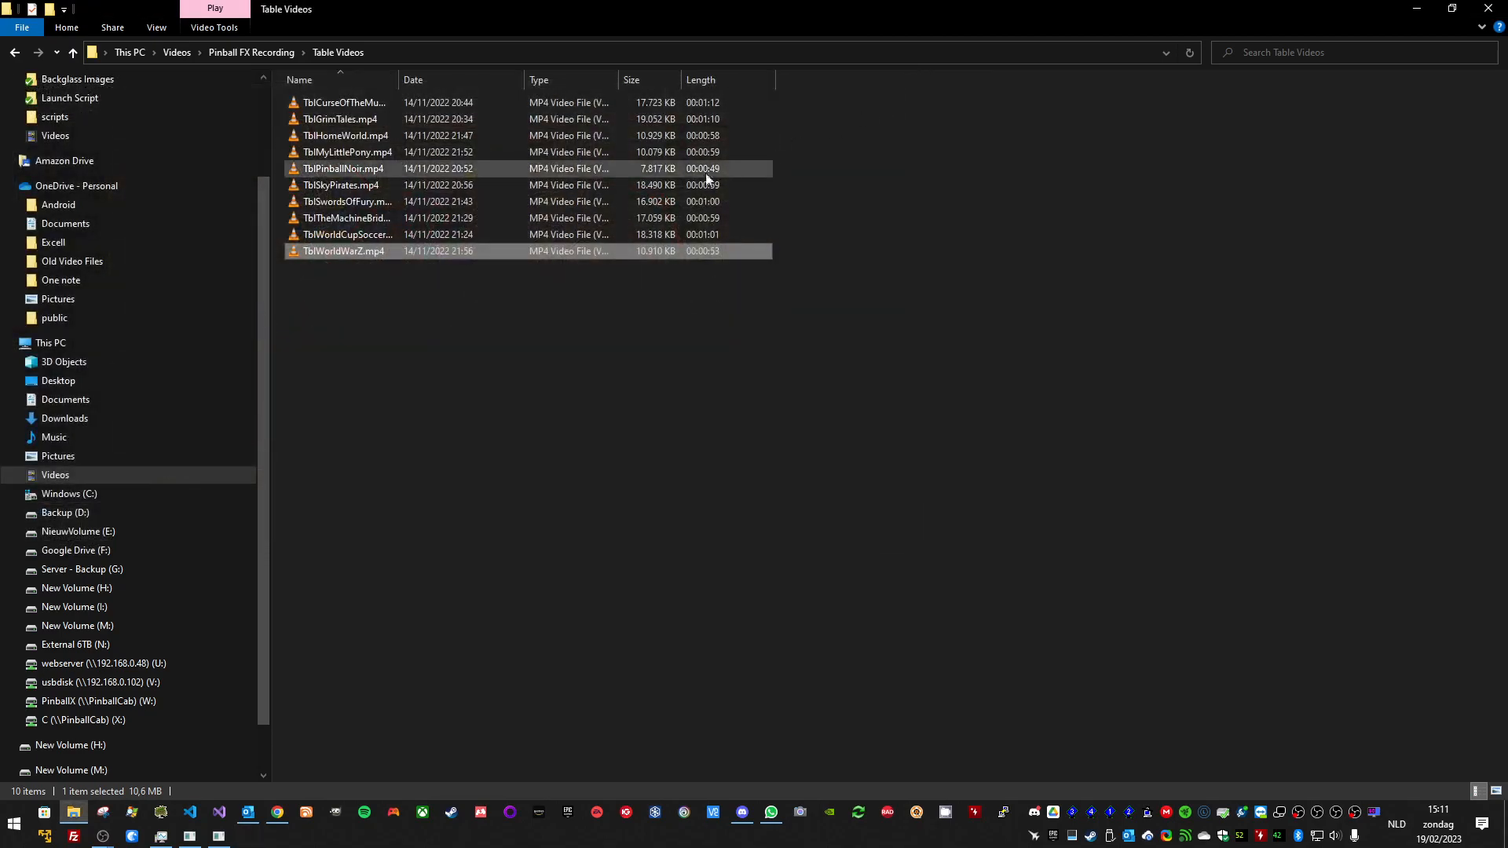
pyautogui.doubleClick(356, 237)
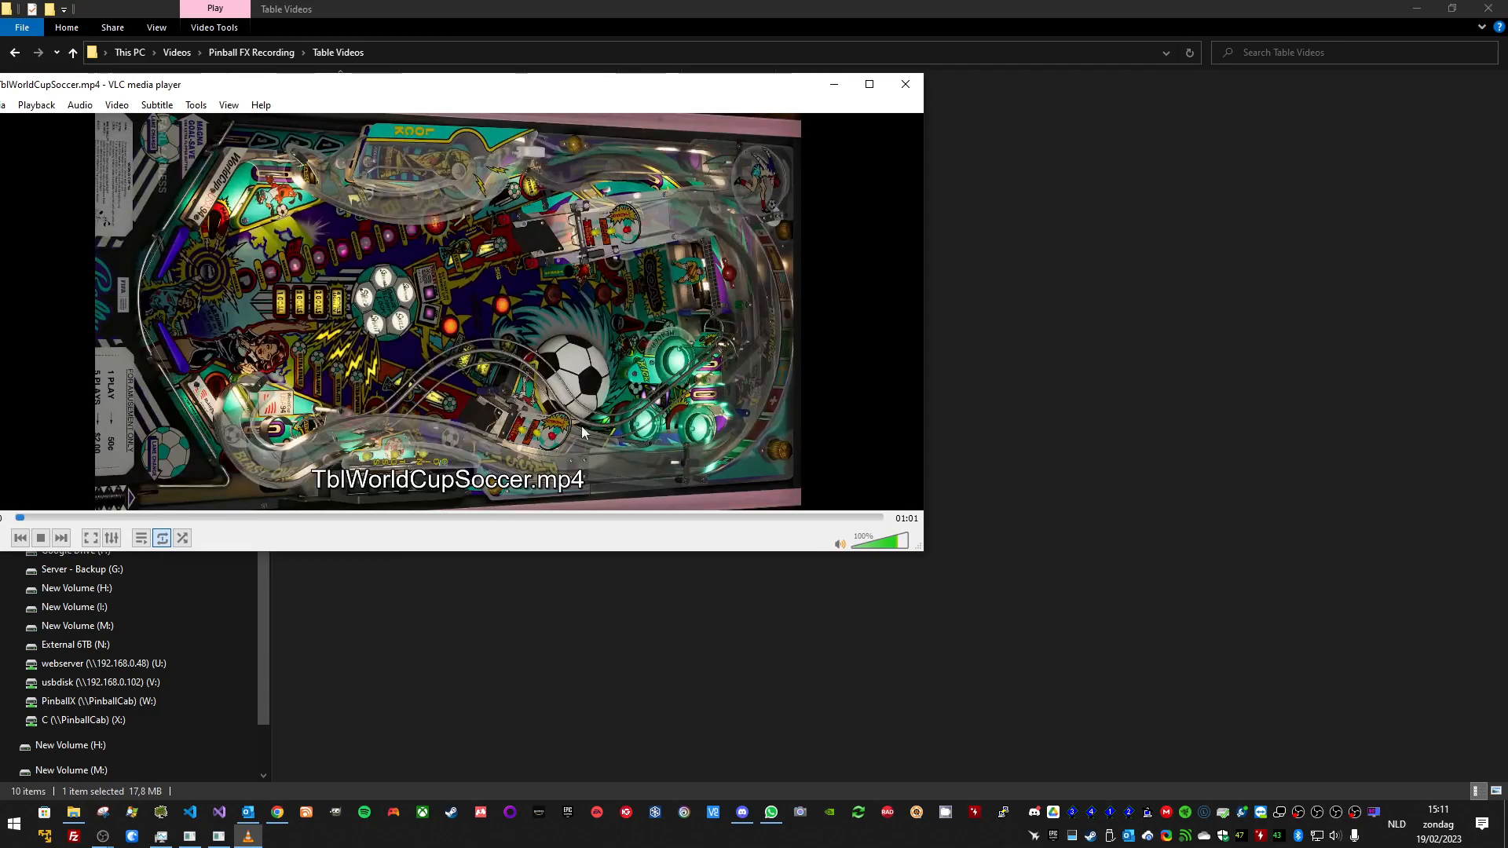
pyautogui.click(906, 84)
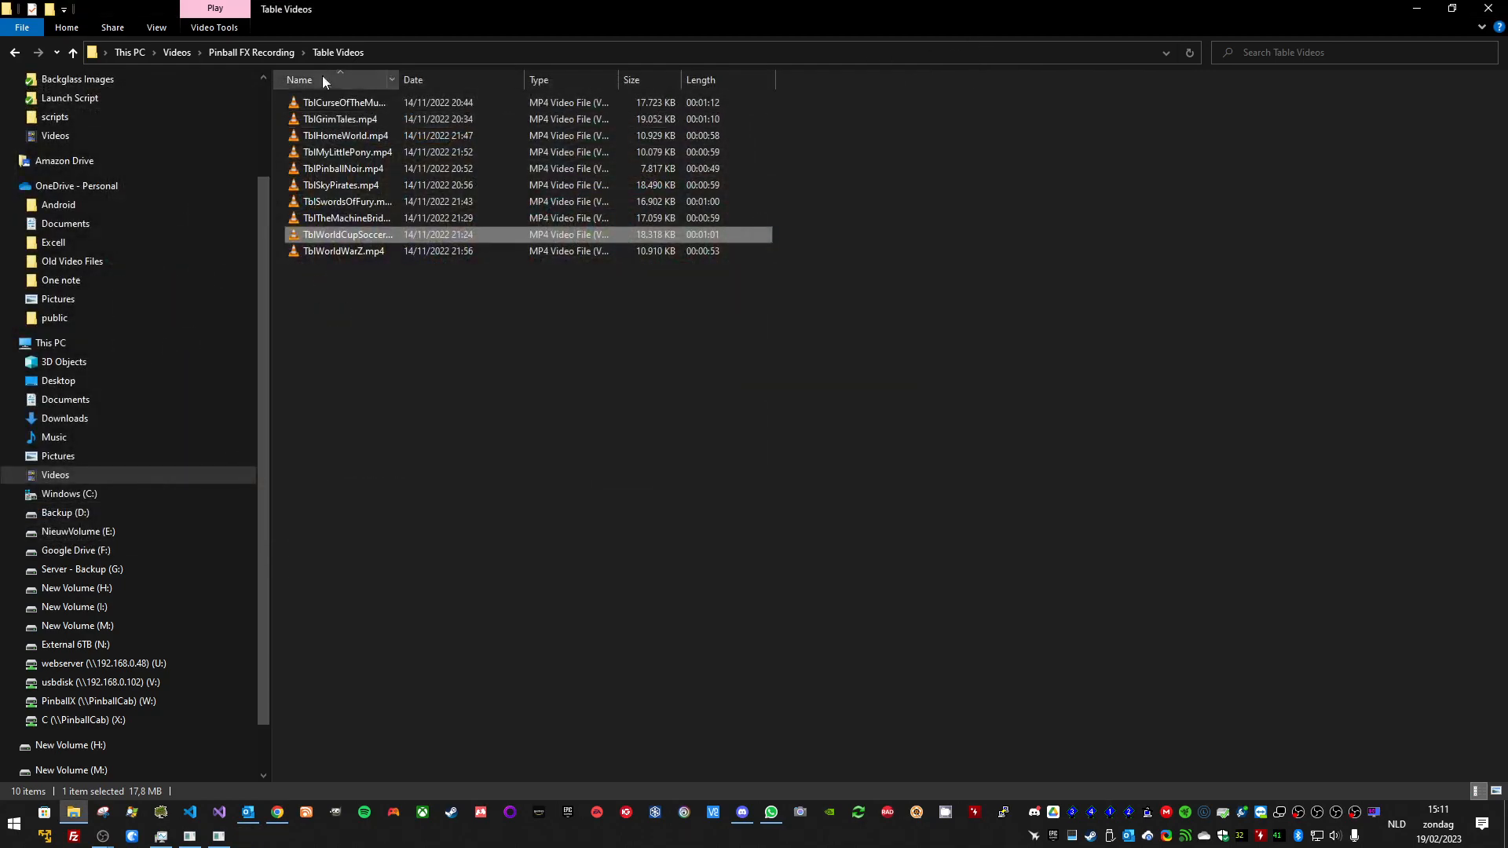
# Step: Play TblWorldCupSoccer.mp4 from the DMD Videos folder in Pinball FX Recording and close the player
pyautogui.click(288, 53)
pyautogui.doubleClick(411, 136)
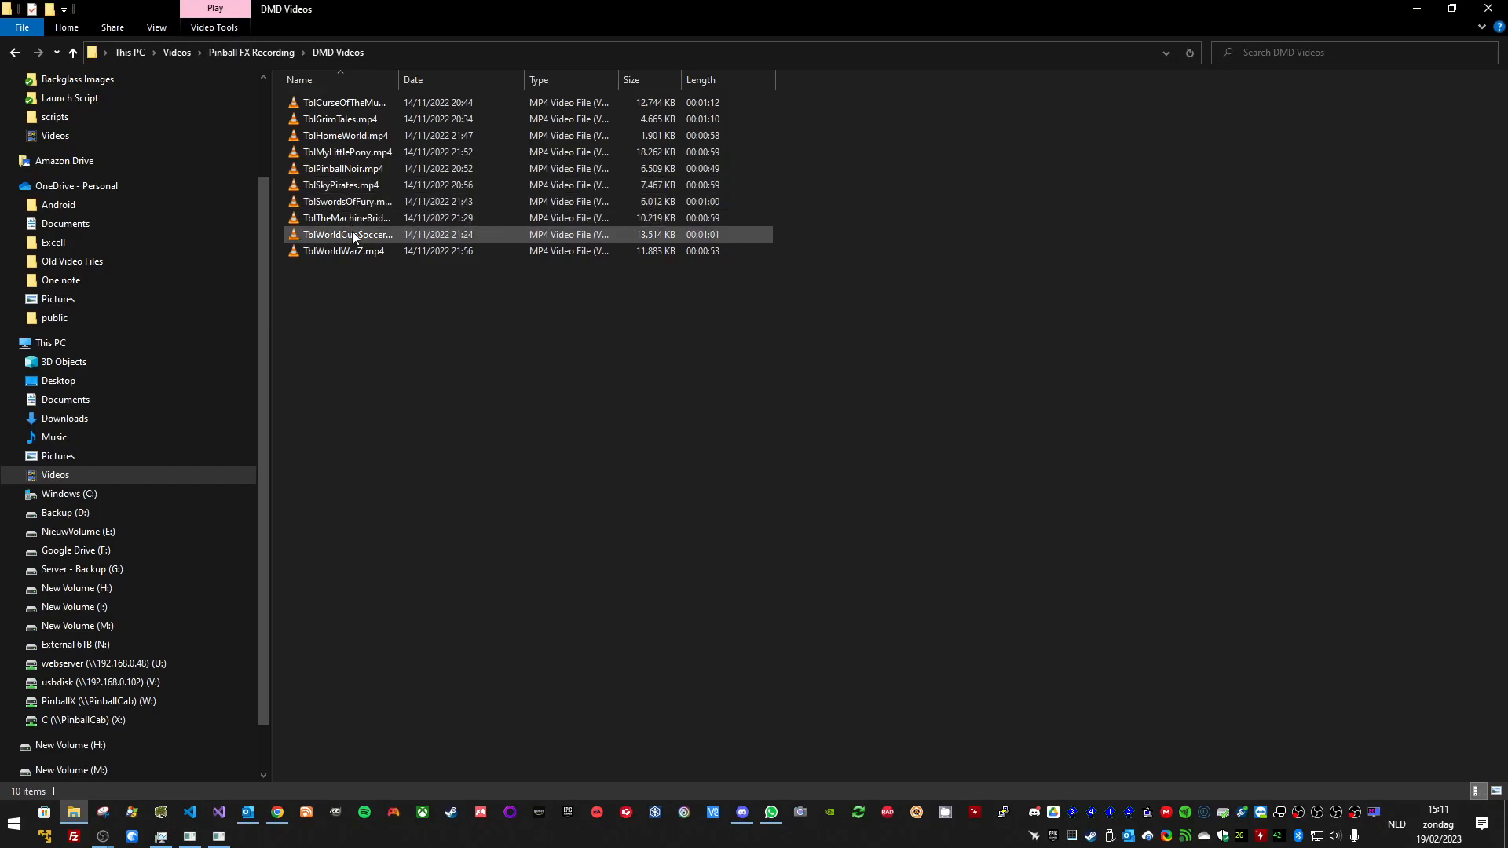
pyautogui.doubleClick(352, 234)
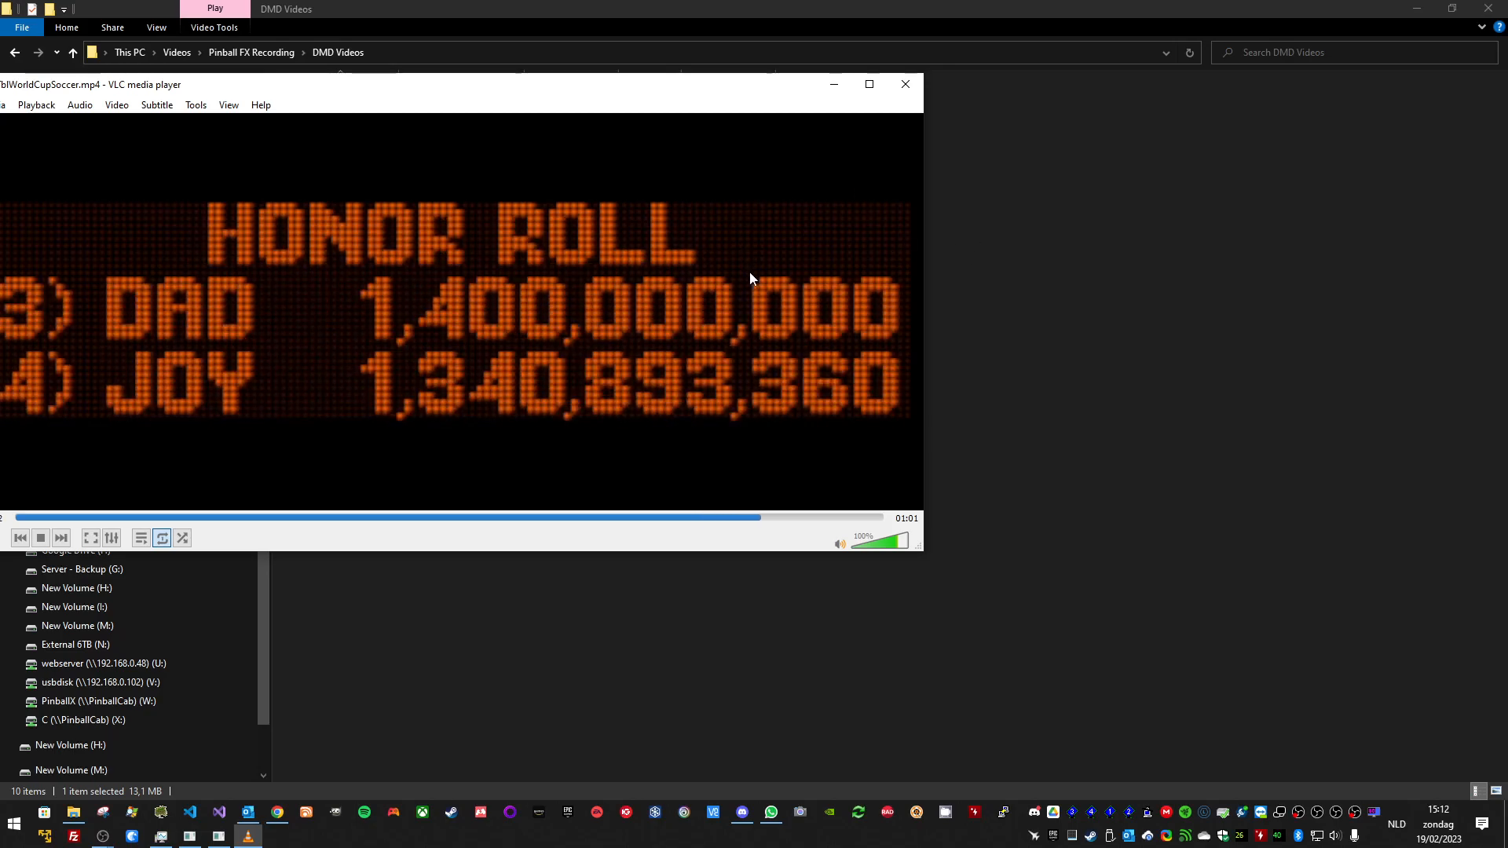
pyautogui.click(908, 80)
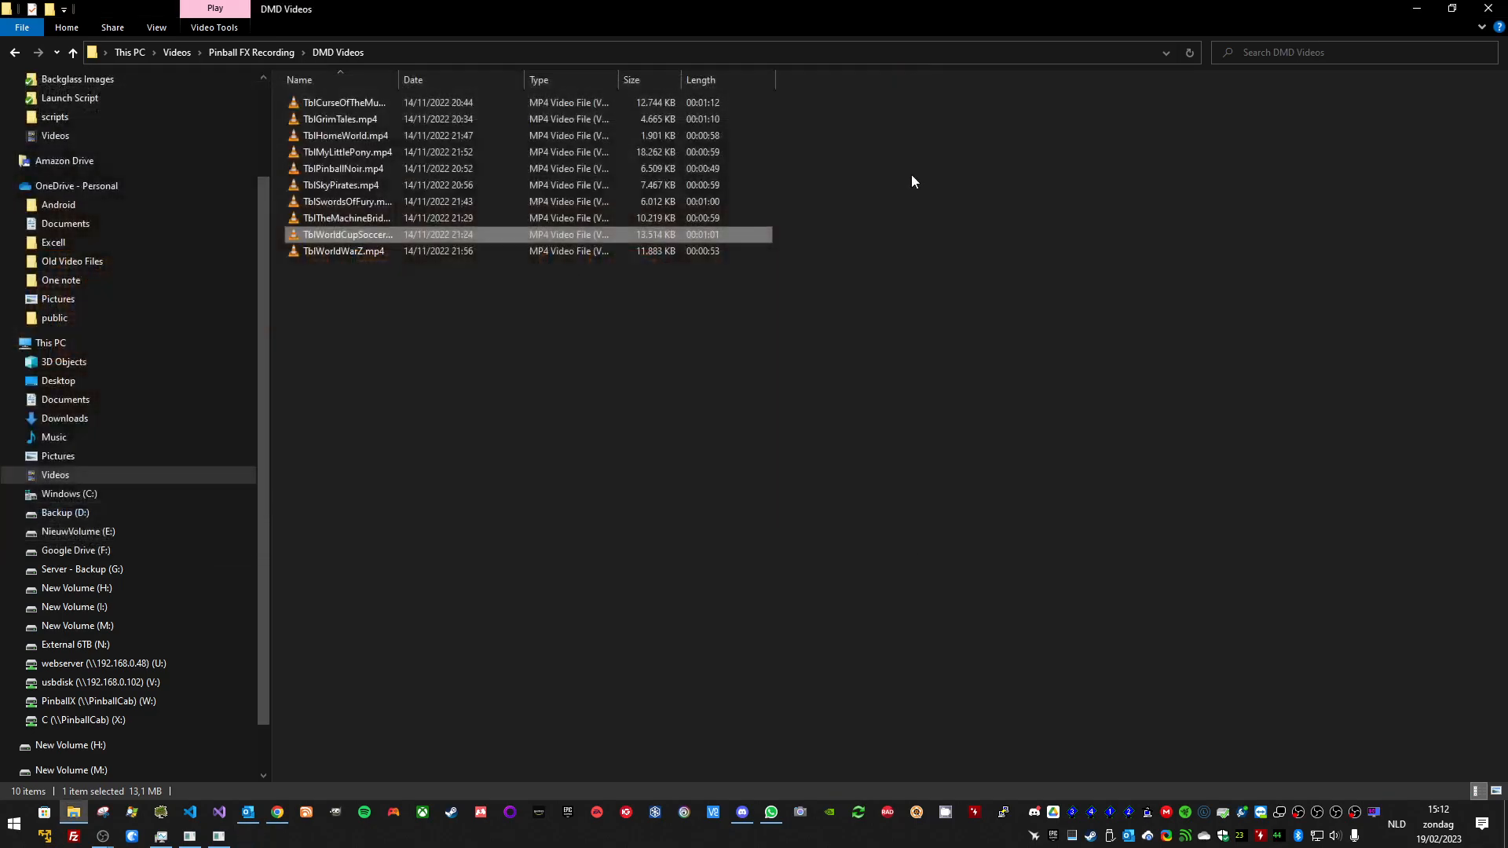
# Step: Switch to the OBS window that is running the screen recording
pyautogui.click(1297, 818)
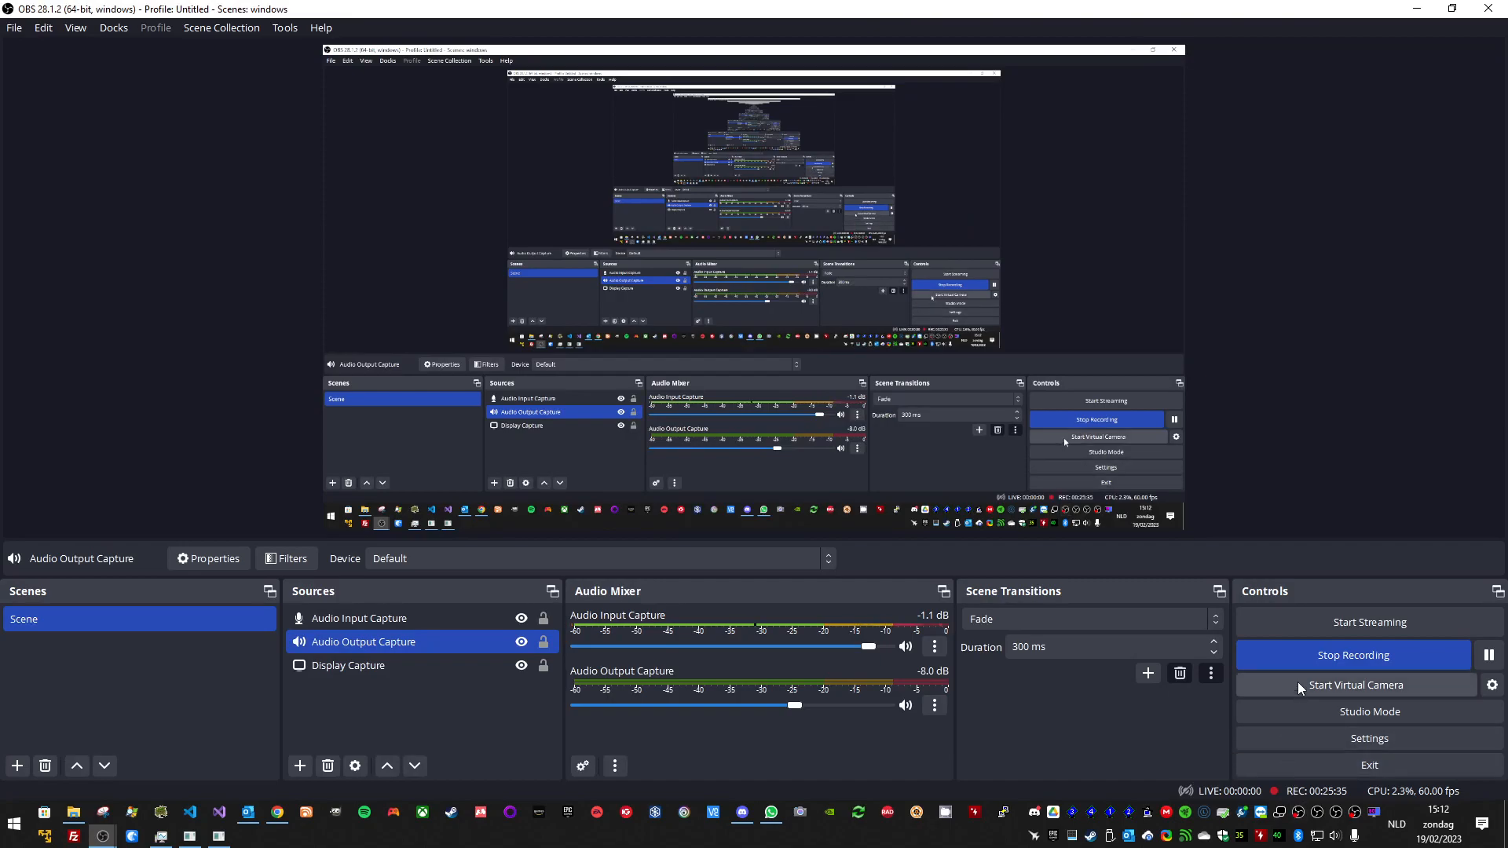